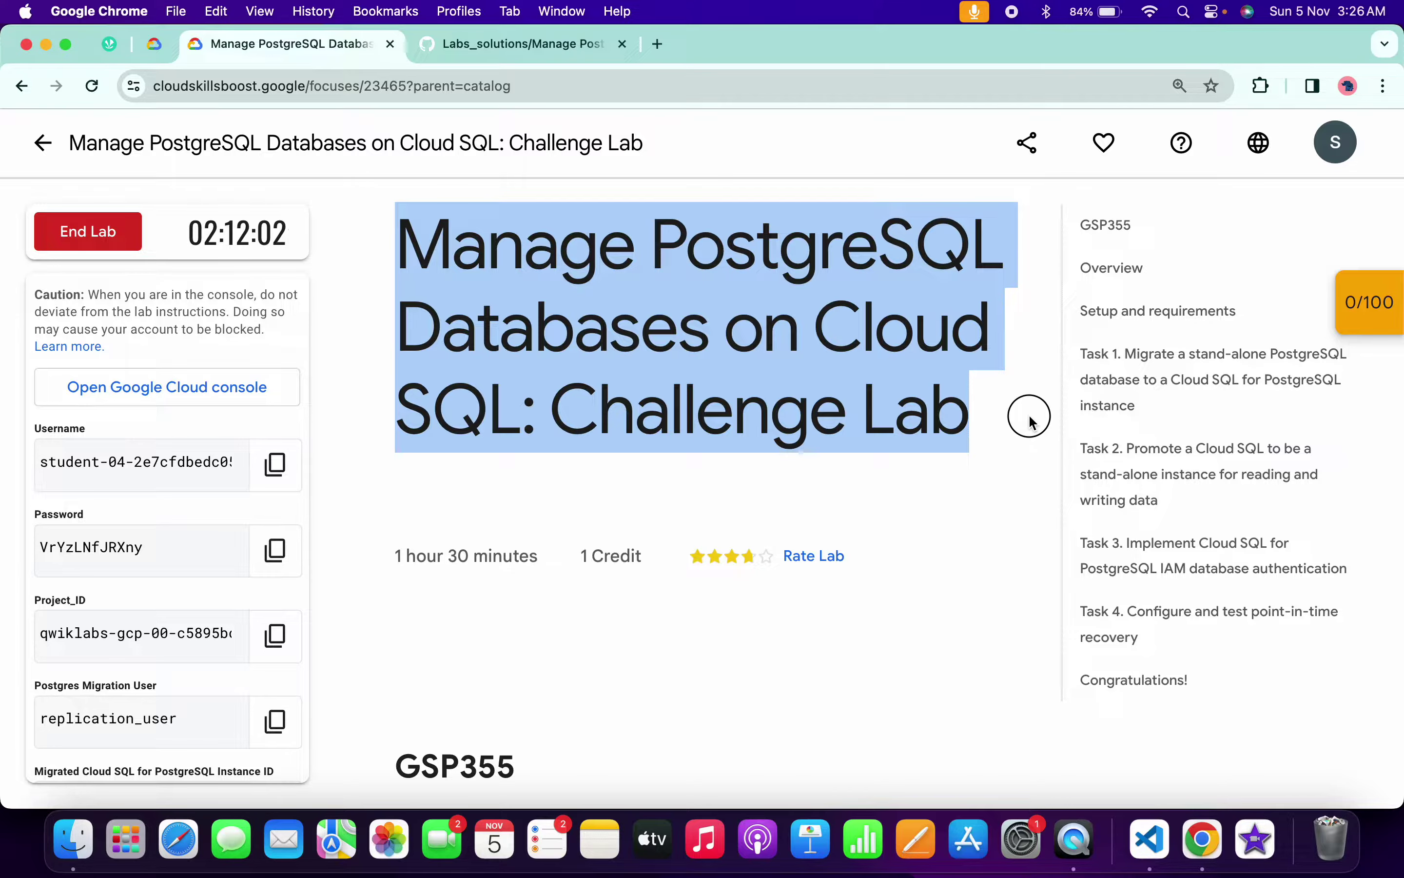
Agree to the Google Cloud Platform Terms of Service in the console's welcome dialog
key("ctrl+Right")
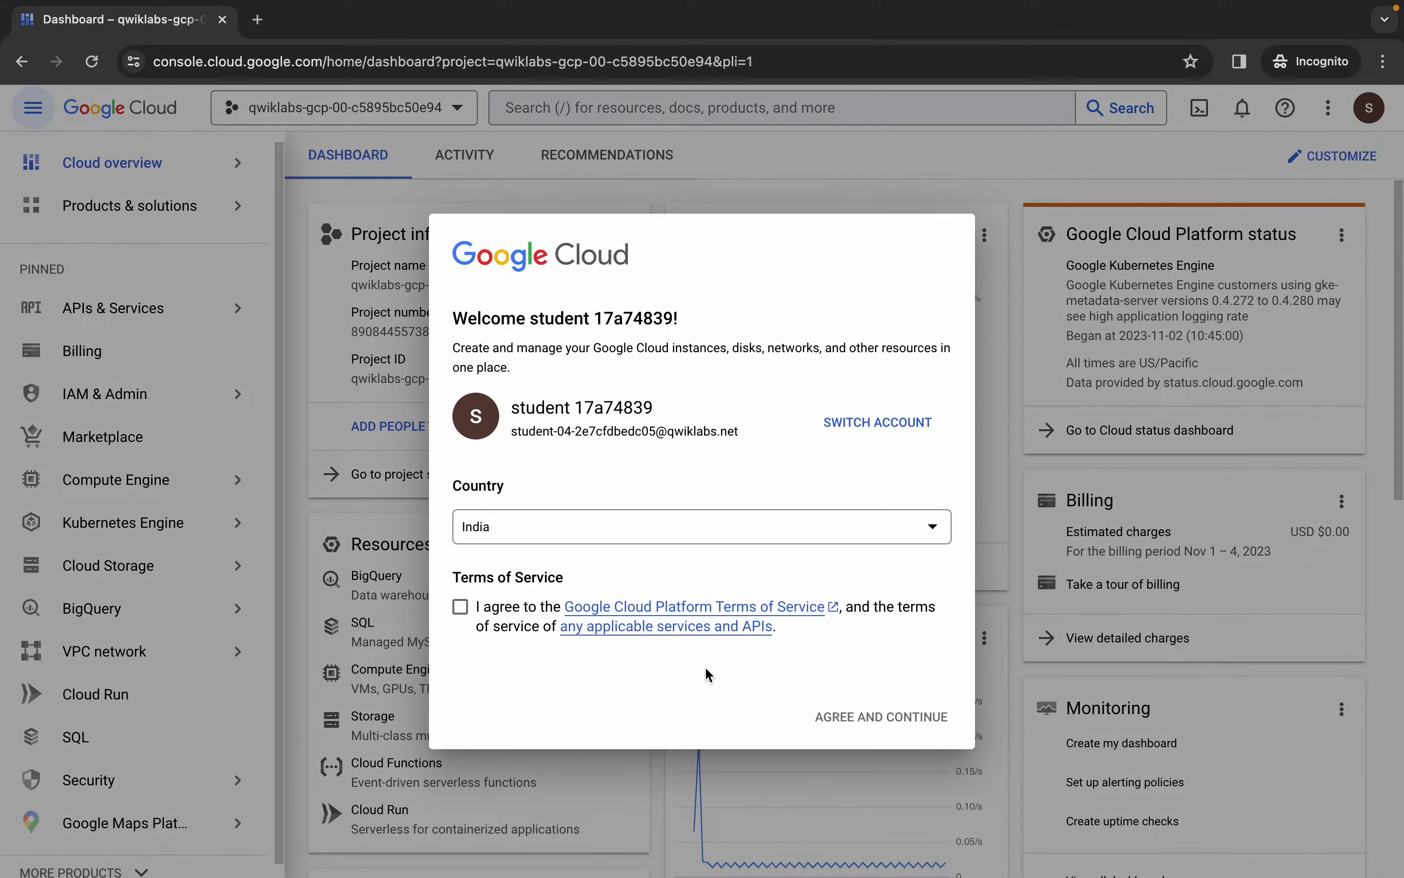
left_click(461, 607)
left_click(869, 709)
Copy "Database Migration API" from the GitHub lab guide, search for it in the Google Cloud console and open its Marketplace page separately
key("ctrl+Left")
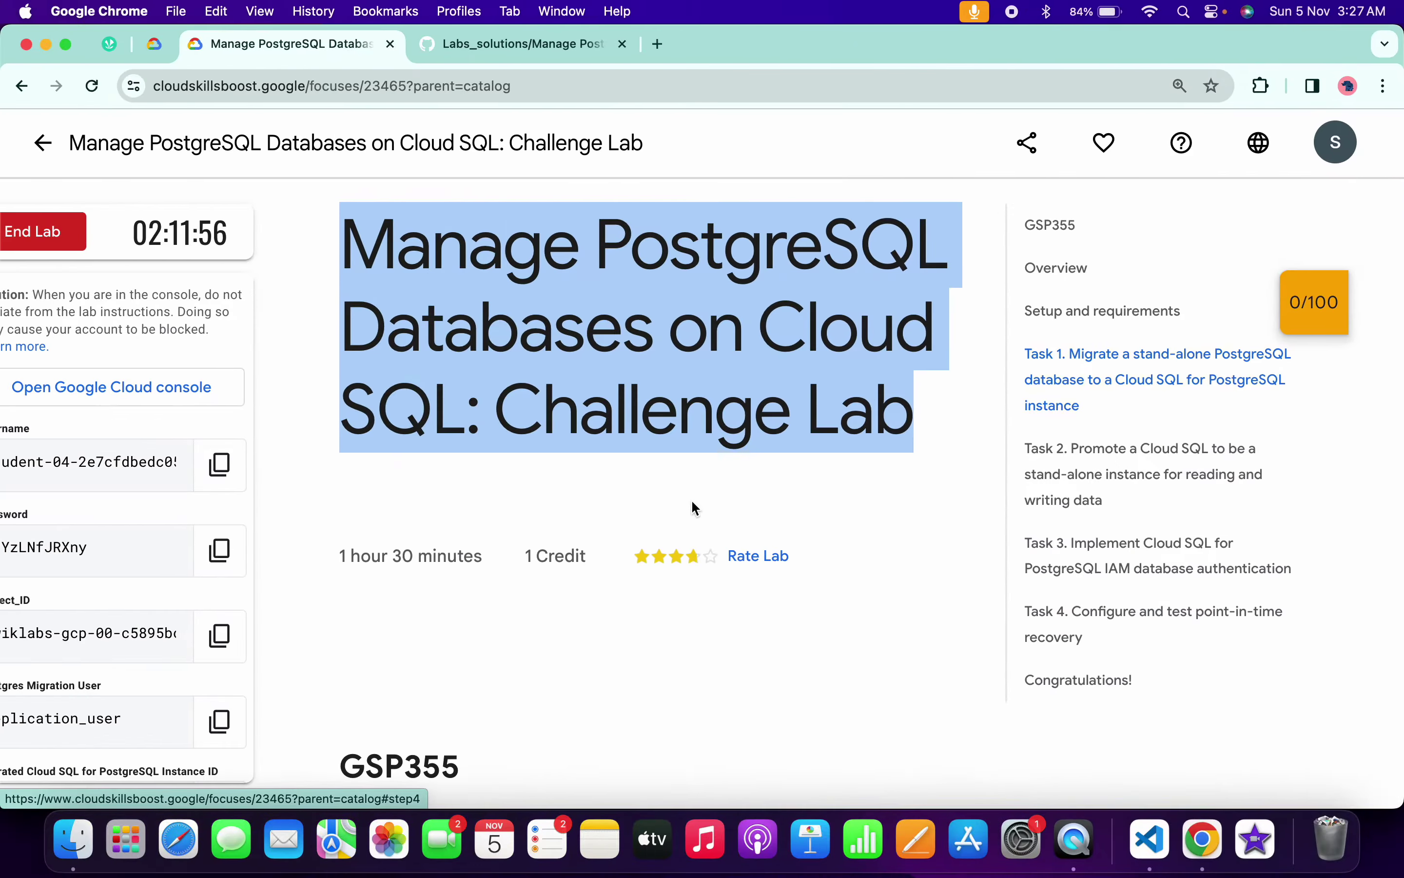
left_click(513, 51)
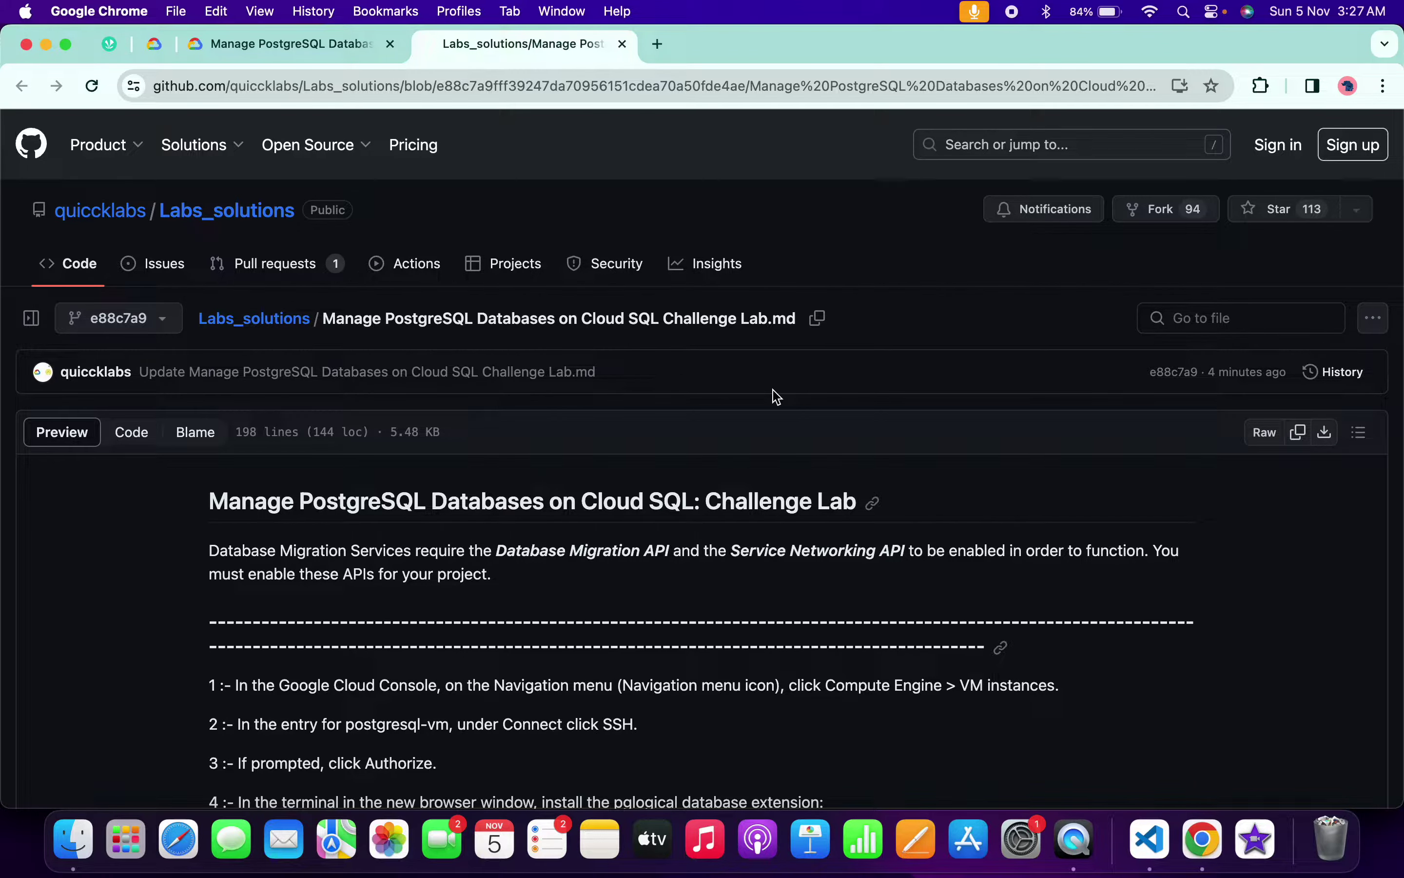
scroll(777, 397, "down", 3)
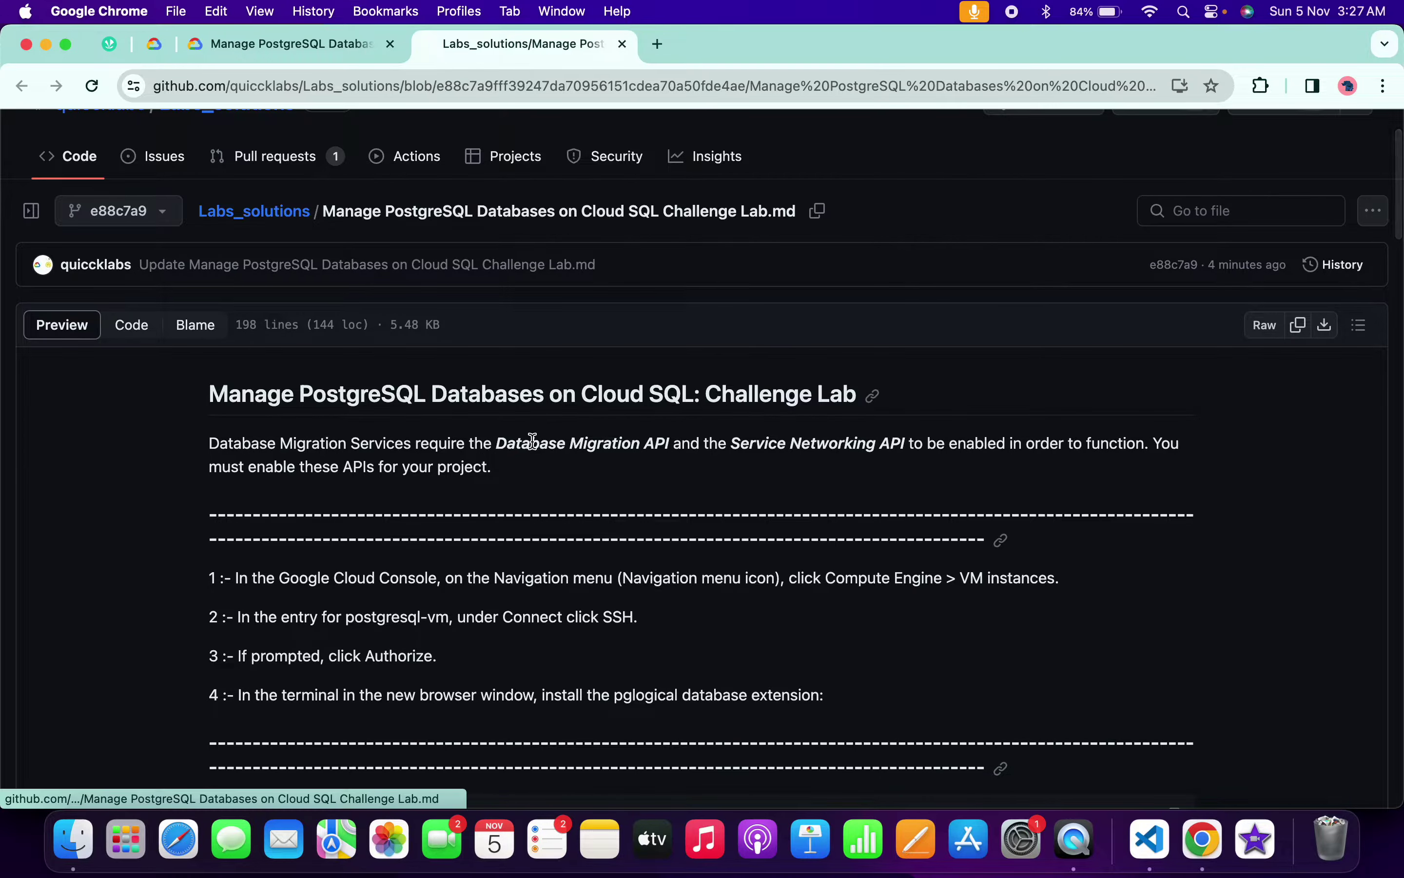
left_click_drag(498, 447, 671, 447)
key("ctrl+c")
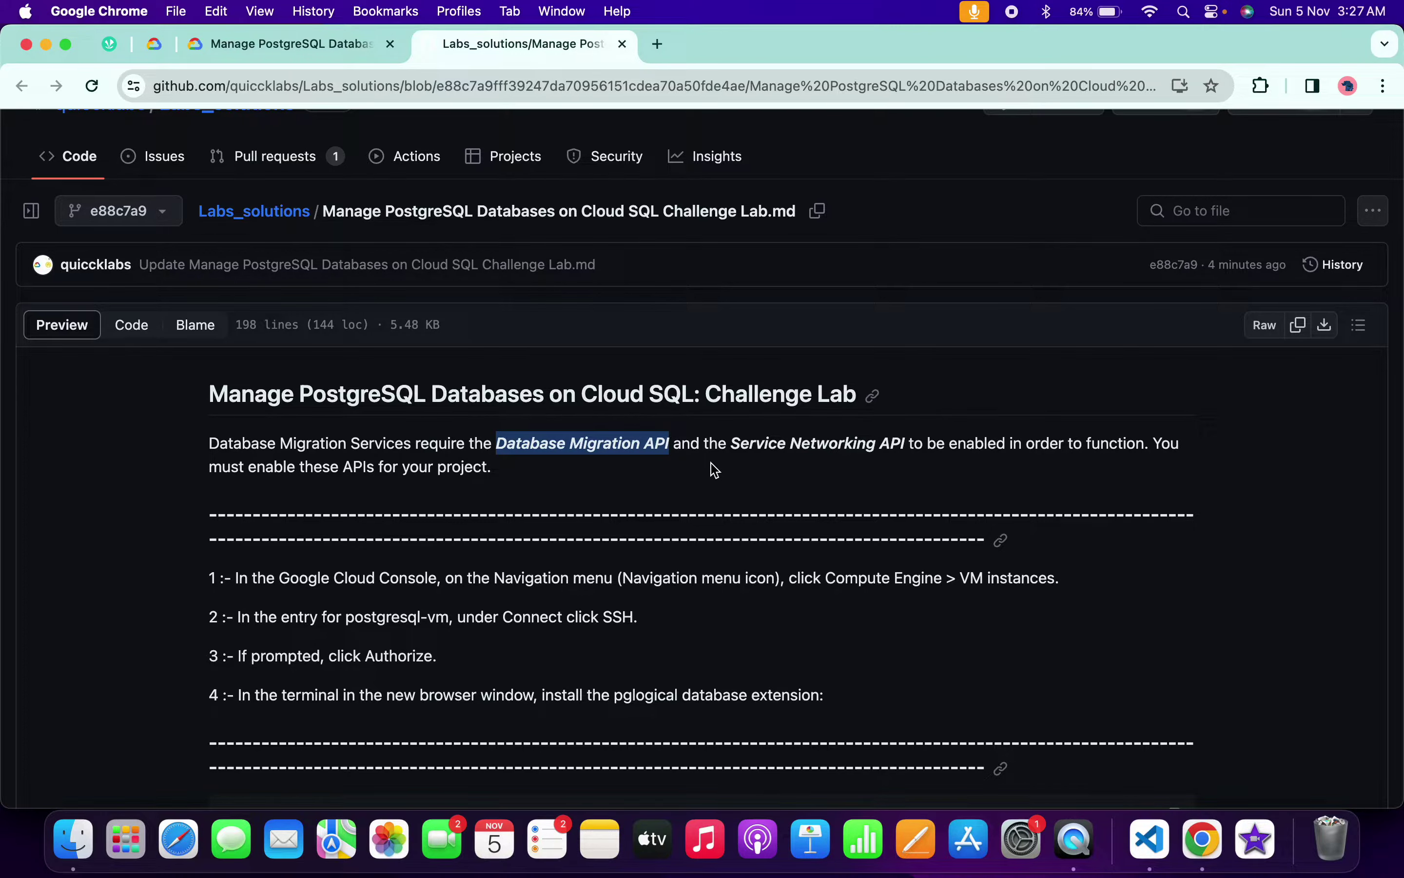
key("ctrl+Right")
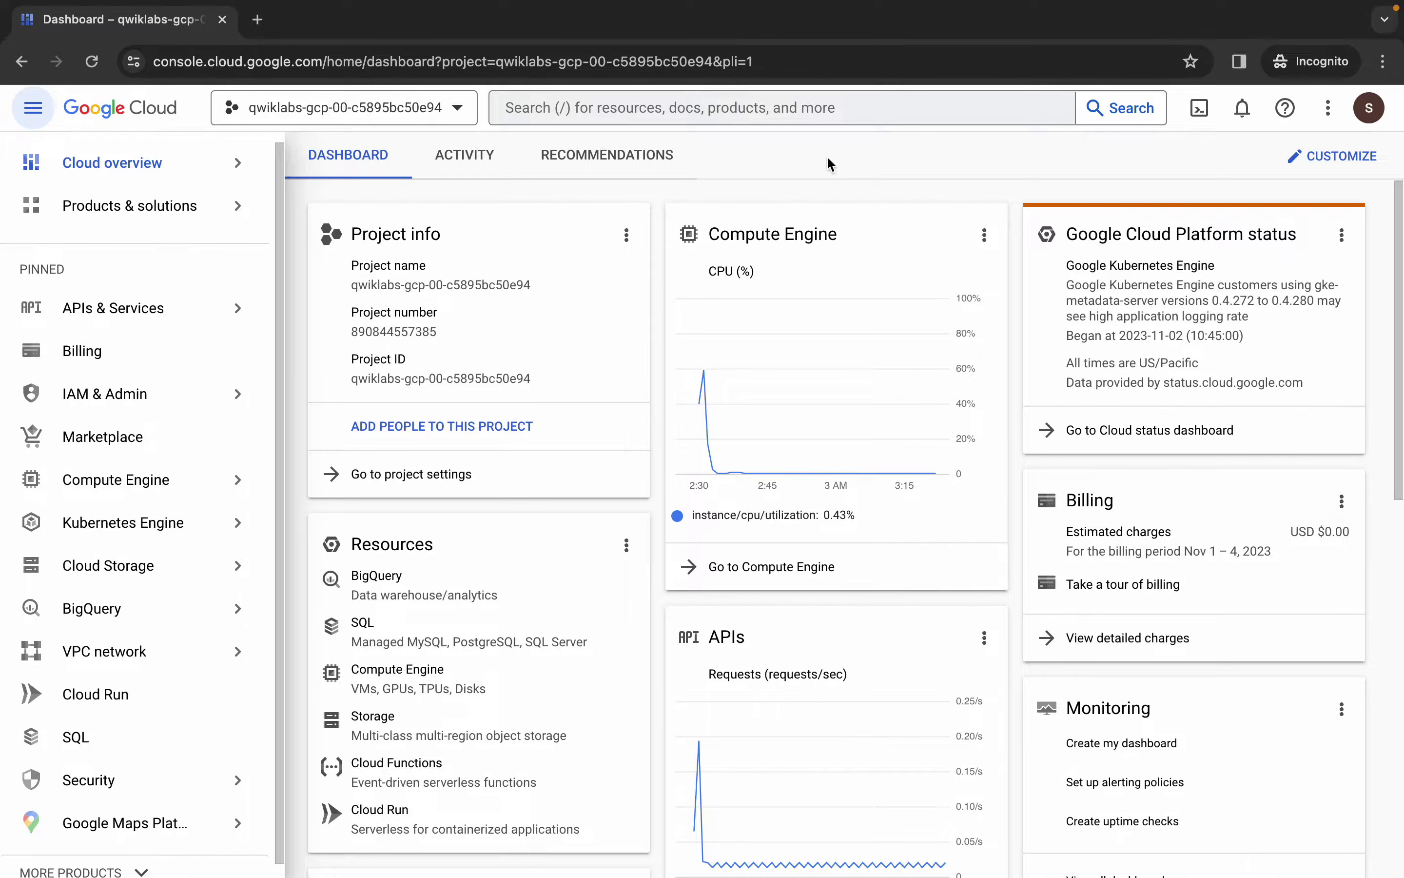
left_click(728, 110)
key("ctrl+v")
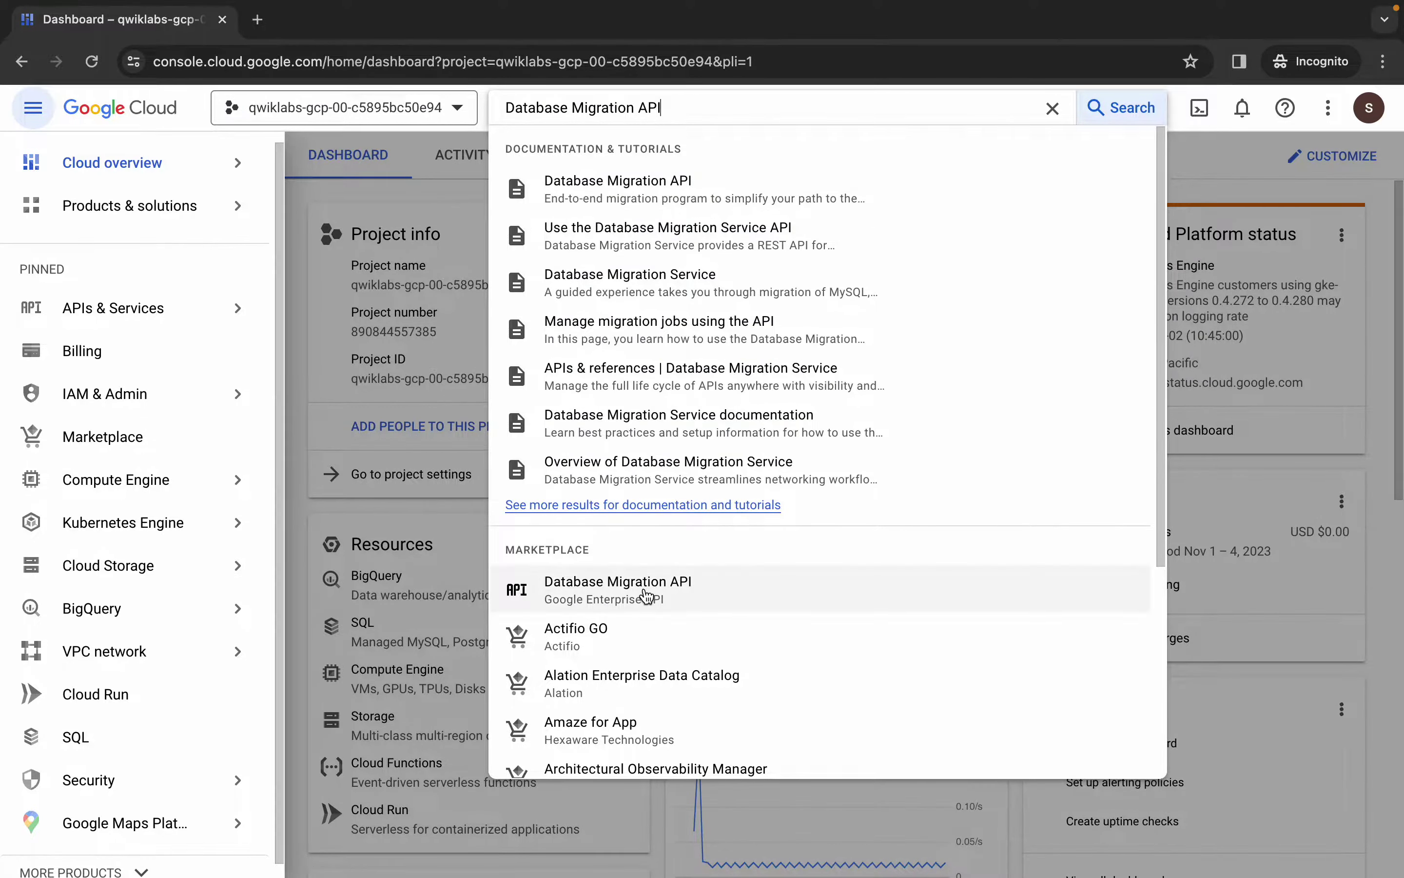
left_click(647, 596)
Copy "Service Networking API" from the GitHub guide, search for it in the Cloud console and open its Marketplace page separately
key("ctrl+Left")
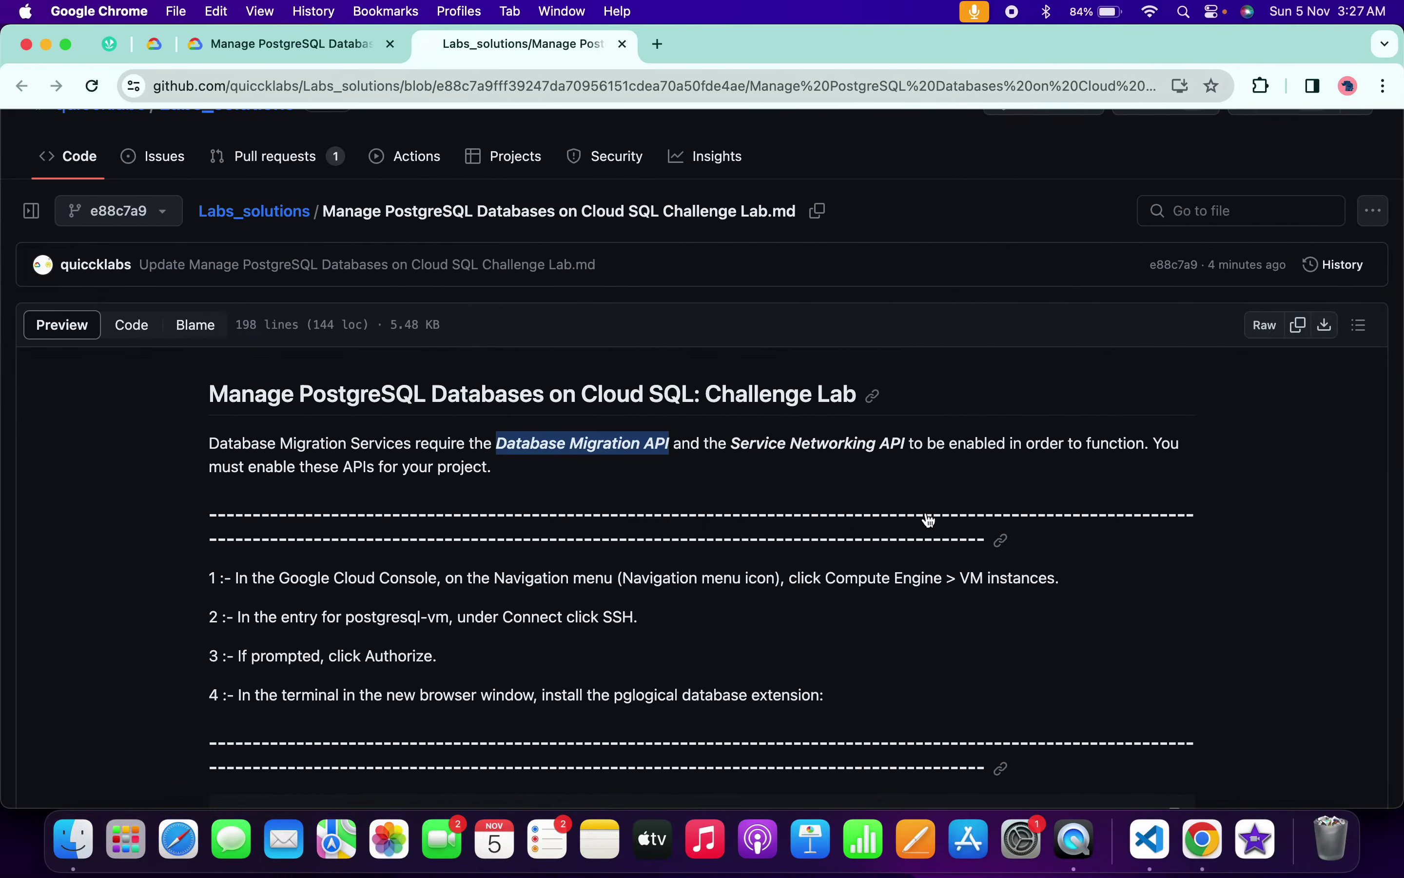
left_click_drag(732, 444, 908, 444)
key("super+c")
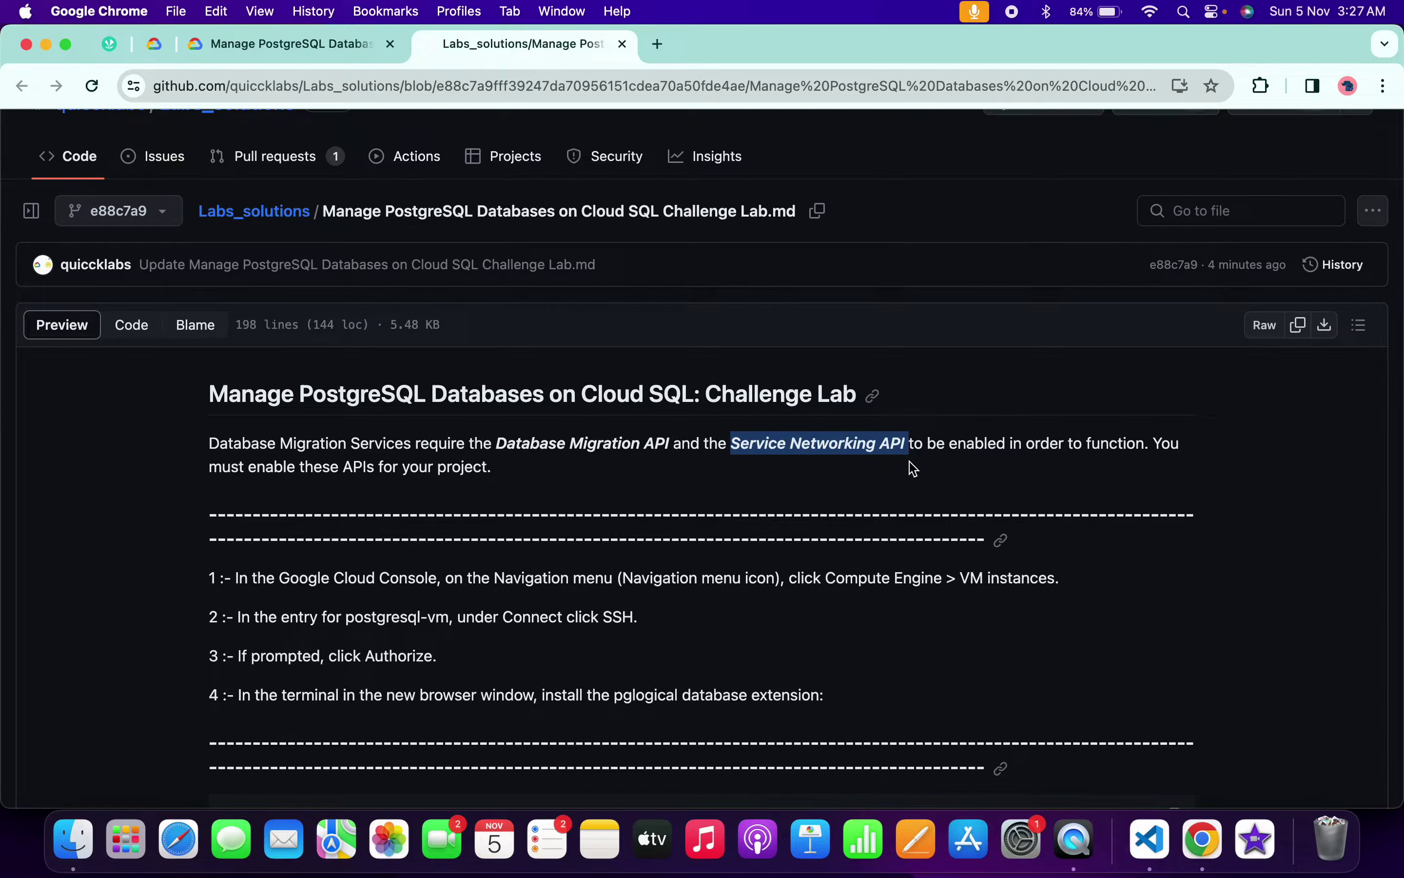
key("ctrl+Right")
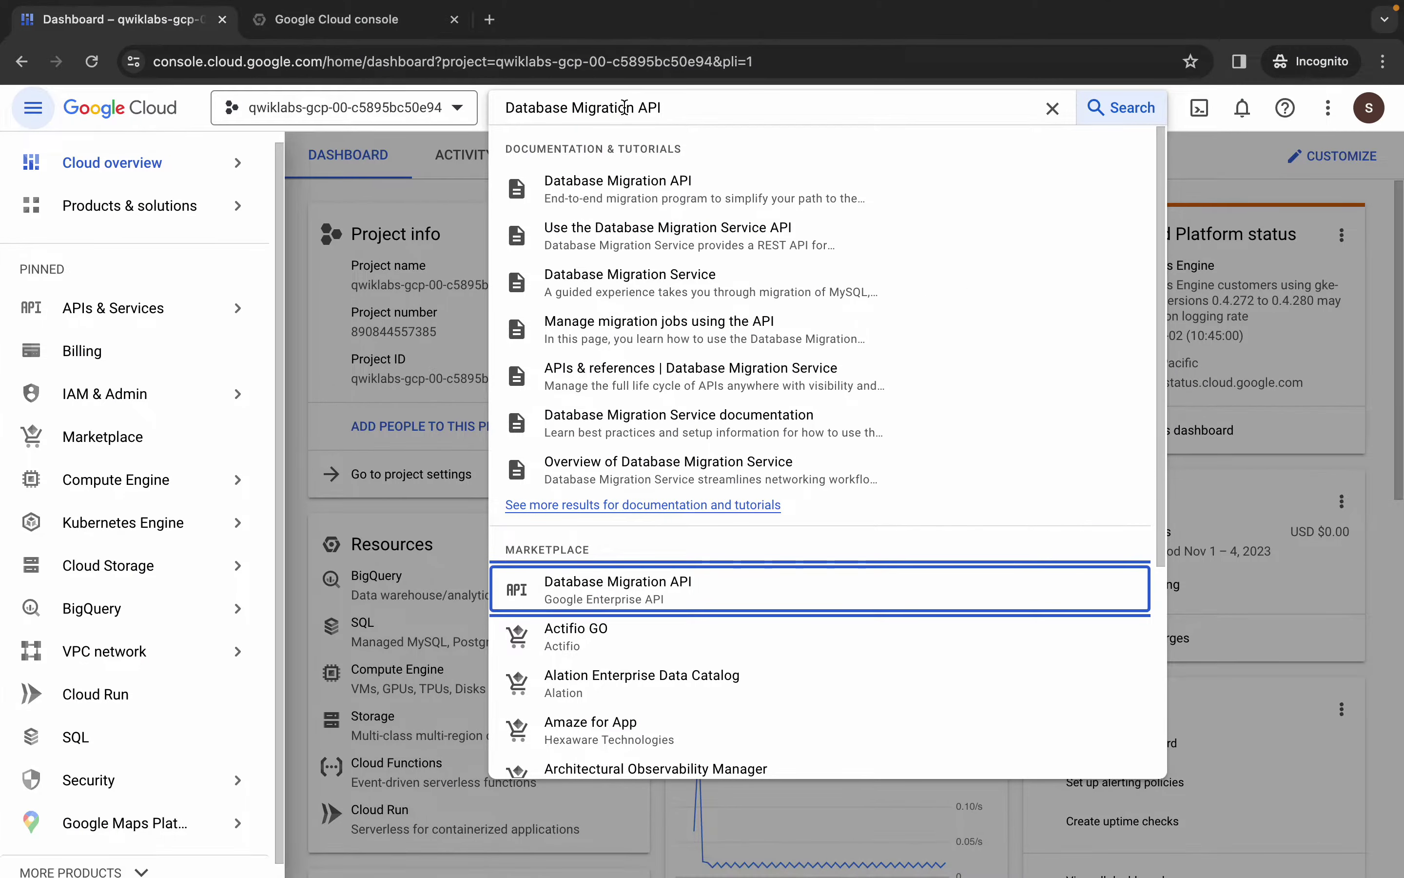
triple_click(624, 107)
key("super+v")
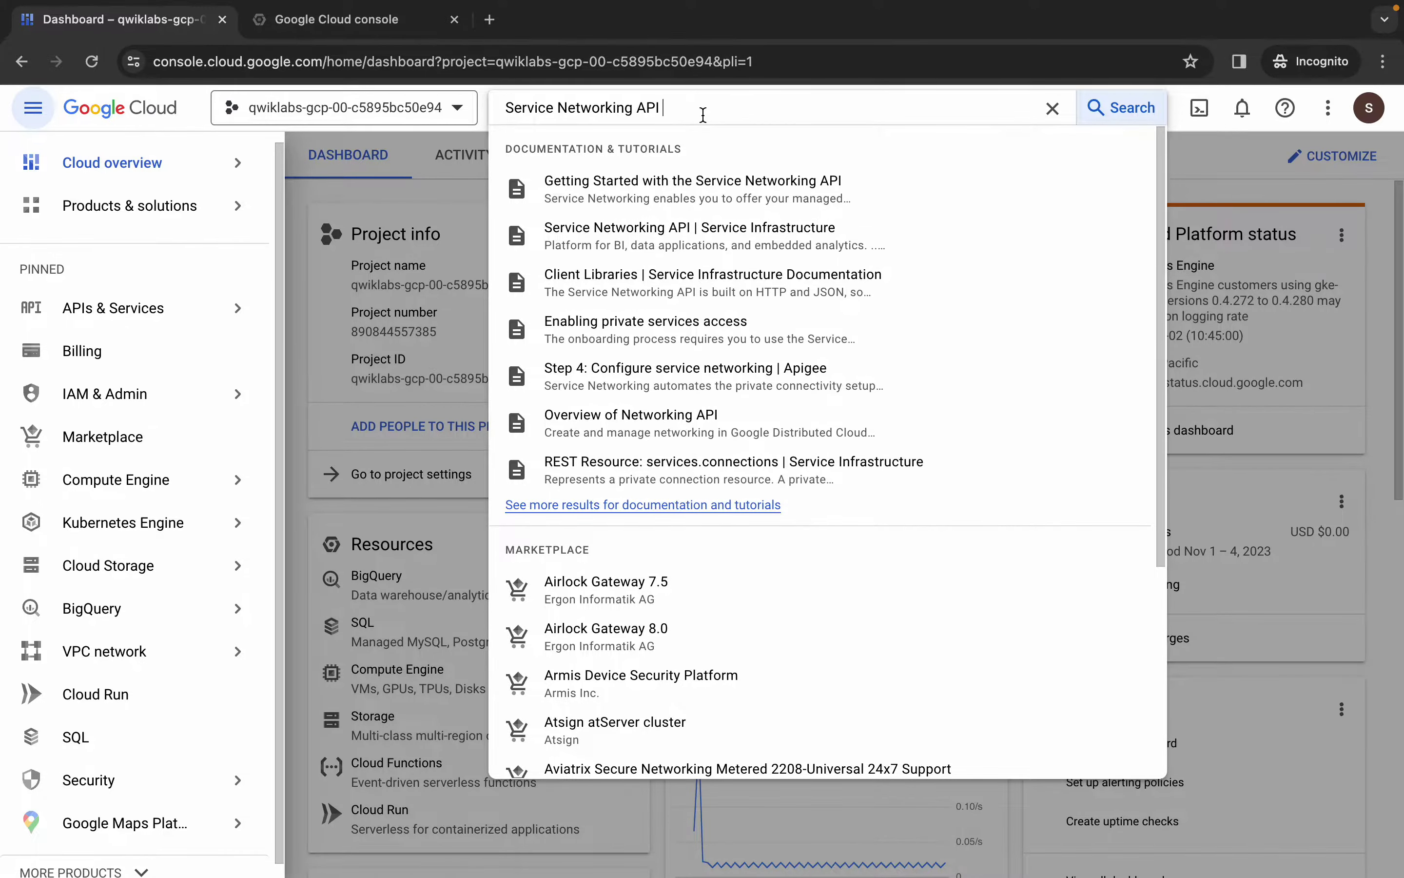
key("BackSpace")
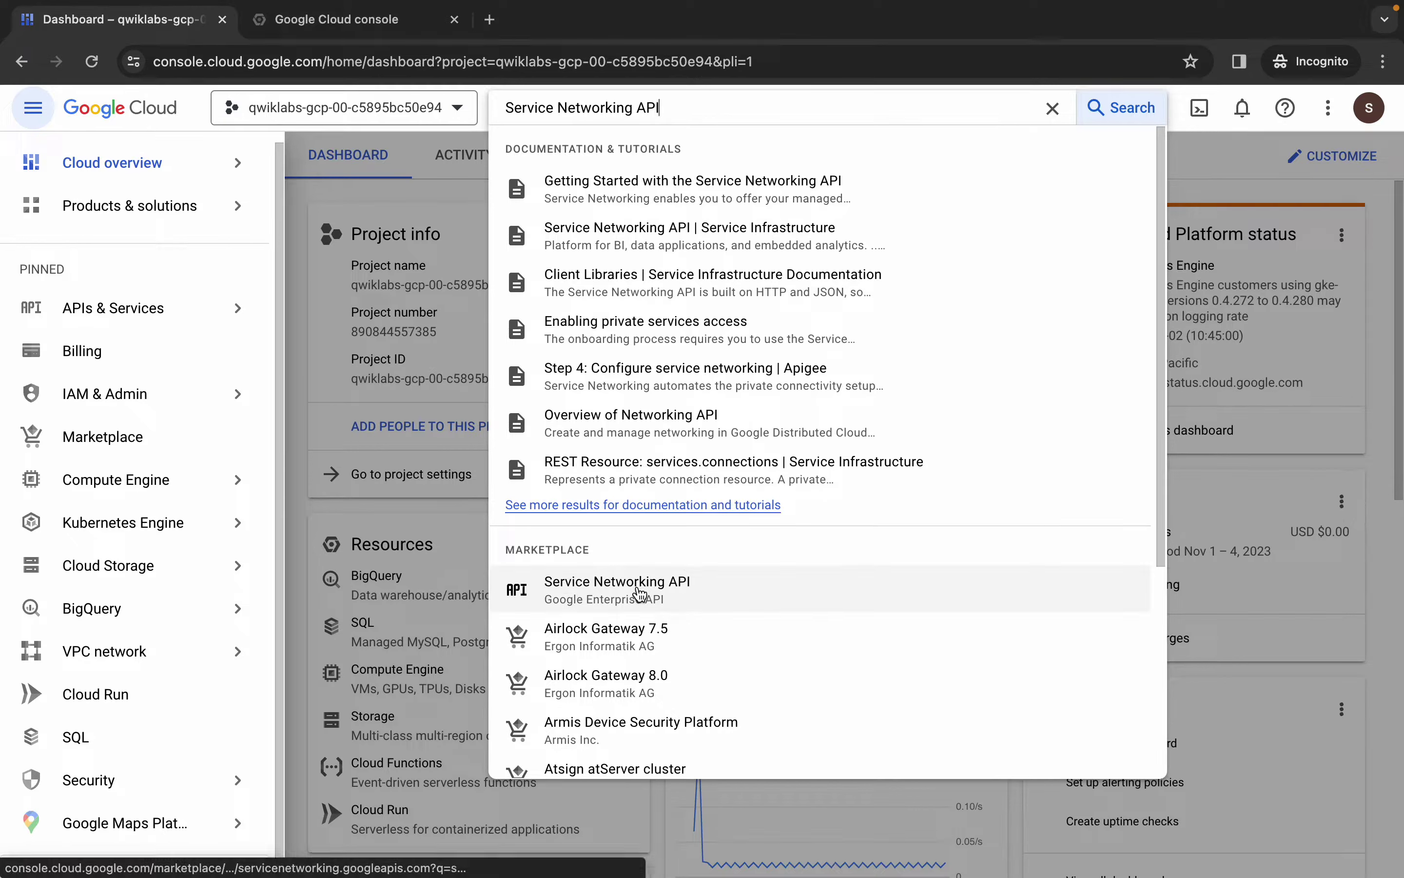
left_click(640, 592, "super")
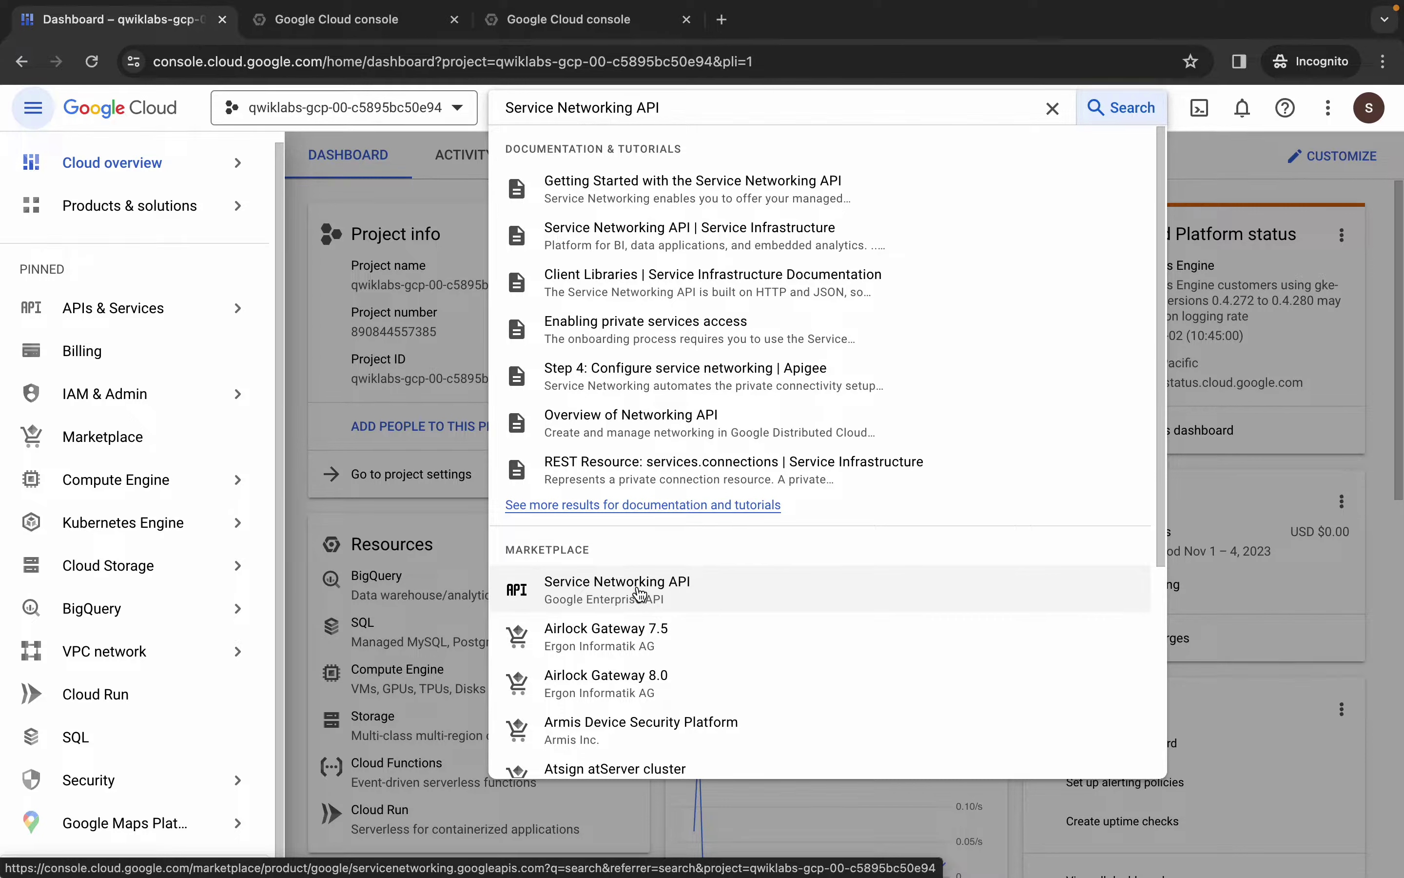
Enable the Database Migration API and the Service Networking API for the project
left_click(314, 23)
left_click(219, 374)
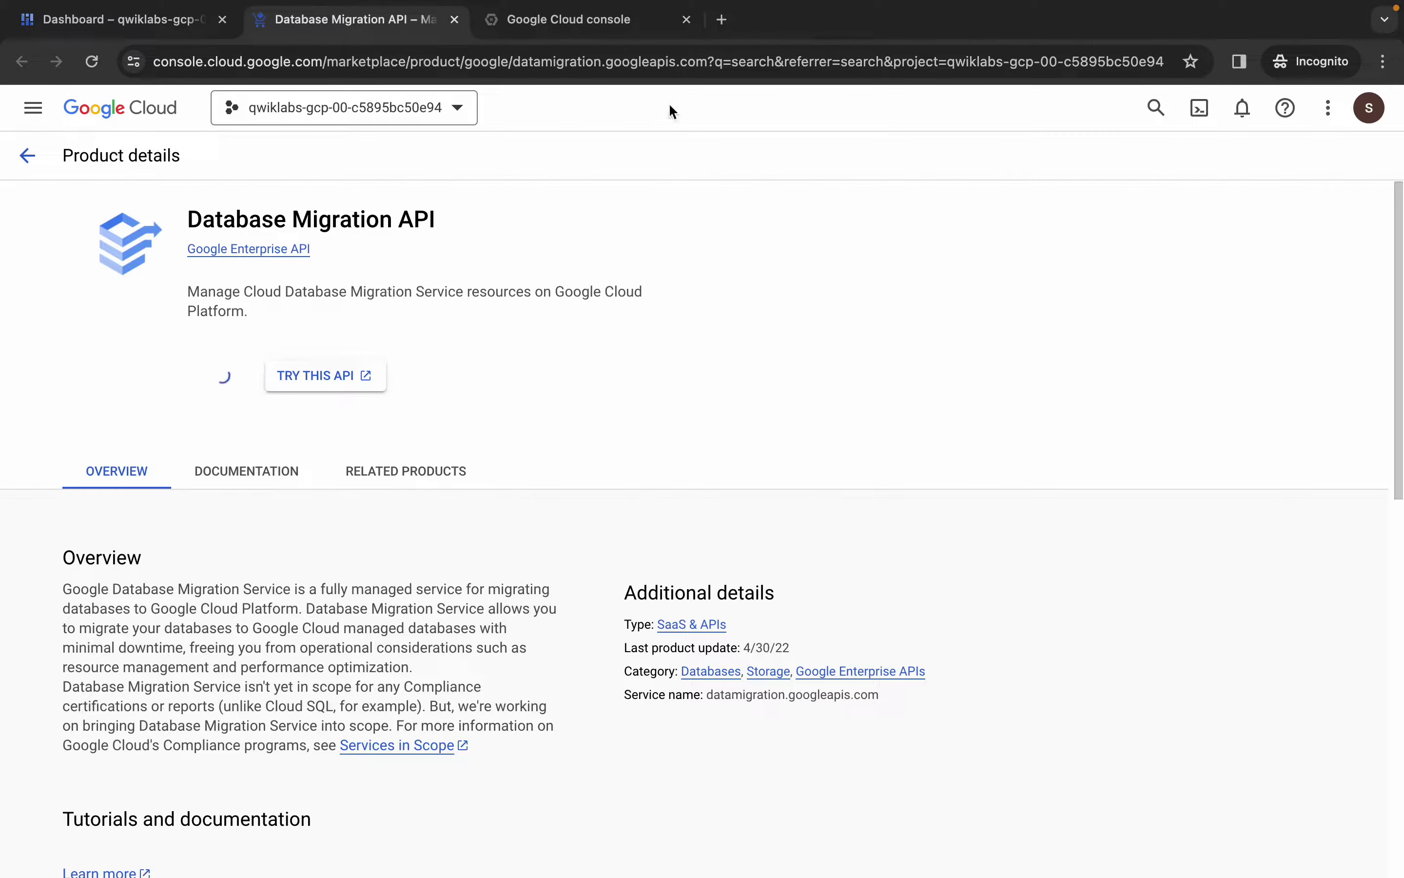
left_click(567, 12)
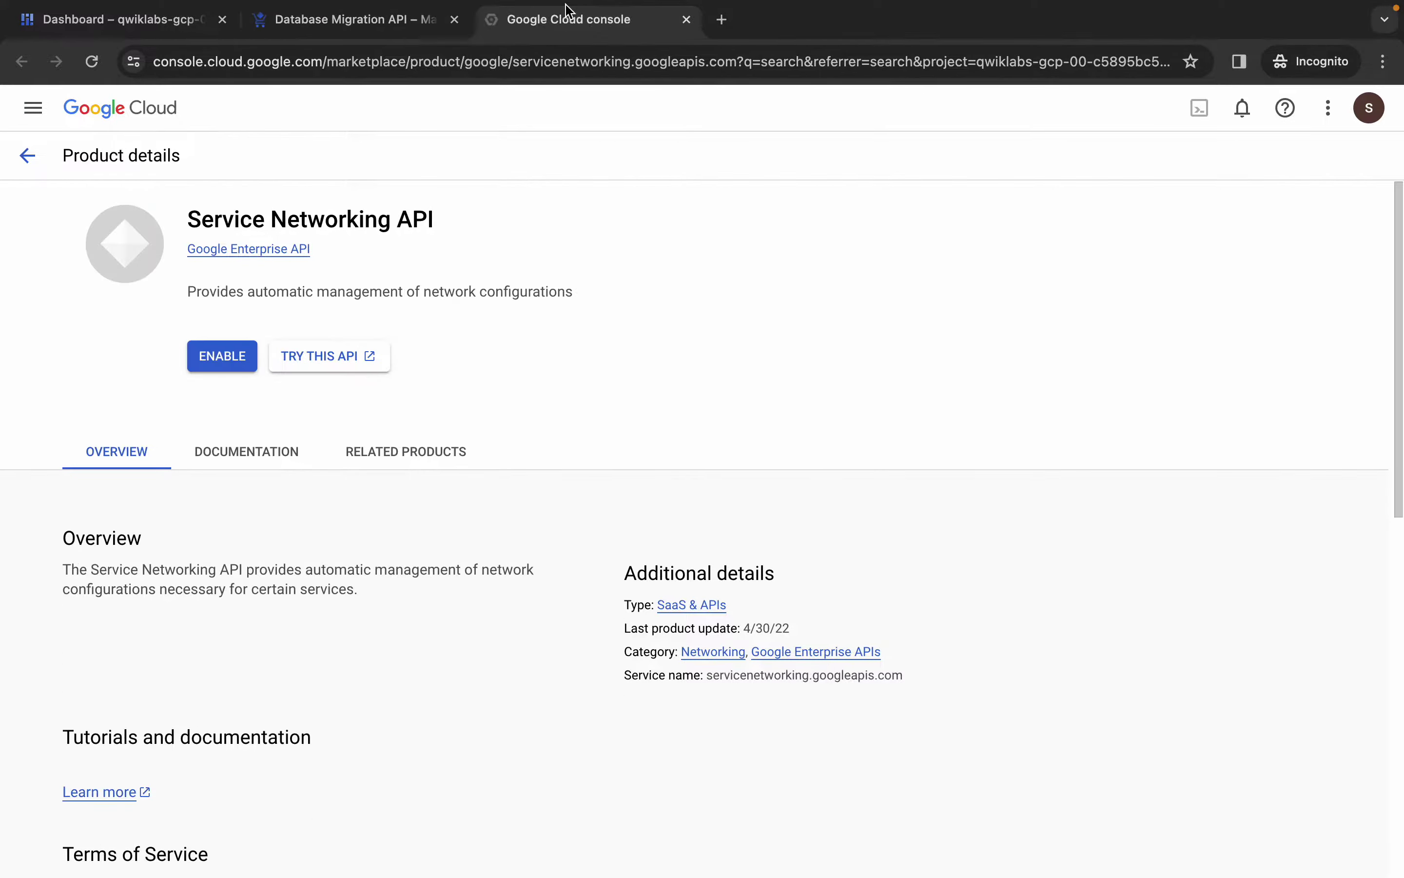
left_click(238, 367)
Search the console dashboard for "vm ins" and open the Compute Engine VM instances page separately
left_click(143, 29)
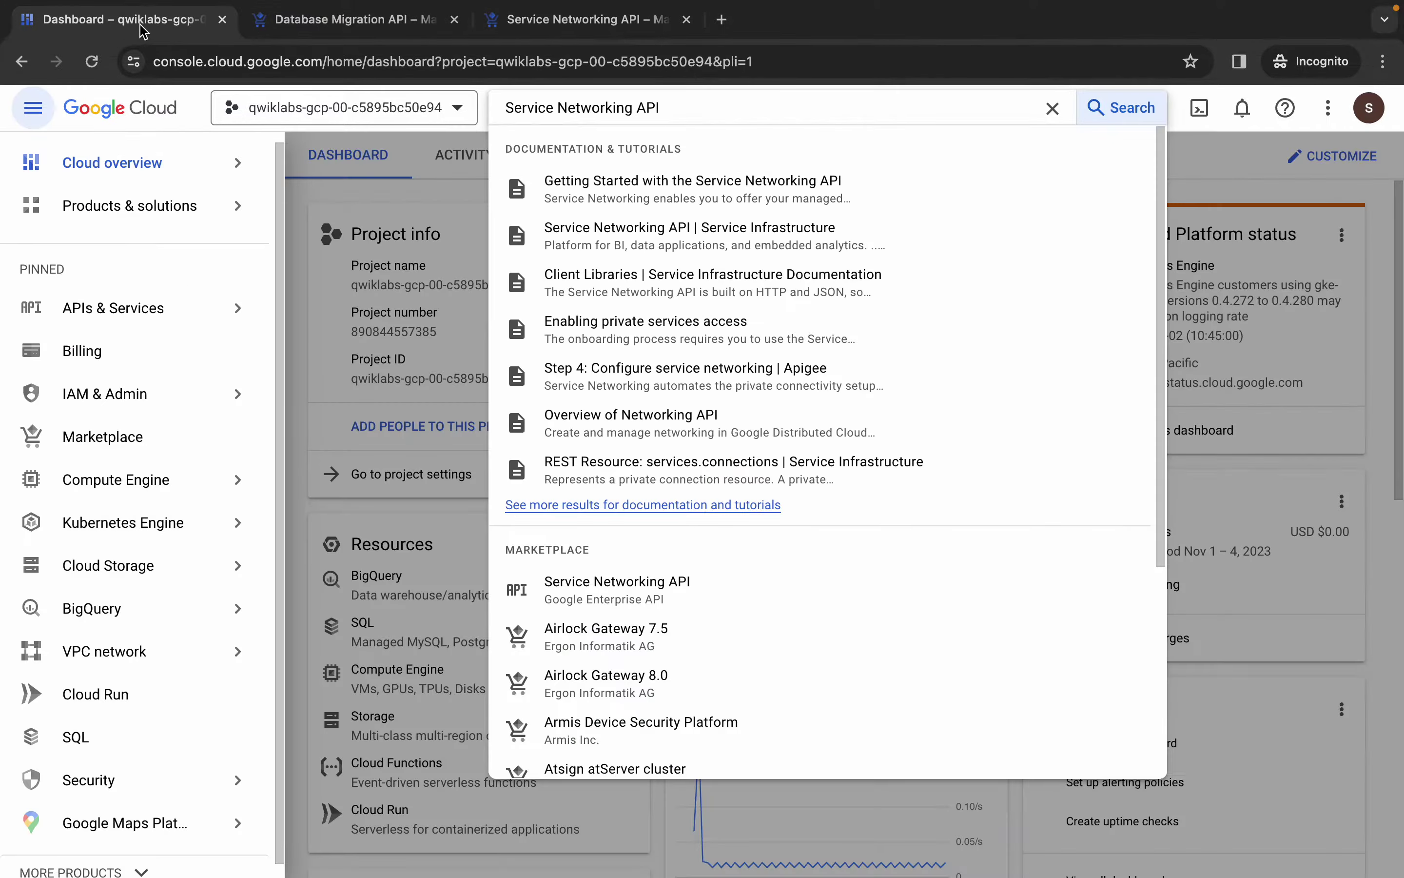
triple_click(616, 110)
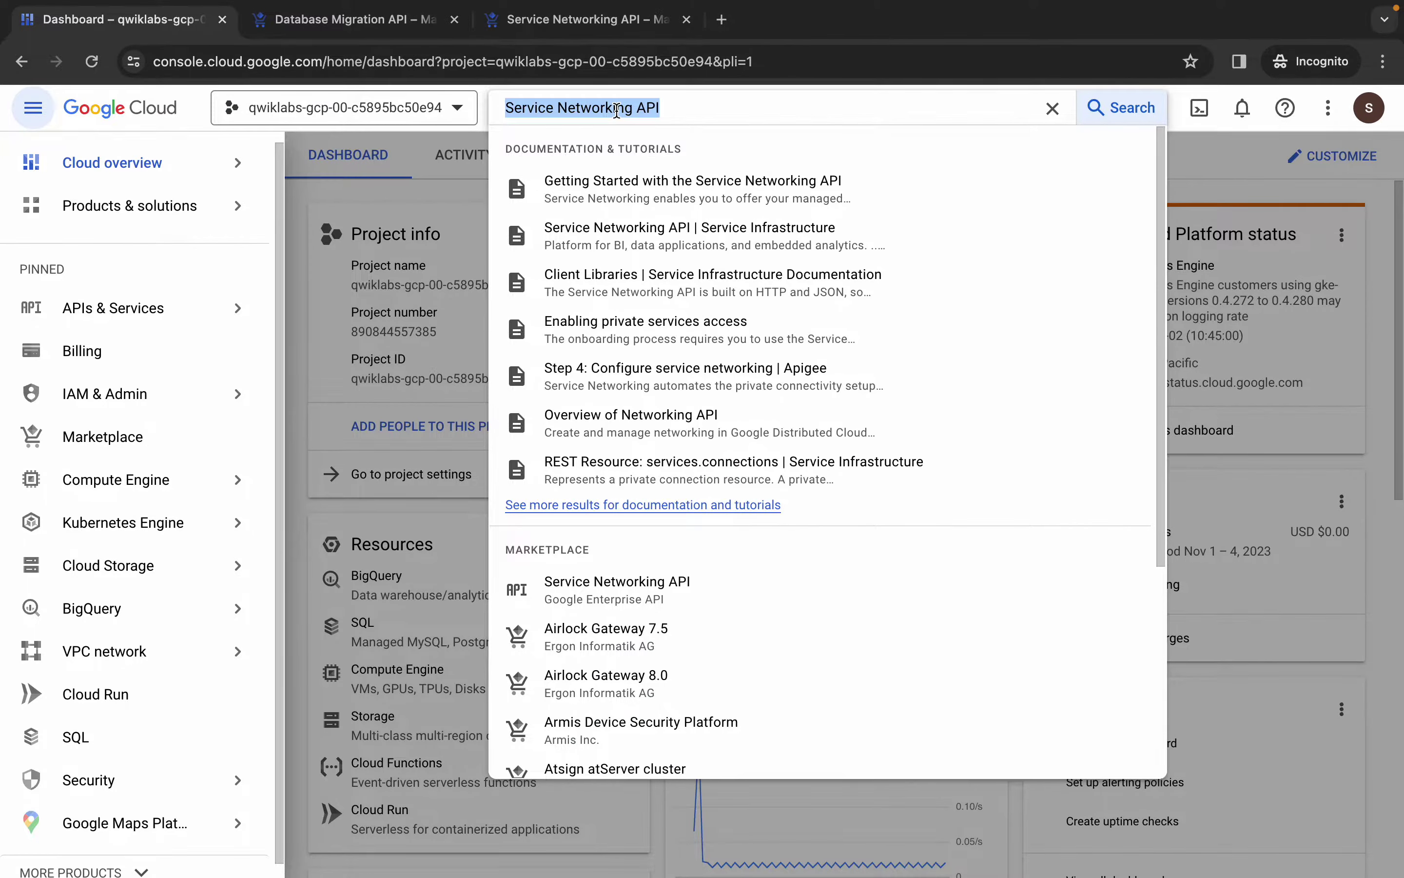
type("vm ins")
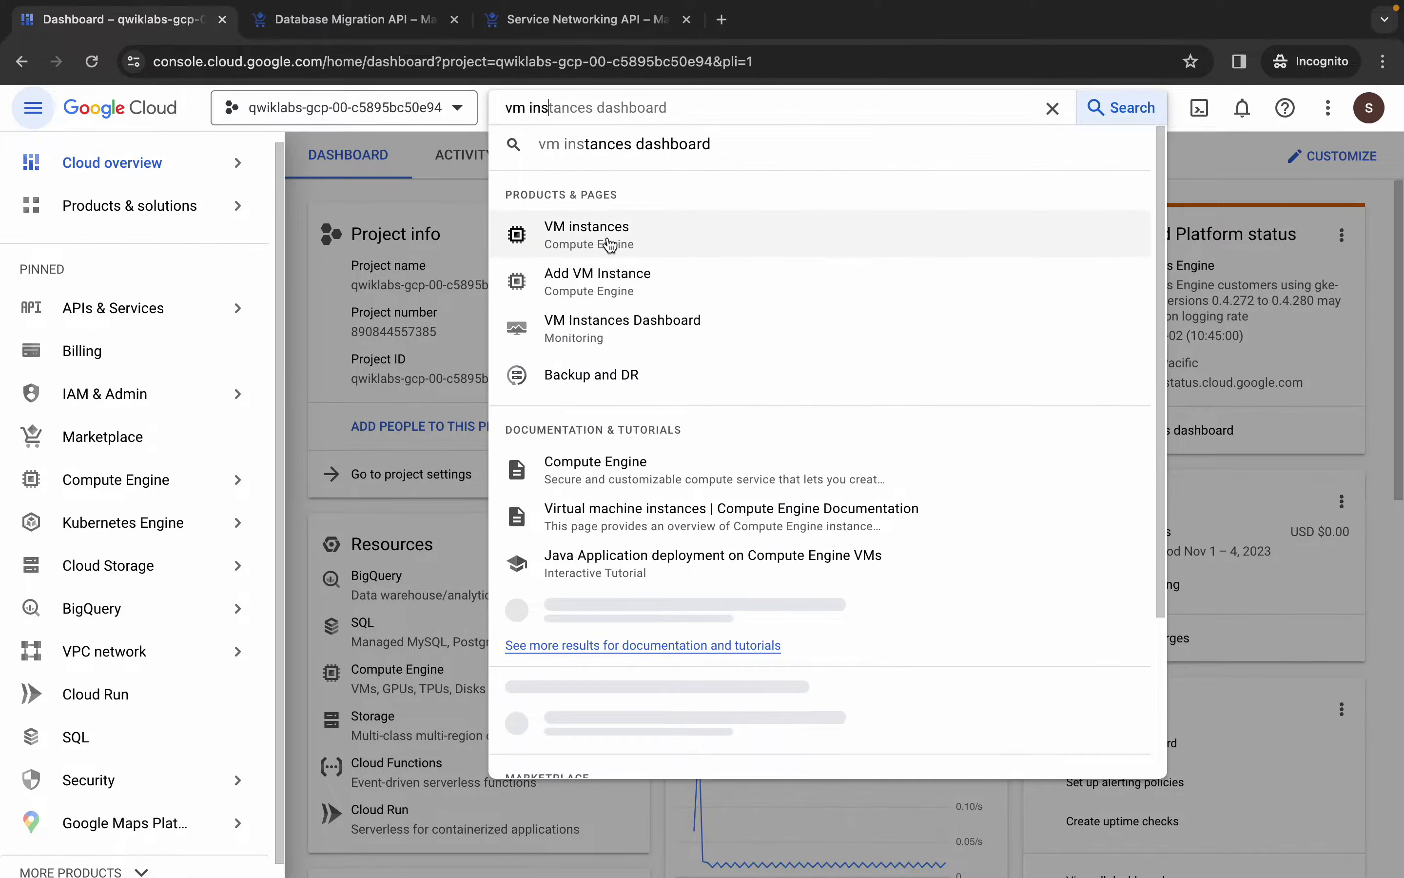
left_click(598, 235, "super")
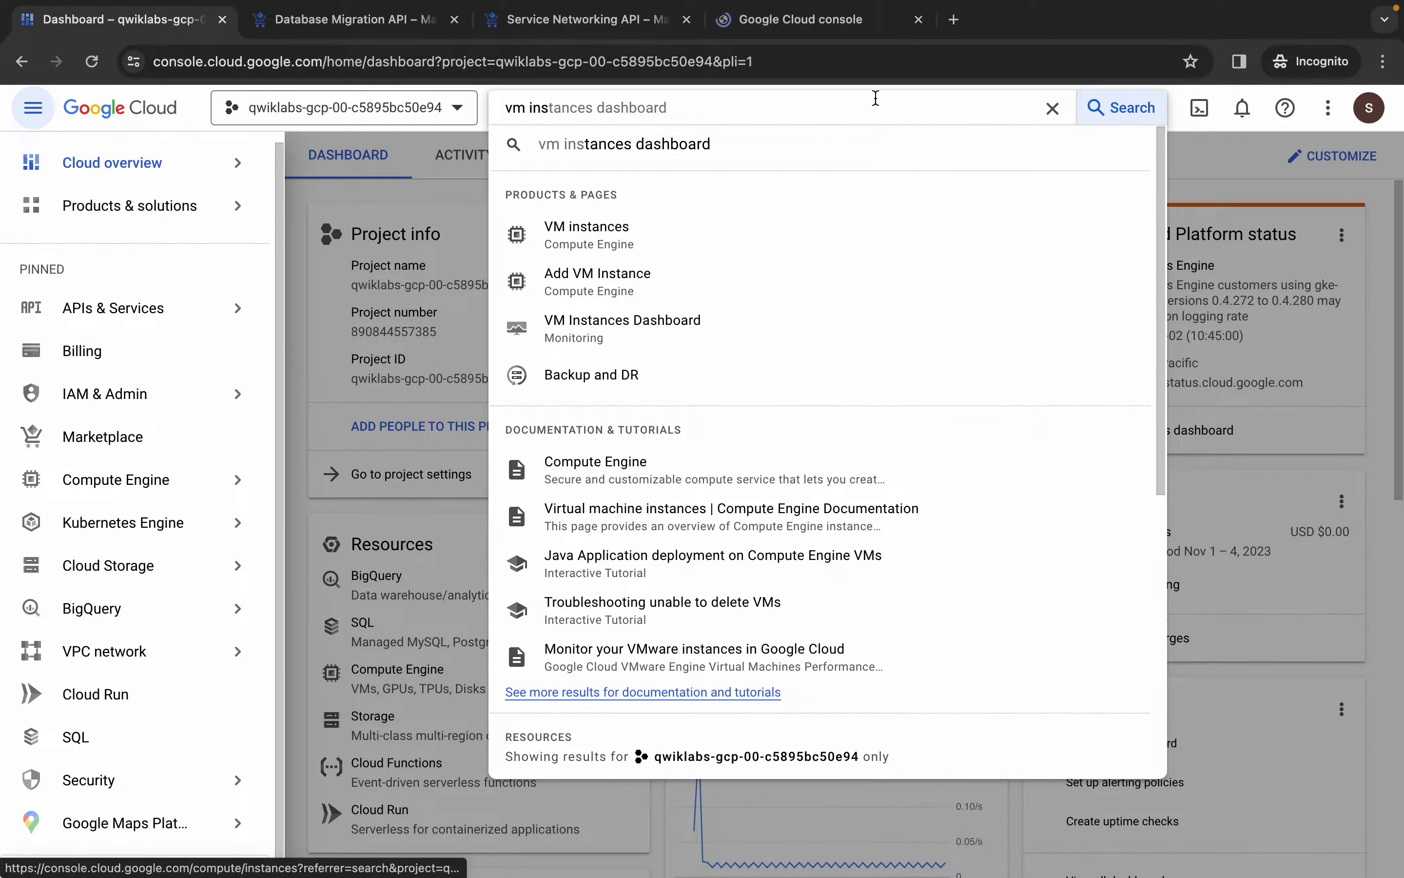
left_click(747, 32)
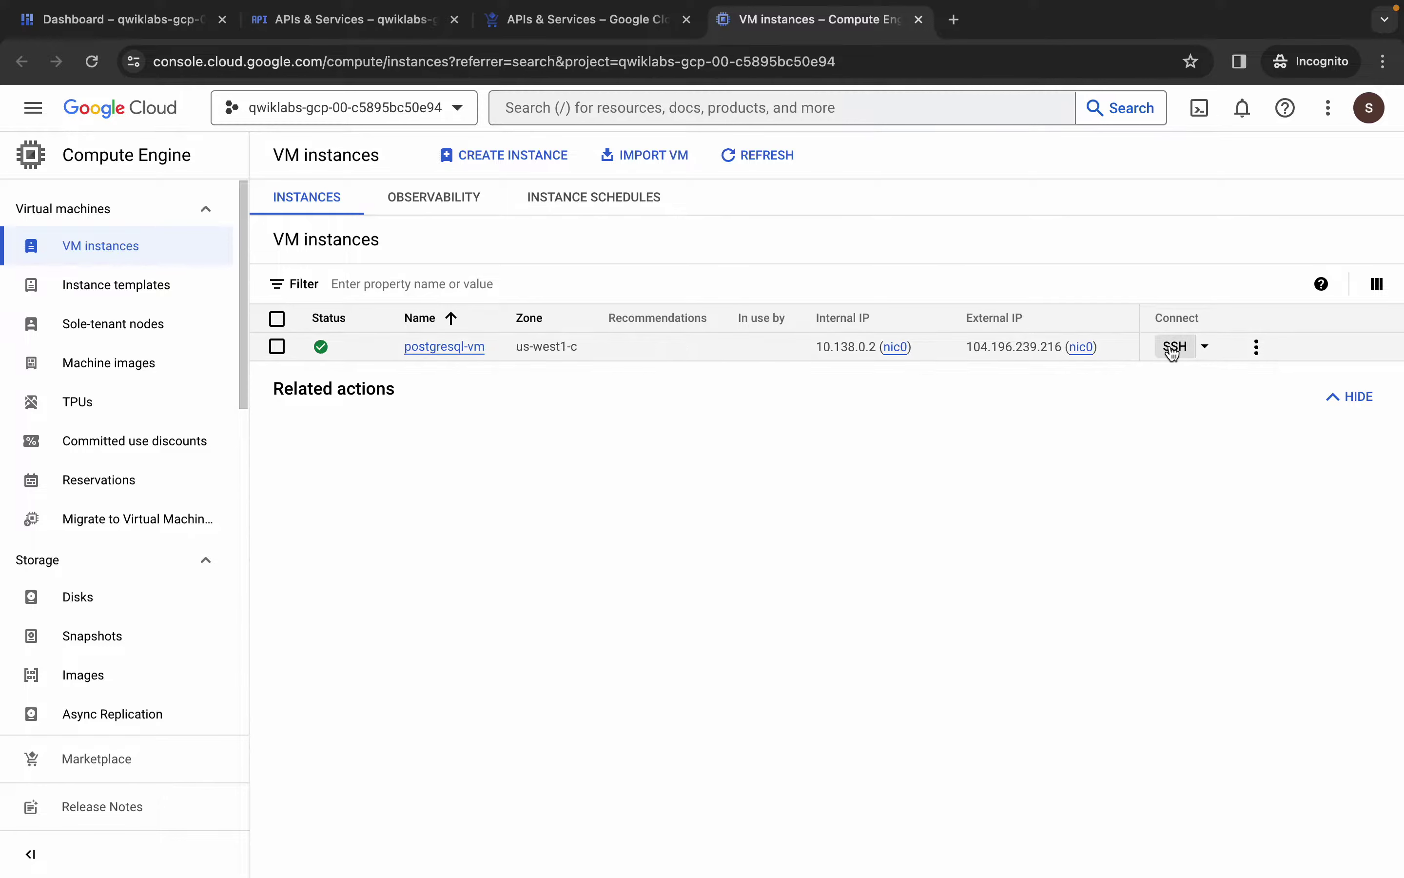
Open a browser-based SSH session to the postgresql-vm instance, closing the error page and reconnecting
left_click(1170, 347)
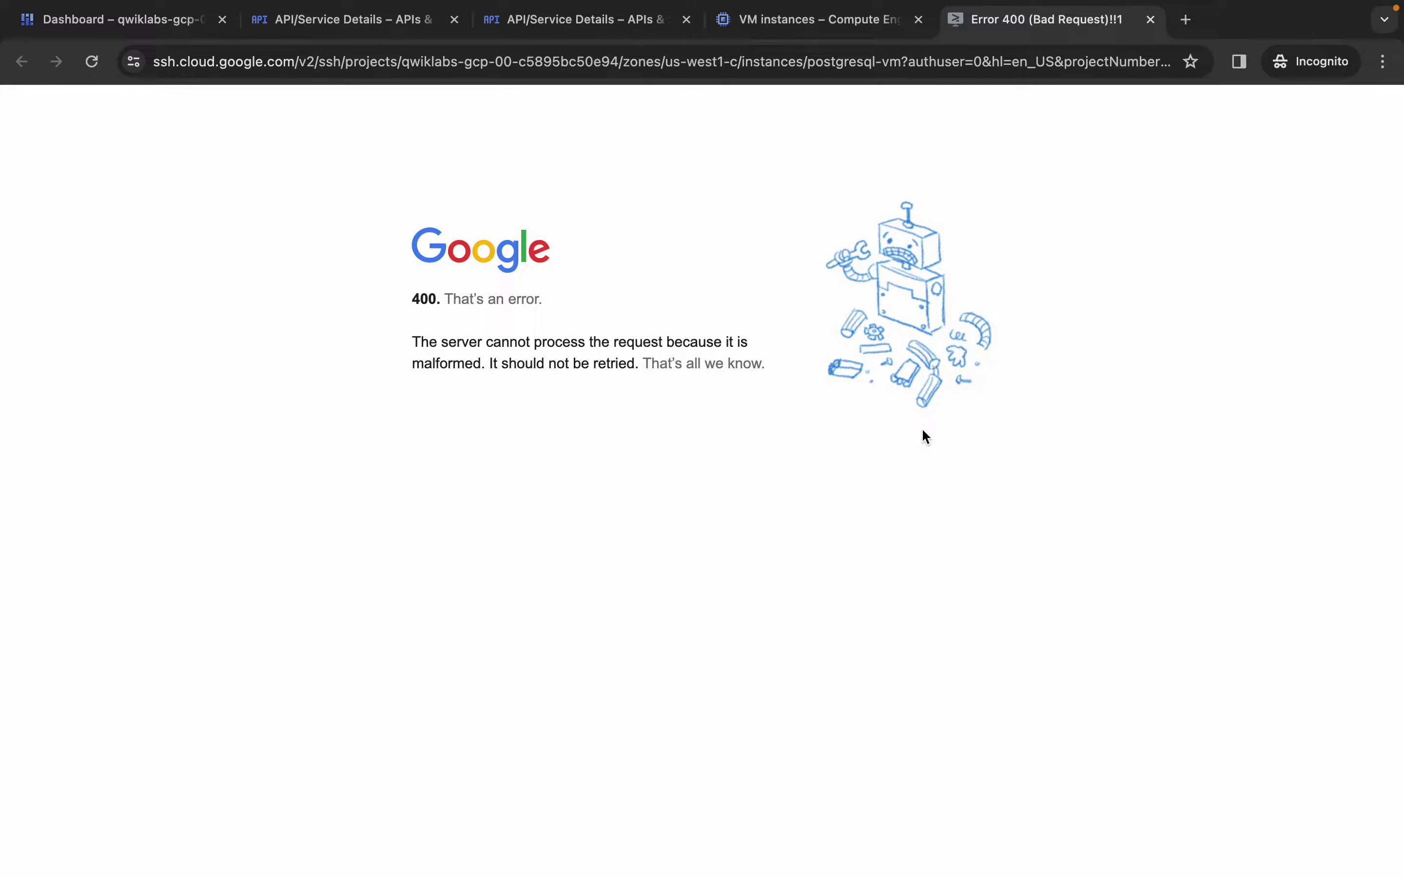
left_click(1153, 21)
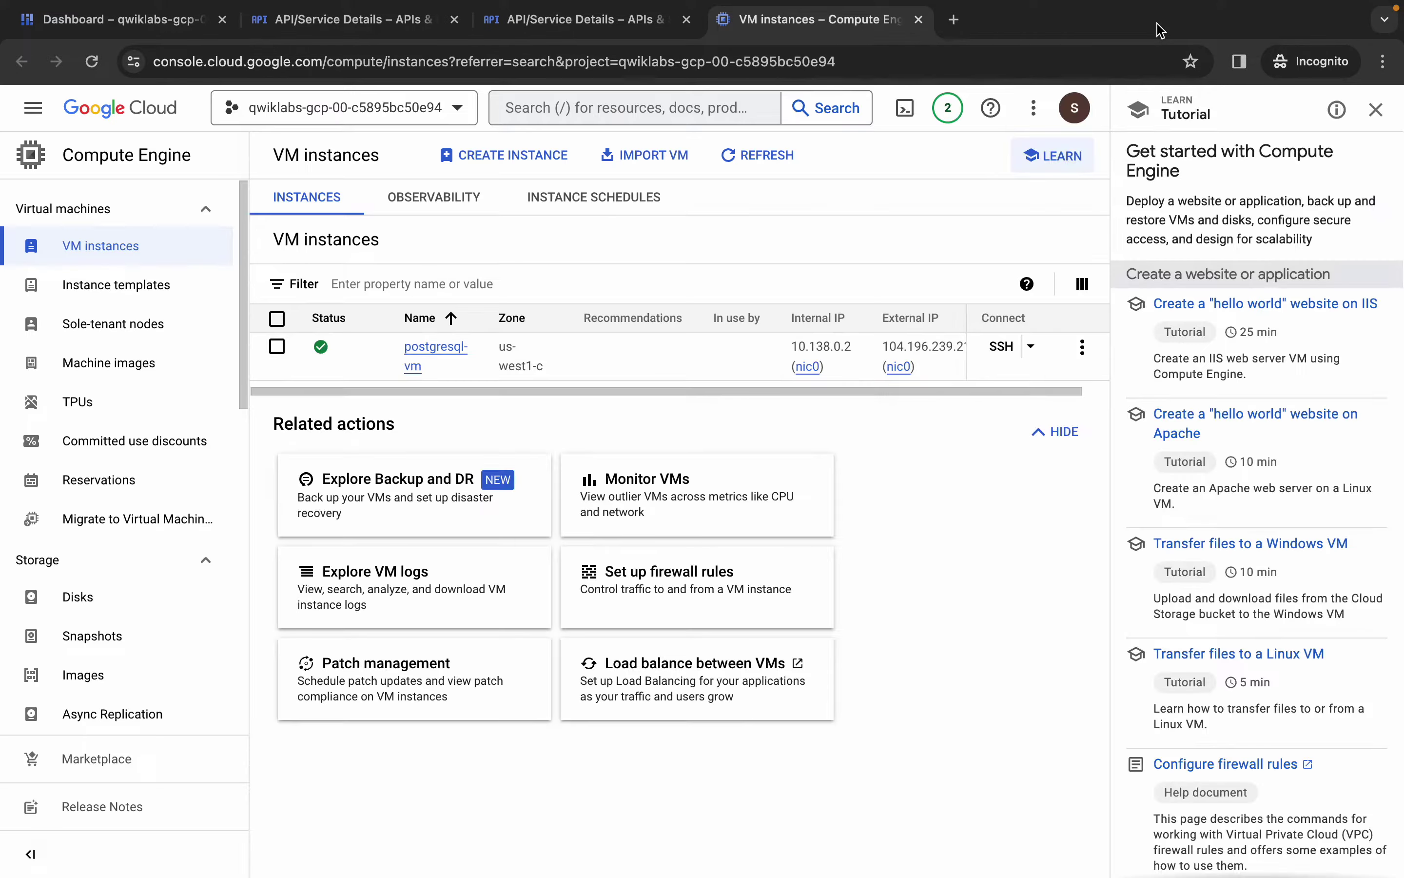
left_click(1002, 348)
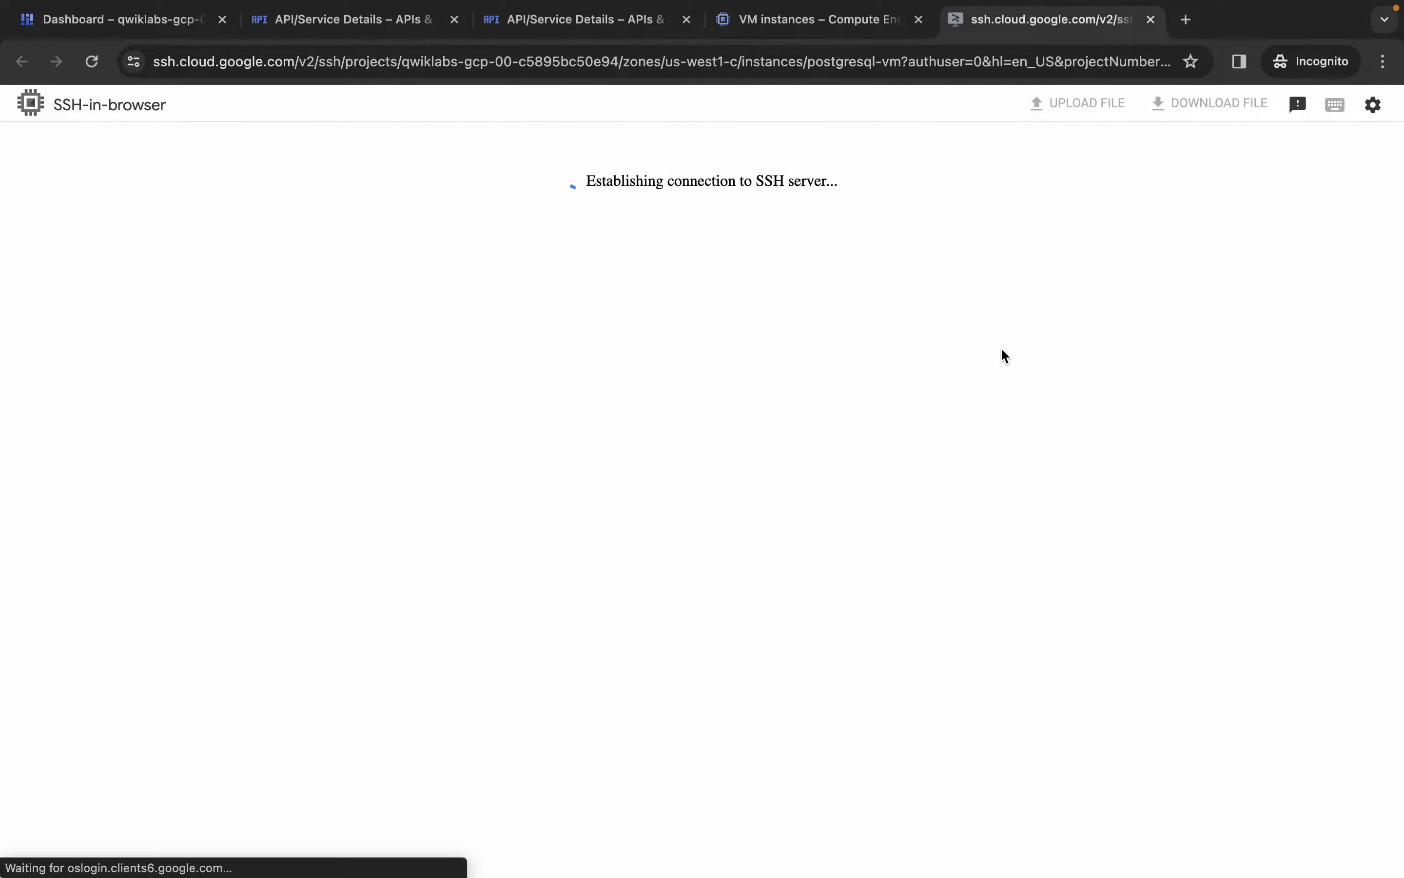
key("Return")
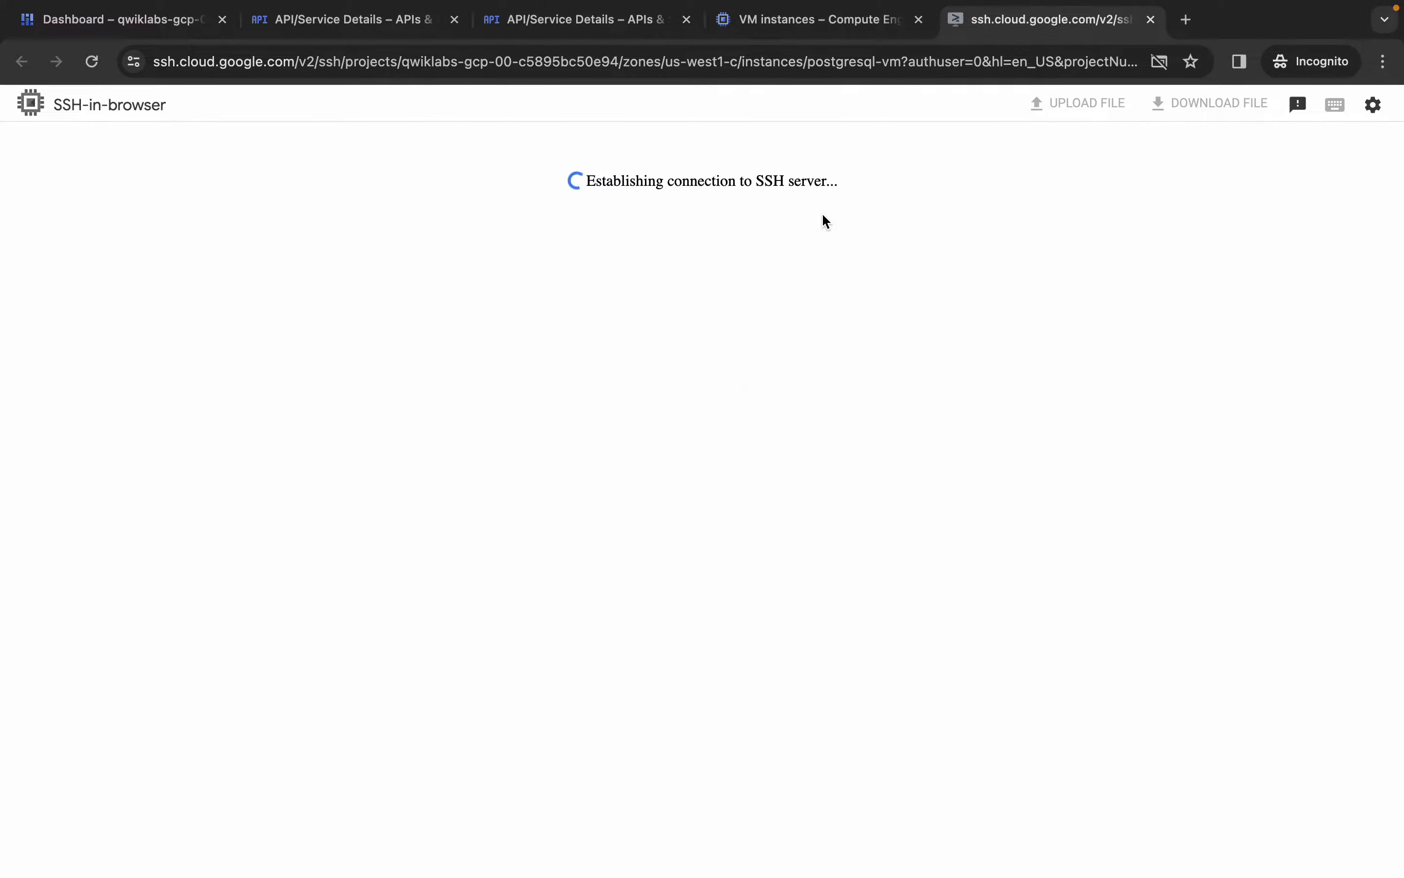
Review the GitHub guide's terminal commands for installing and setting up the pglogical extension
key("ctrl+Left")
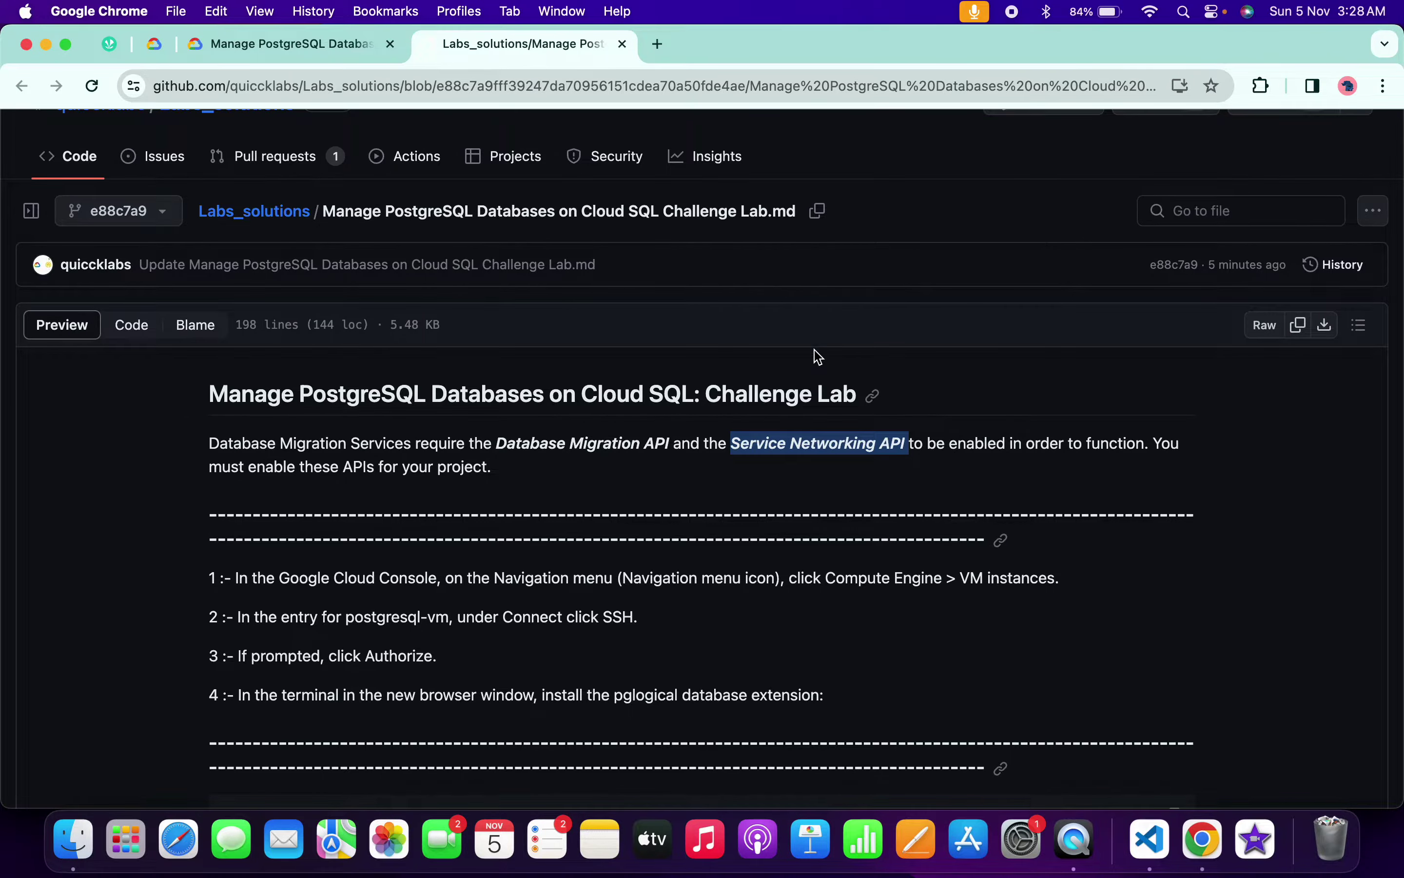
scroll(818, 356, "down", 3)
scroll(464, 302, "up", 3)
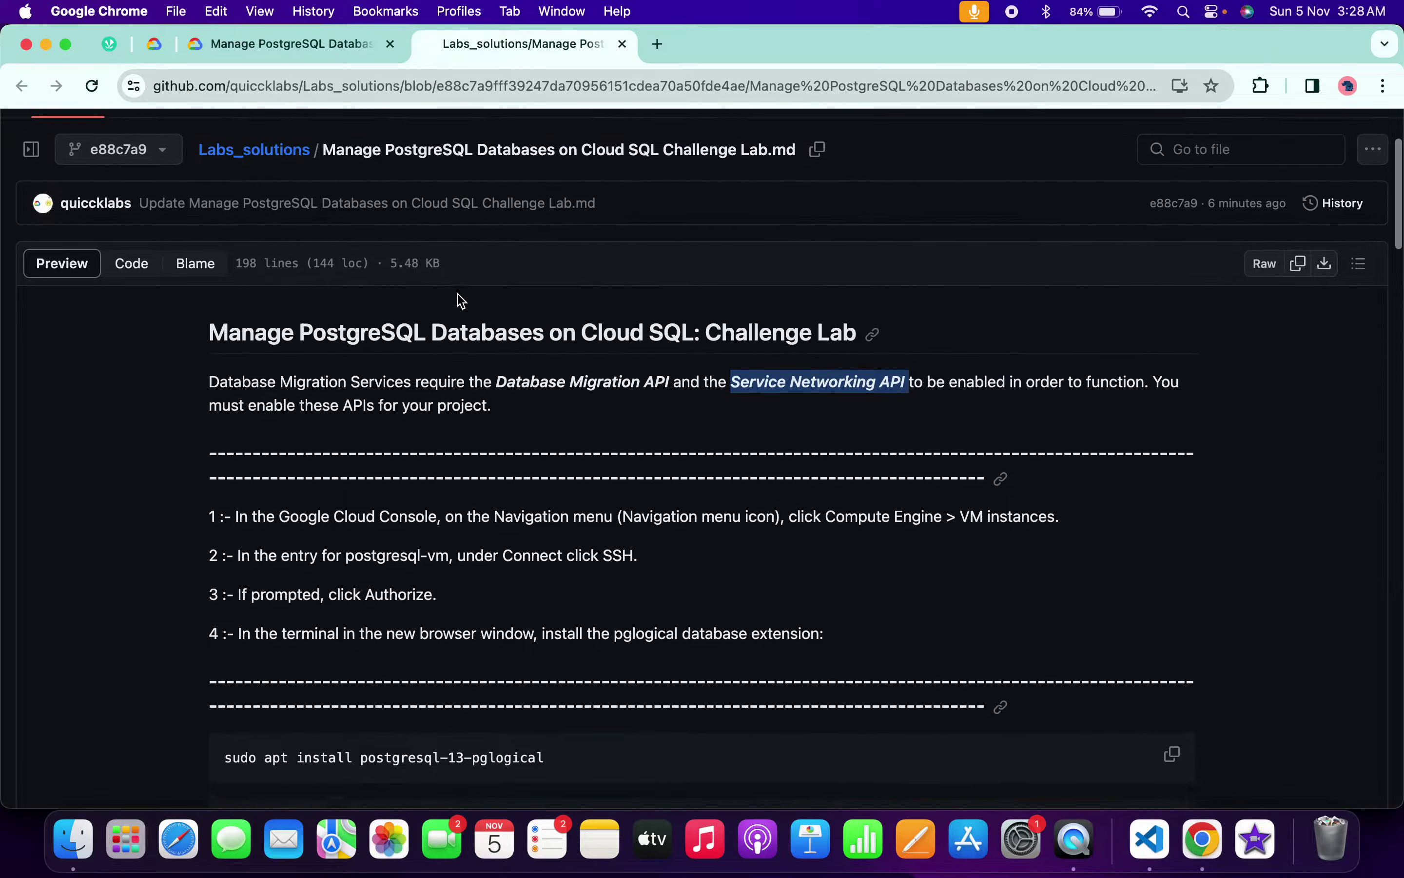
scroll(678, 525, "down", 5)
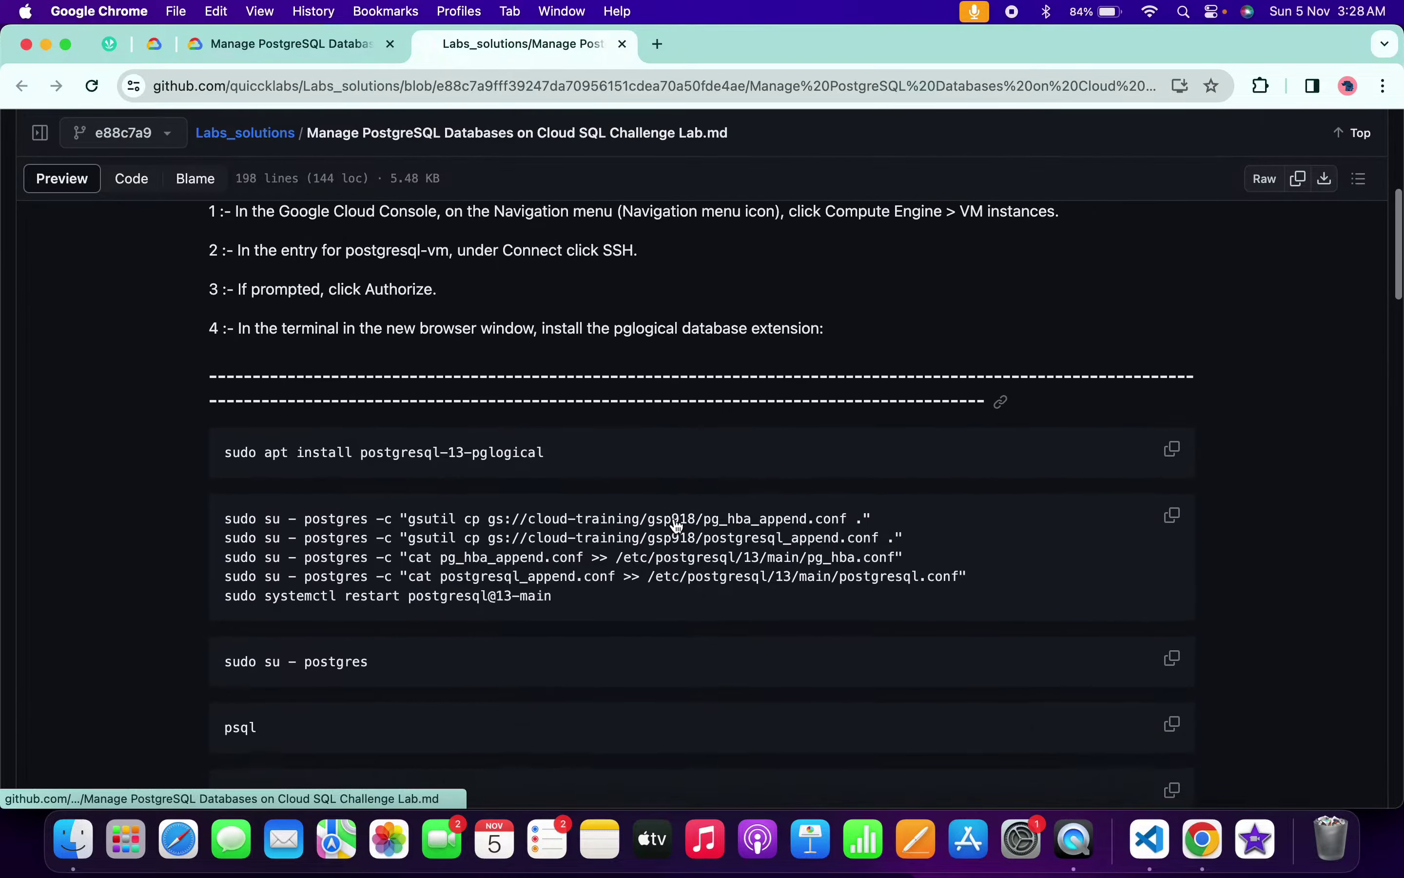
scroll(540, 497, "down", 4)
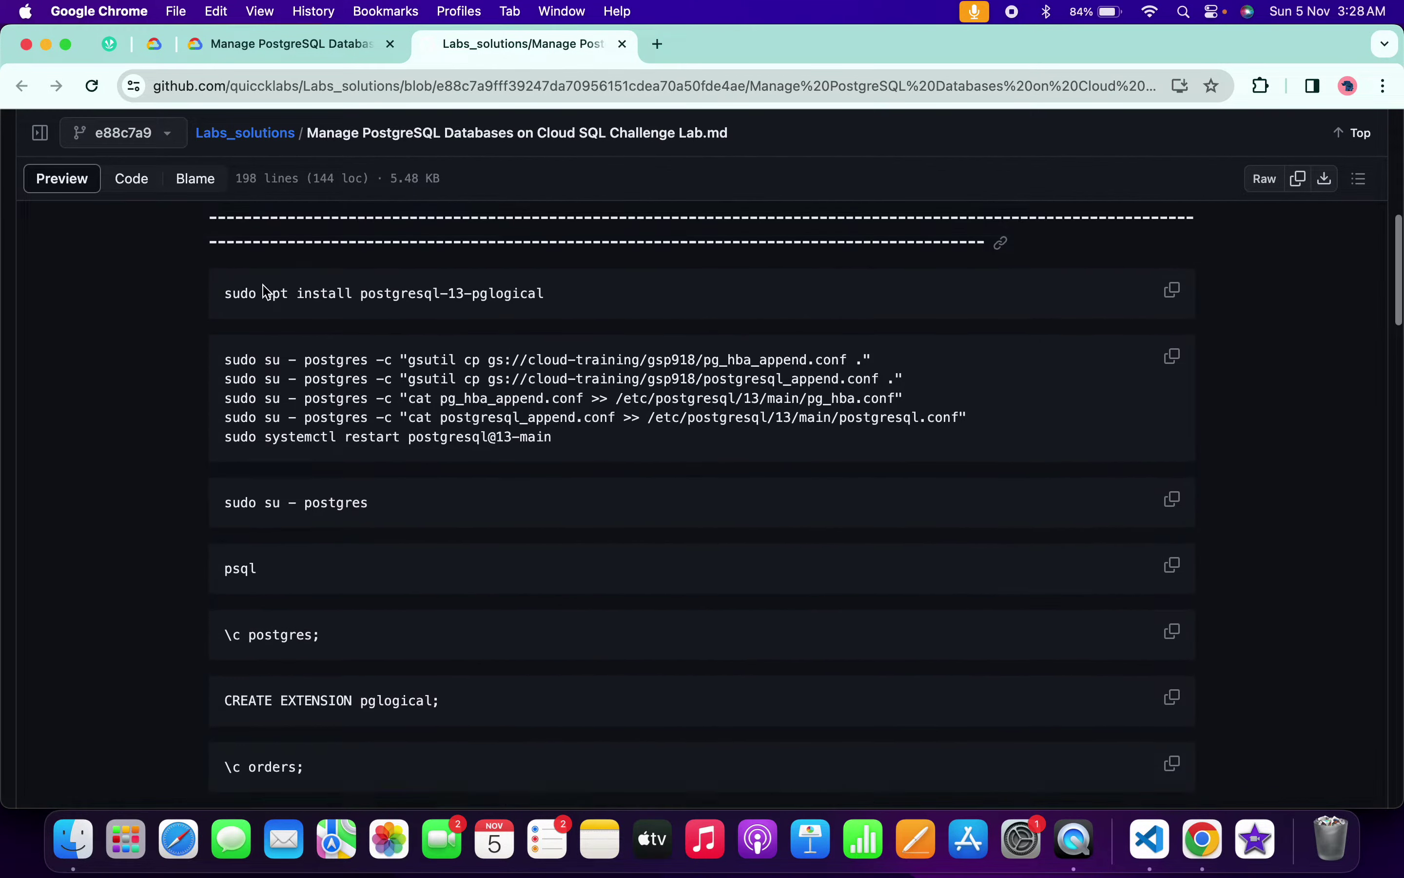
scroll(351, 285, "down", 6)
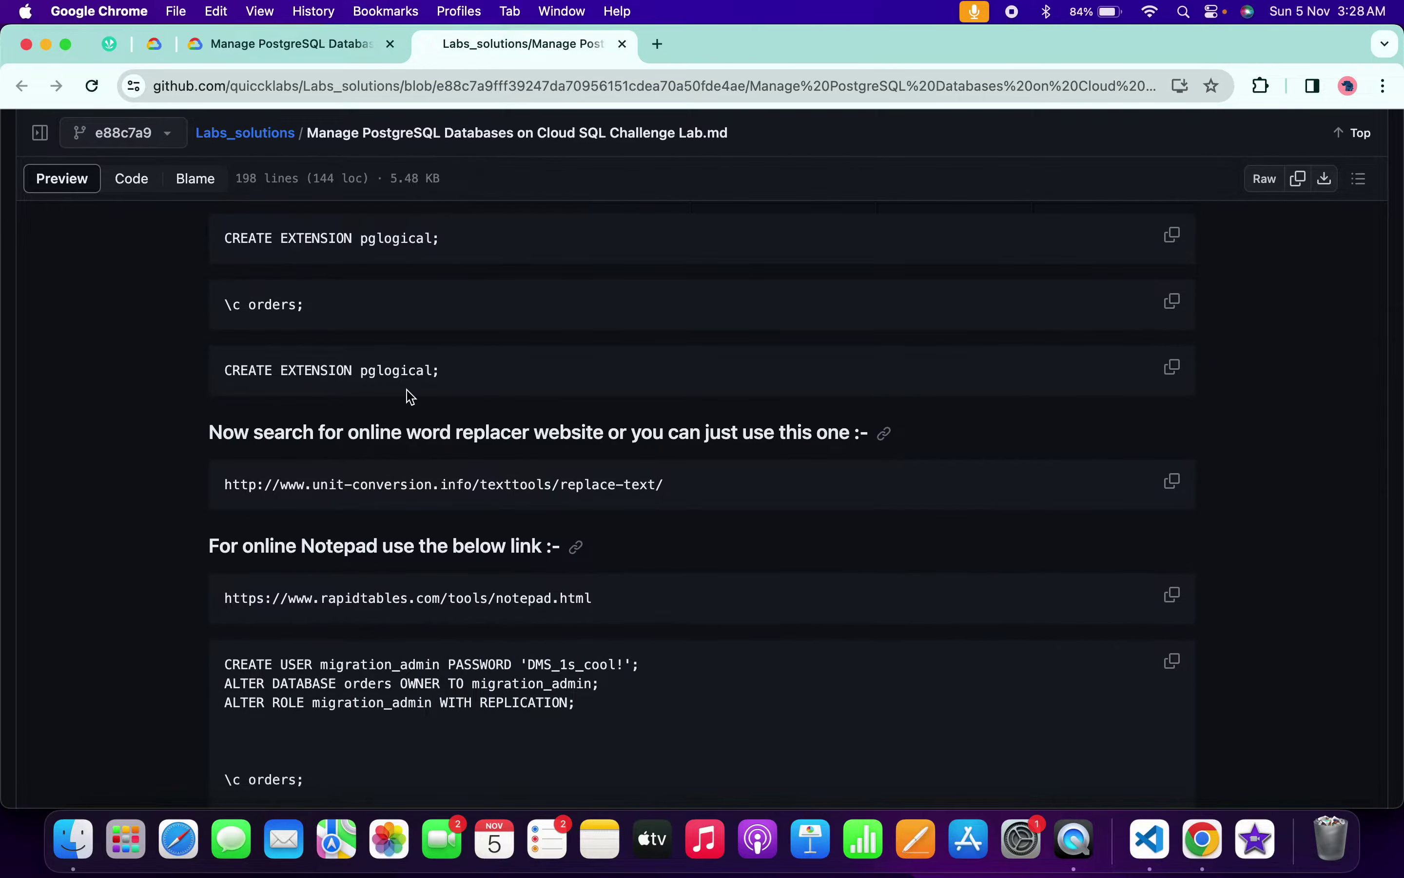
scroll(411, 397, "up", 8)
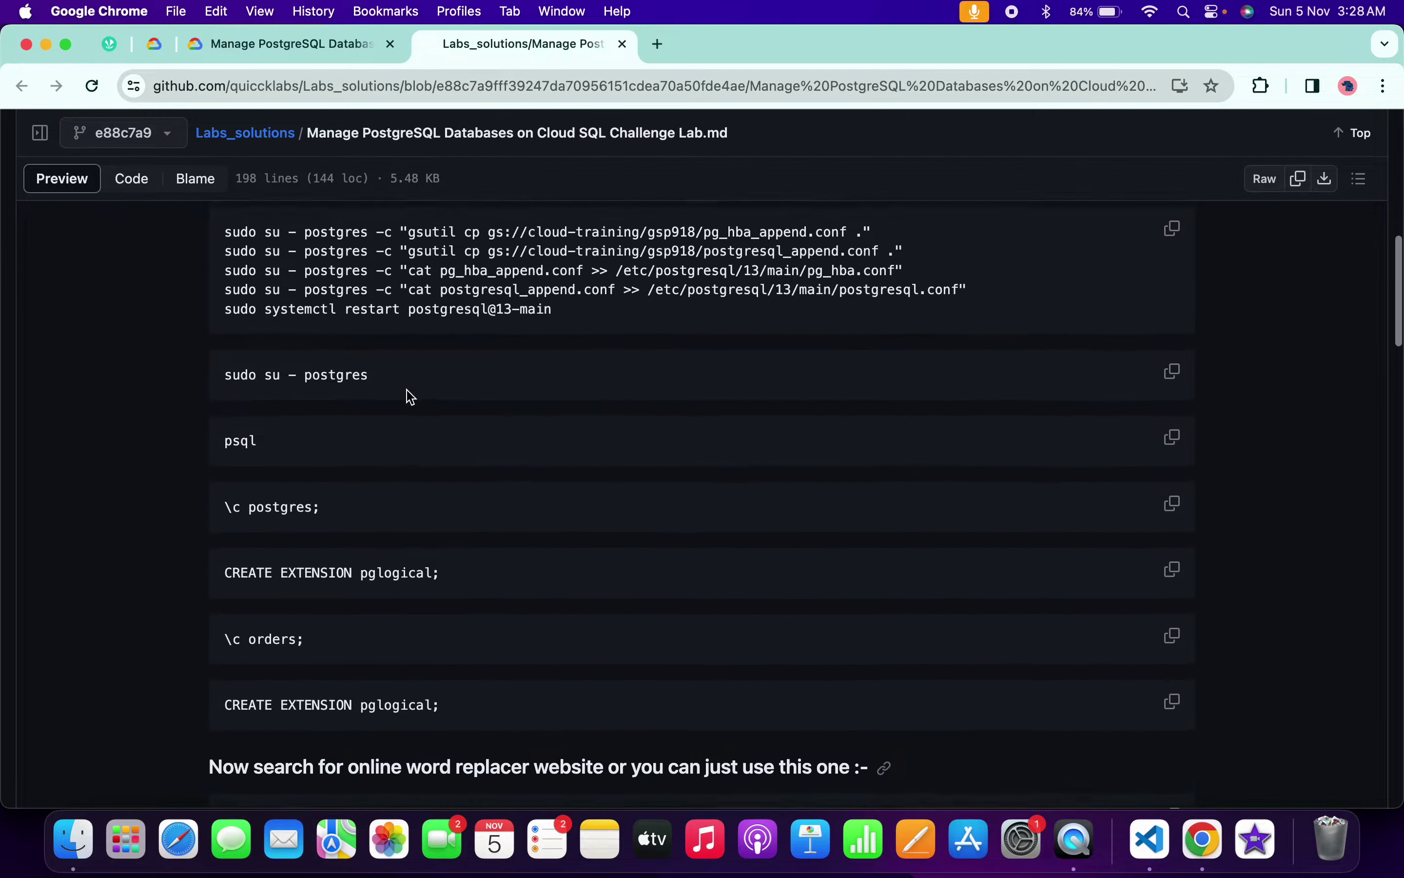
scroll(408, 390, "up", 2)
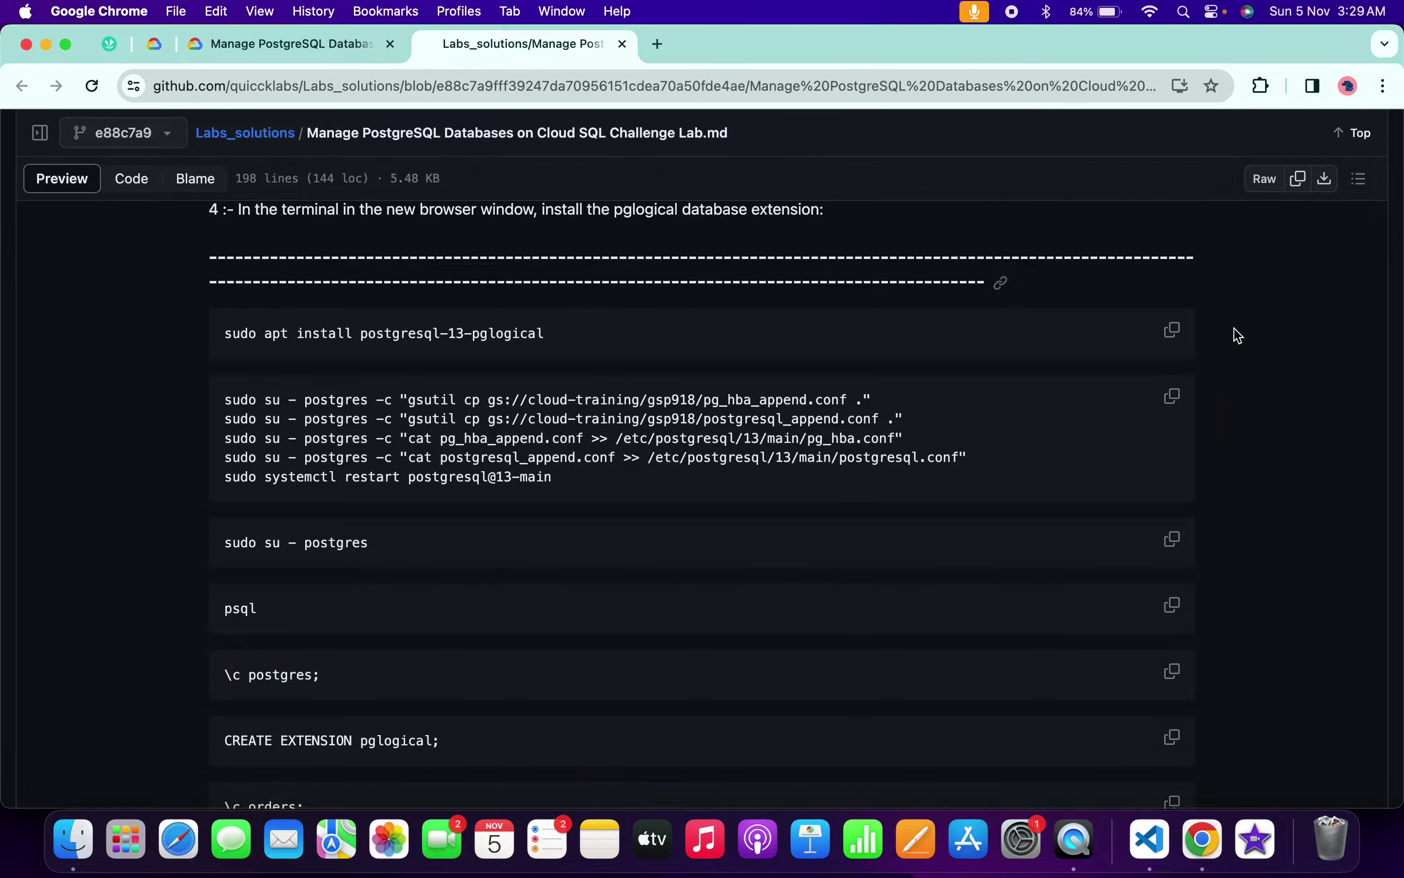
Copy "sudo apt install postgresql-13-pglogical" from the guide and run it in the postgresql-vm SSH session
left_click(1173, 329)
key("ctrl+Right")
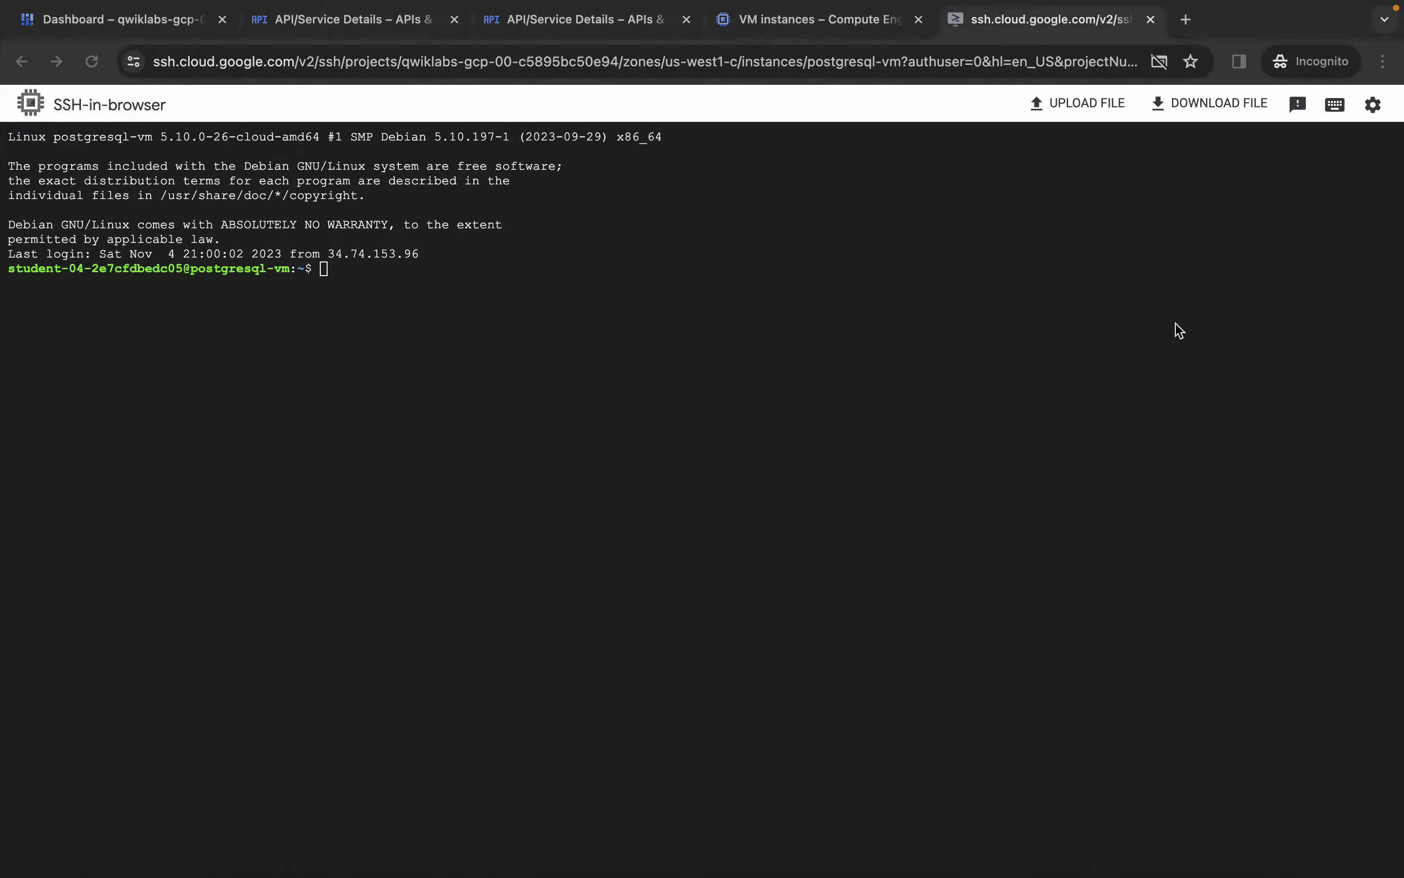
key("super+v")
key("Return")
Run the guide's command block in the SSH session to append pg_hba_append.conf and postgresql_append.conf to the PostgreSQL 13 configuration and restart postgresql@13-main
key("ctrl+Left")
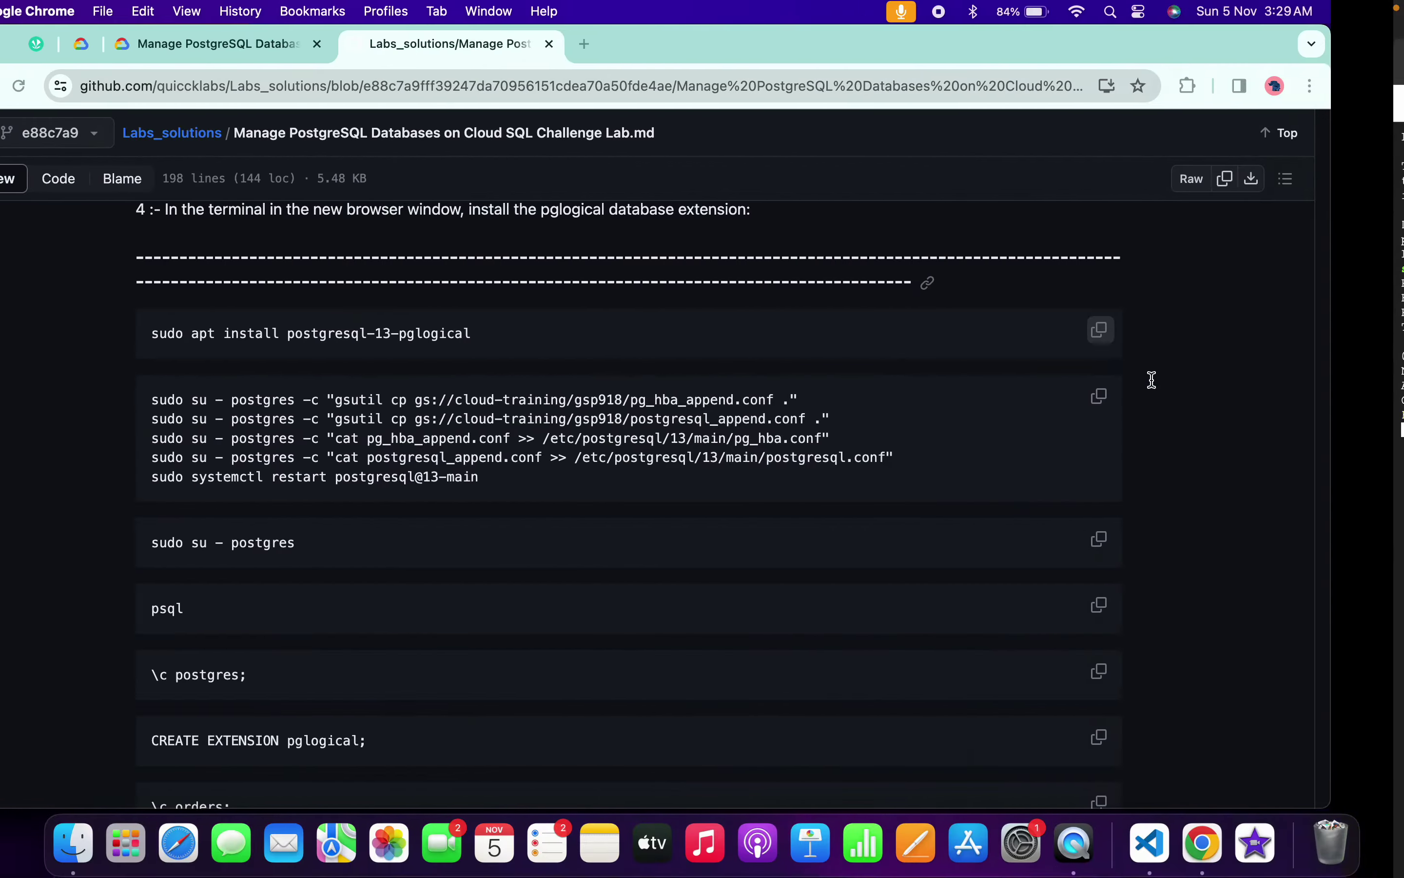
left_click(1172, 396)
key("ctrl+Right")
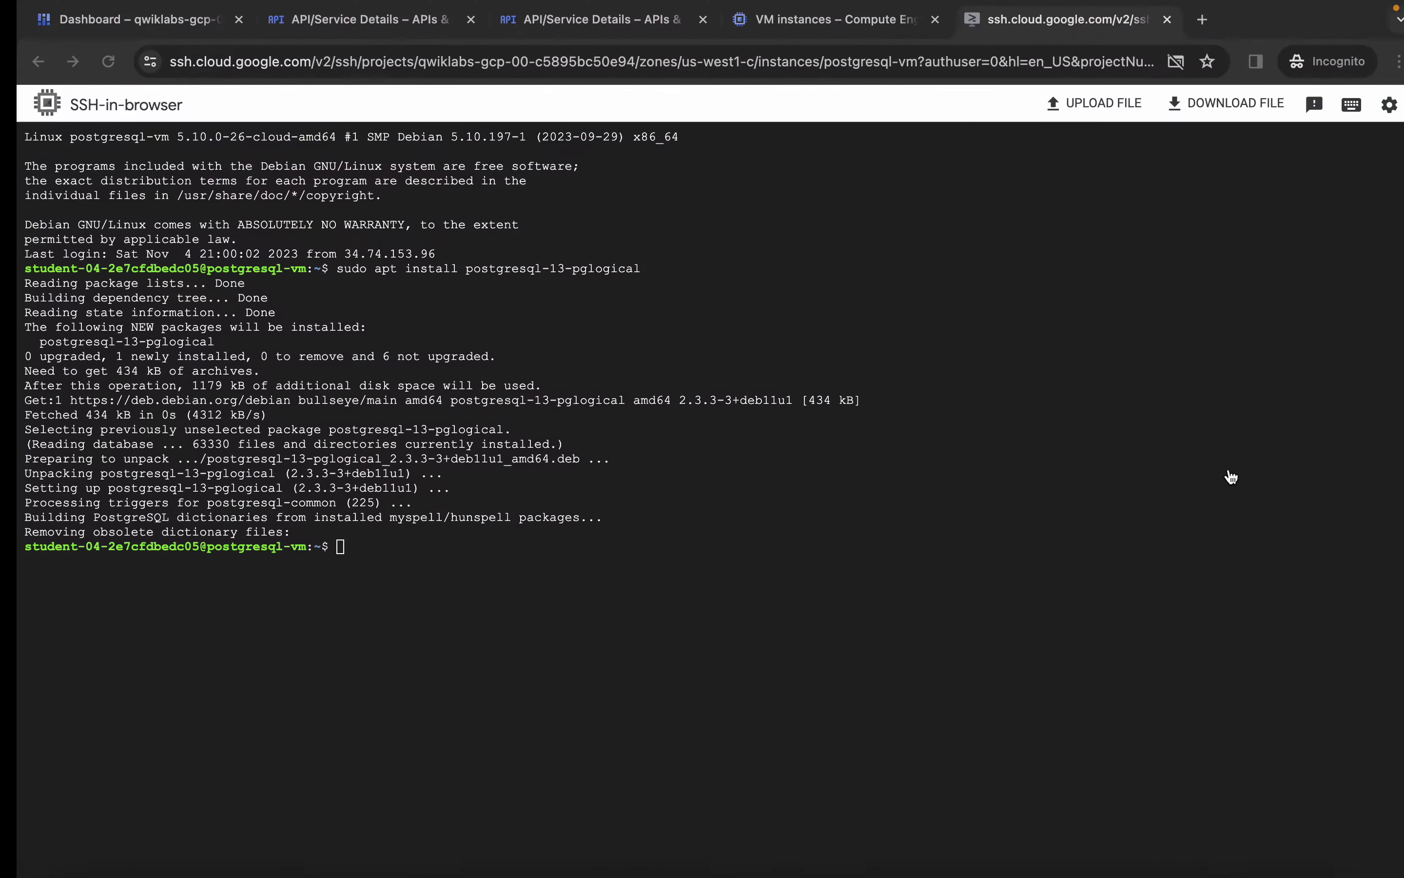
key("super+v")
key("Return")
key("ctrl+Left")
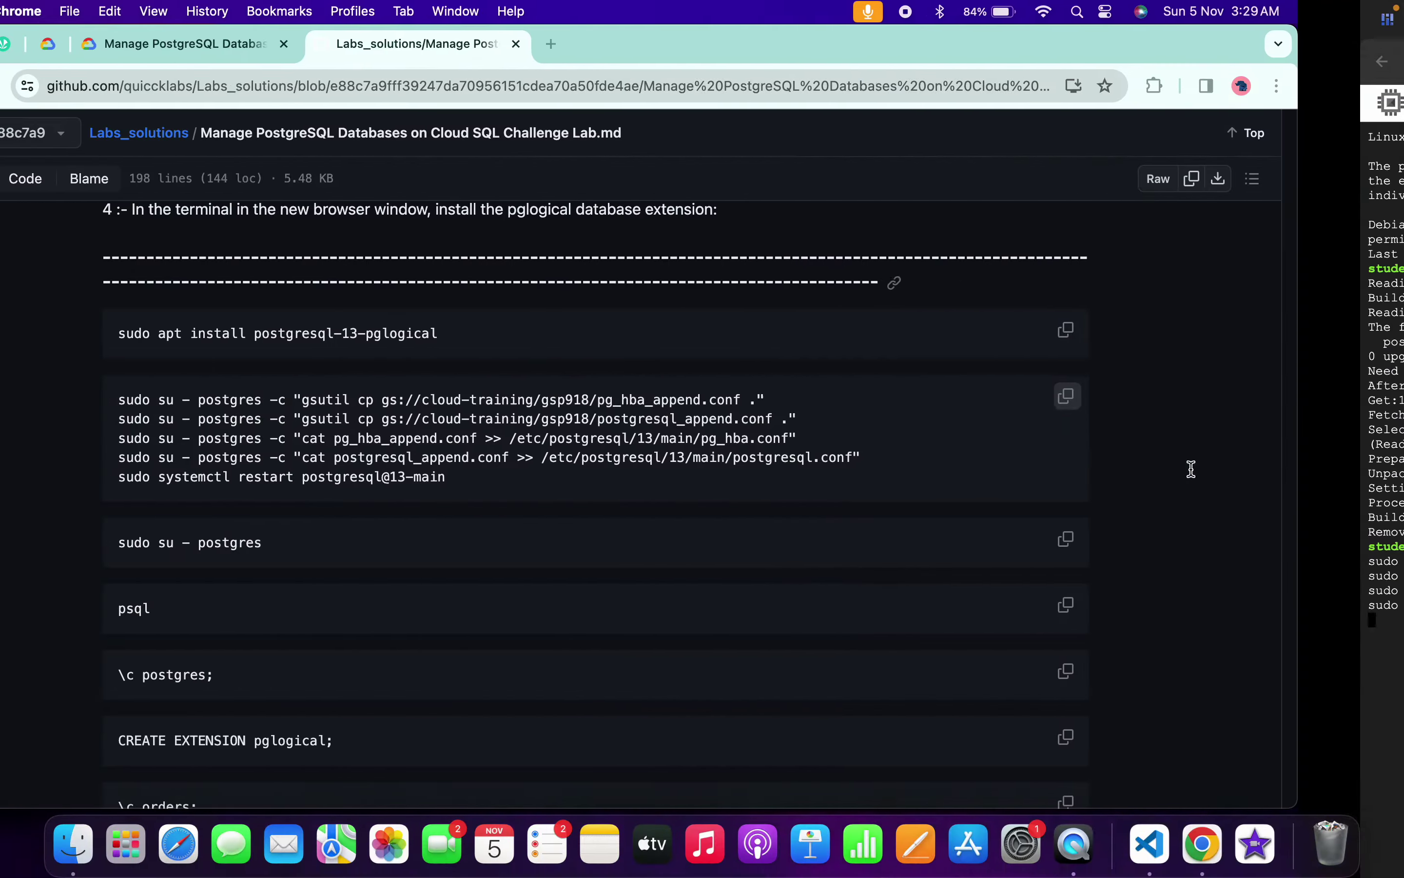
Copy "sudo su - postgres" from the guide and run it in the postgresql-vm SSH session
left_click(1178, 548)
key("ctrl+Right")
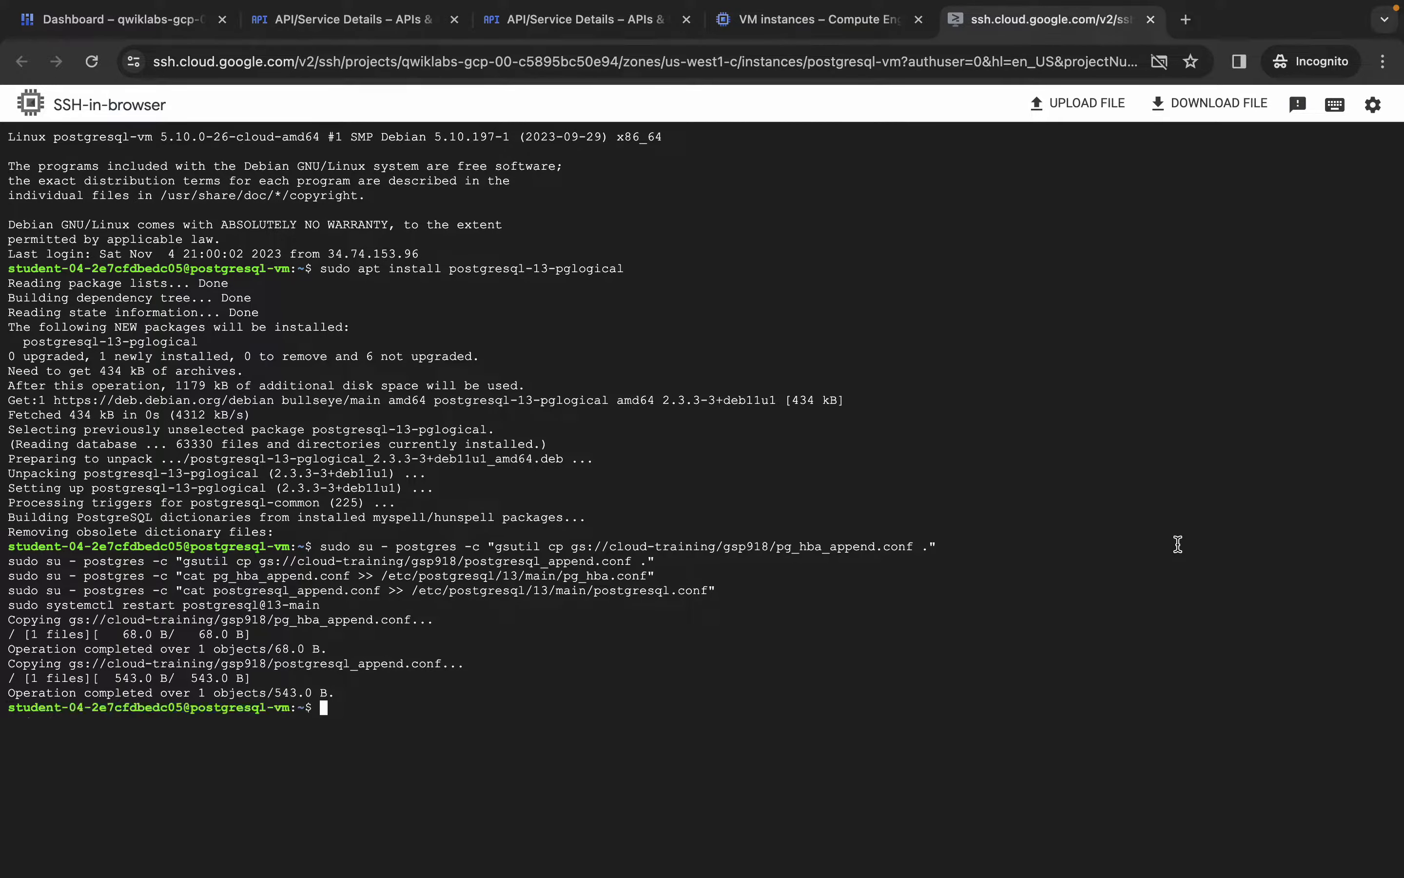
key("super+v")
key("Return")
Copy the guide's "psql" command and run it in the SSH session to start the PostgreSQL client
key("ctrl+Left")
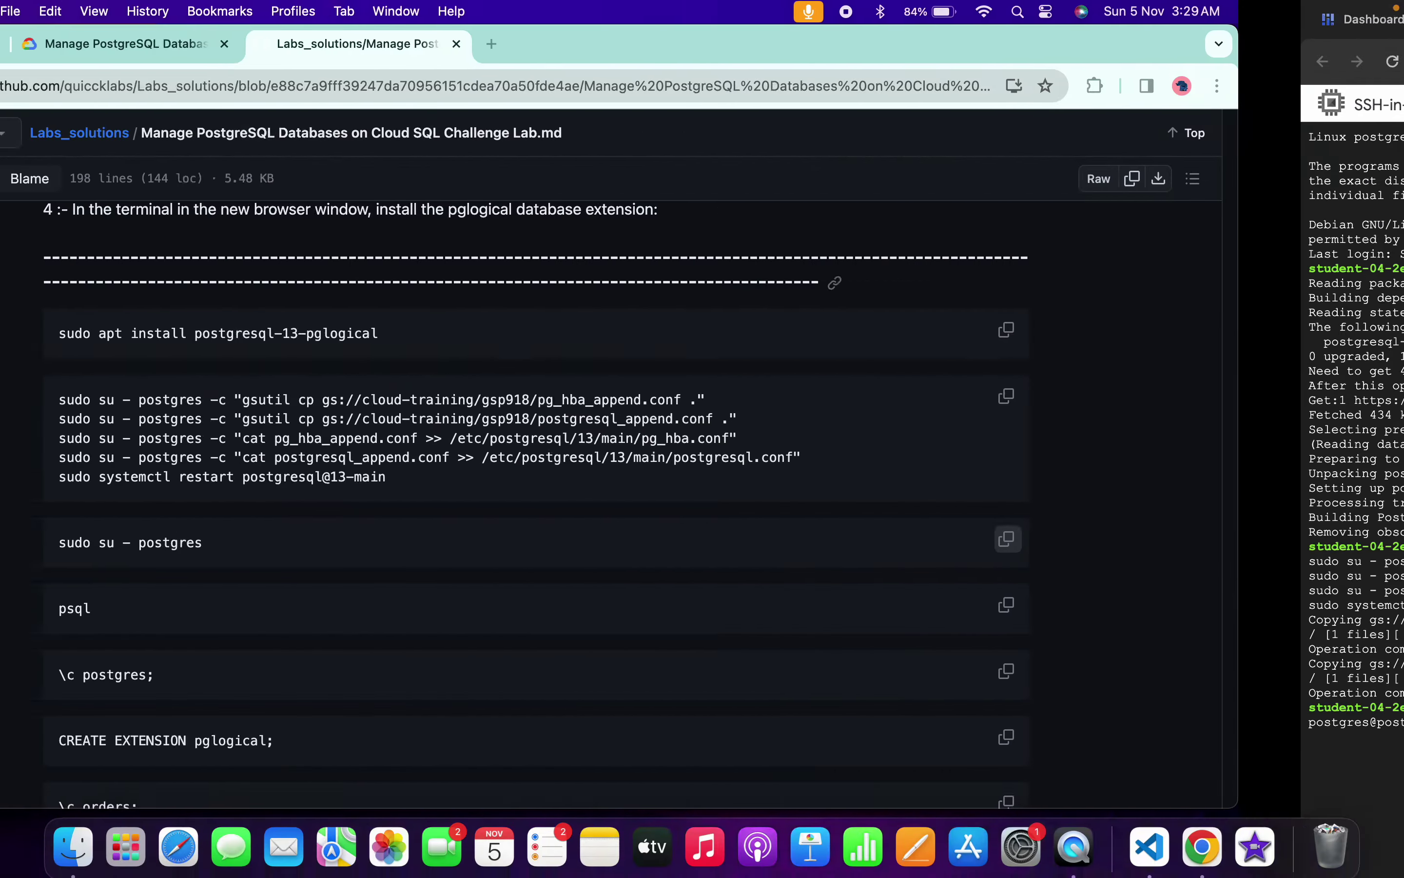
scroll(1038, 539, "down", 2)
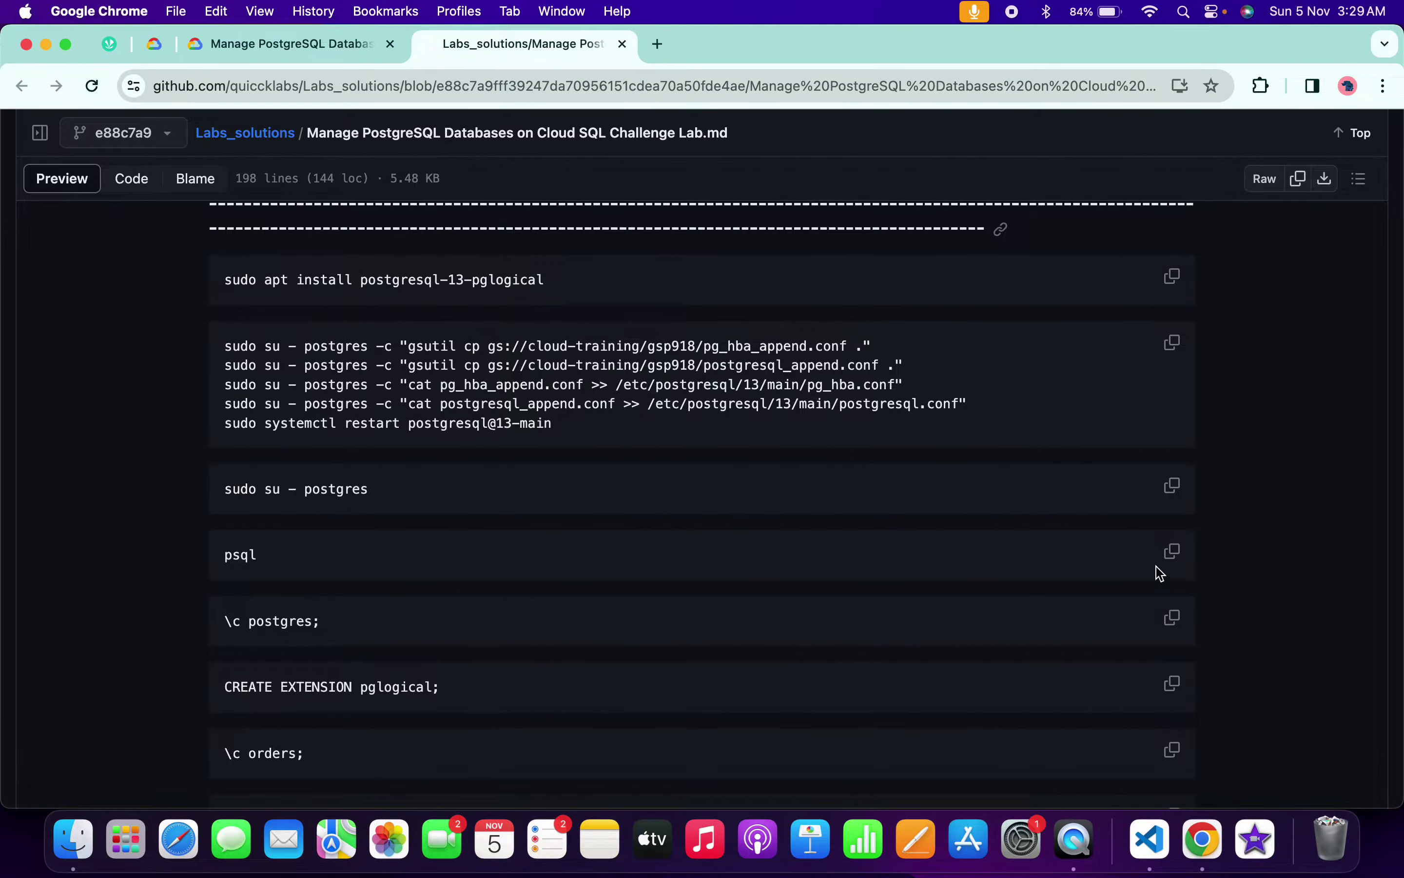
left_click(1173, 559)
key("ctrl+Right")
key("super+v")
key("Return")
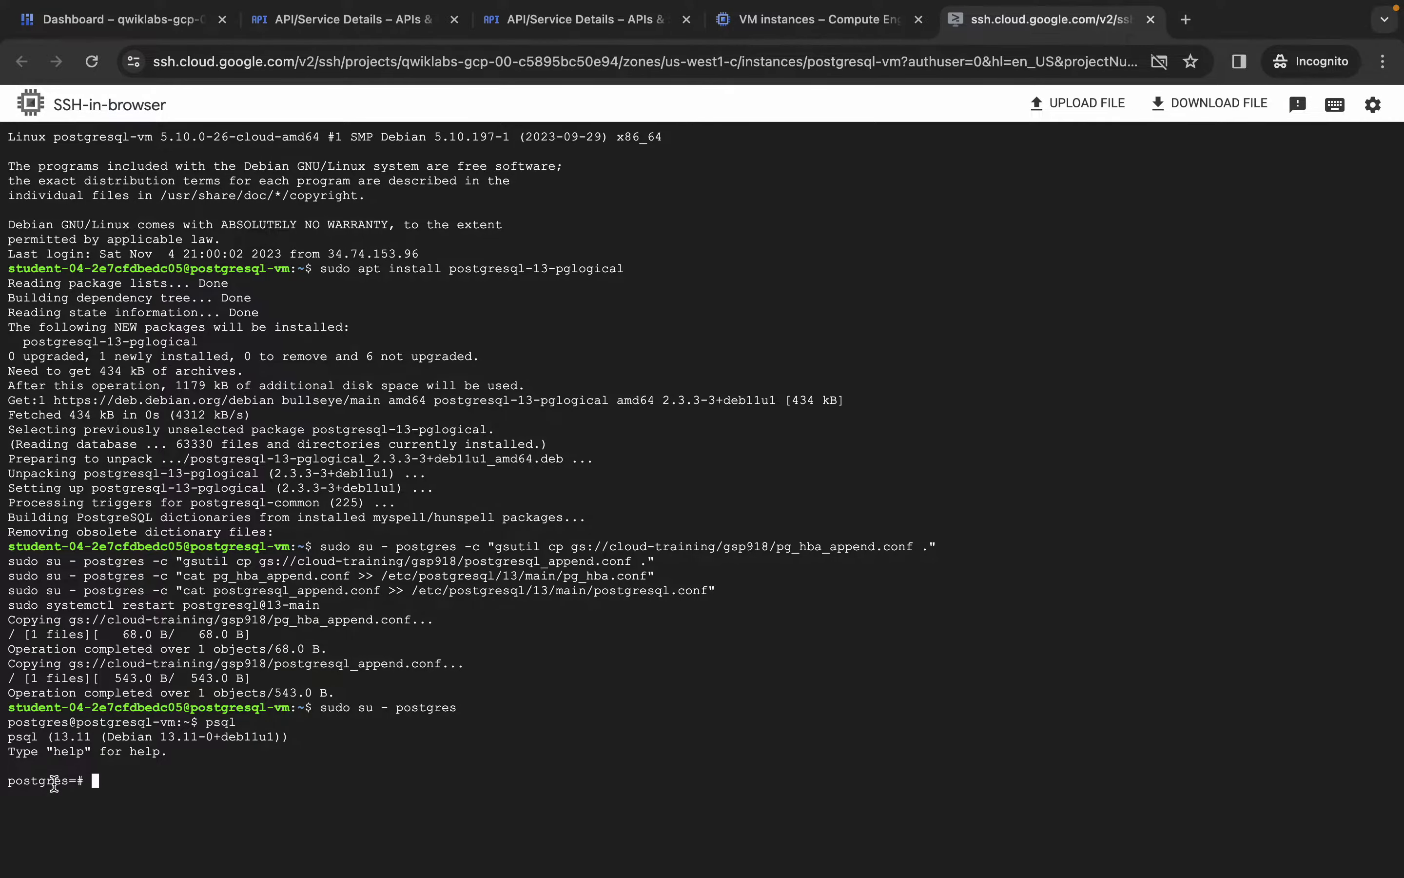
Copy "\c postgres;" from the guide and run it in psql to connect to the postgres database
key("super+Tab")
scroll(720, 628, "down", 1)
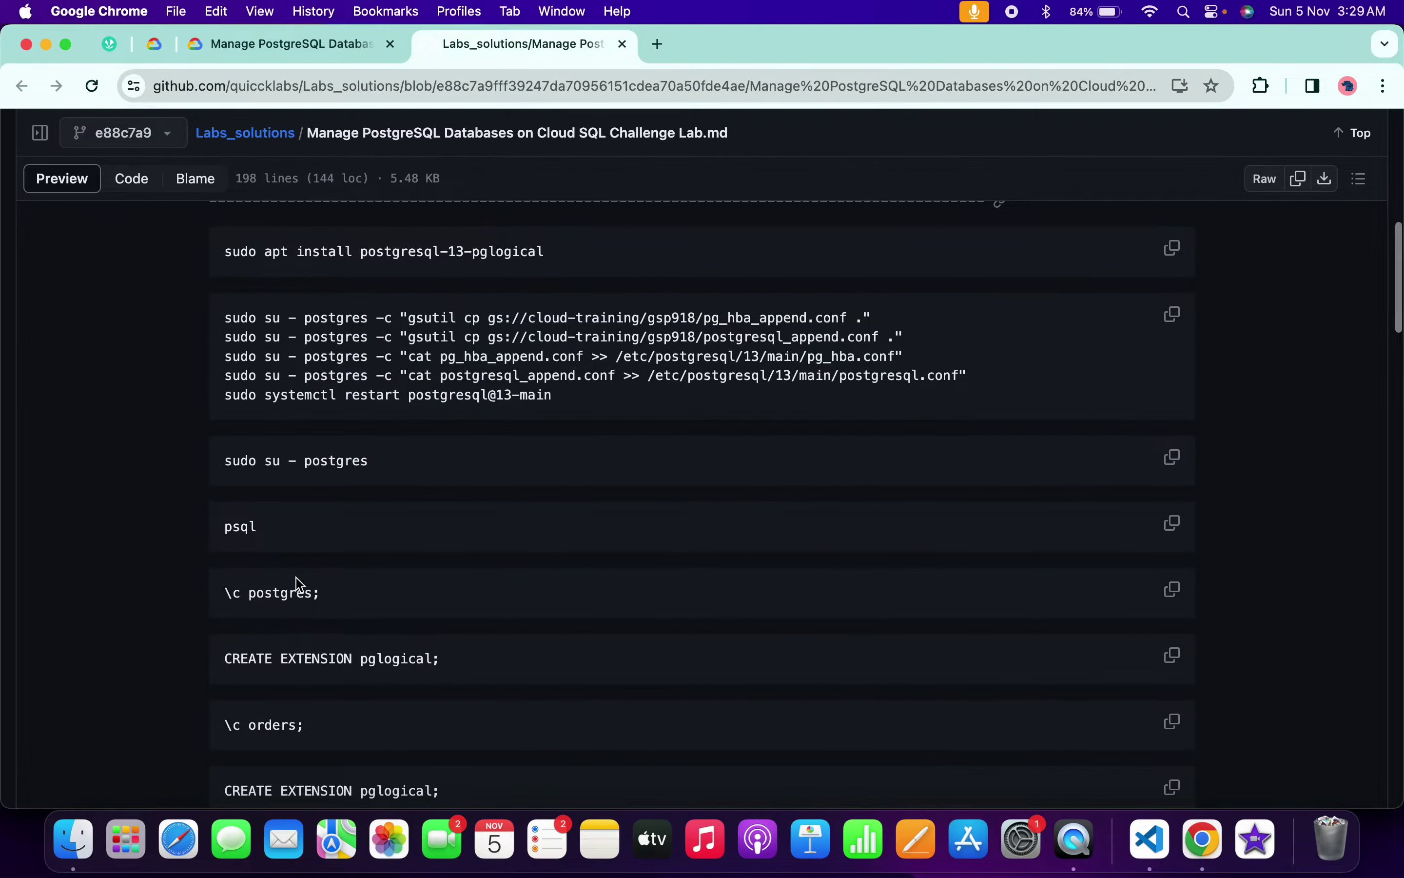
scroll(583, 662, "down", 3)
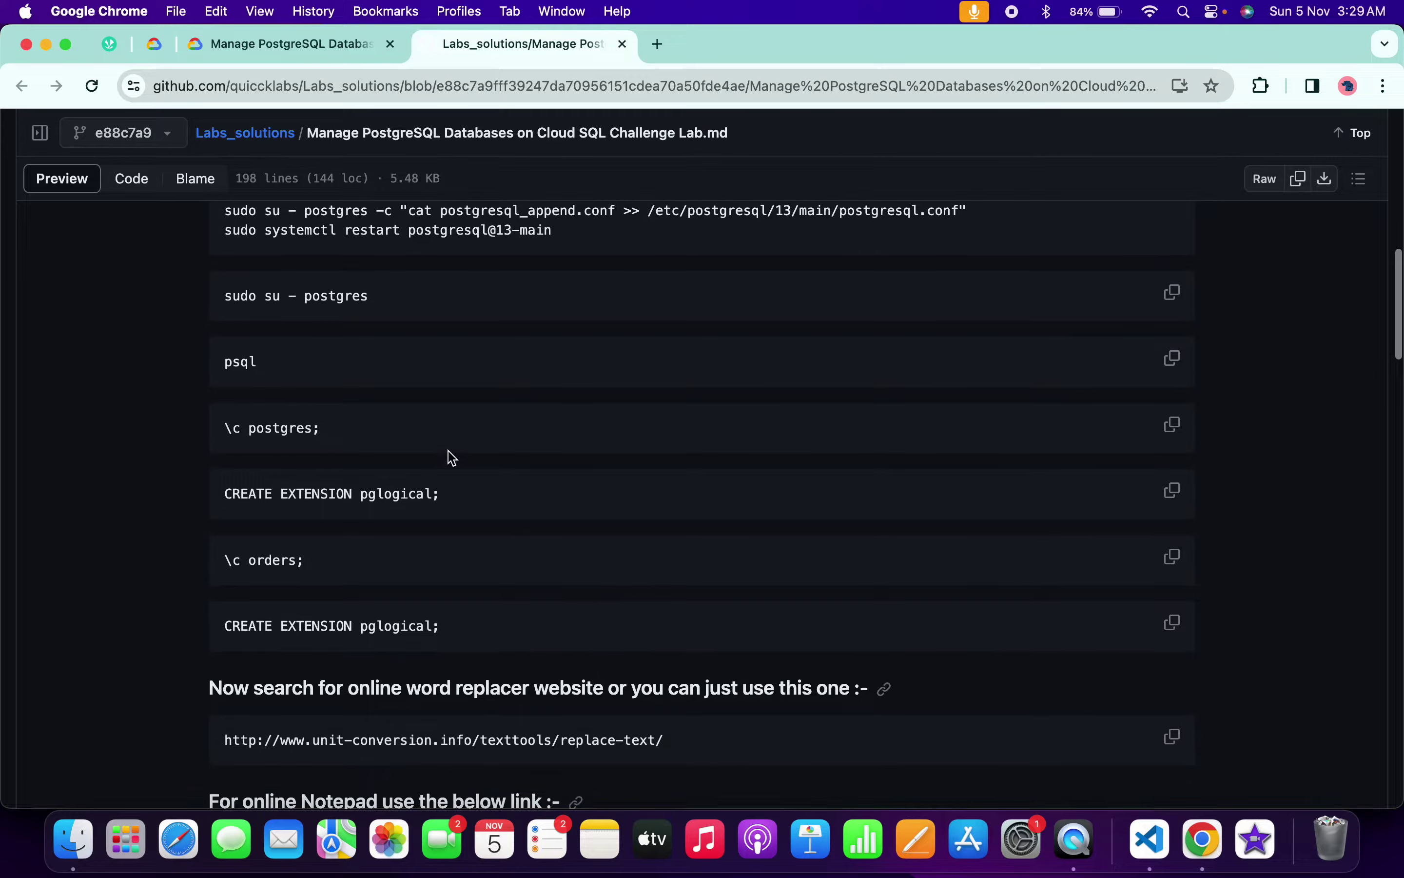
left_click(1171, 433)
key("super+Tab")
key("super+v")
key("Return")
Run the guide's "CREATE EXTENSION pglogical;" statement in the postgres database
key("ctrl+Left")
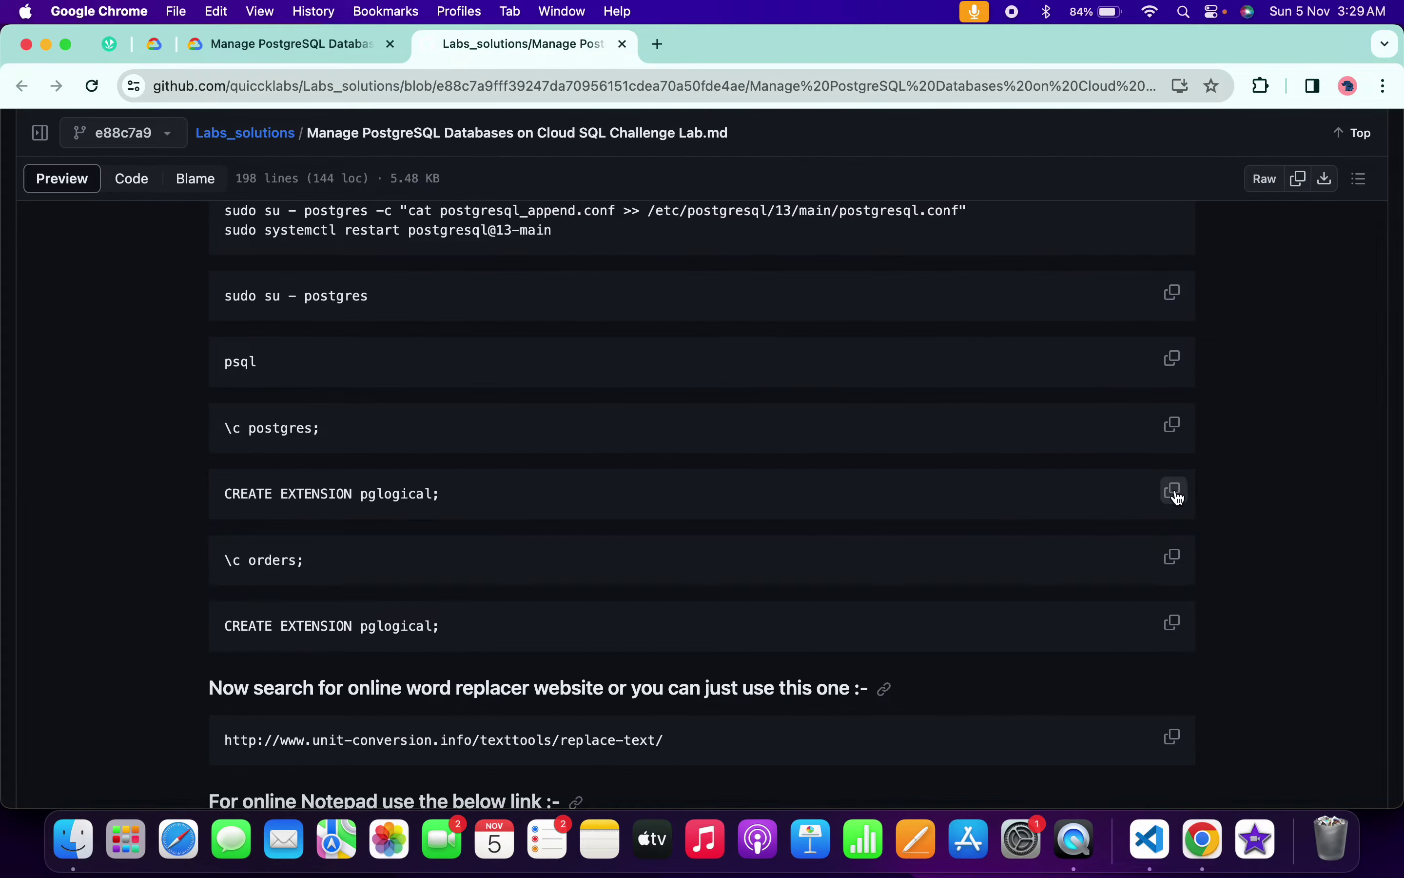
left_click(1174, 491)
key("ctrl+Right")
key("super+v")
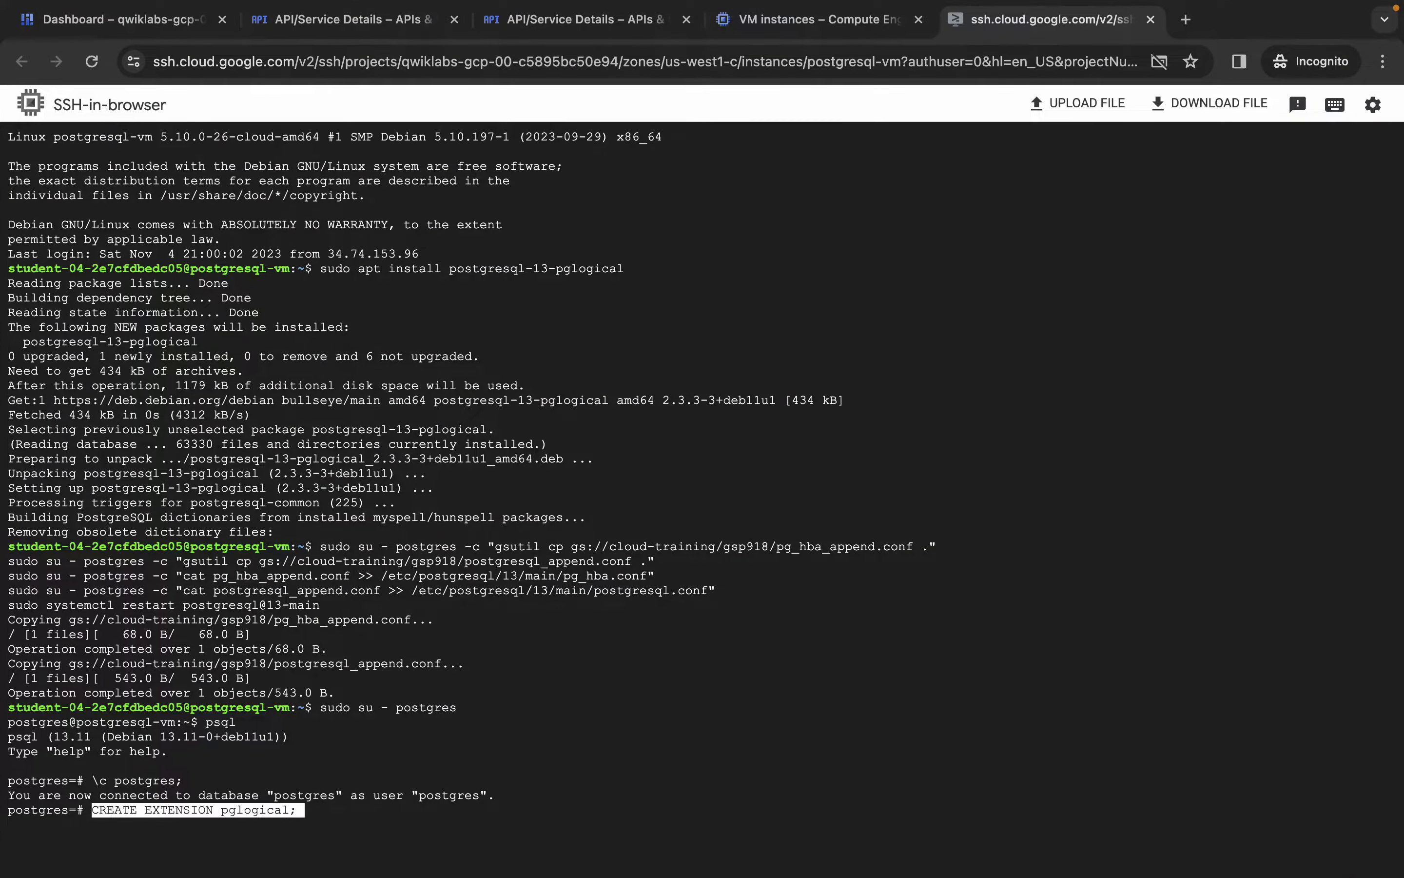
key("Return")
Copy "\c orders;" from the guide and run it in psql to connect to the orders database
key("ctrl+Left")
left_click(1173, 559)
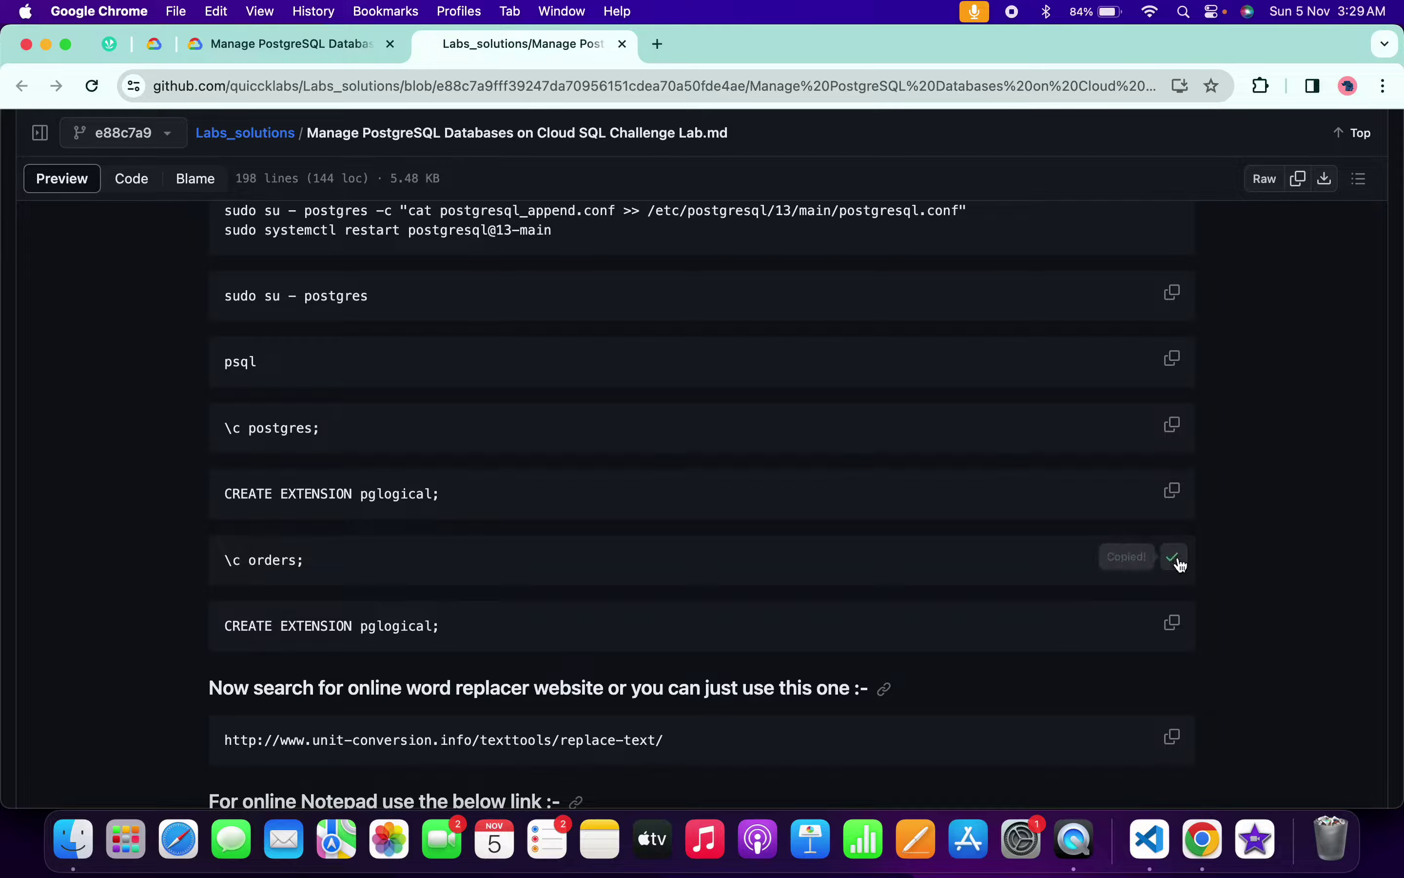
key("ctrl+Right")
key("super+v")
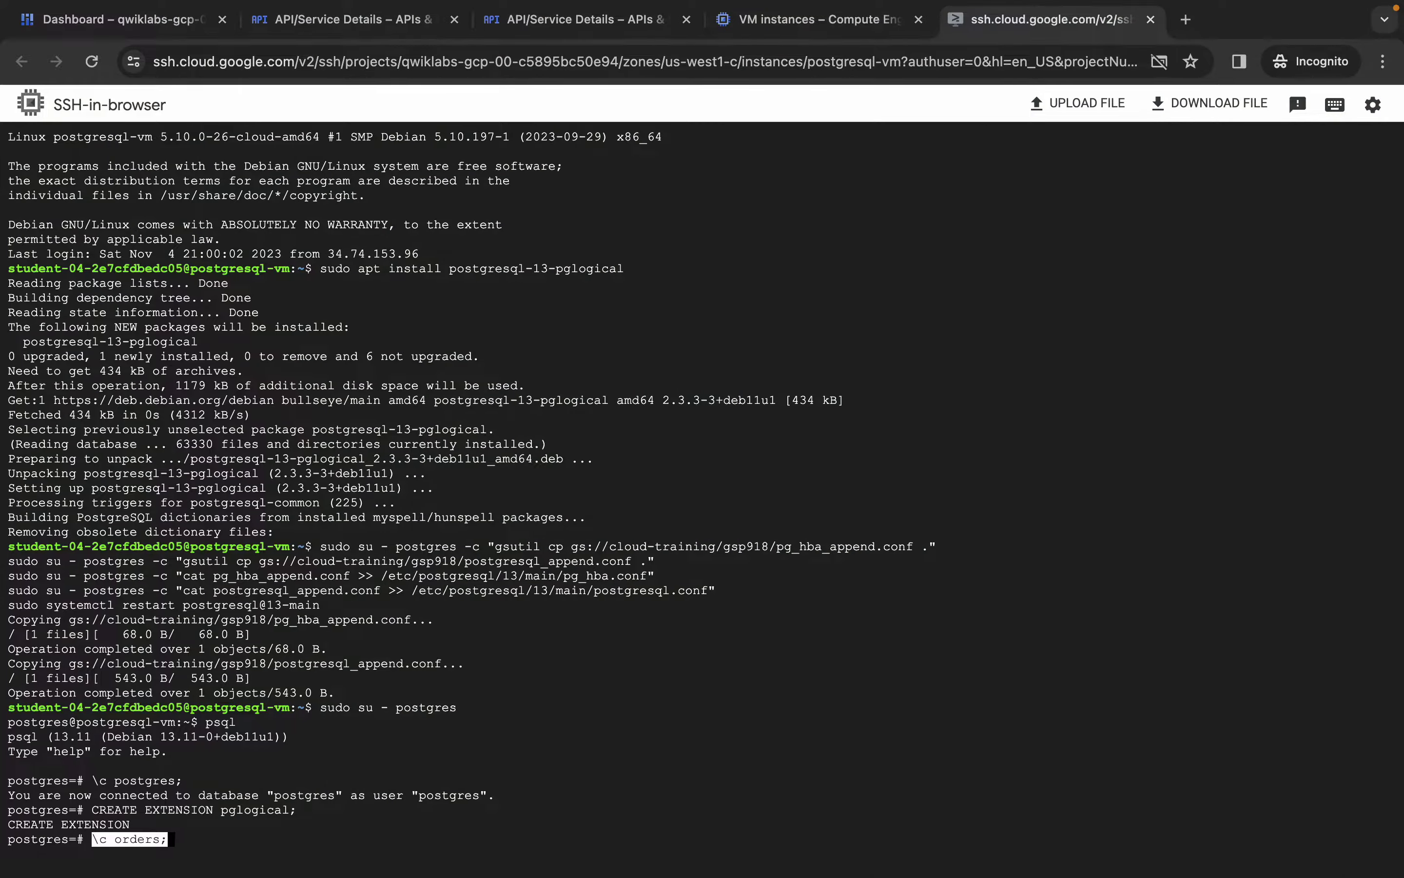
key("Return")
Run the guide's second "CREATE EXTENSION pglogical;" statement in the orders database
key("ctrl+Left")
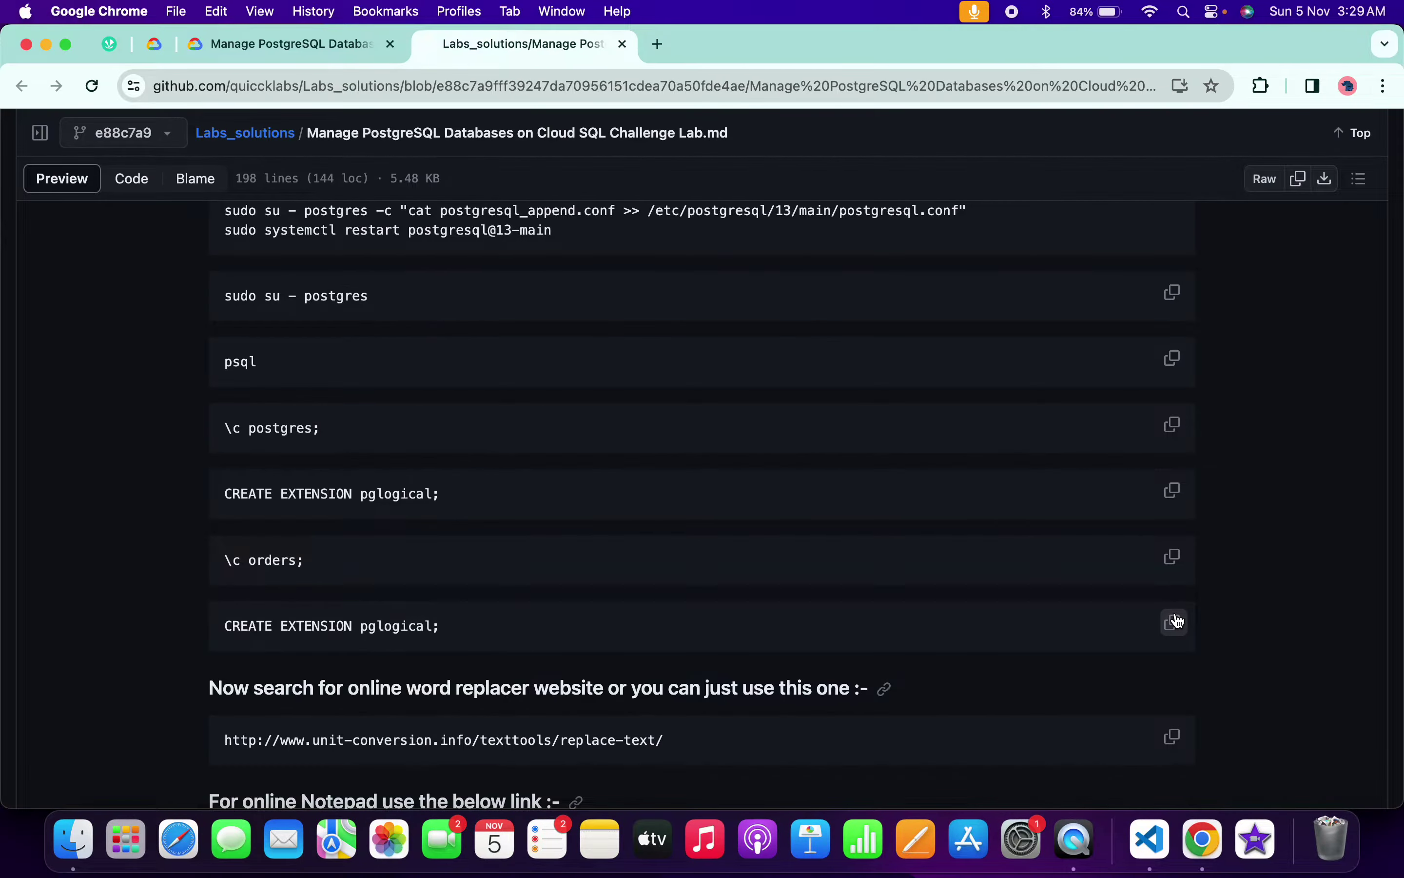
left_click(1174, 622)
key("ctrl+Right")
key("super+v")
key("Return")
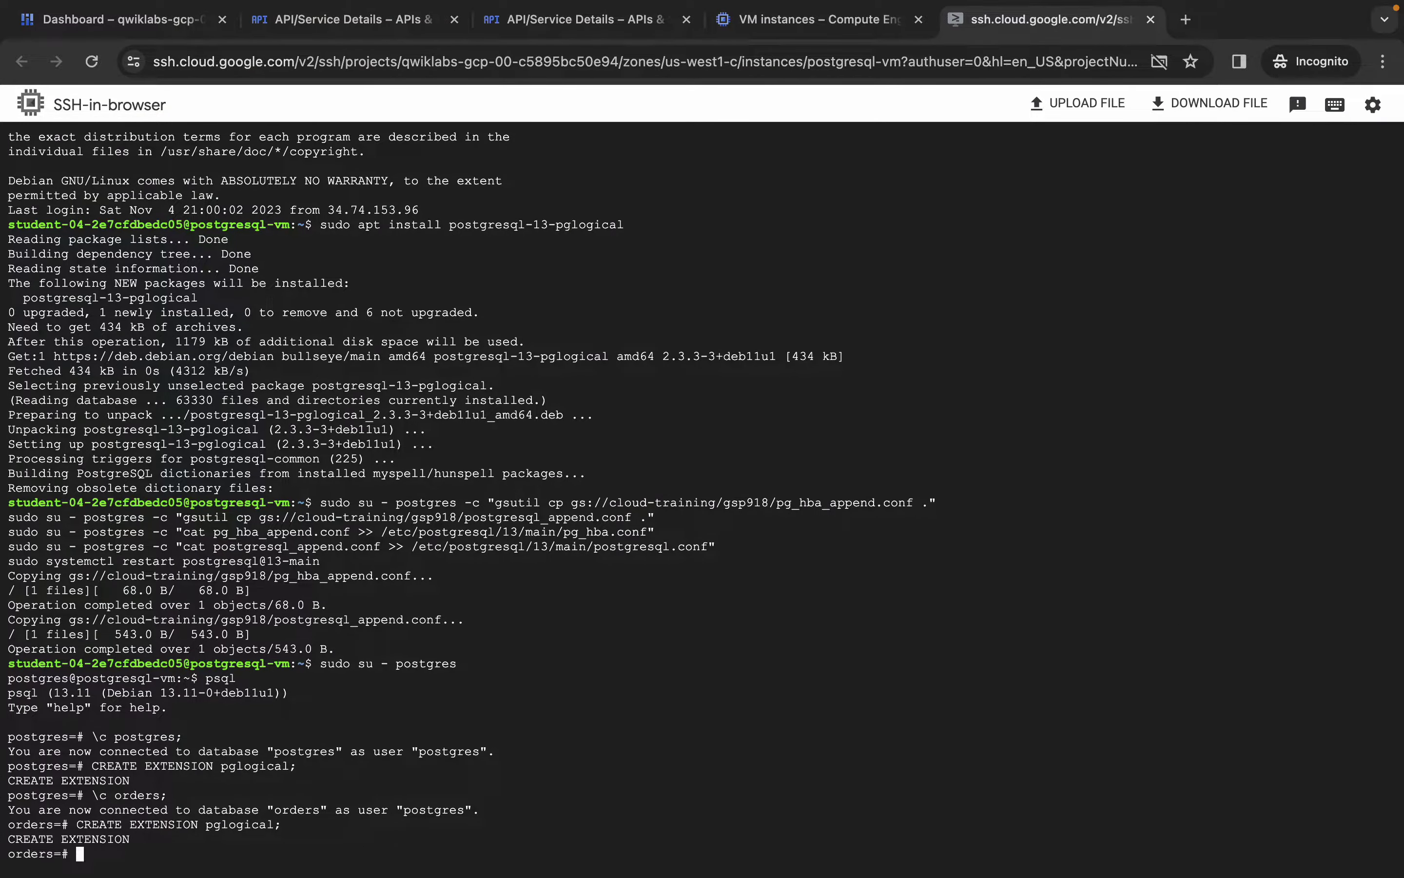
Copy the guide's word replacer link and open unit-conversion.info/texttools/replace-text/ in a new tab of the Incognito window
key("ctrl+Left")
scroll(1053, 574, "down", 3)
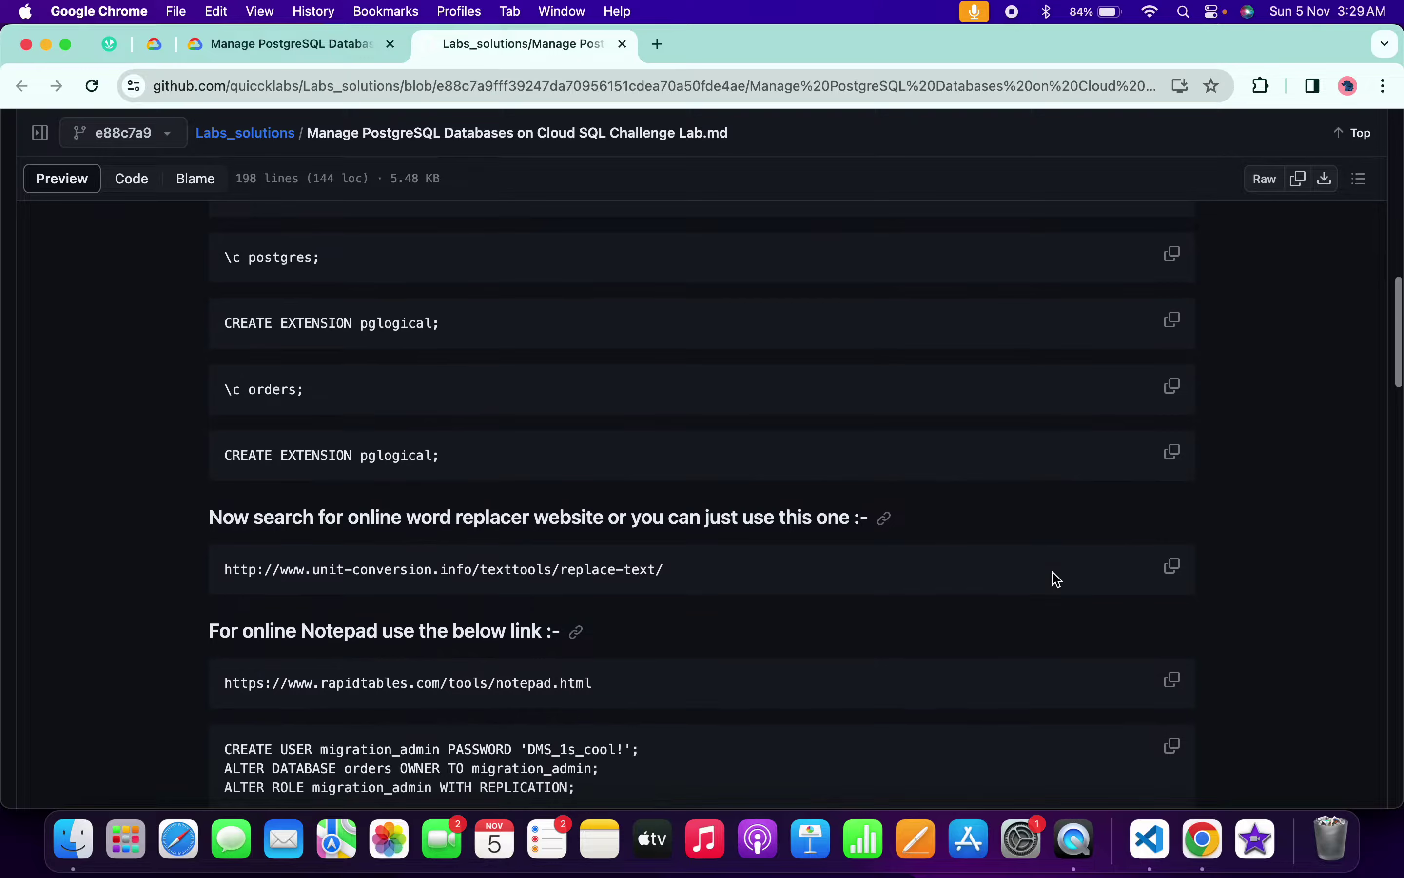
scroll(1053, 577, "down", 1)
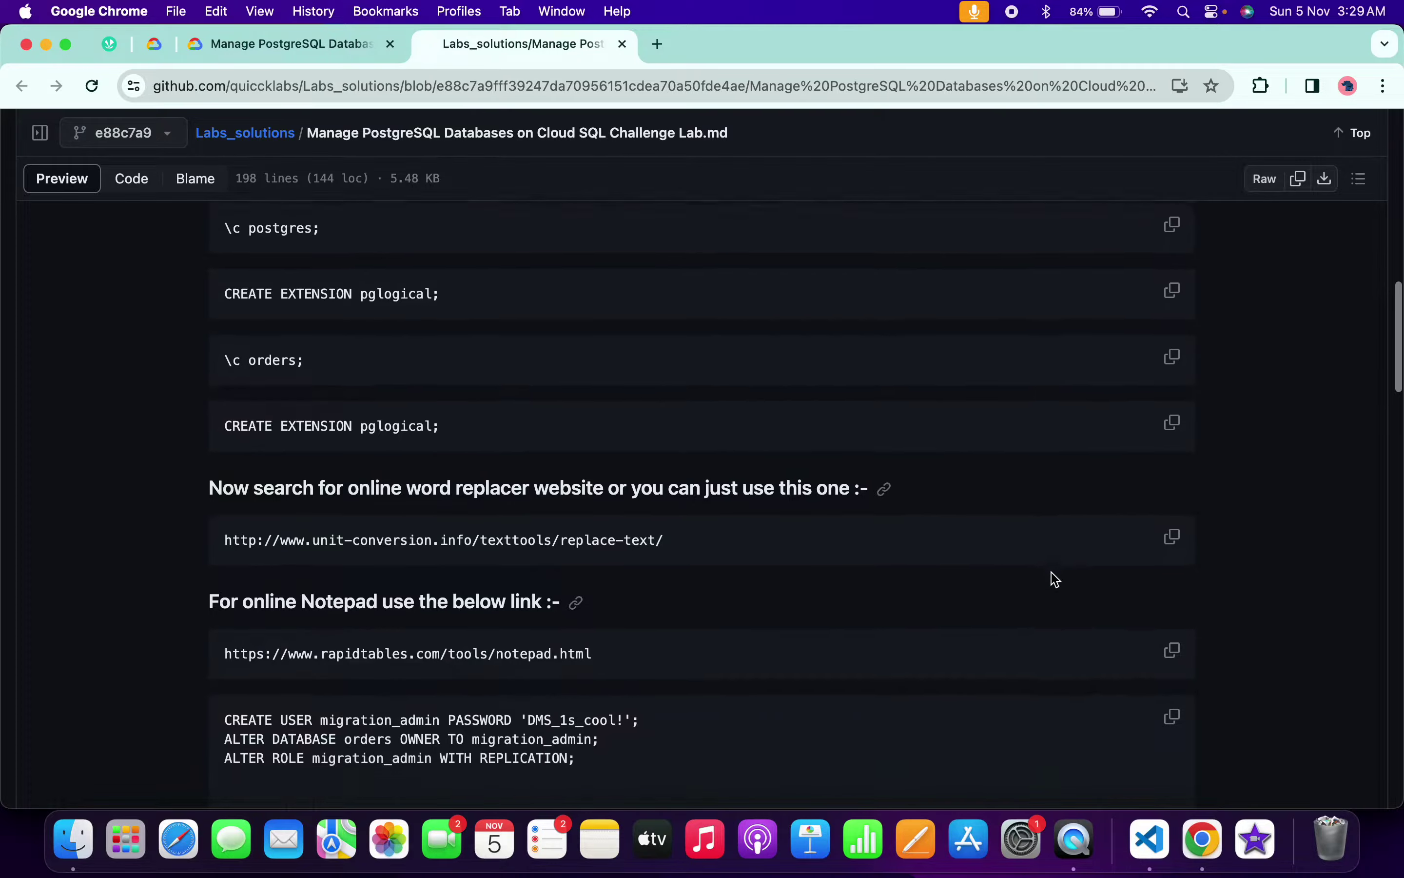
left_click(1181, 536)
key("ctrl+Right")
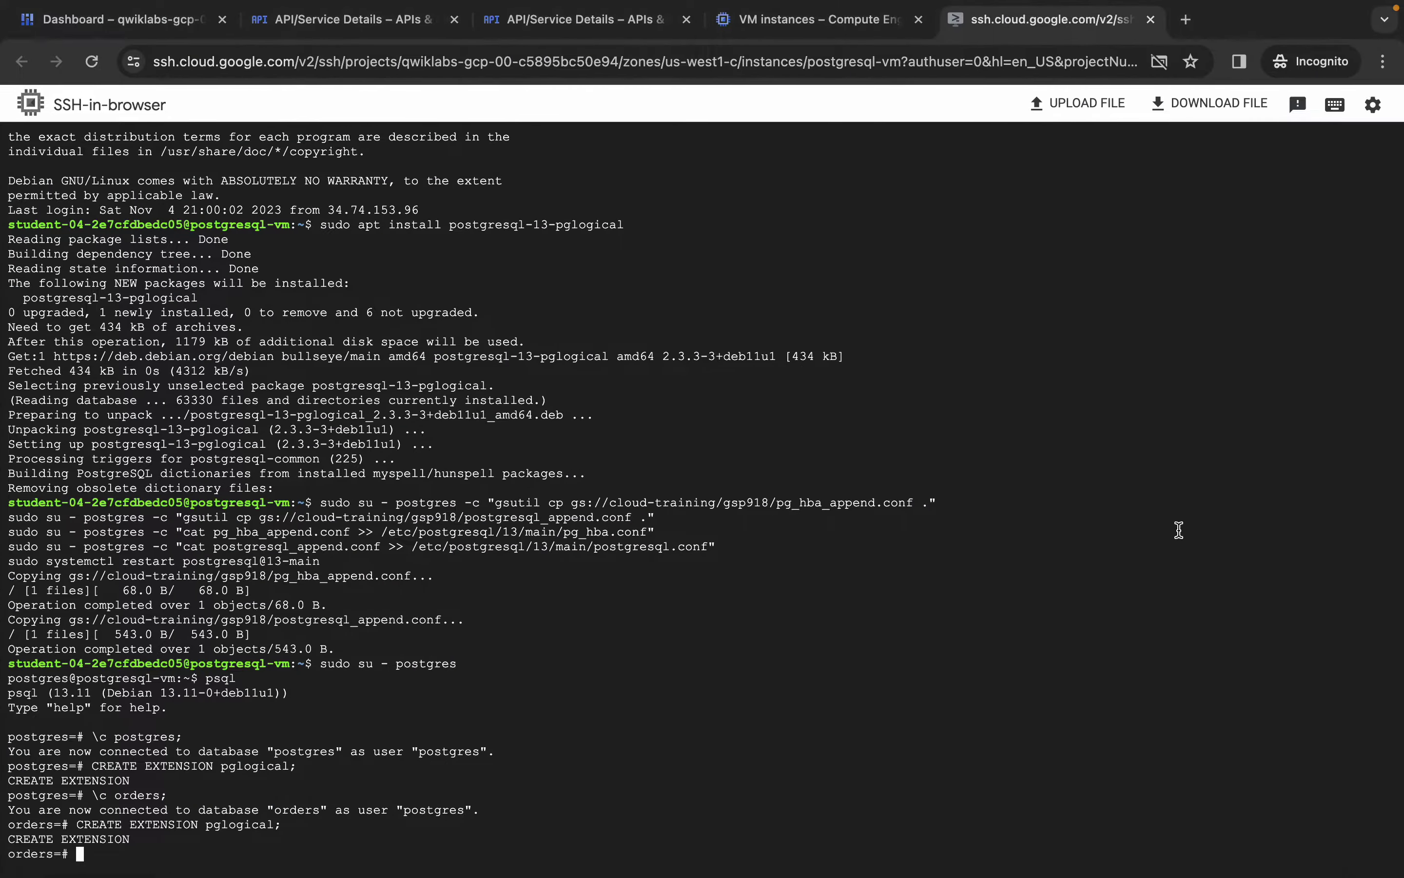
key("ctrl+t")
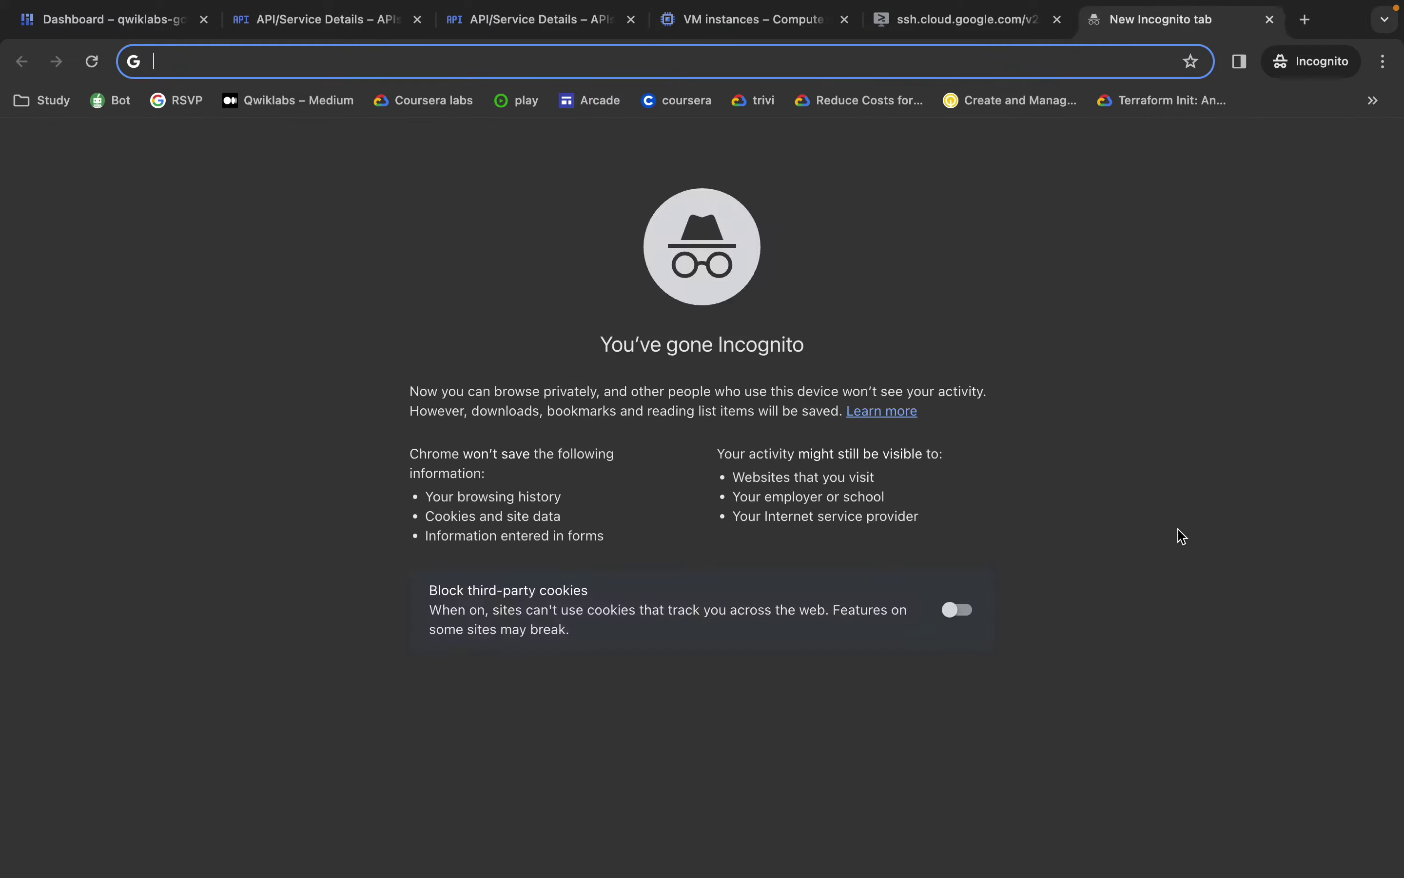
key("ctrl+v")
key("Return")
Copy the guide's online notepad link and open rapidtables.com/tools/notepad.html in another new tab of the Incognito window
key("ctrl+Left")
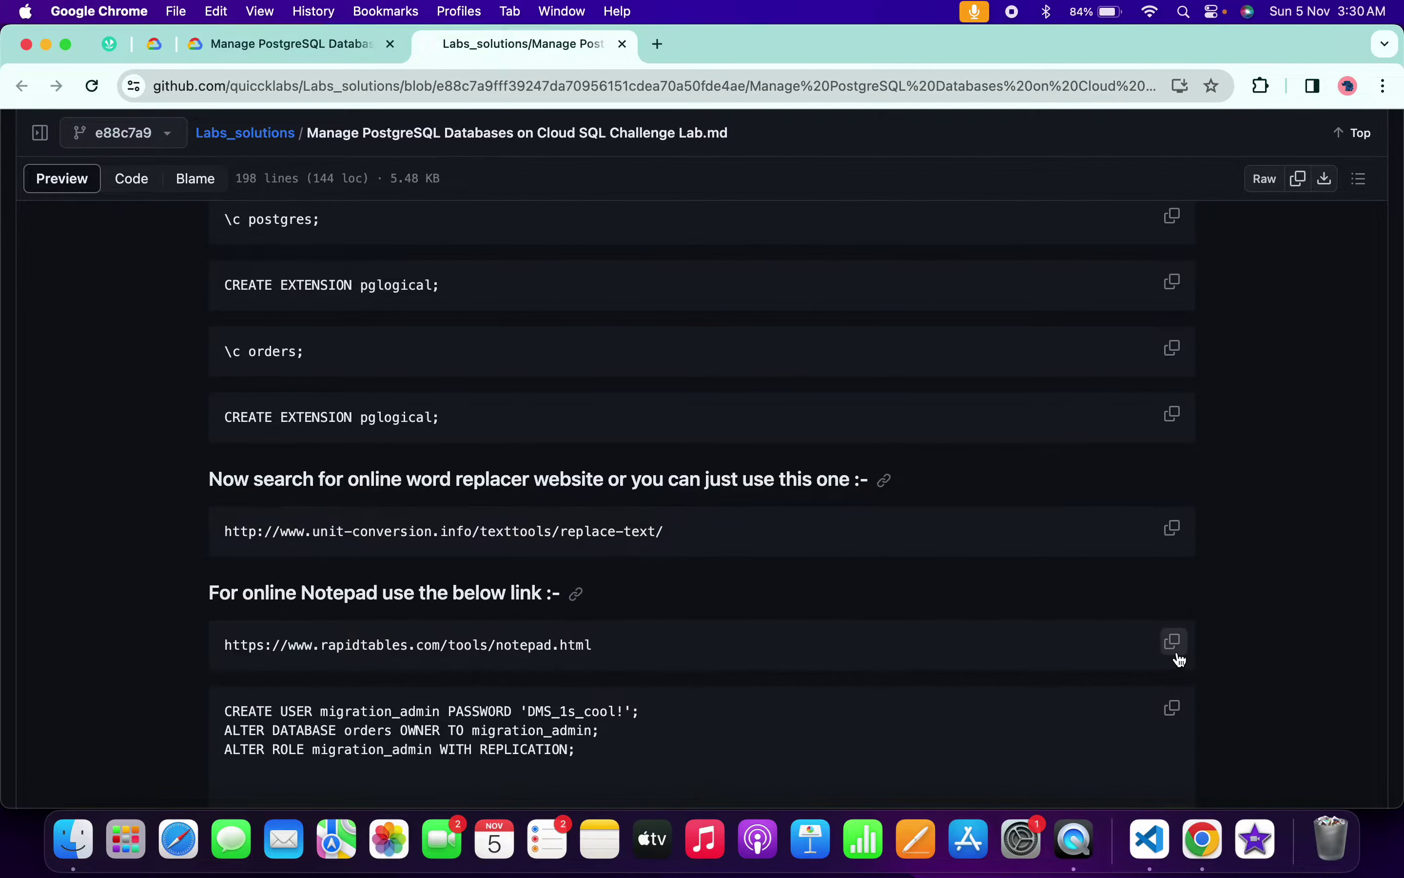
left_click(1172, 642)
key("ctrl+Right")
key("super+t")
key("super+v")
key("Return")
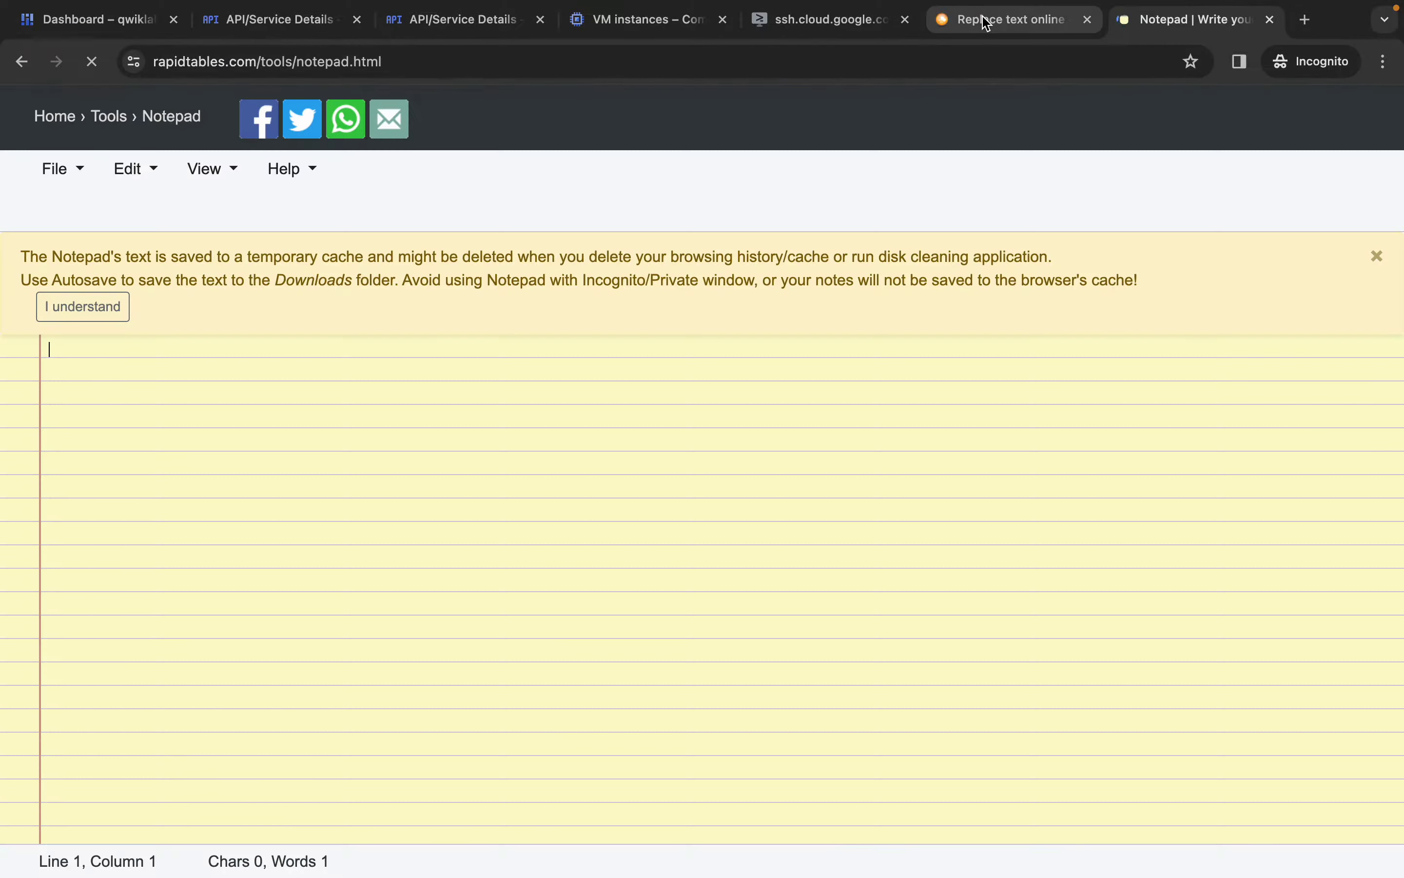
left_click(980, 19)
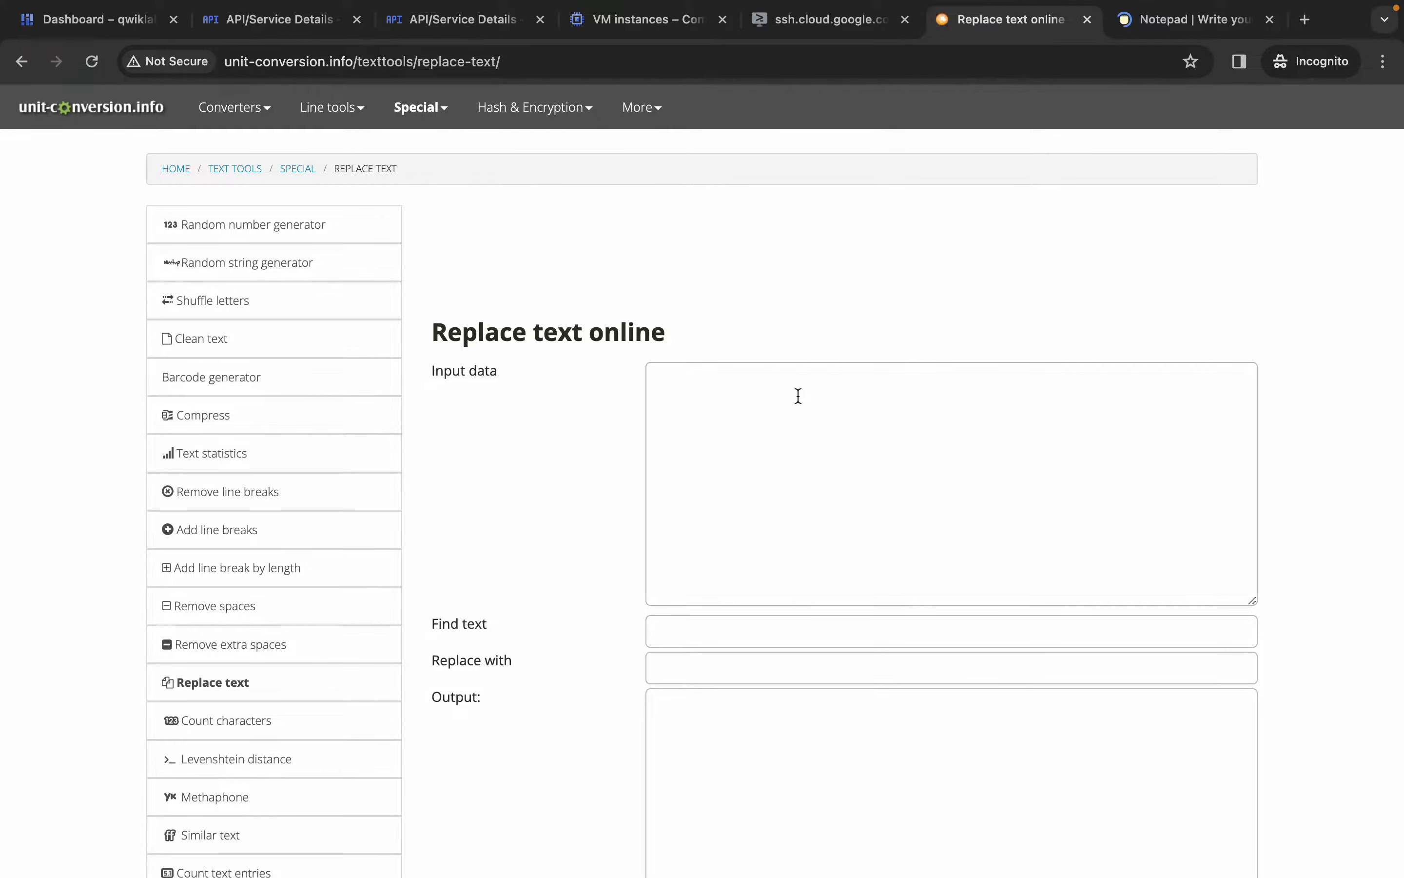
left_click(1132, 23)
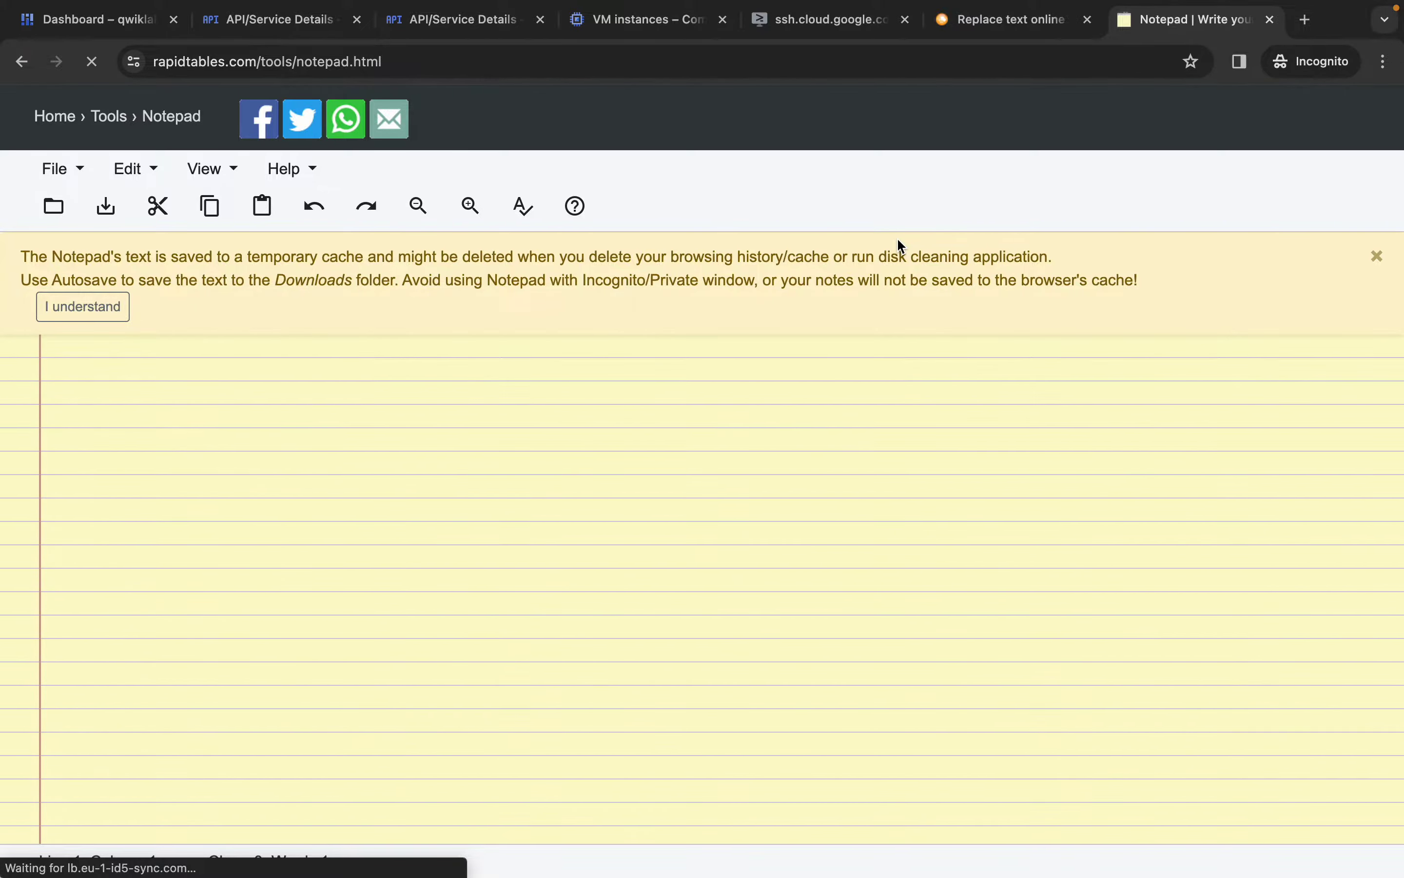
Copy the guide's migration_admin SQL block, including the user's password, into the Input data of the online text replacer
key("ctrl+Left")
scroll(929, 497, "down", 10)
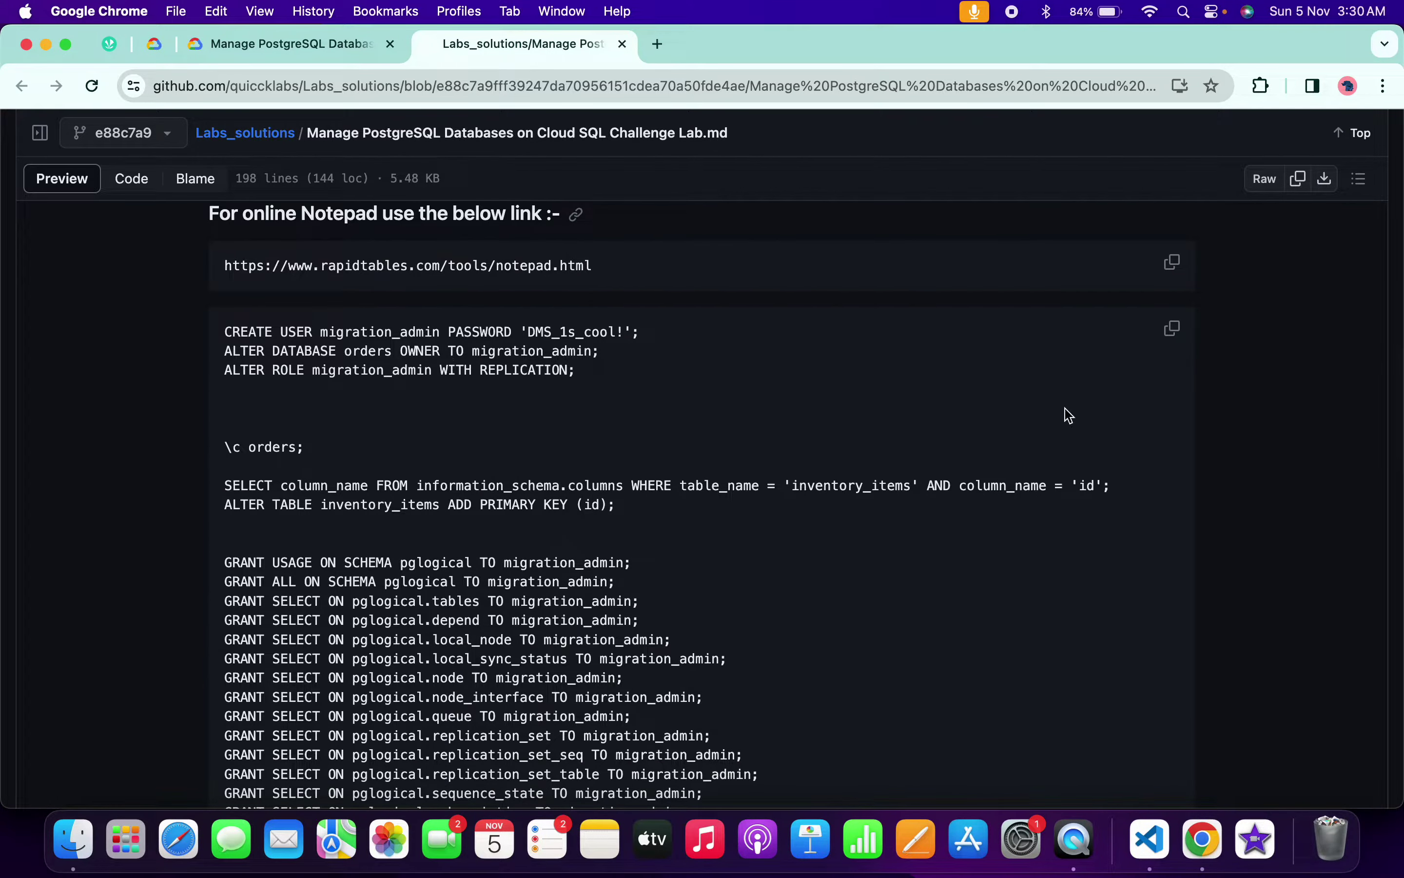
left_click(1172, 330)
scroll(1172, 342, "down", 20)
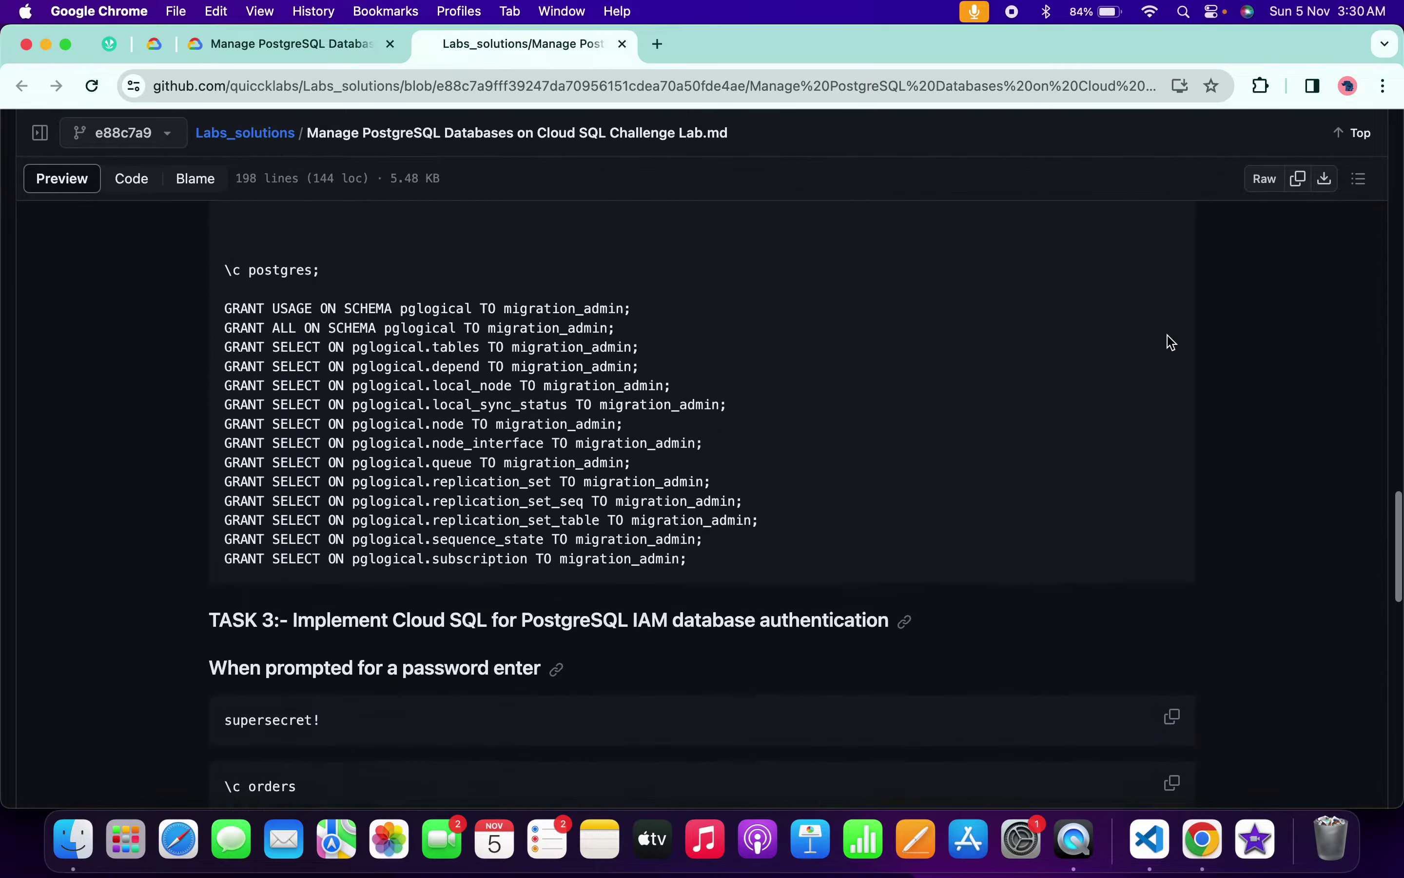
scroll(1171, 342, "down", 5)
key("ctrl+Right")
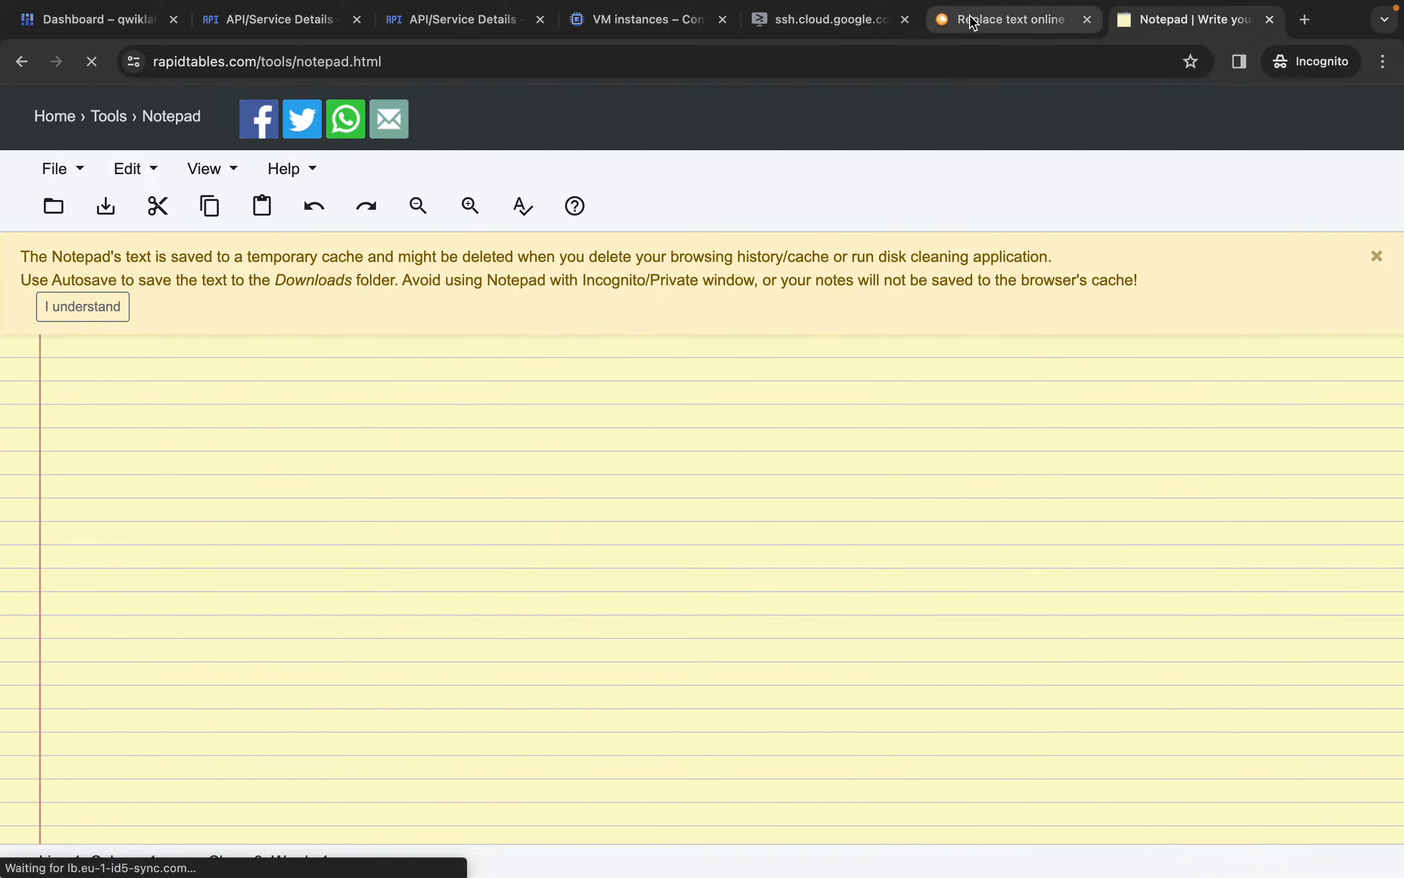
left_click(975, 21)
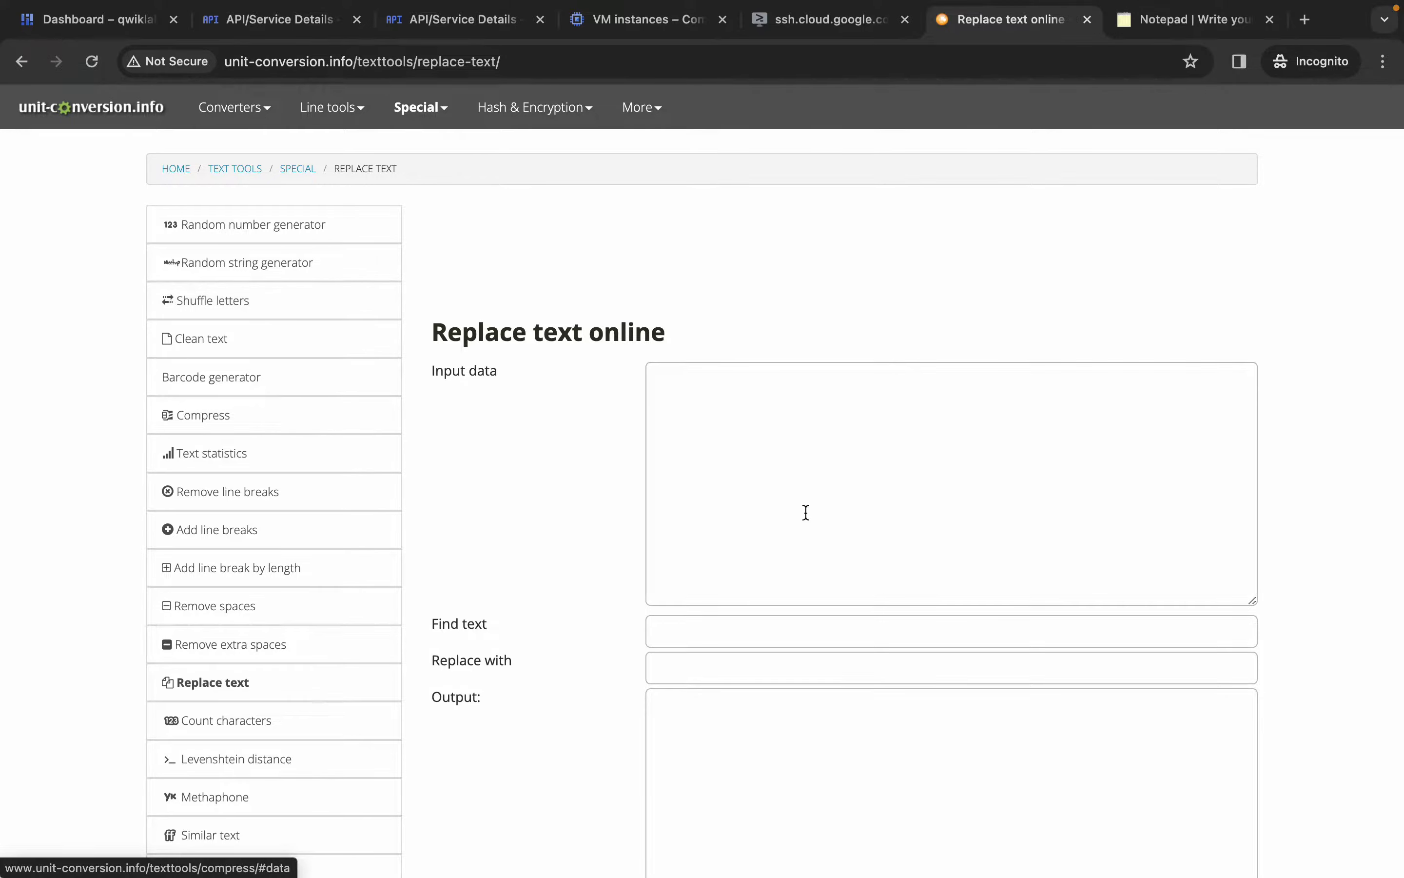
left_click(733, 389)
key("ctrl+v")
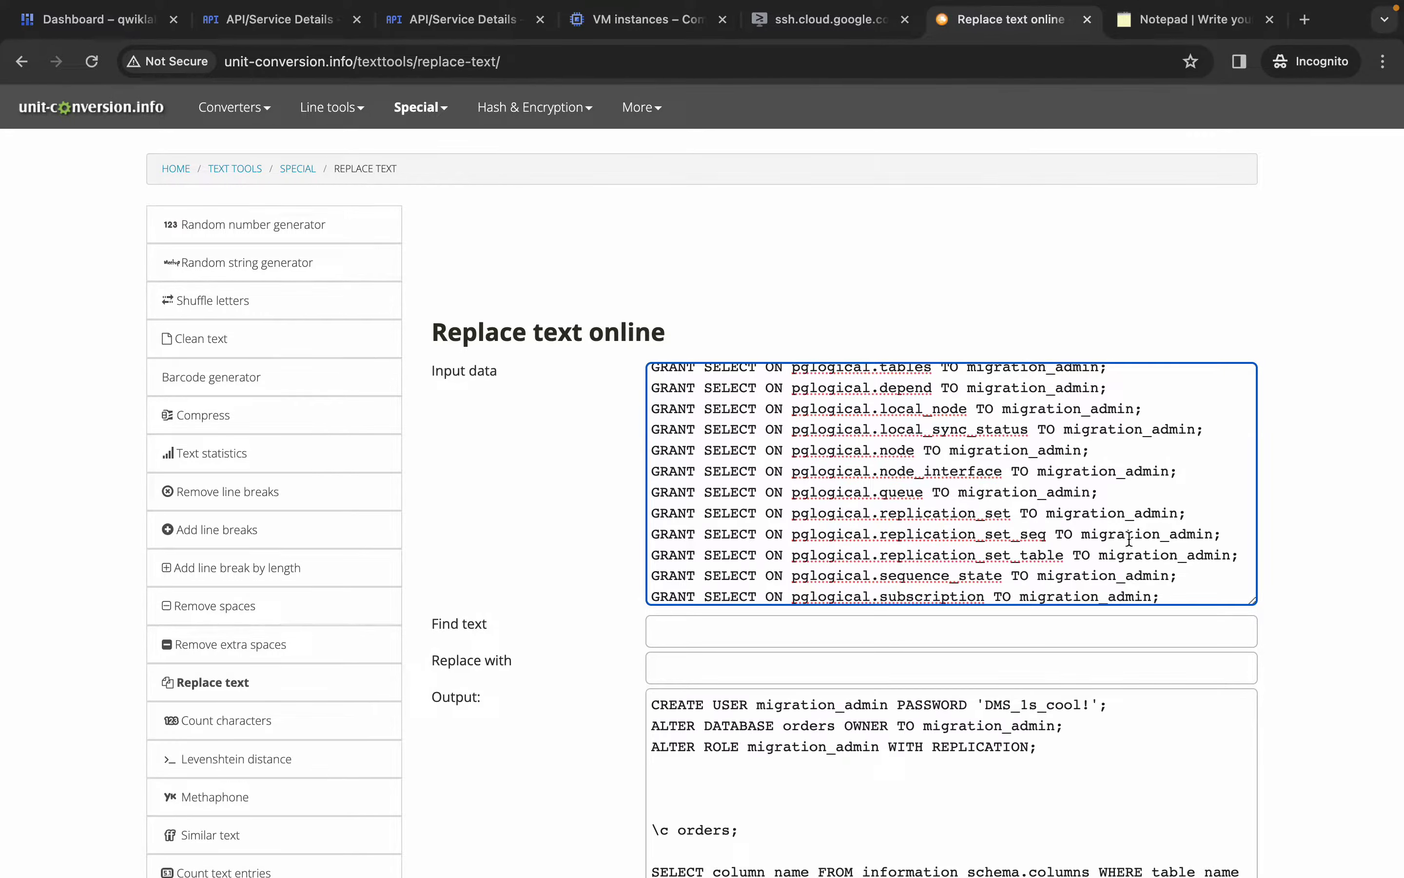
Copy migration_admin from the pasted SQL and set it as the text to find
double_click(1141, 555)
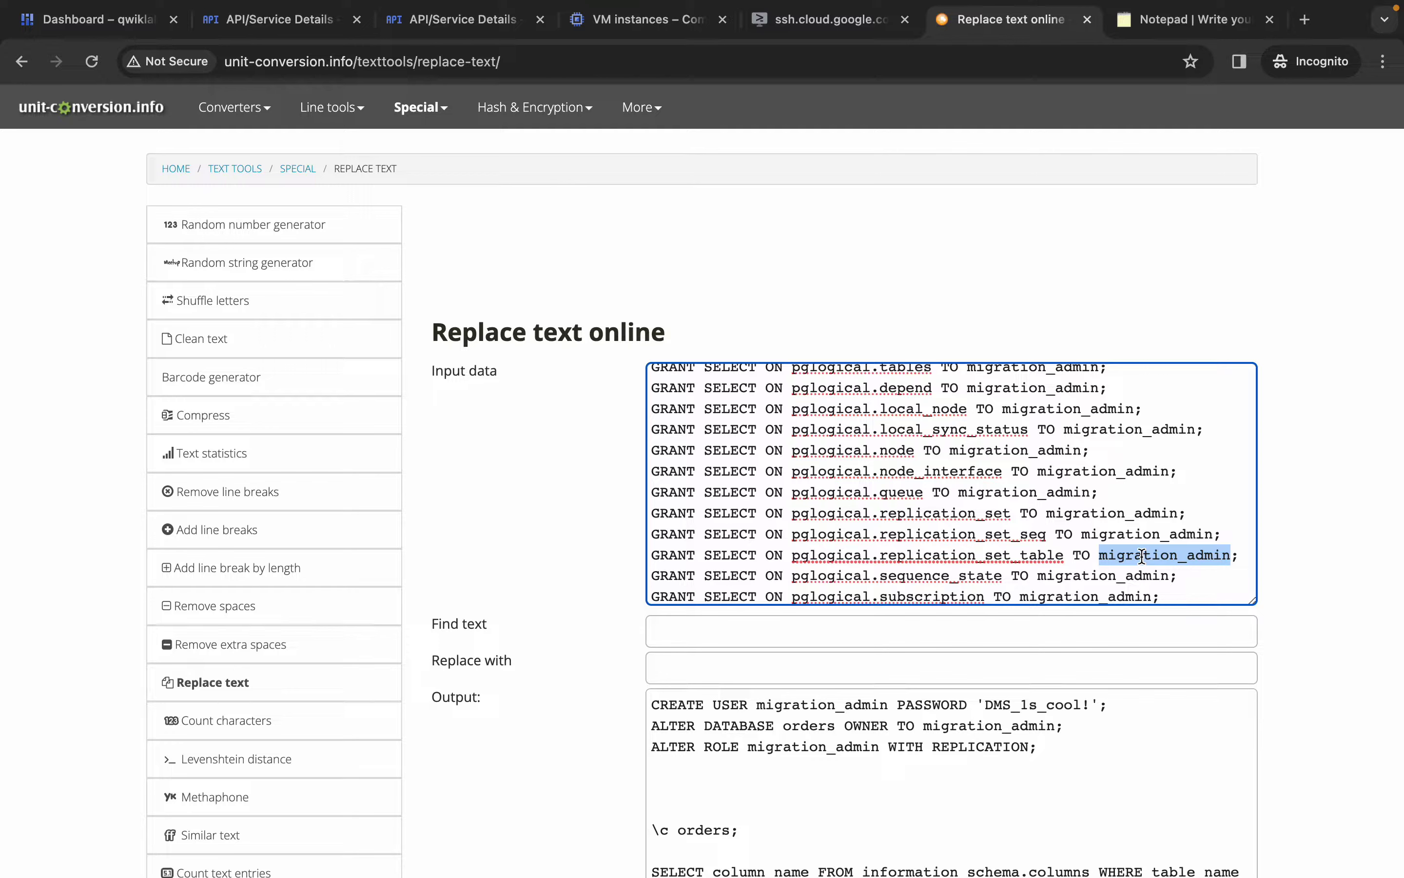
left_click(711, 631)
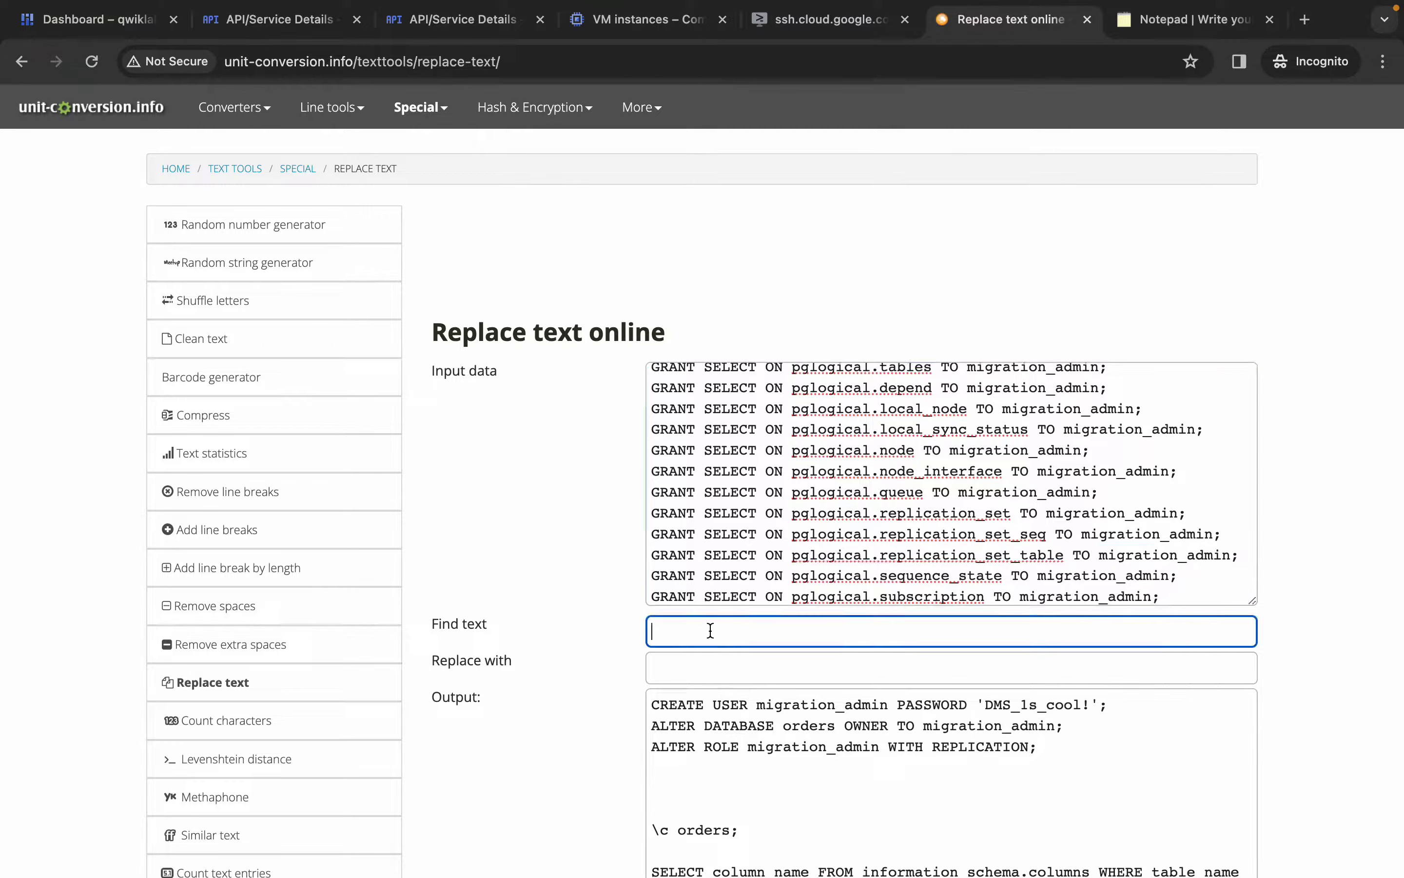
key("super+v")
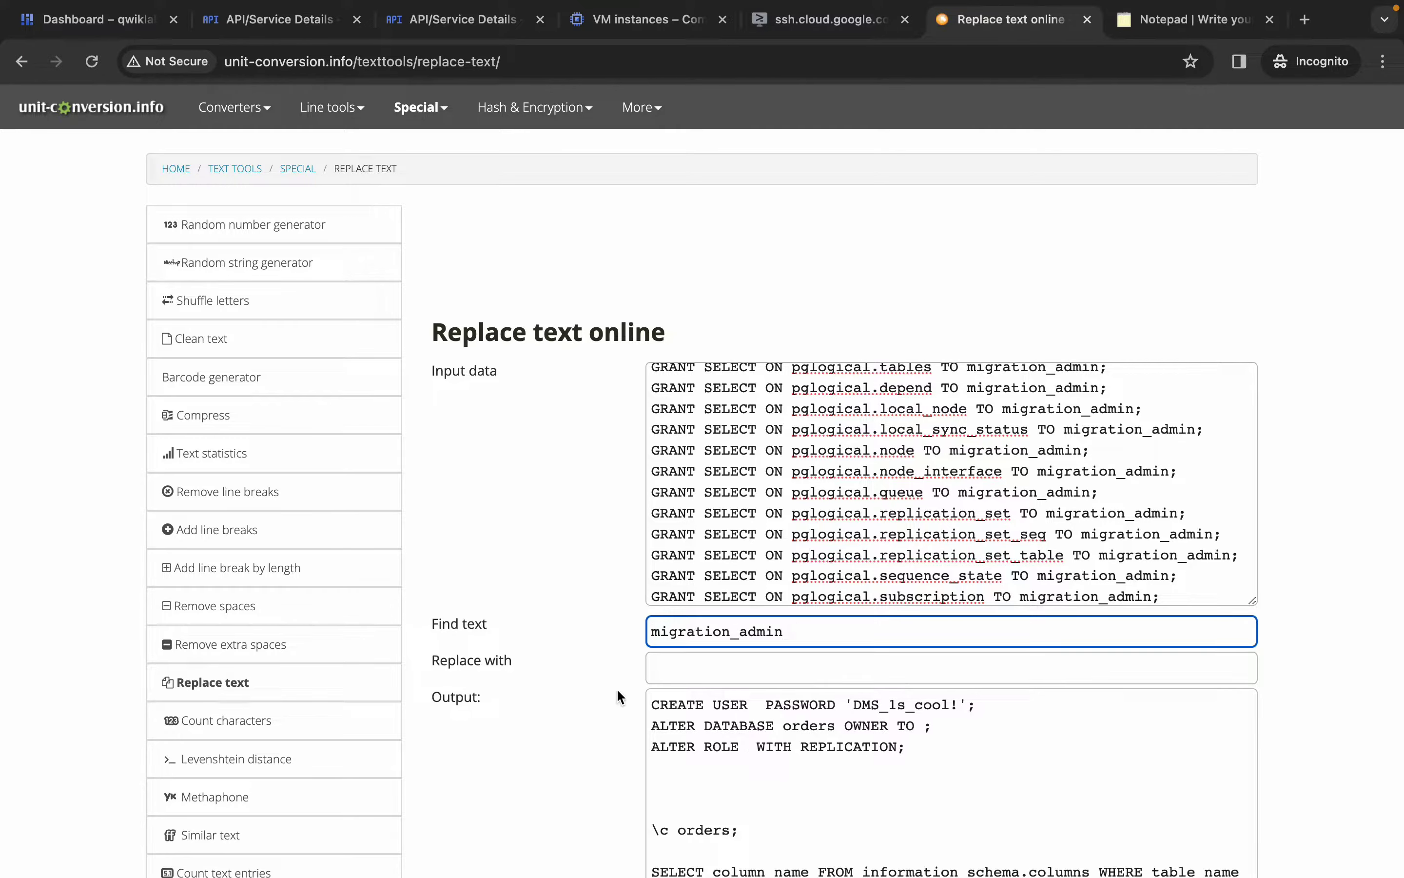
Copy the migration user name replication_user from the lab's Task 1 instructions and set it as the replacement text in the text replacer
key("ctrl+Left")
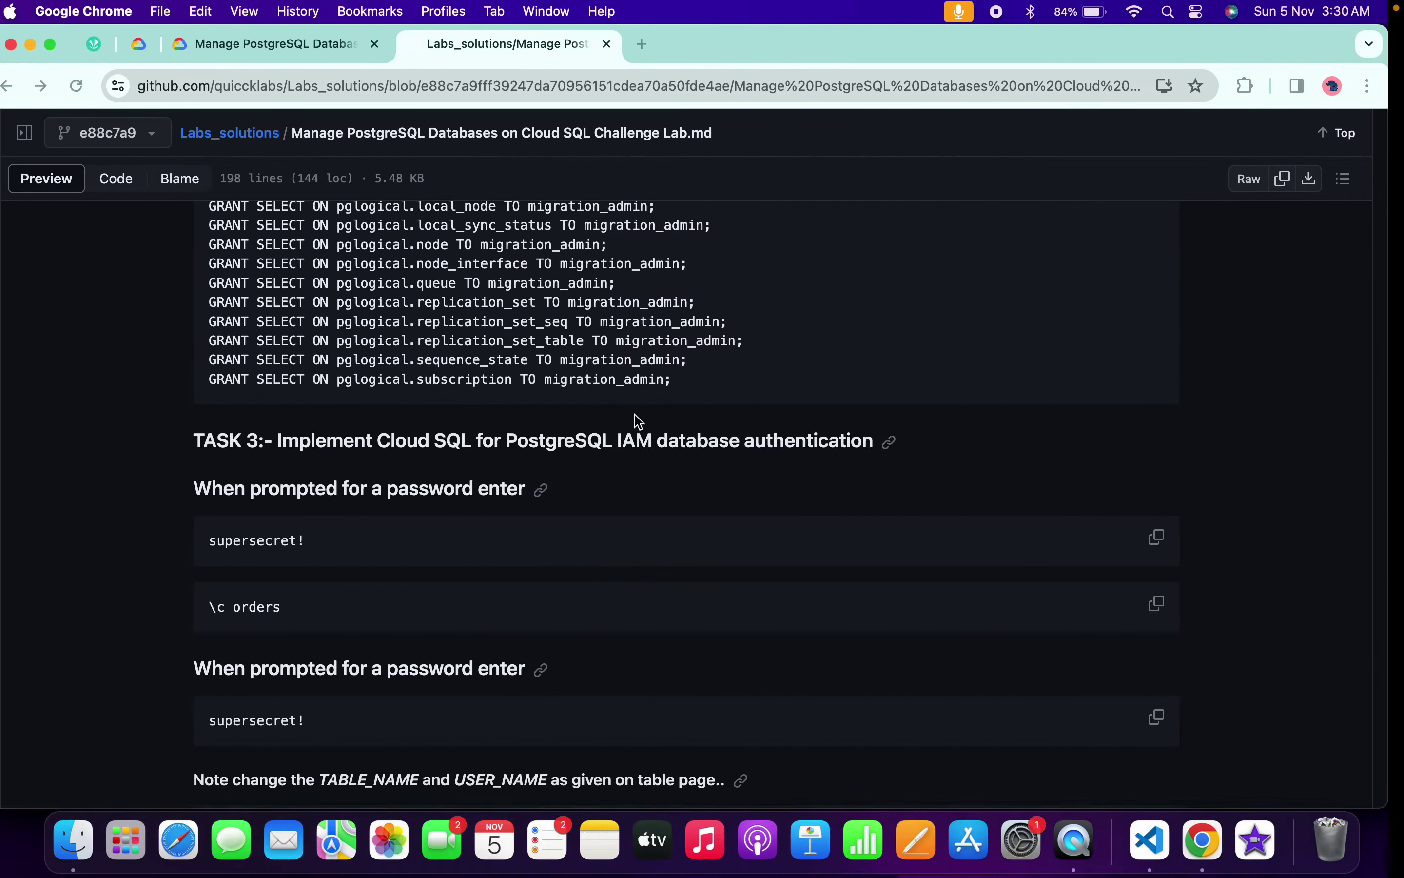
left_click(328, 51)
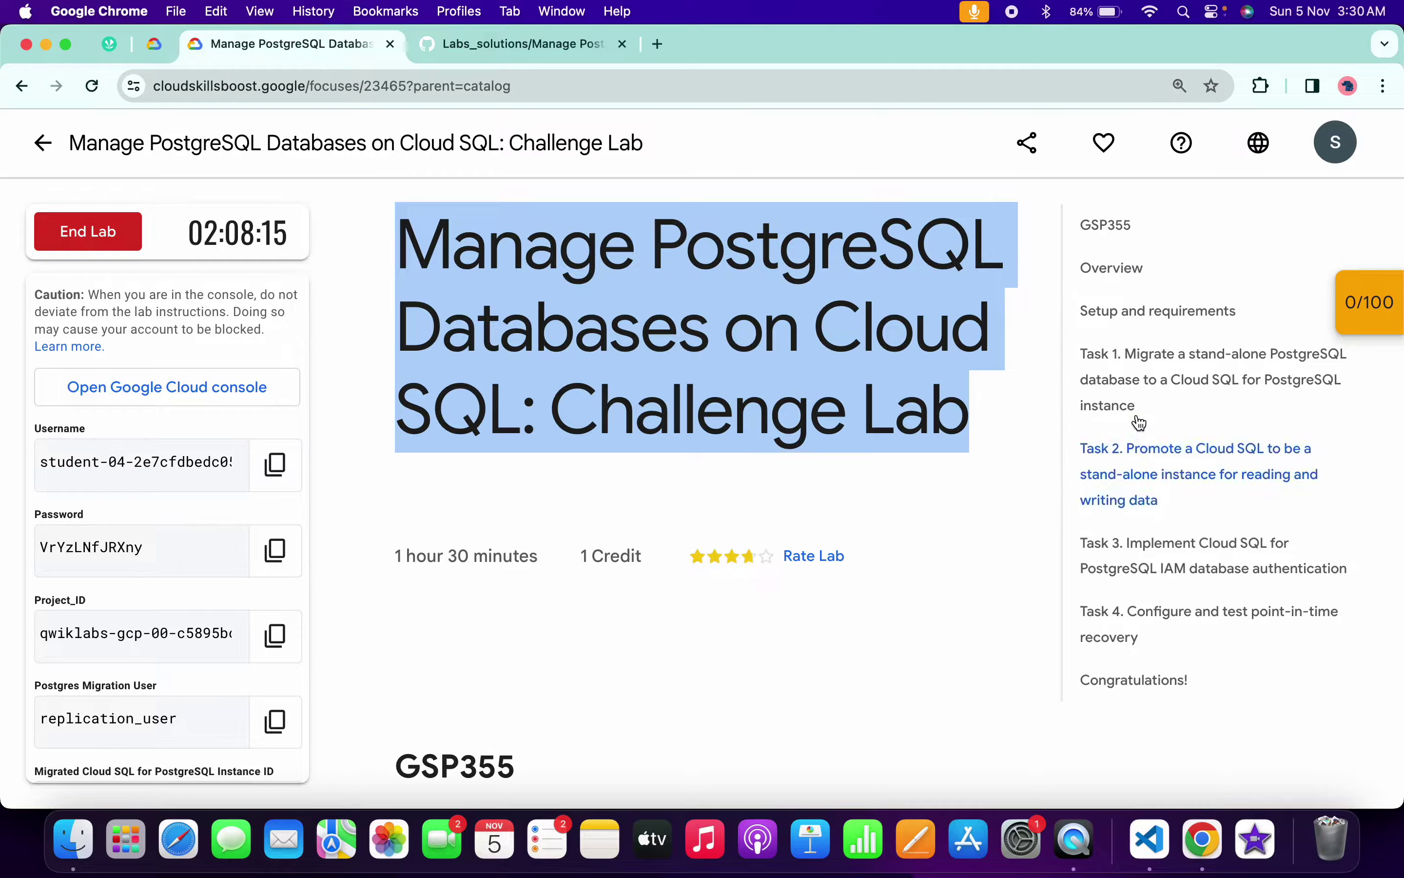
left_click(1138, 386)
scroll(795, 503, "down", 10)
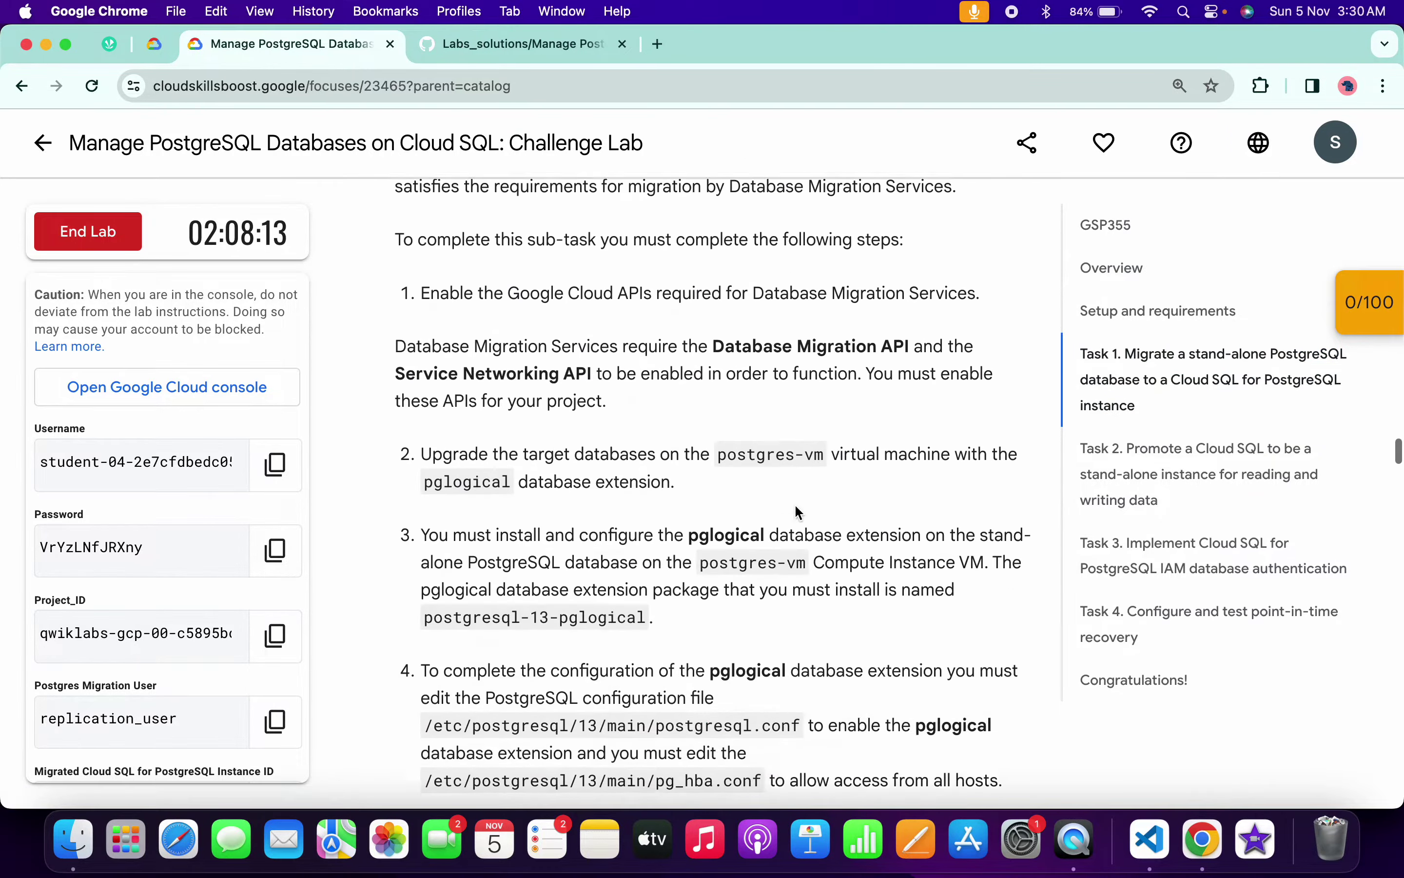
scroll(799, 511, "up", 1)
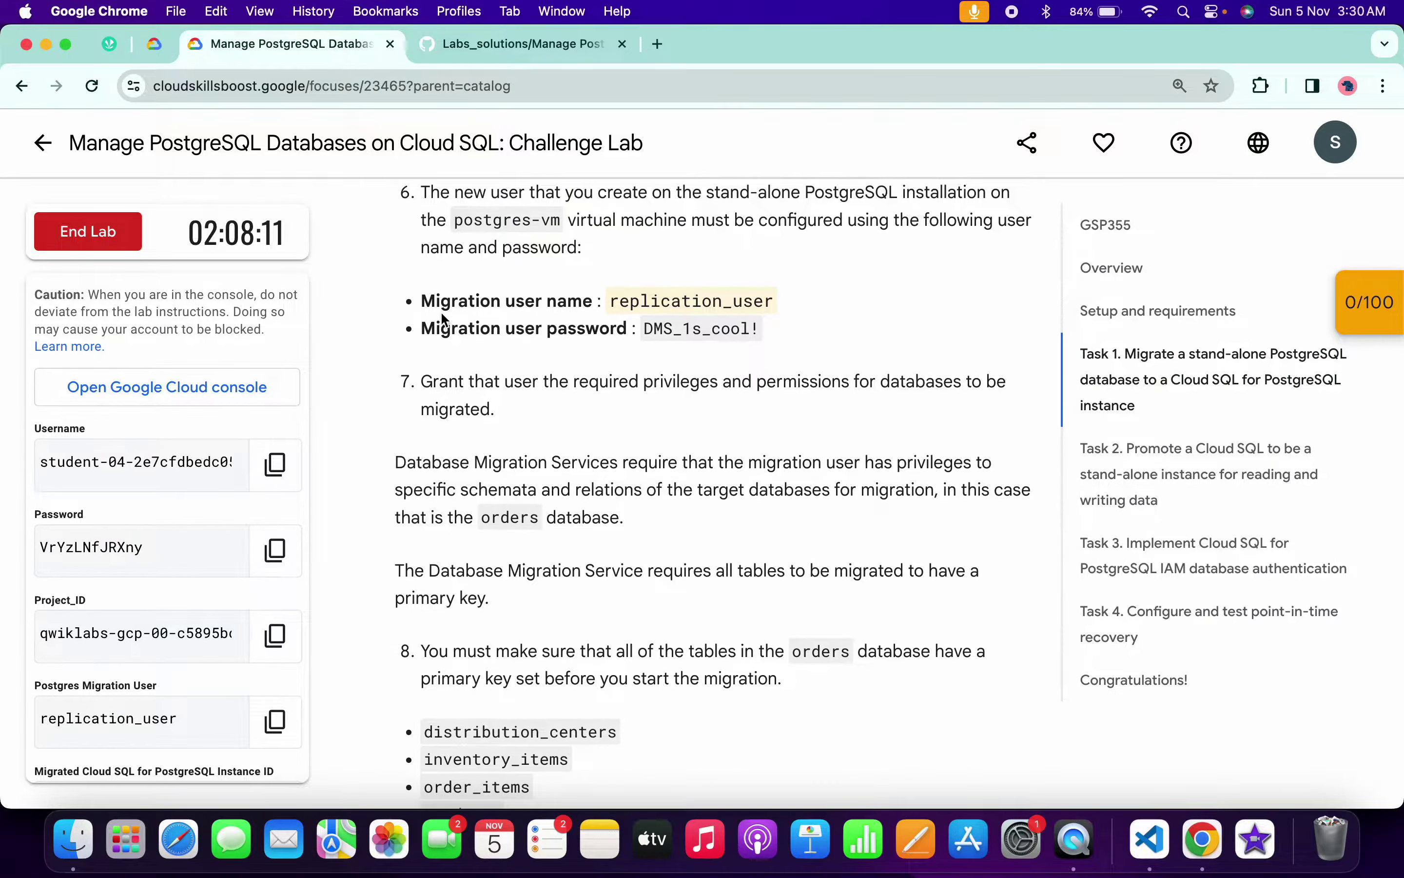
left_click(675, 298)
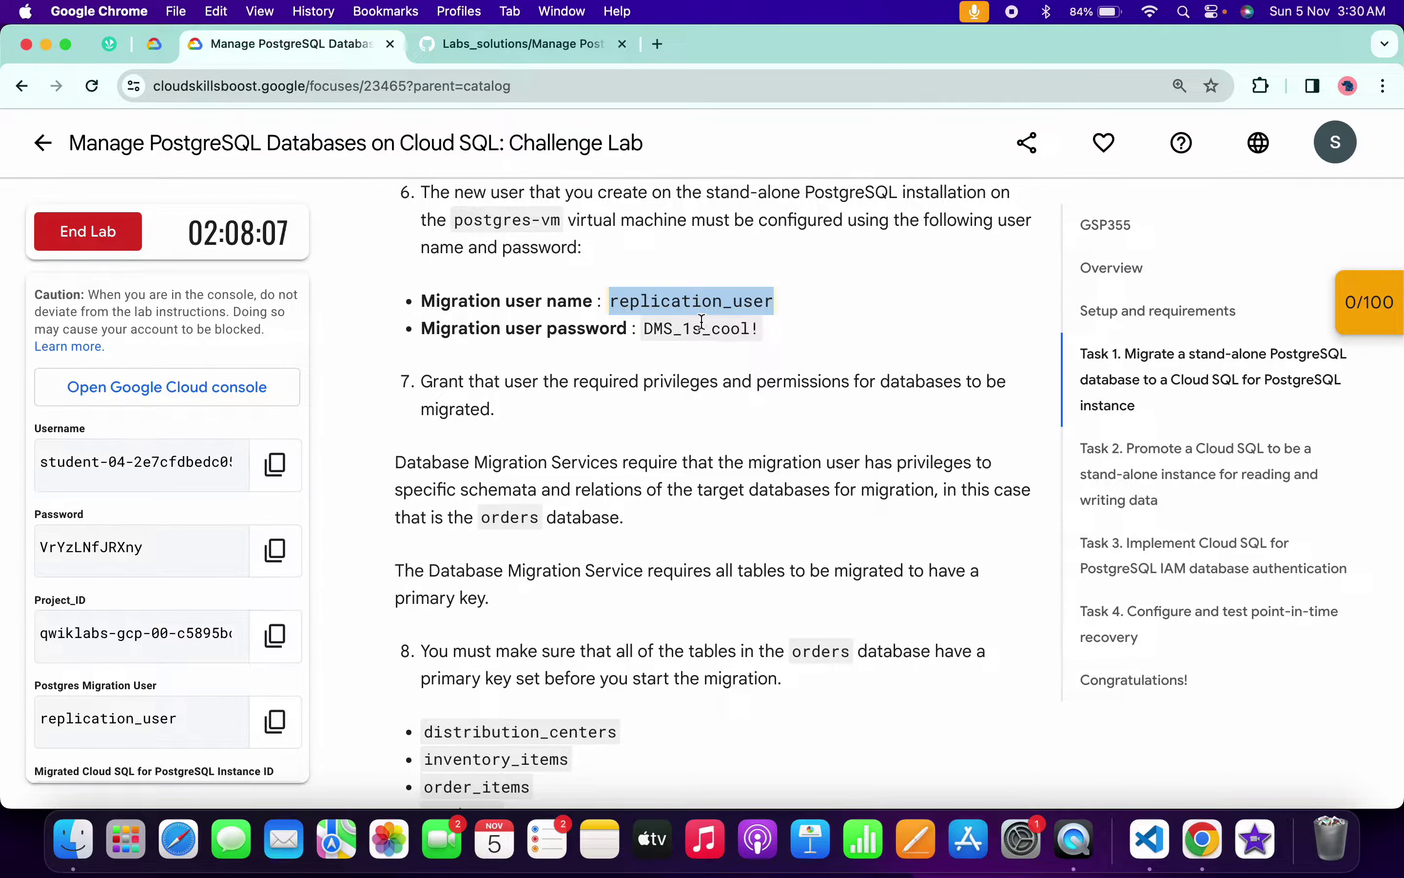
key("ctrl+Right")
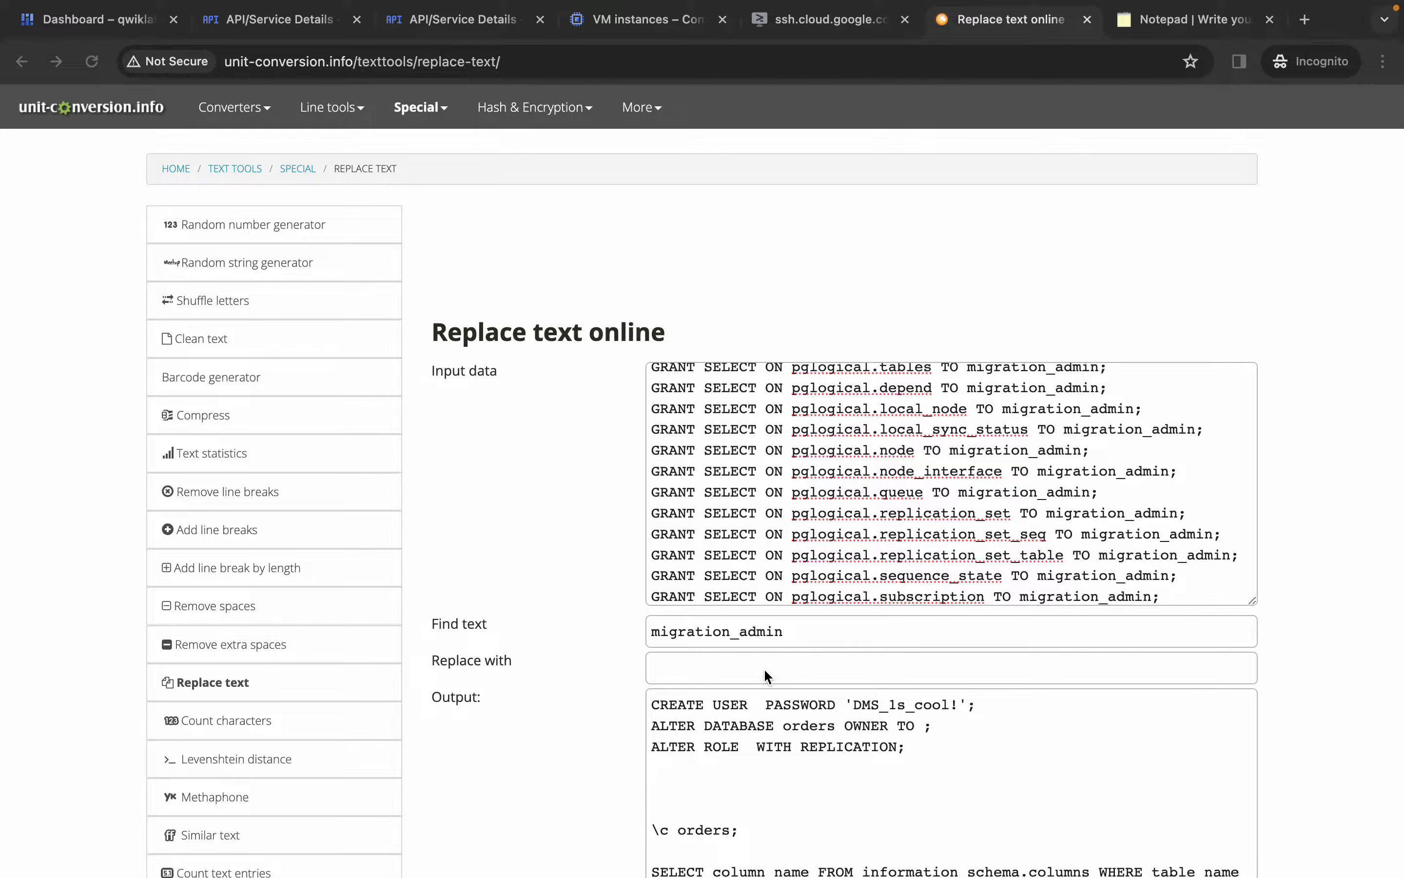
left_click(749, 664)
key("super+v")
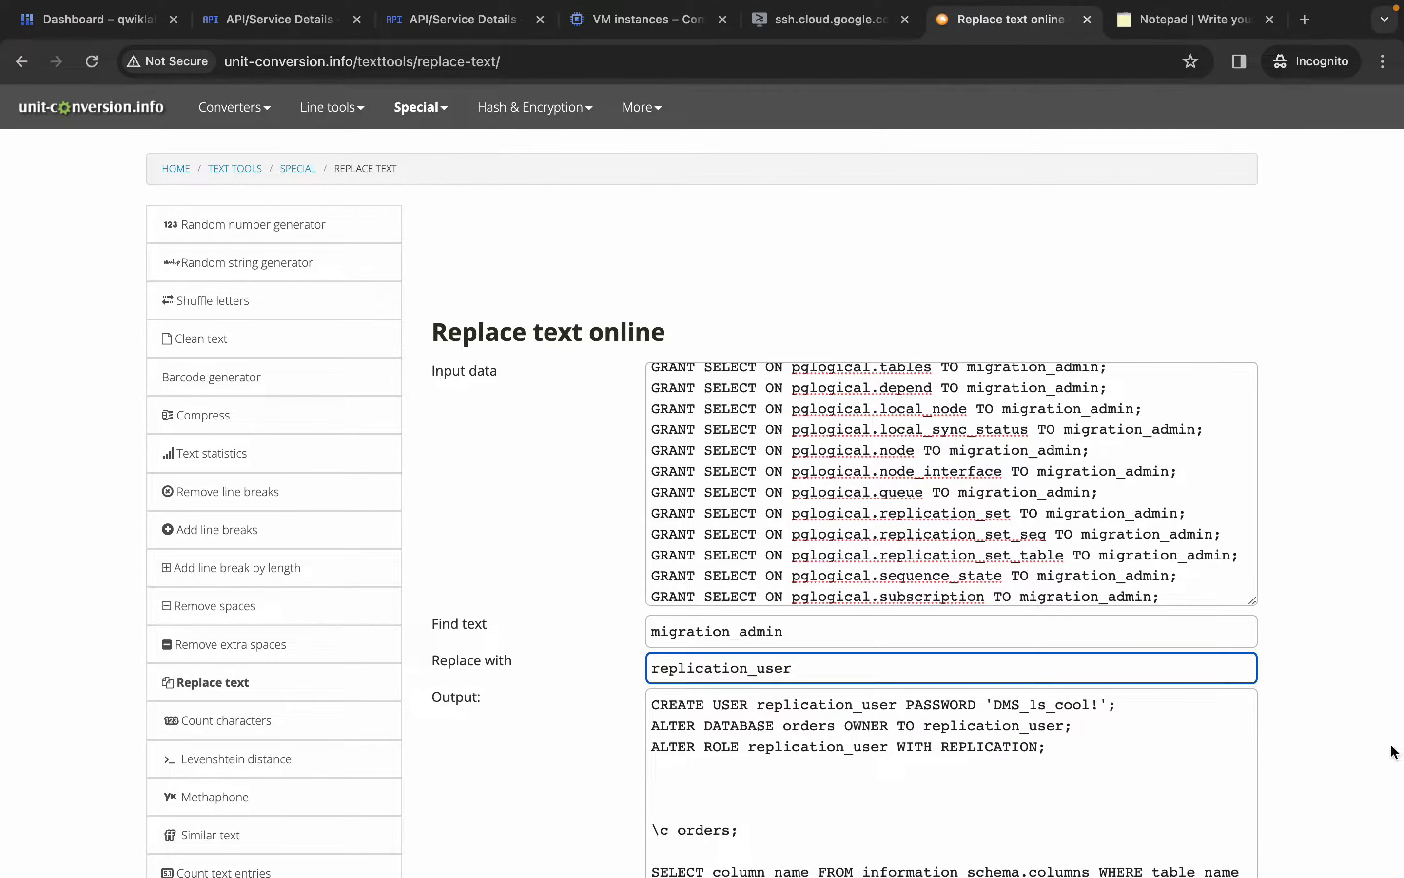
Copy the entire replaced SQL output, including the user's password, into the online notepad and look through the pasted statements
scroll(1391, 752, "down", 5)
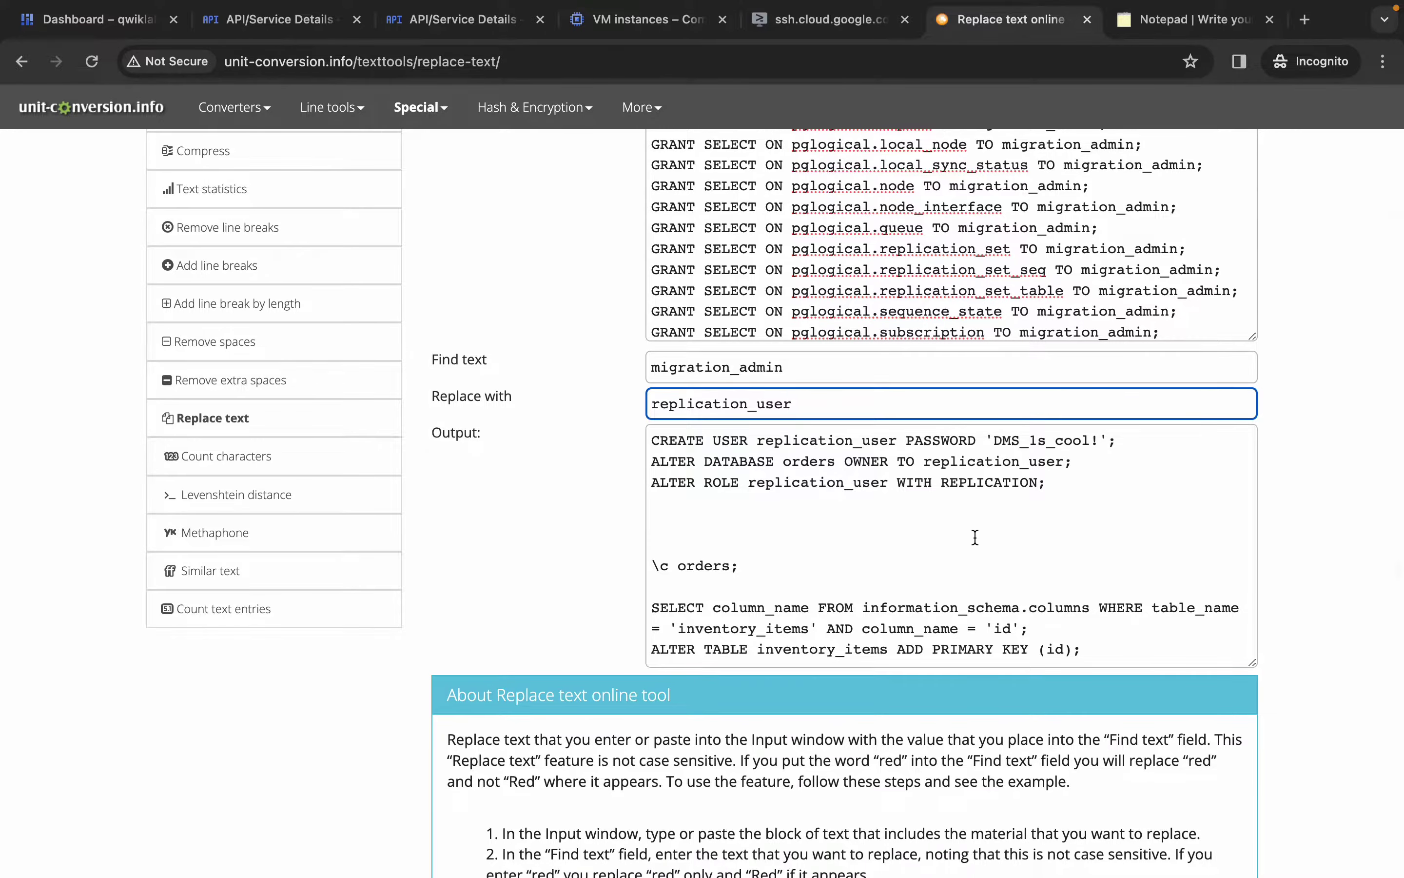
scroll(994, 531, "down", 5)
scroll(993, 532, "up", 5)
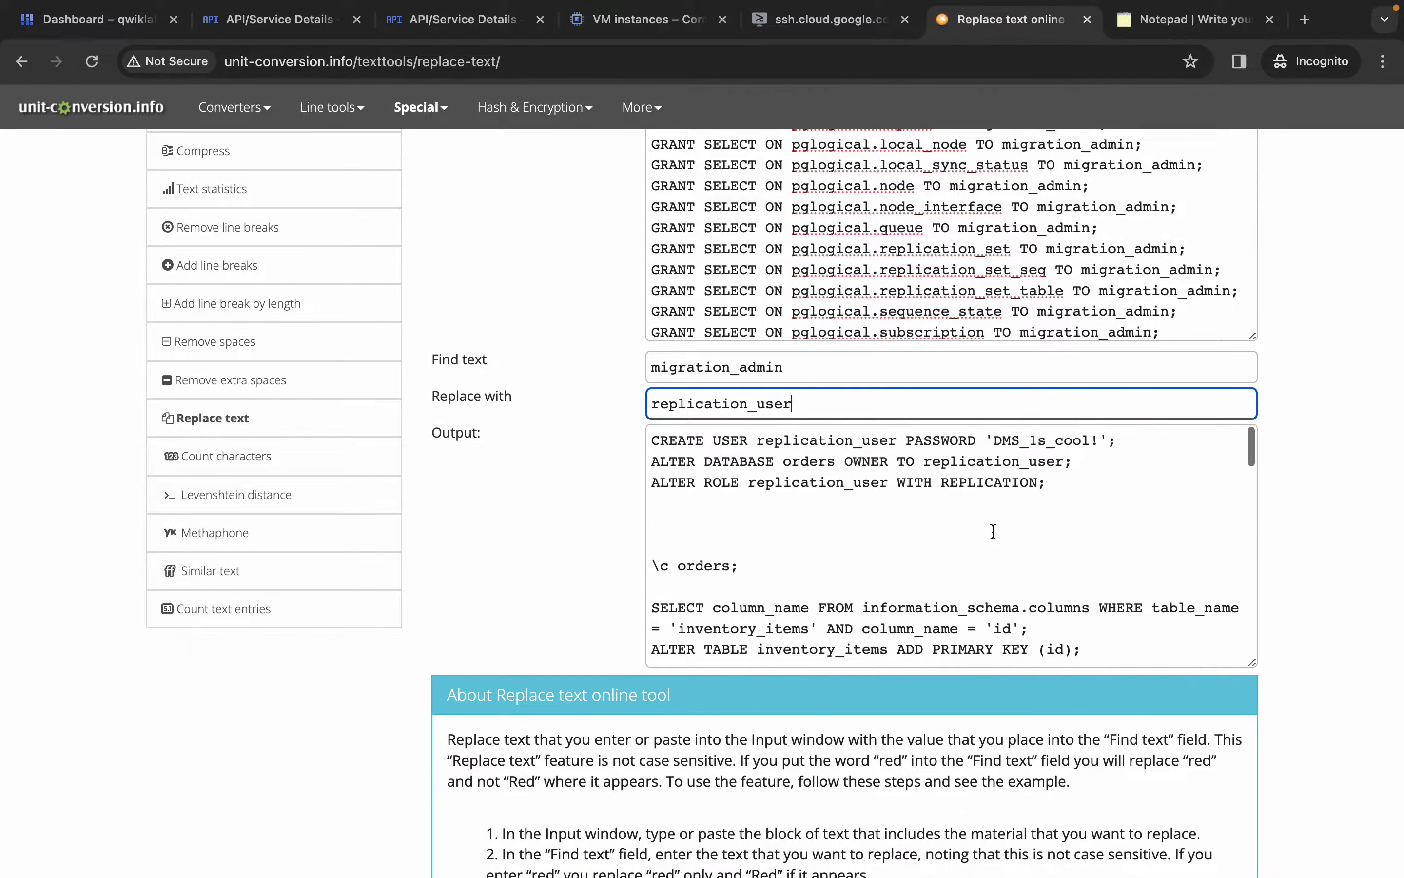
left_click(953, 556)
key("super+a")
key("ctrl+c")
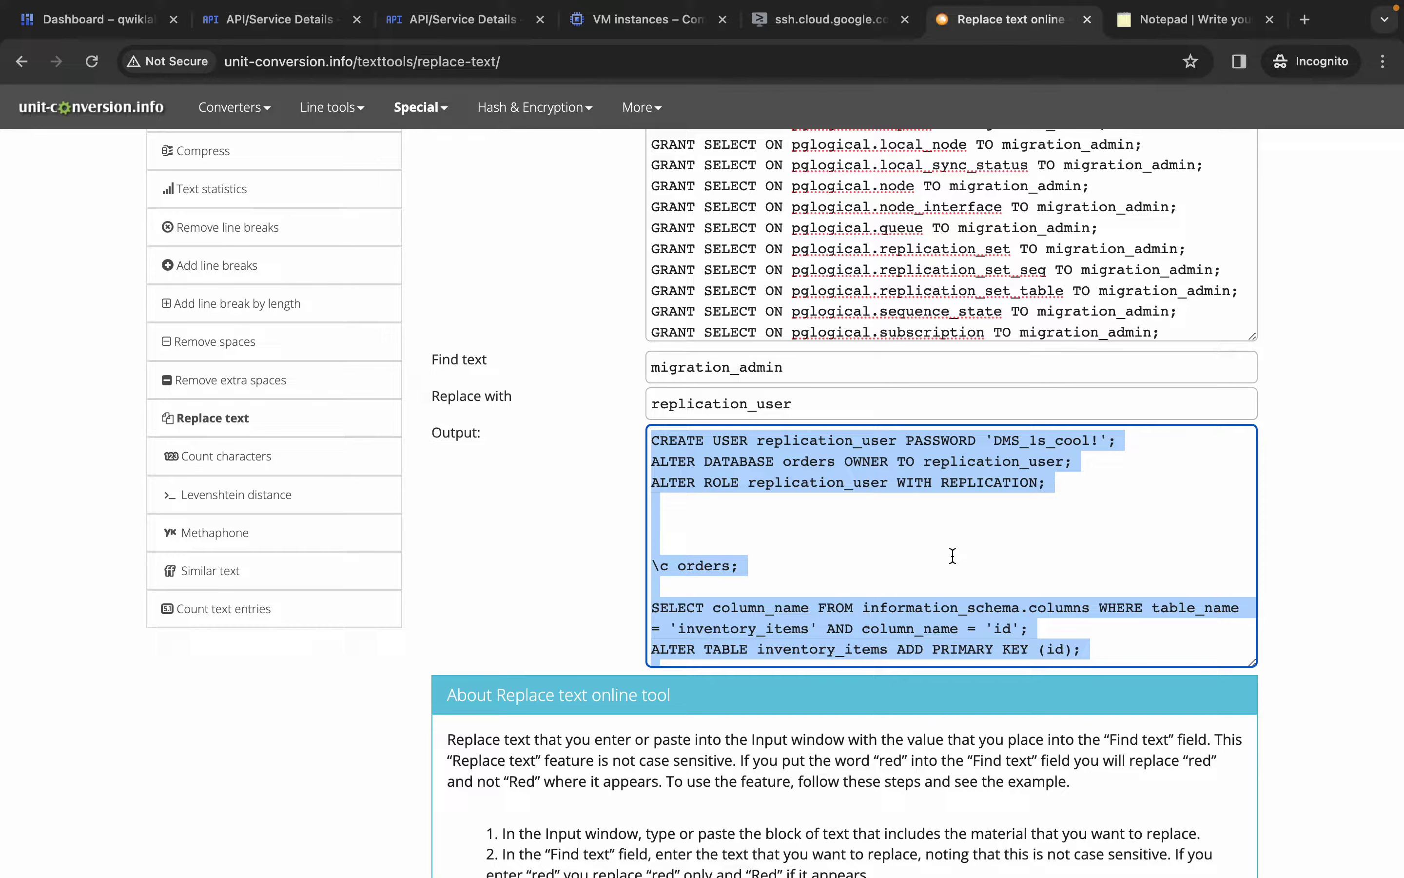
left_click(1166, 21)
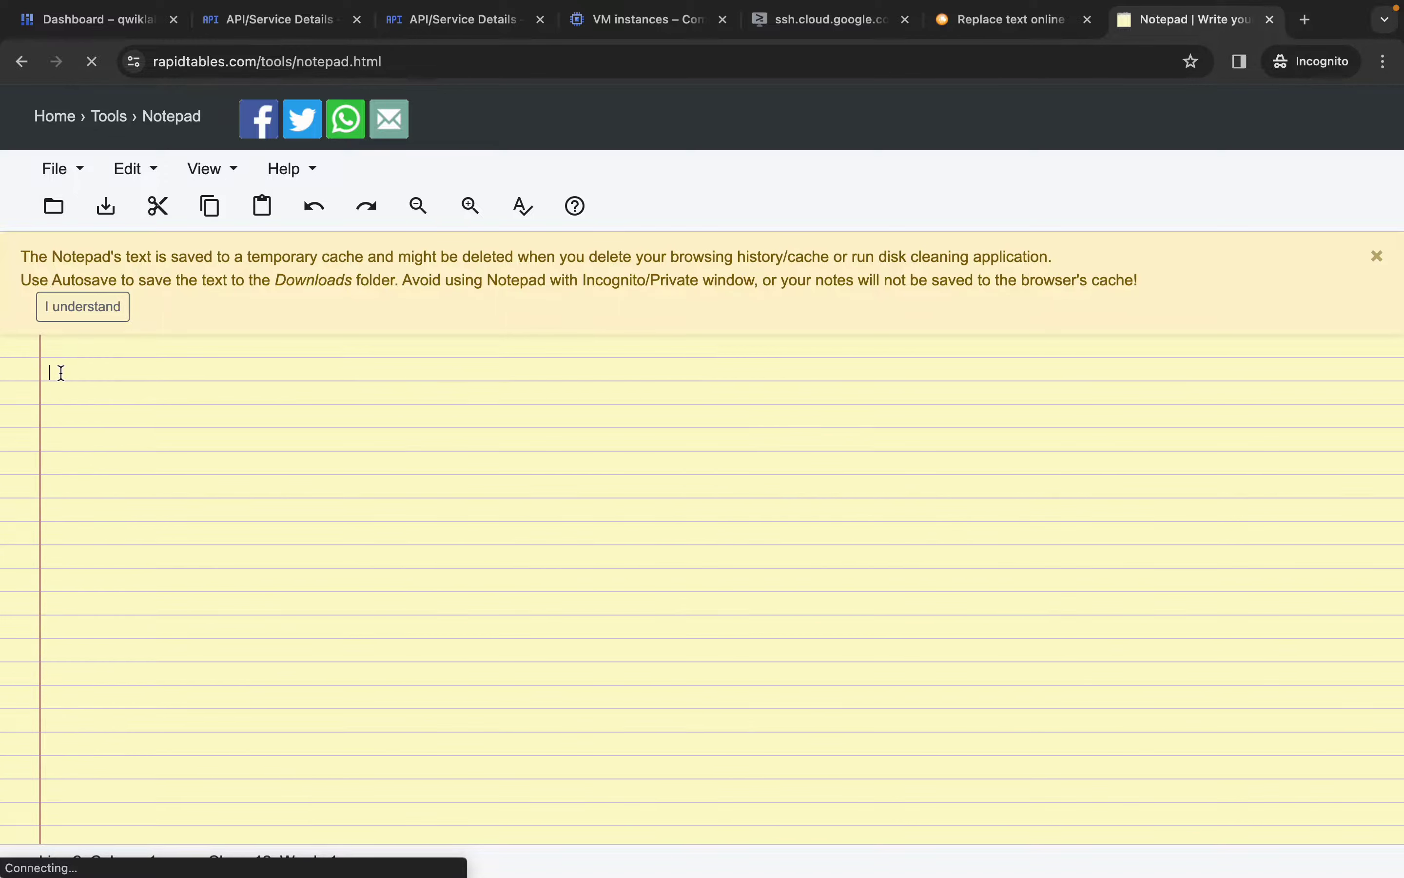
key("ctrl+v")
scroll(182, 381, "up", 10)
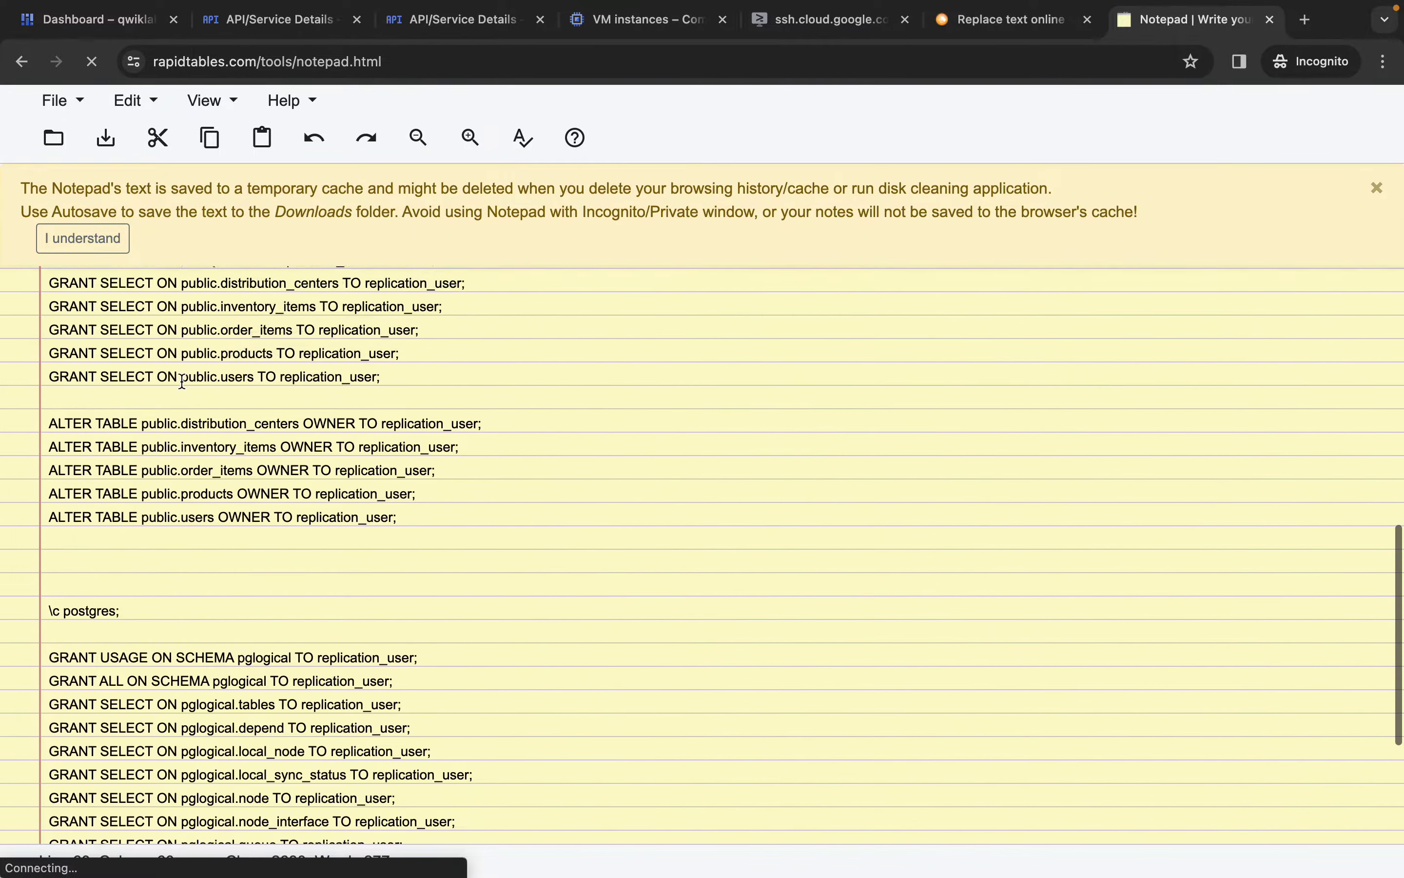
scroll(182, 381, "down", 10)
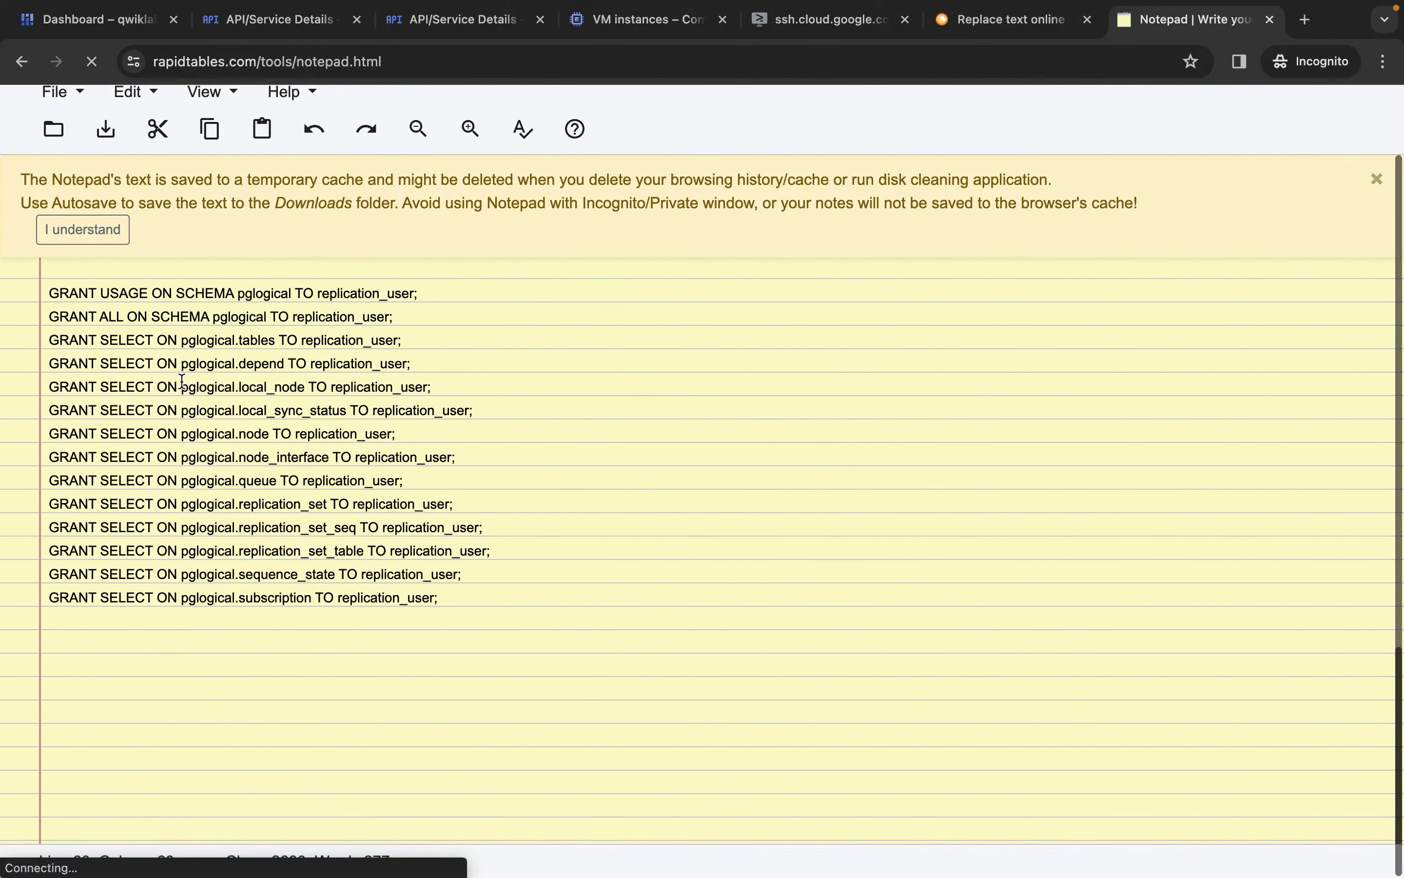
scroll(182, 381, "up", 10)
scroll(183, 381, "down", 2)
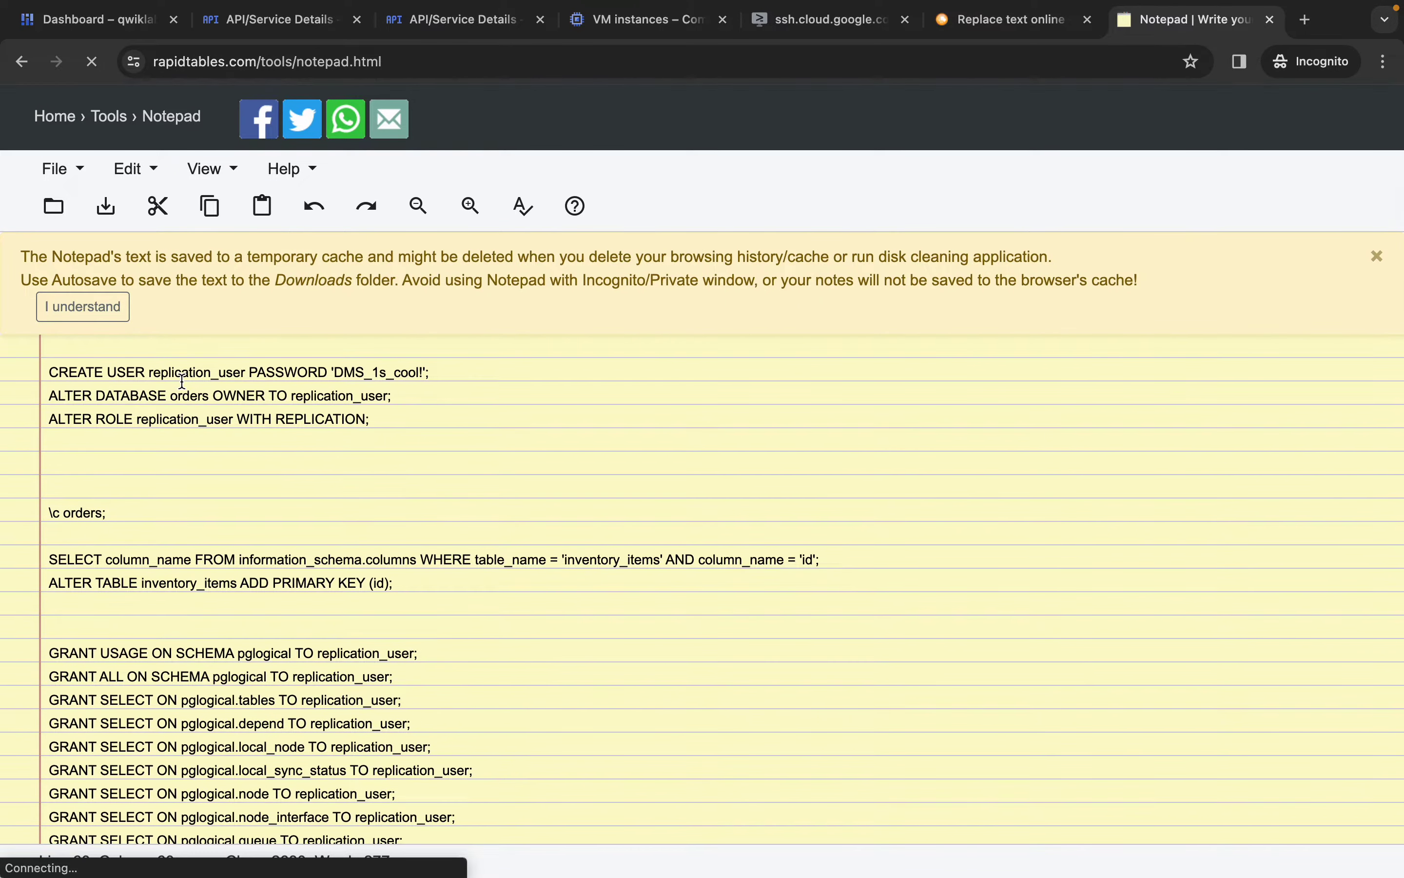
Copy the CREATE USER, ALTER DATABASE orders and ALTER ROLE statements for replication_user and run them in the SSH psql session, including the user's password
left_click_drag(440, 424, 27, 364)
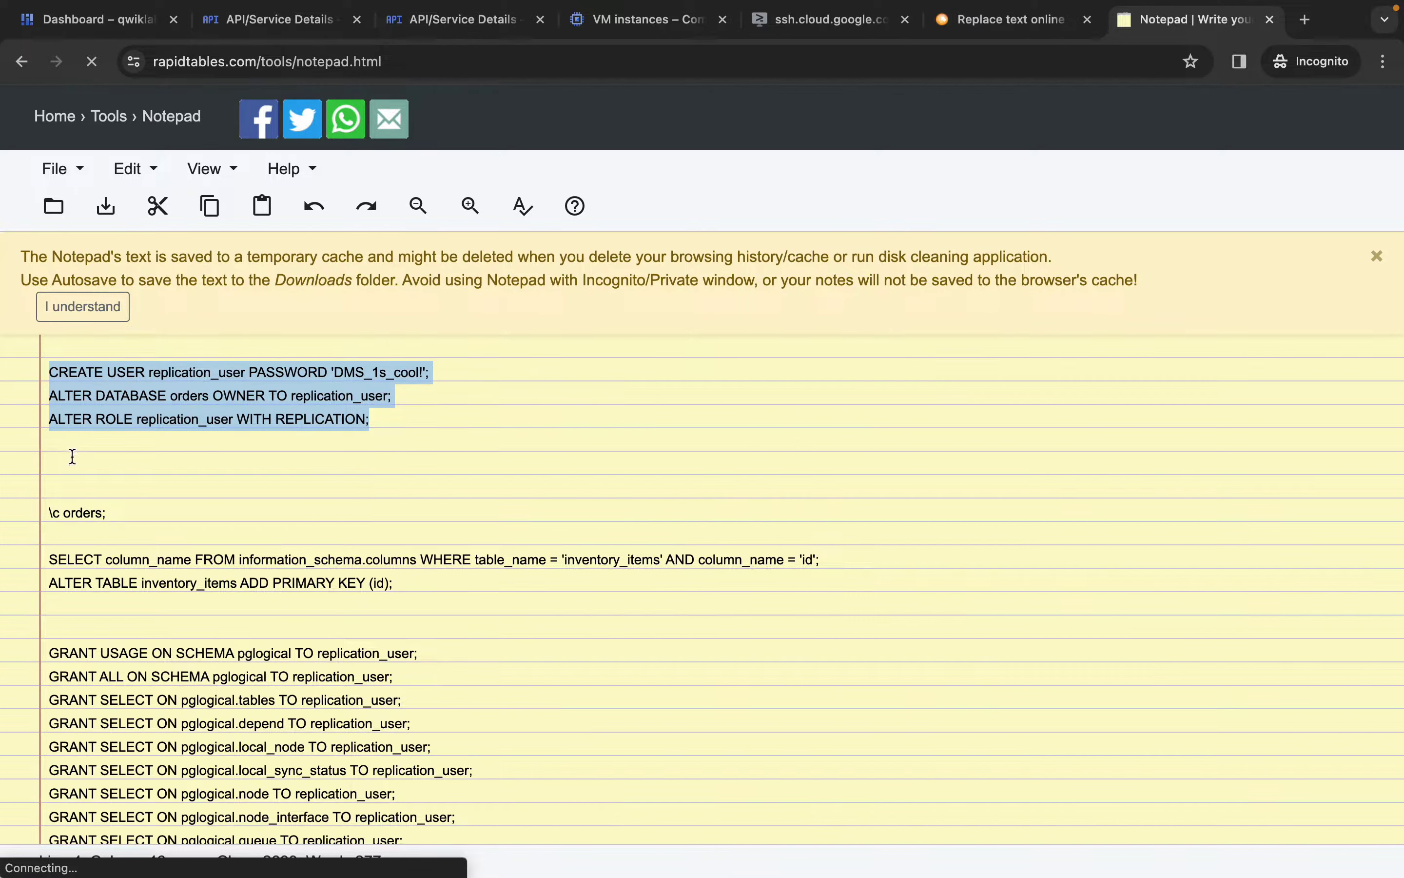
left_click(195, 518)
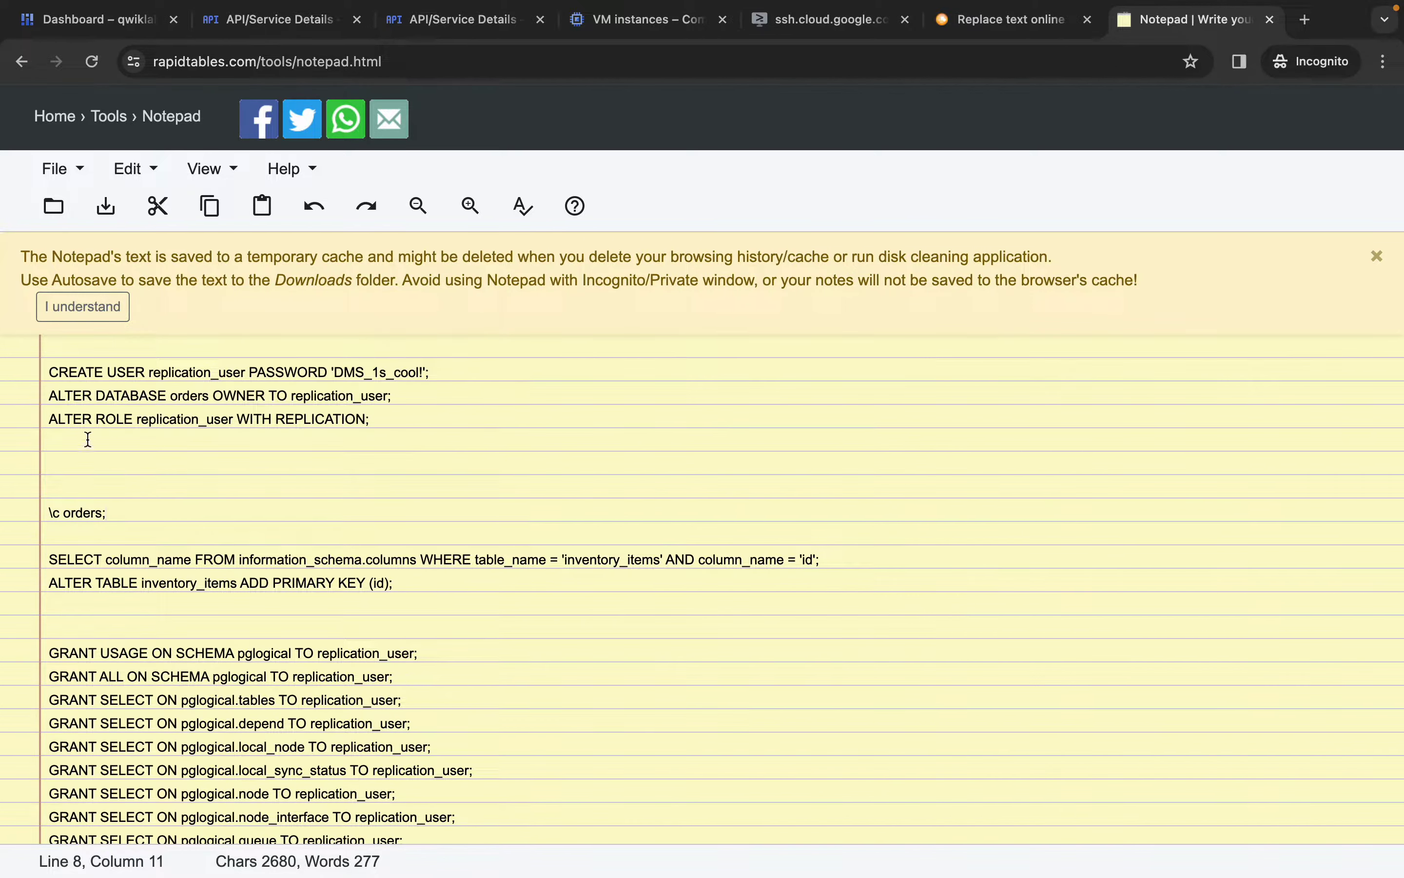
left_click_drag(147, 505, 44, 378)
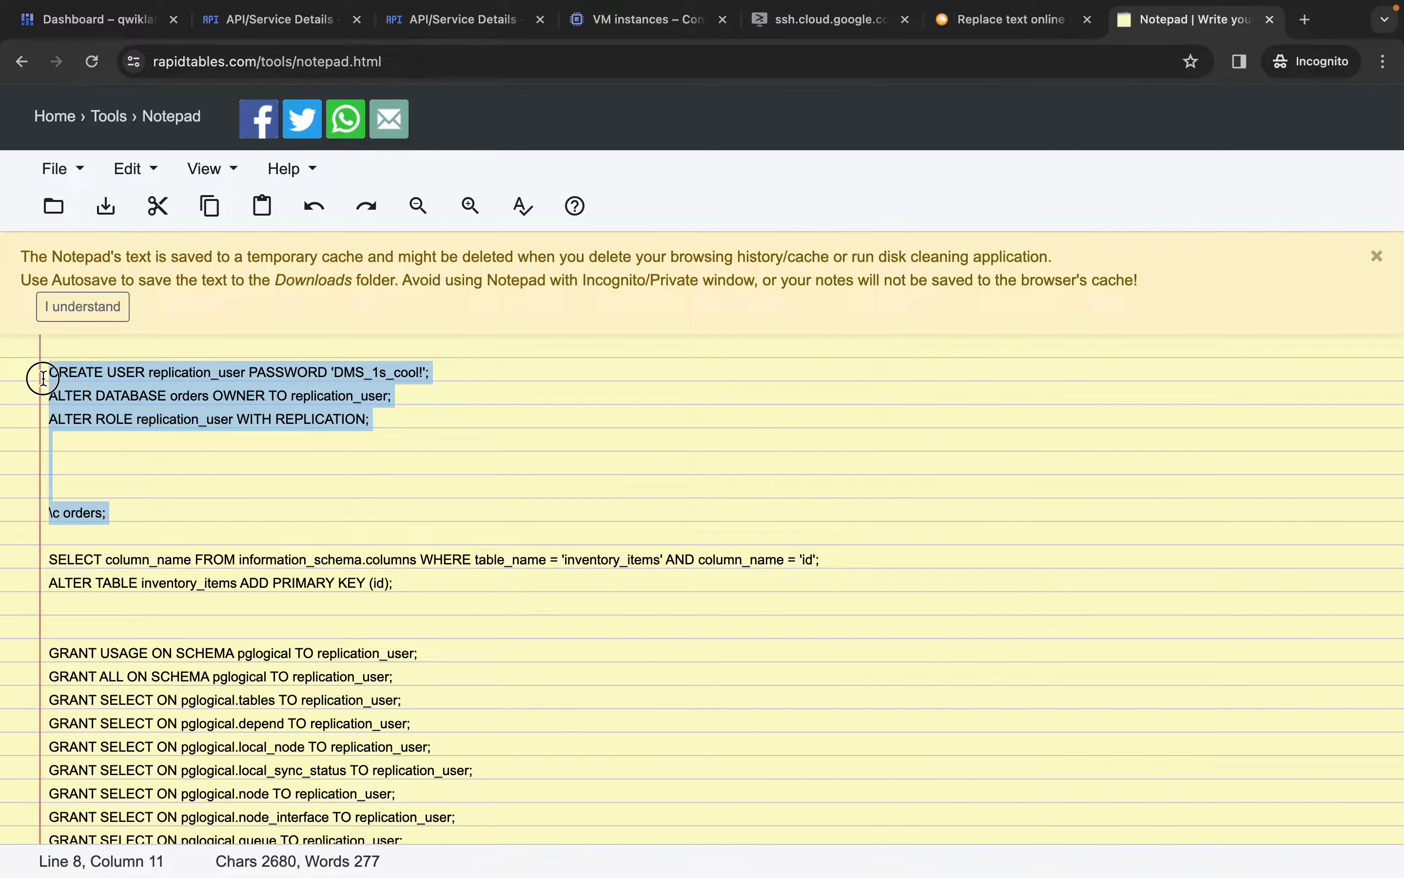
left_click_drag(43, 378, 206, 422)
left_click_drag(413, 423, 39, 372)
key("ctrl+c")
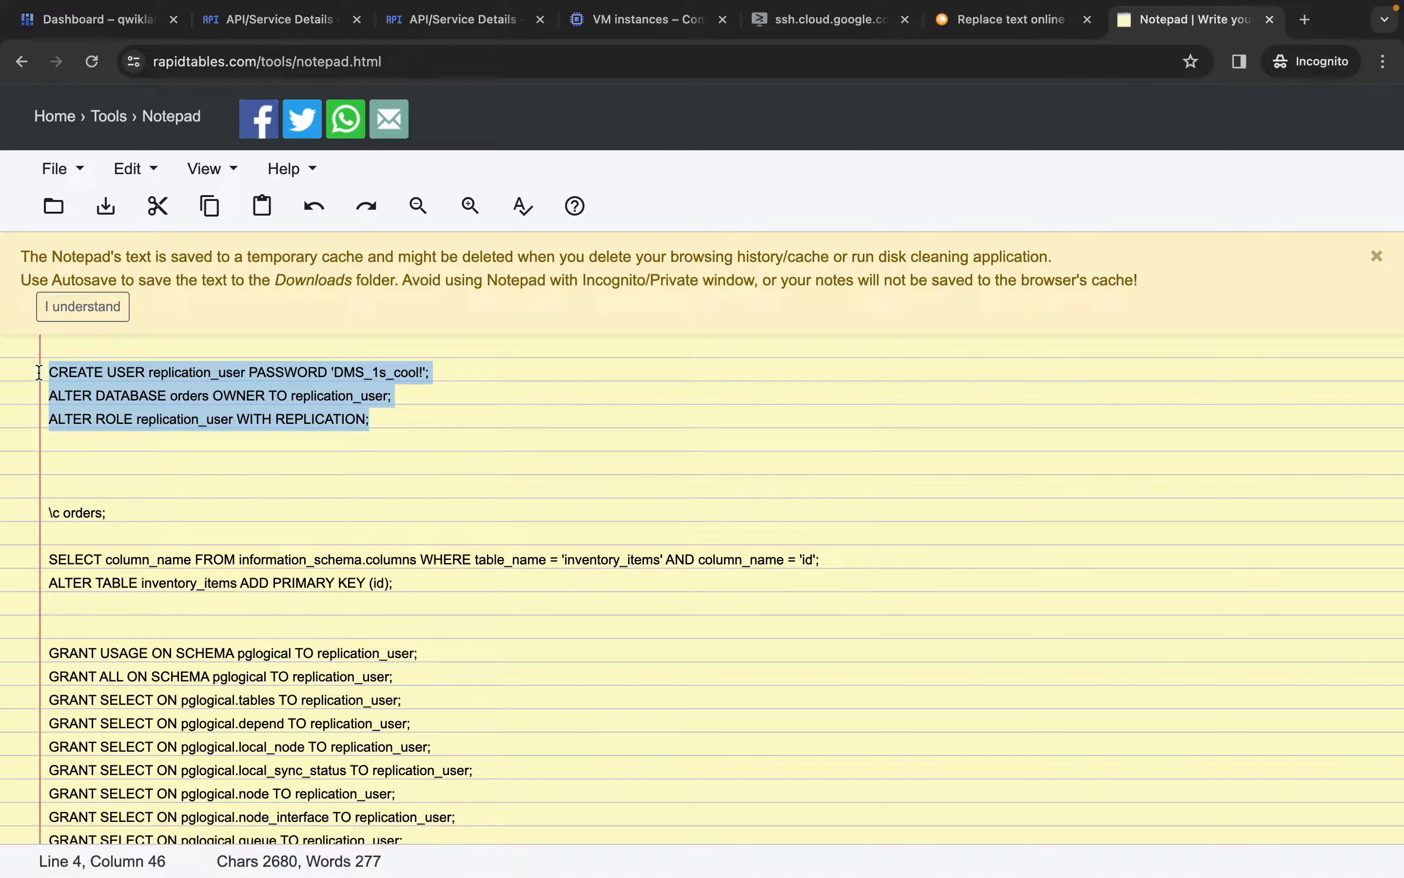
left_click(812, 19)
key("ctrl+v")
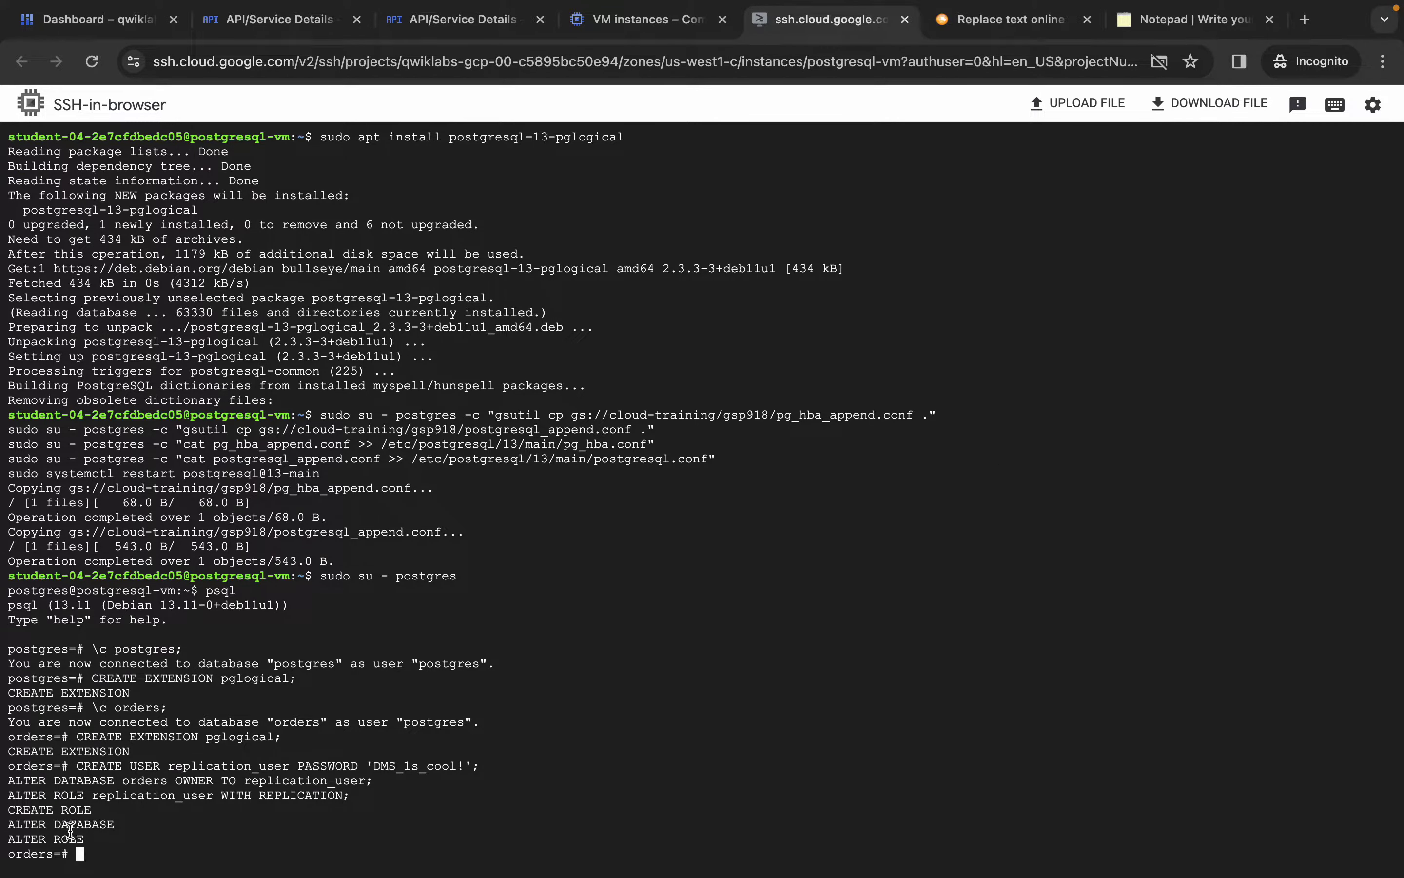
Copy \c orders; from the online notepad and run it in the SSH psql session
left_click(1163, 22)
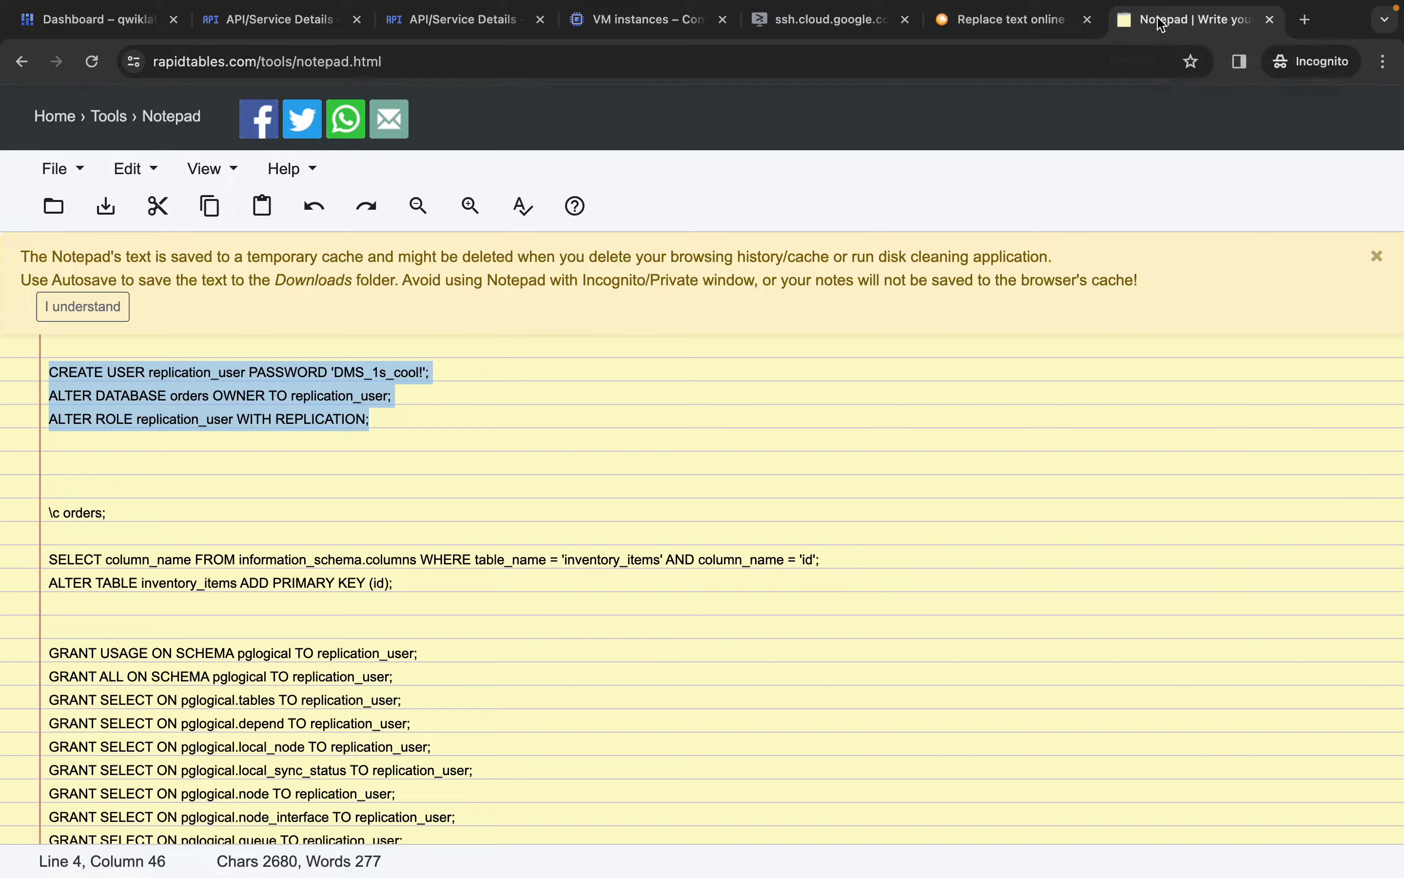
left_click_drag(147, 514, 19, 501)
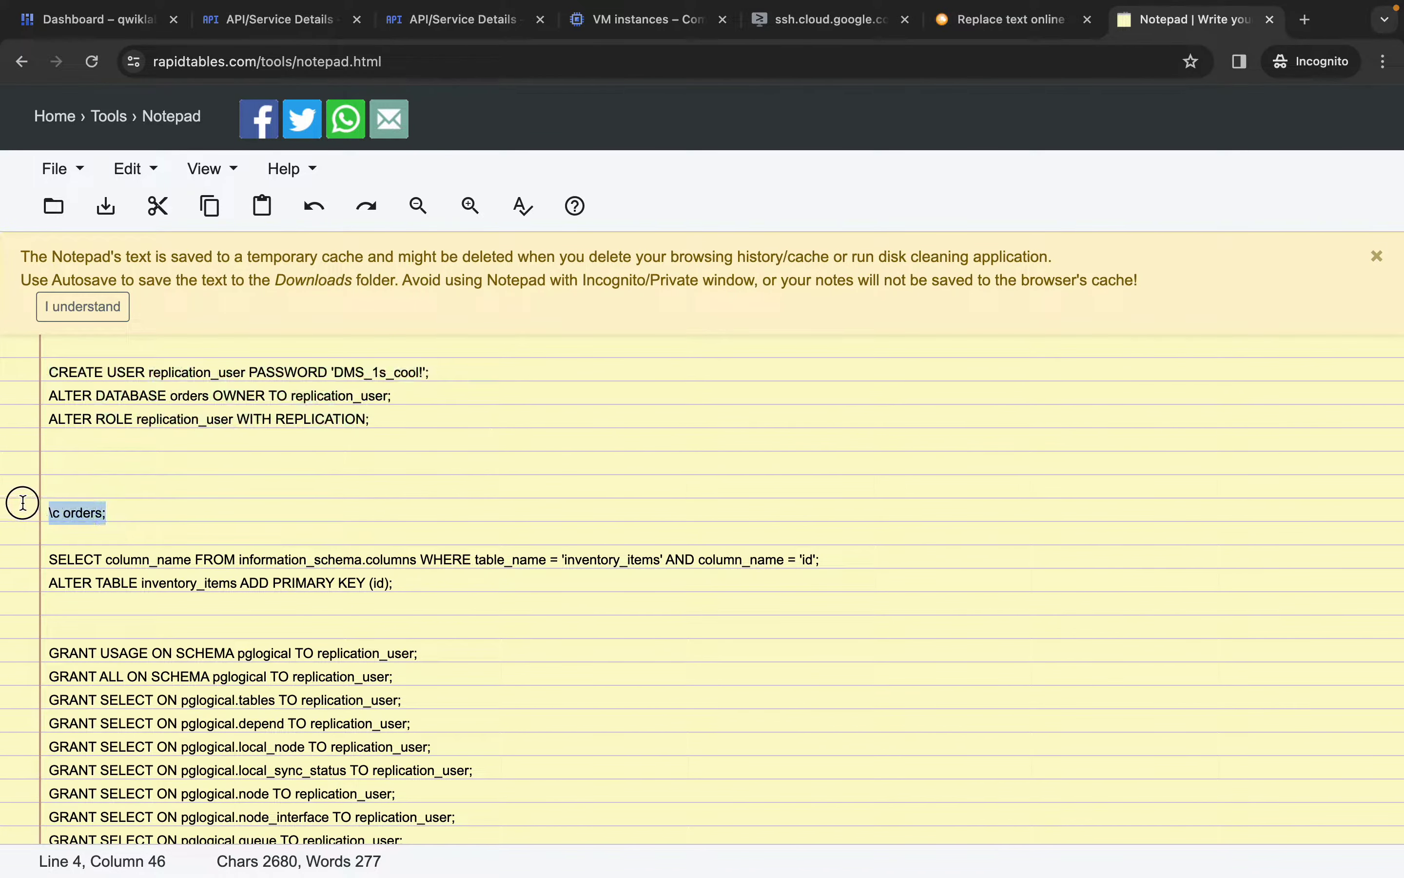
key("ctrl+c")
left_click(858, 22)
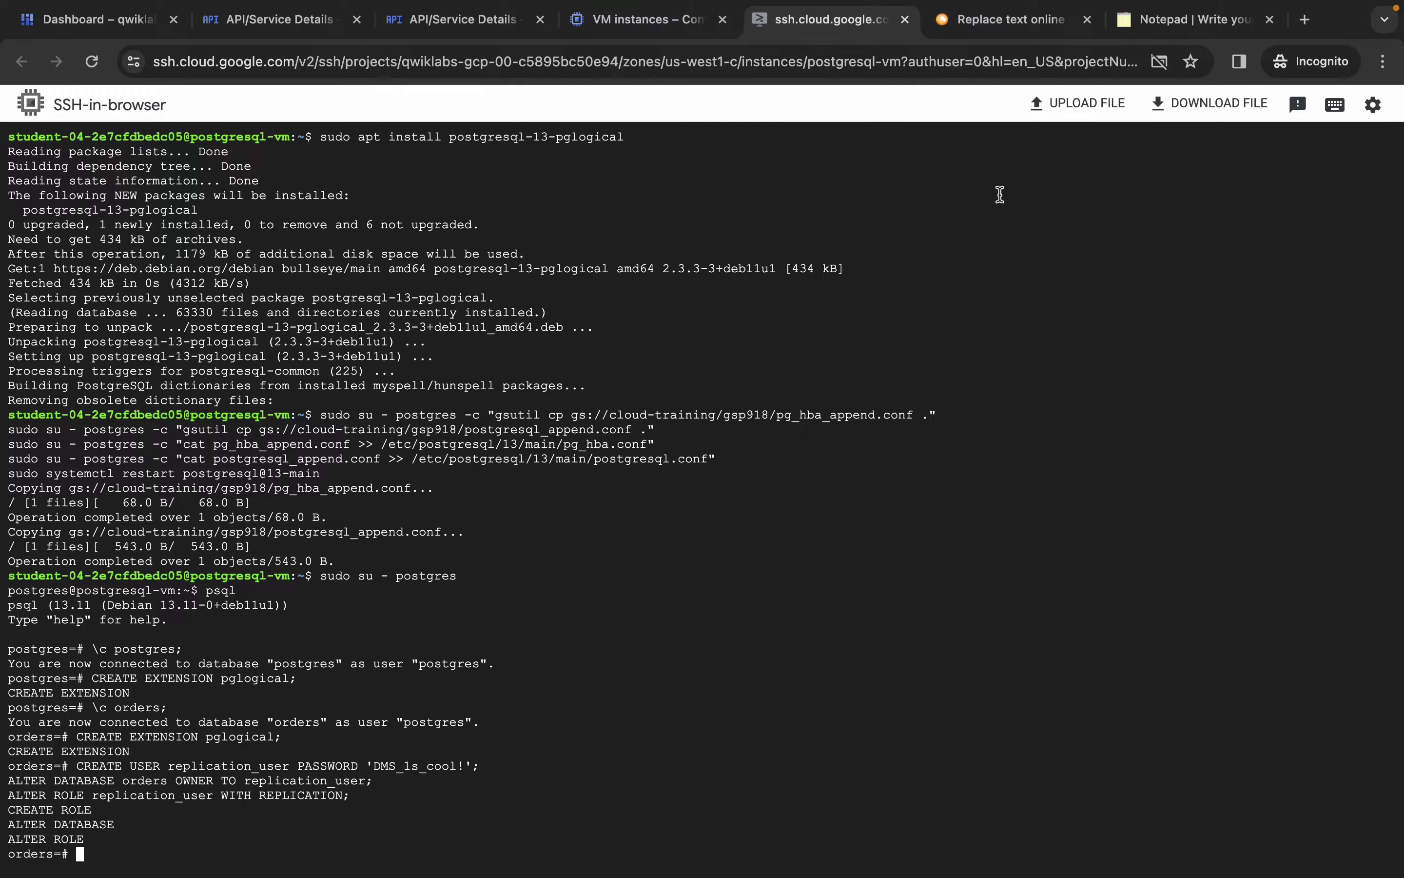
key("ctrl+v")
key("Return")
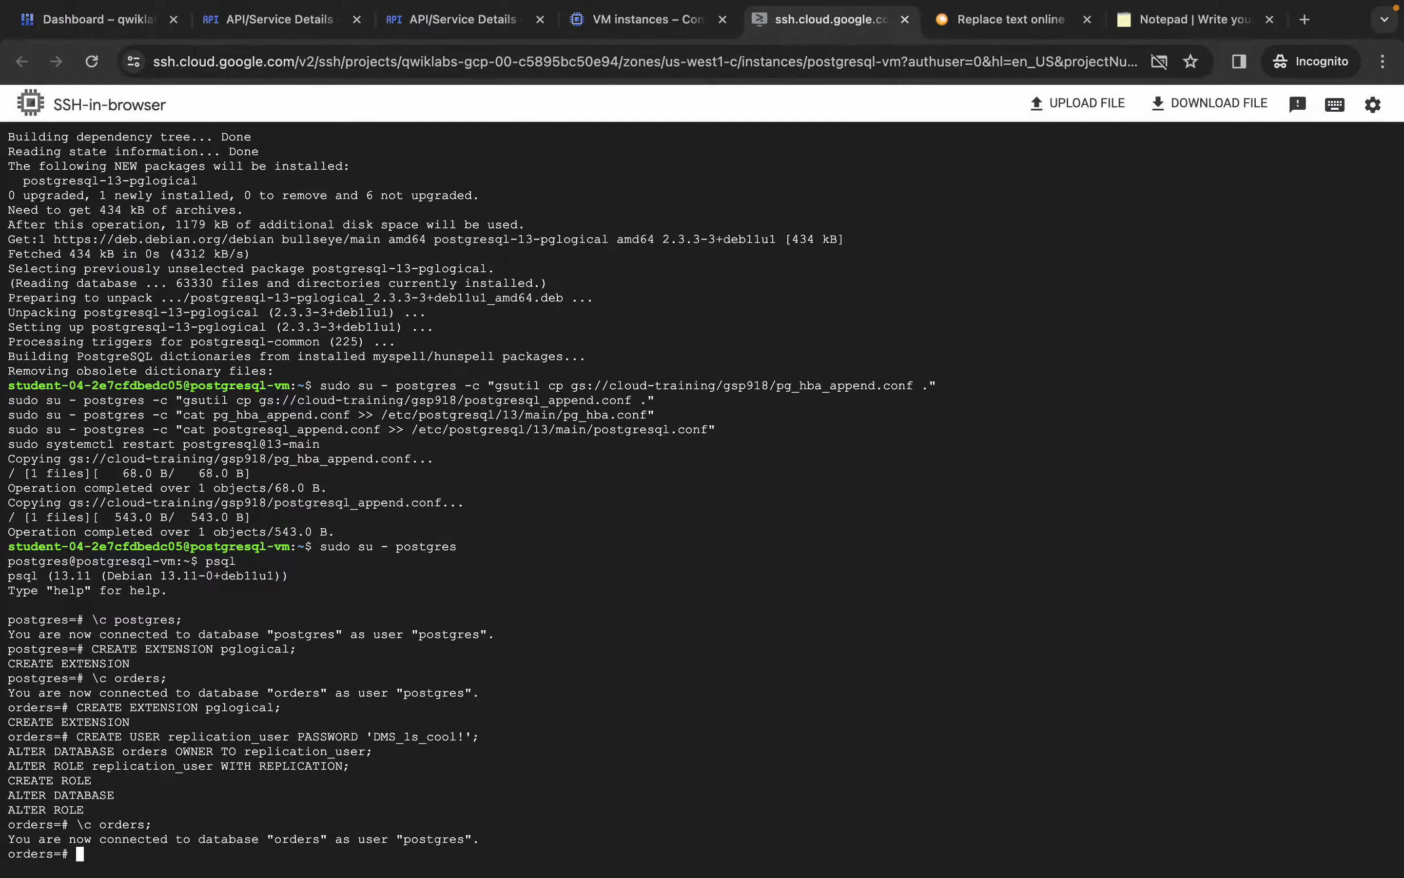
Run the notepad's inventory_items id column query and ALTER TABLE inventory_items ADD PRIMARY KEY (id); in the SSH psql session
left_click(1178, 22)
left_click_drag(431, 588, 26, 558)
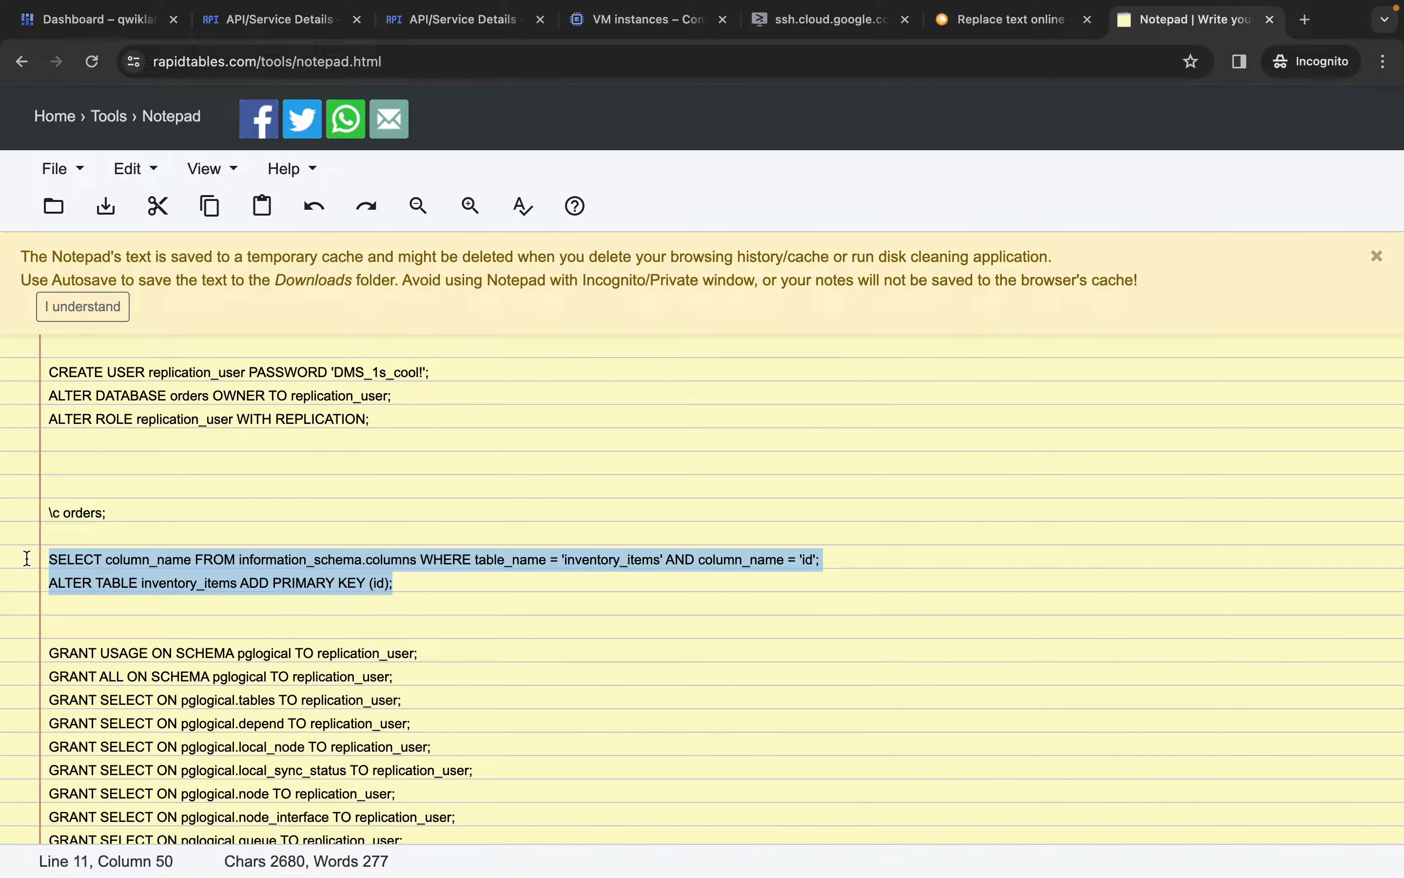
left_click(797, 29)
key("ctrl+v")
key("Return")
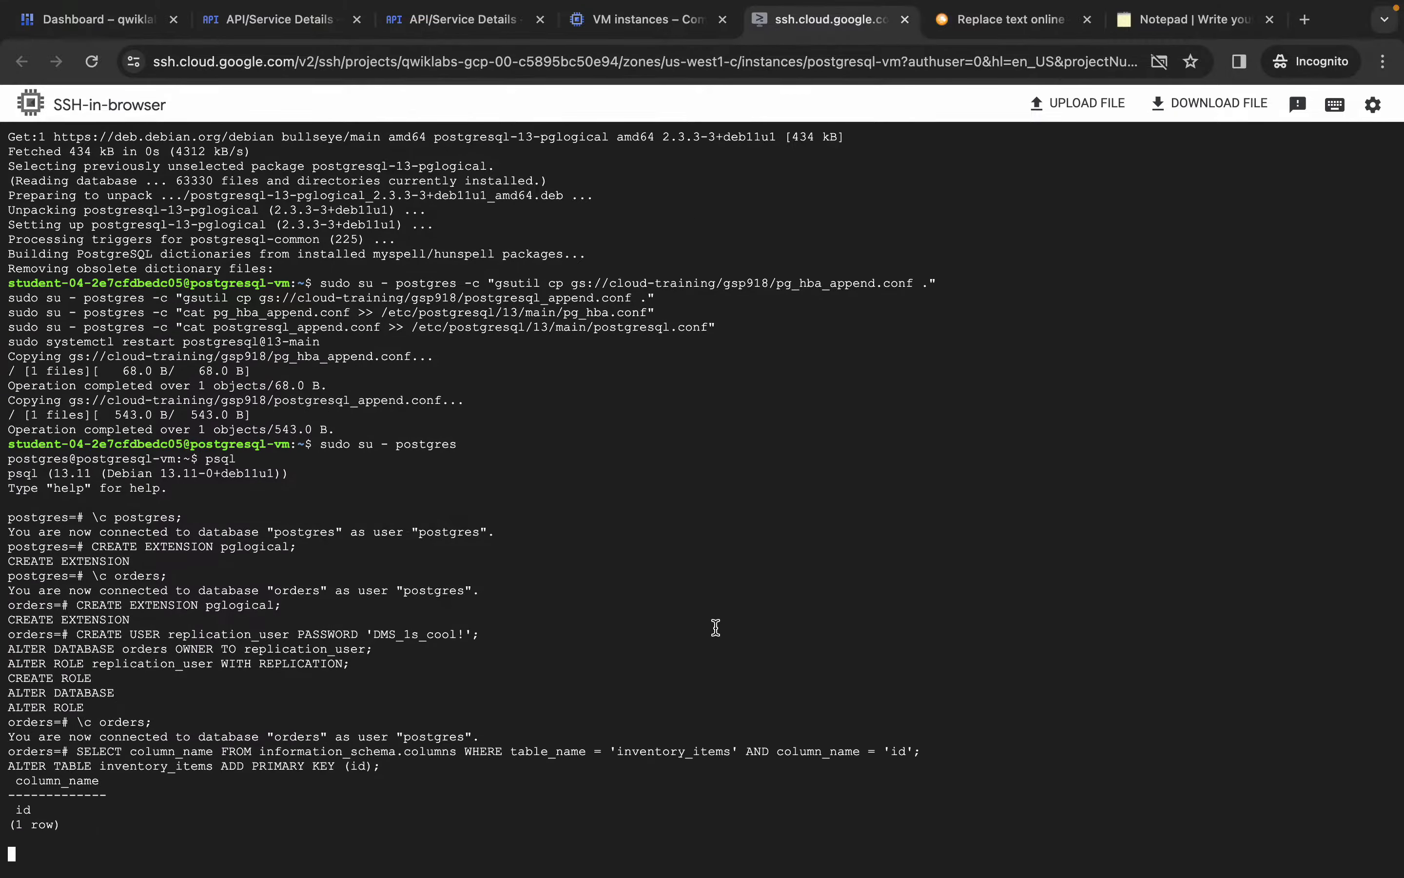
In the online notepad, select the pglogical and public GRANT statements plus the ALTER TABLE OWNER lines above \c postgres; and check the selection
left_click(1159, 23)
scroll(767, 520, "down", 5)
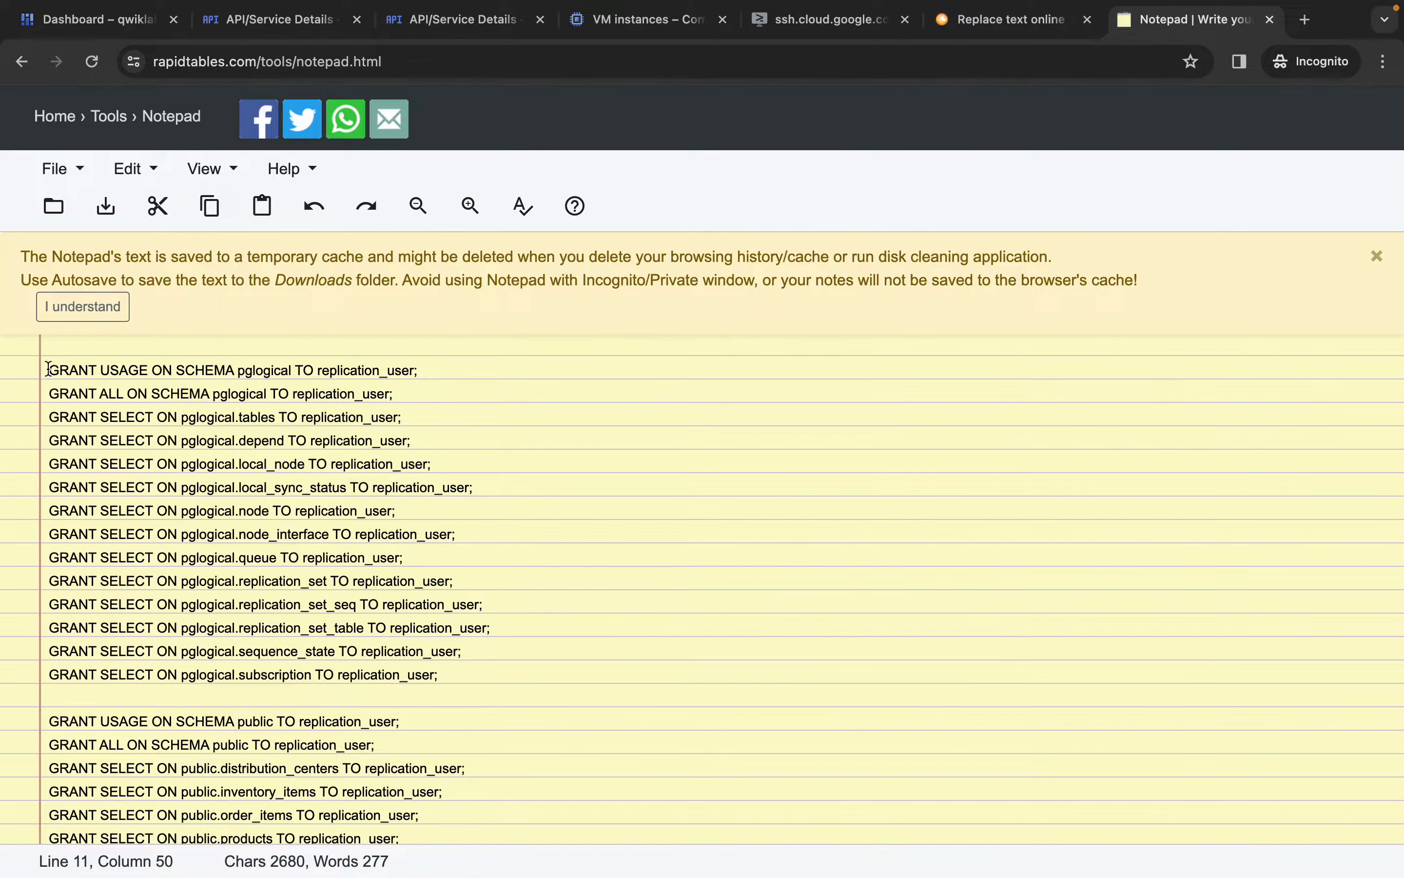
left_click_drag(46, 367, 209, 277)
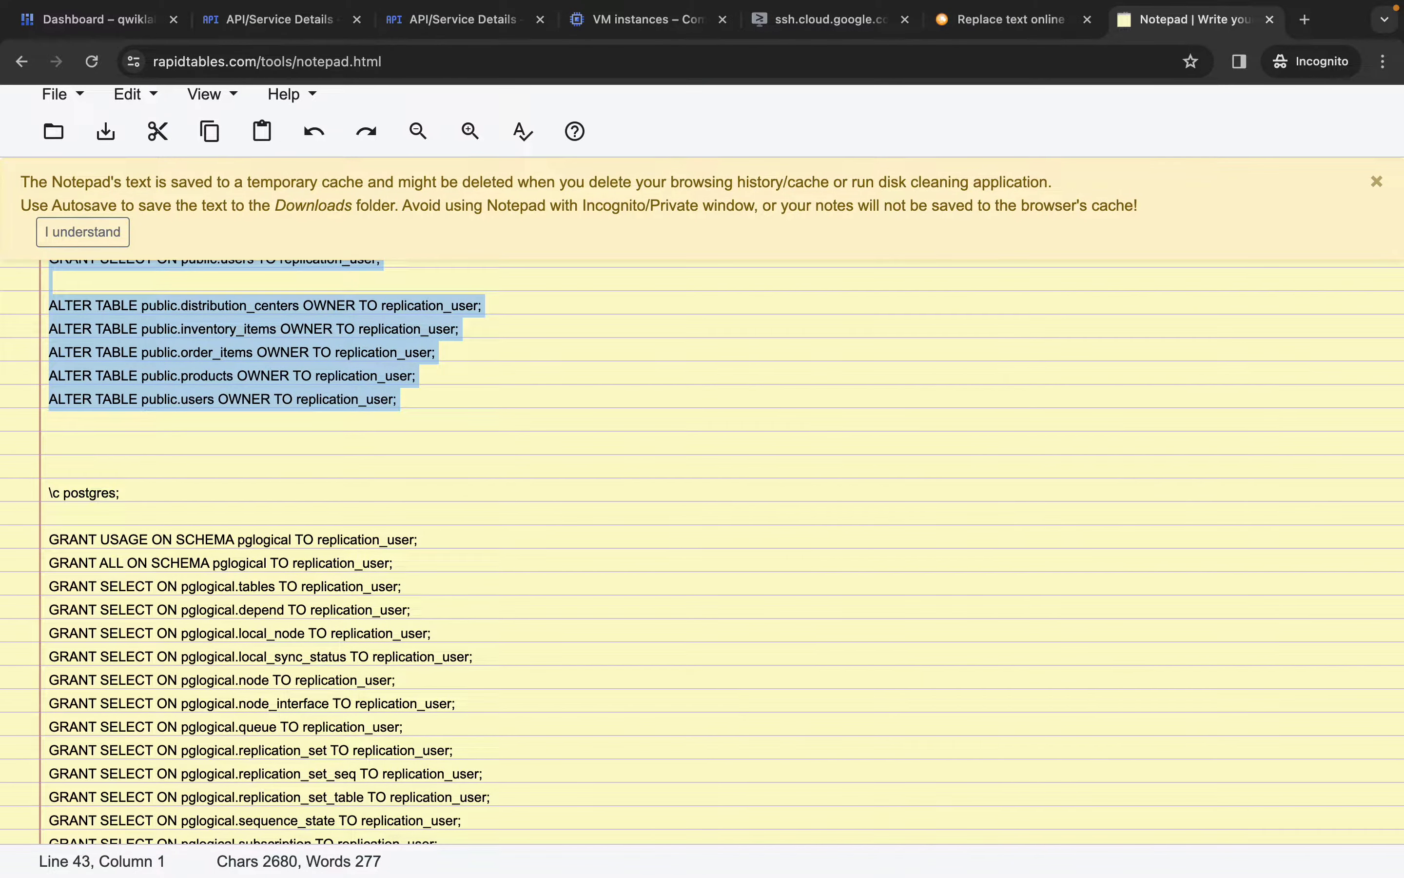
scroll(439, 540, "up", 10)
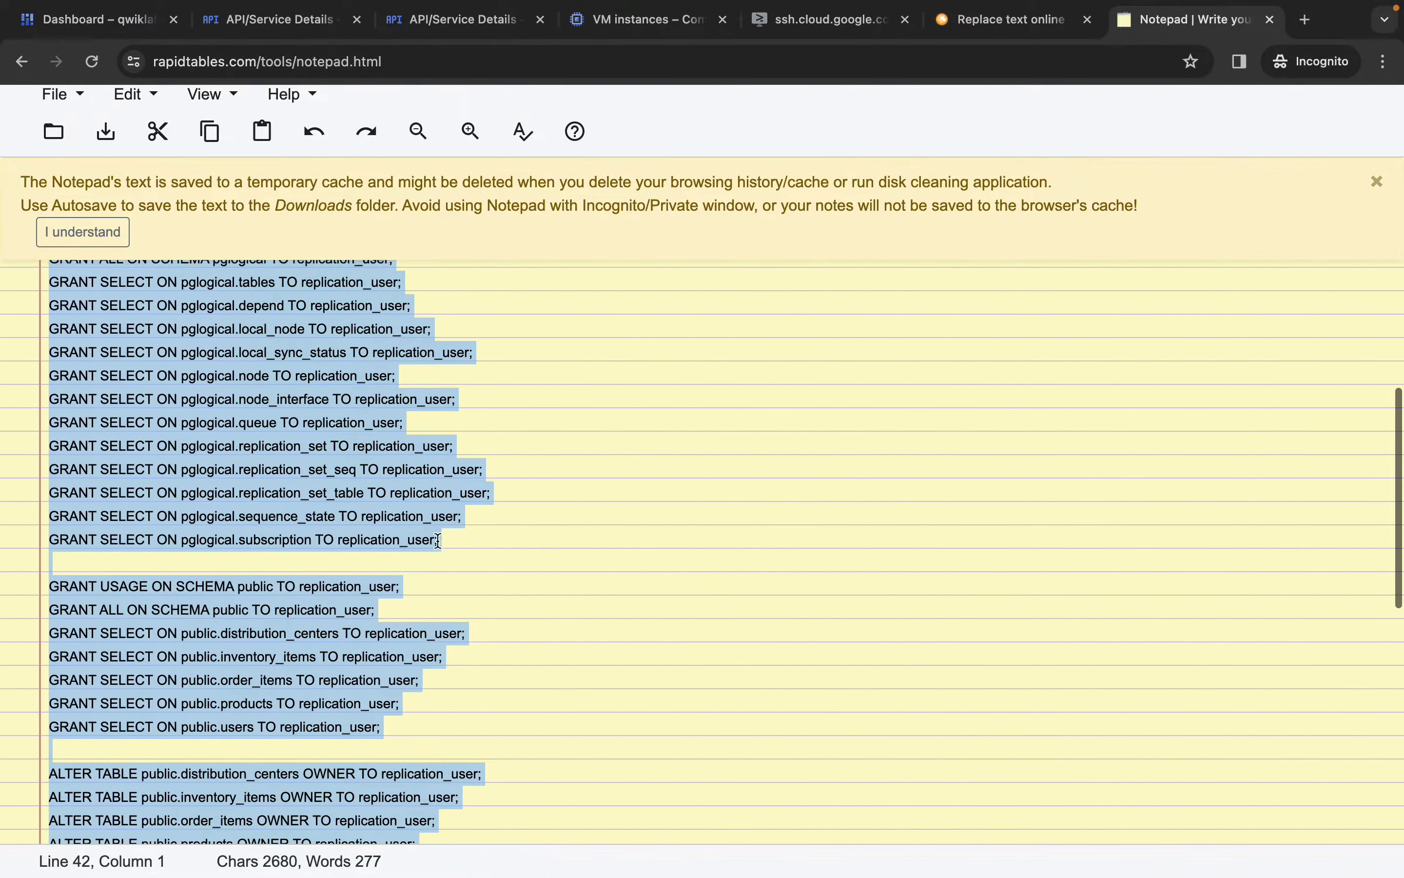
scroll(439, 540, "down", 2)
scroll(438, 539, "down", 2)
scroll(439, 540, "up", 3)
scroll(438, 540, "down", 4)
scroll(438, 540, "up", 3)
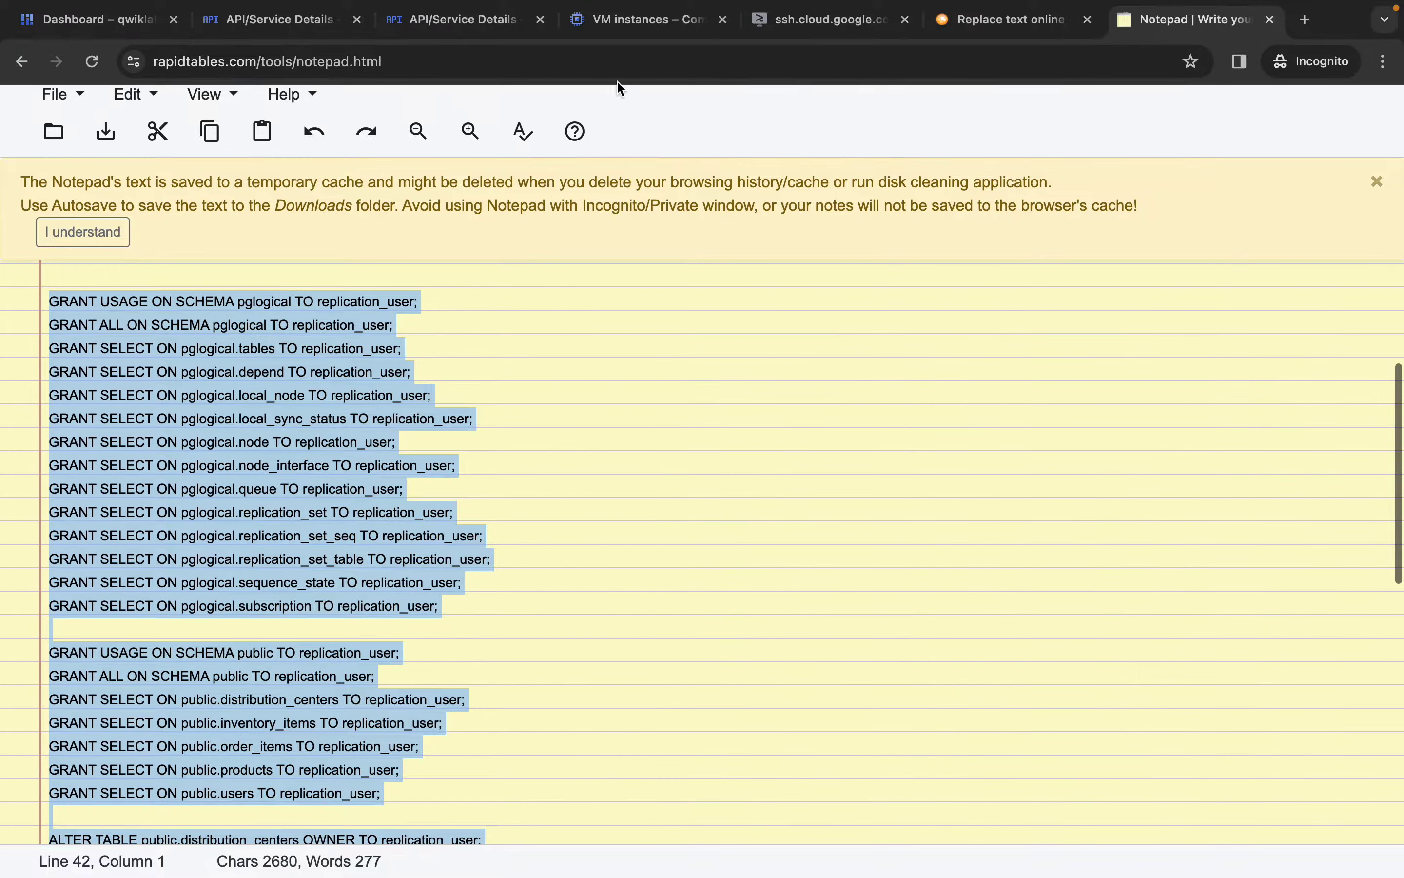
left_click(429, 137)
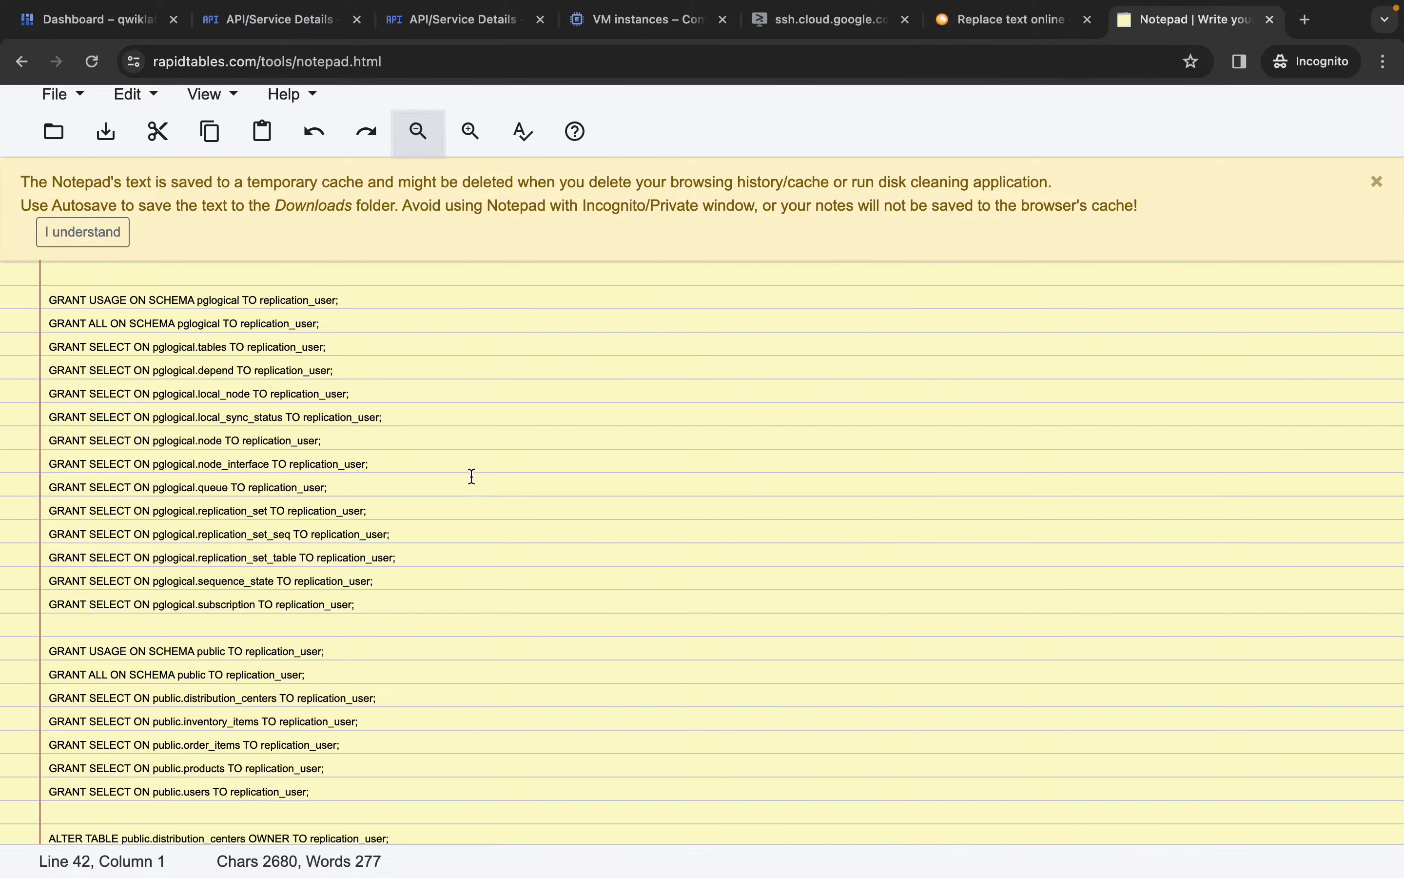
scroll(418, 655, "down", 3)
scroll(417, 658, "up", 7)
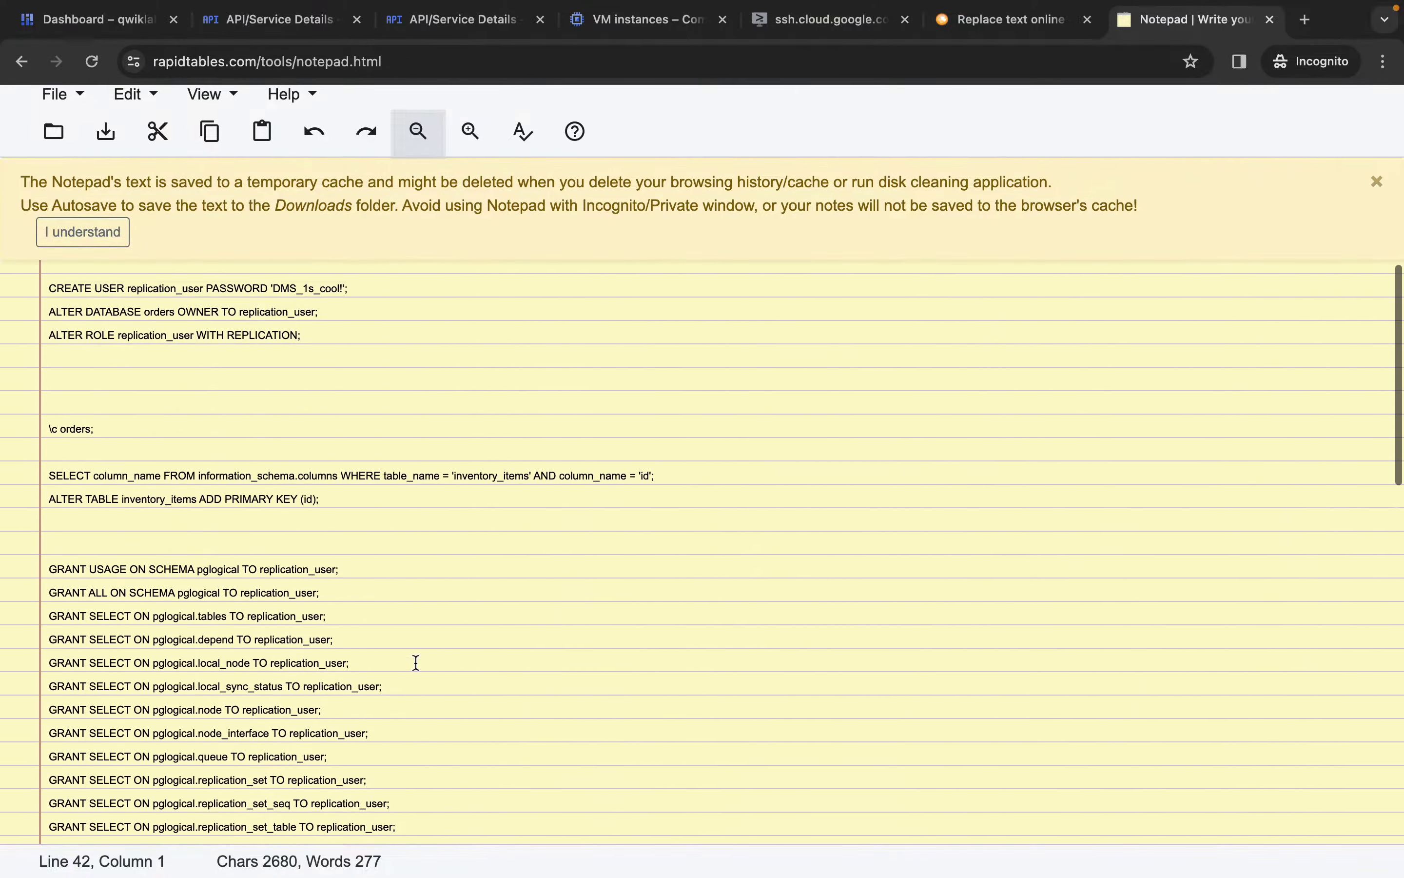
scroll(416, 662, "down", 1)
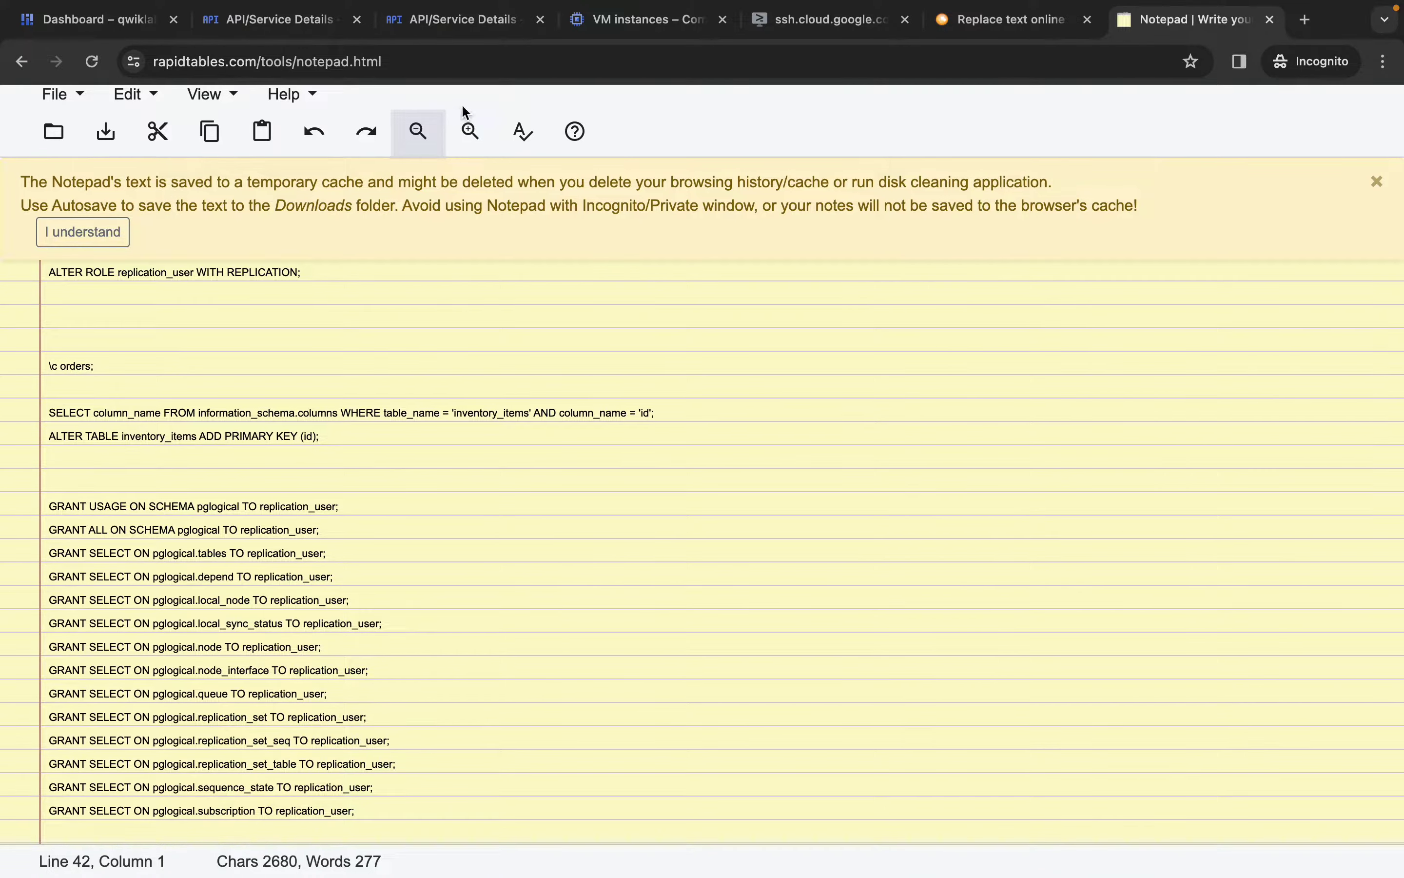
left_click(470, 131)
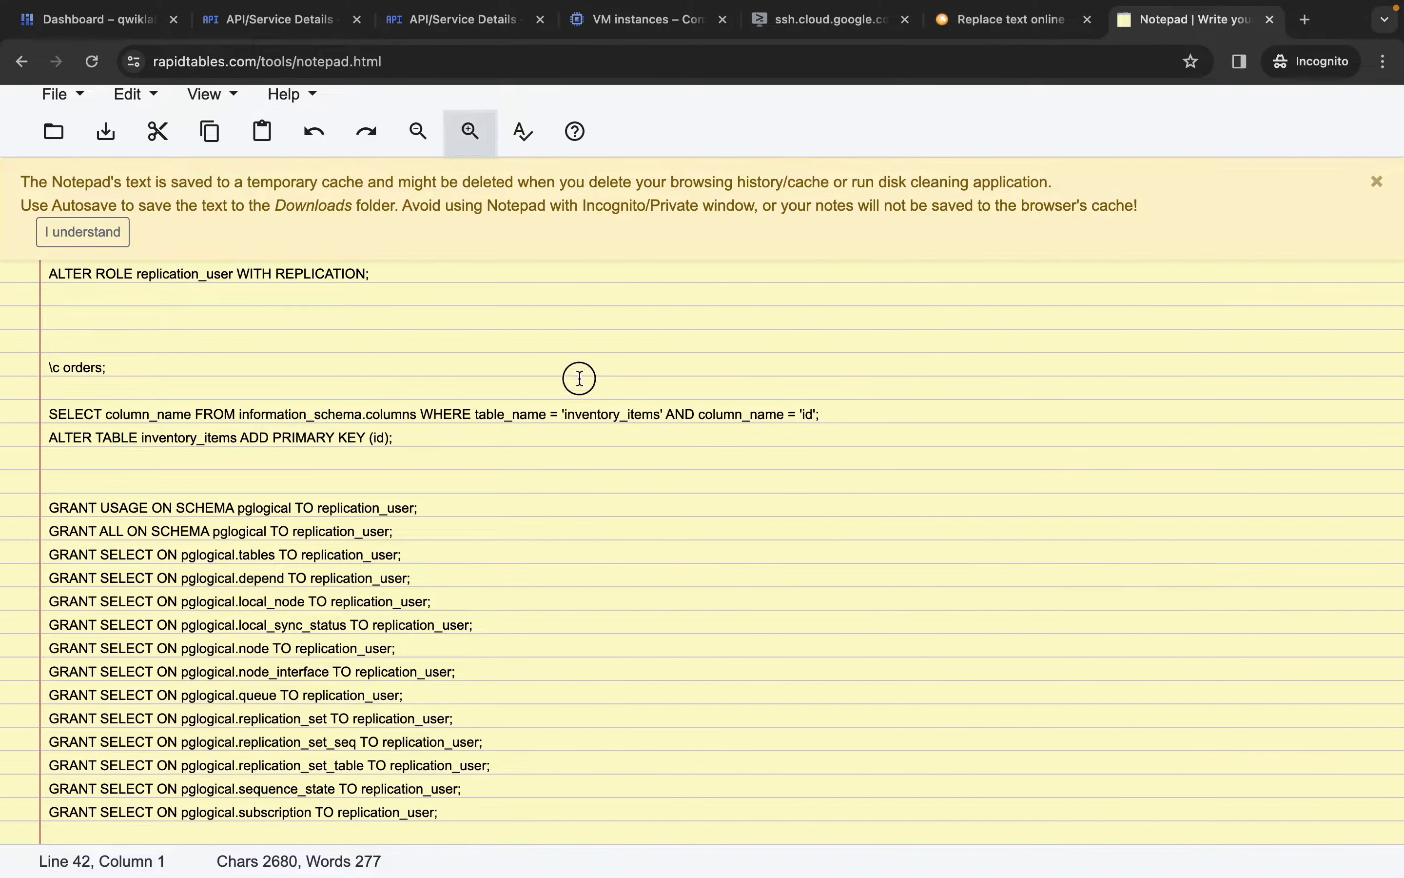
Copy the pglogical and public GRANT and ALTER TABLE OWNER statements for replication_user and run them on the orders database in the SSH psql session
scroll(580, 379, "down", 3)
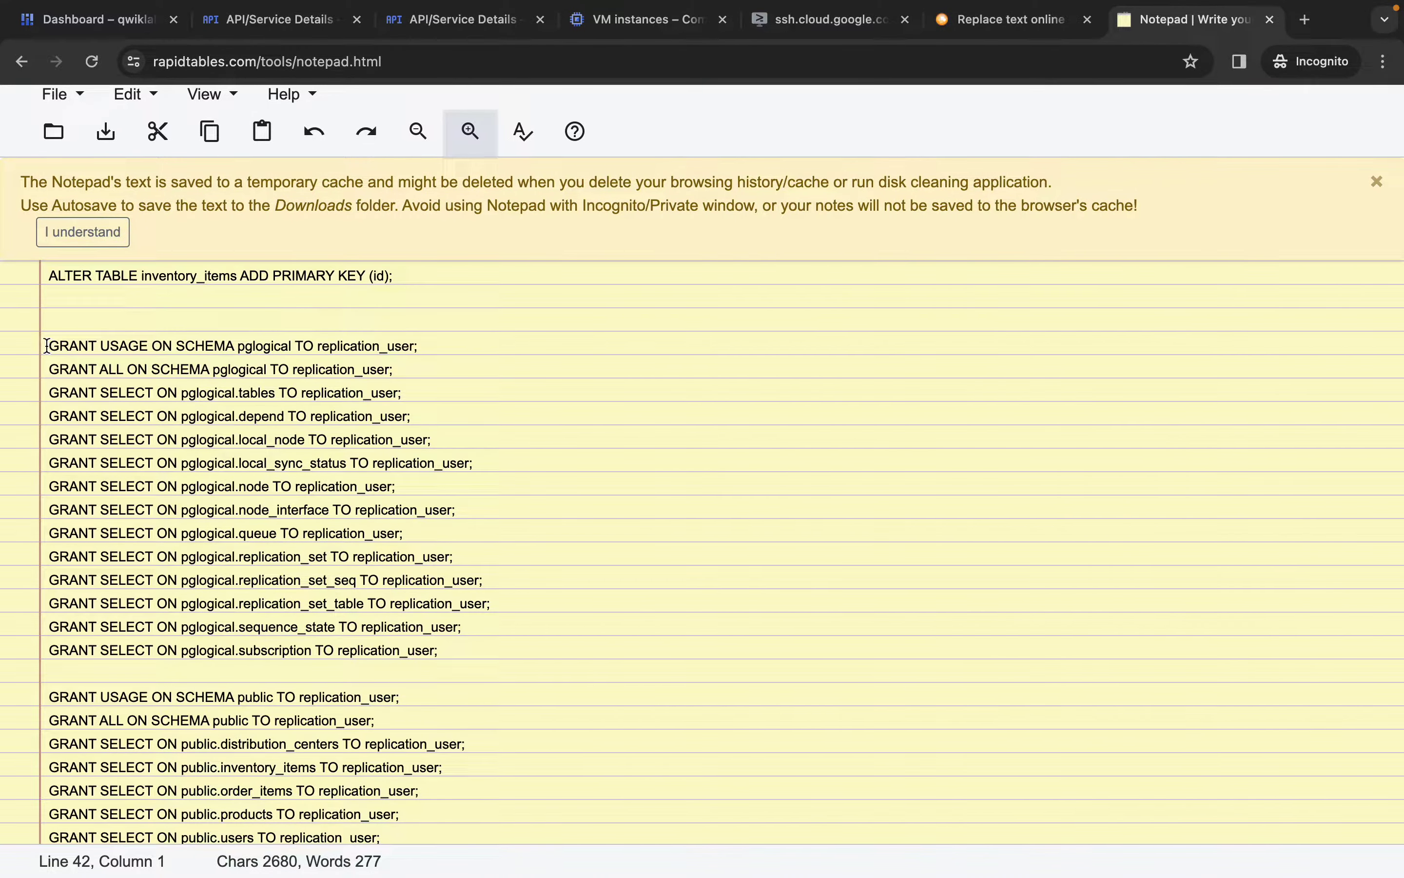
left_click_drag(46, 345, 414, 521)
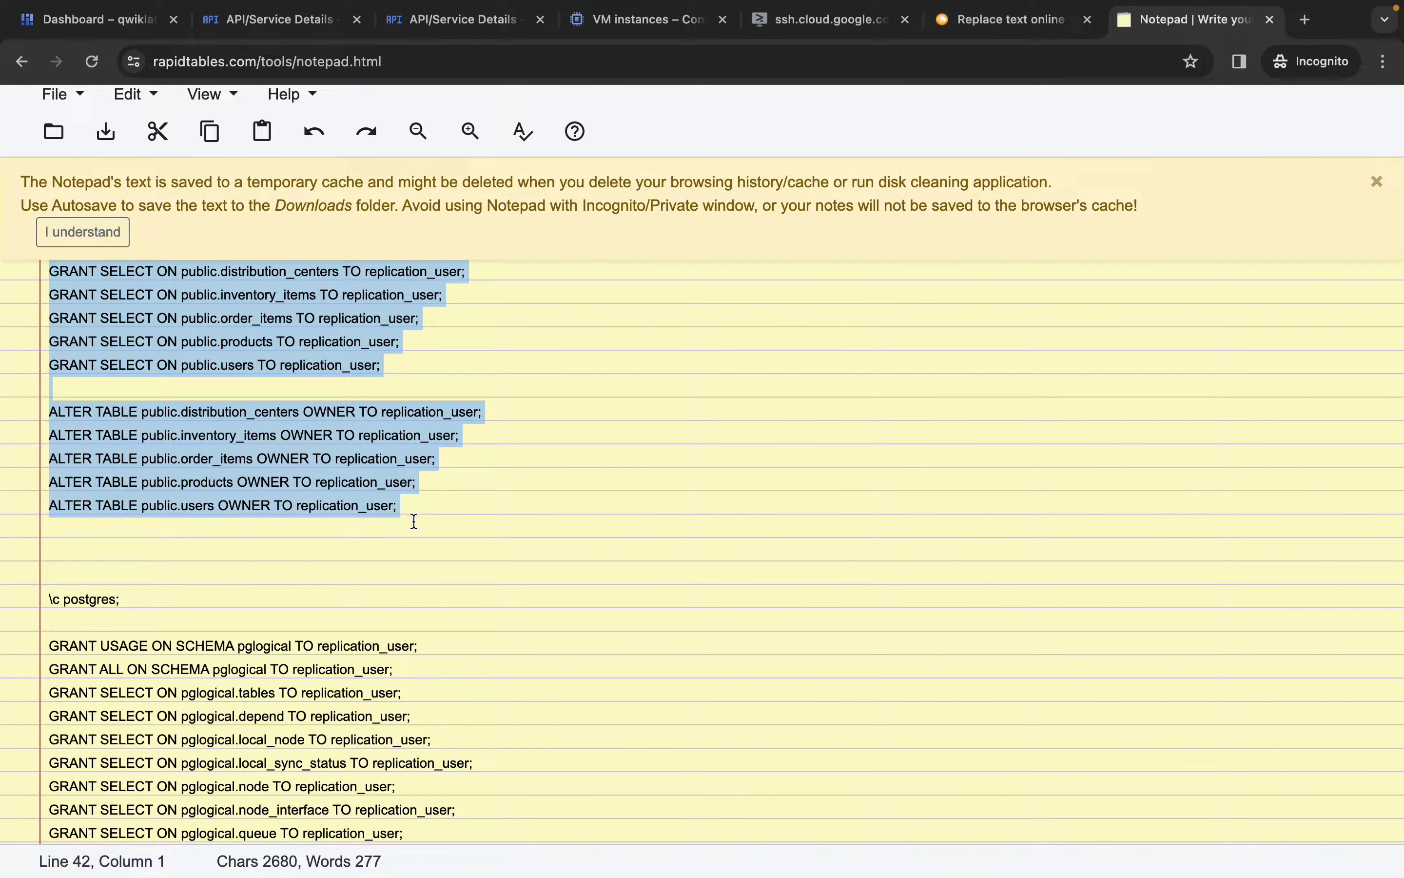
scroll(414, 521, "up", 10)
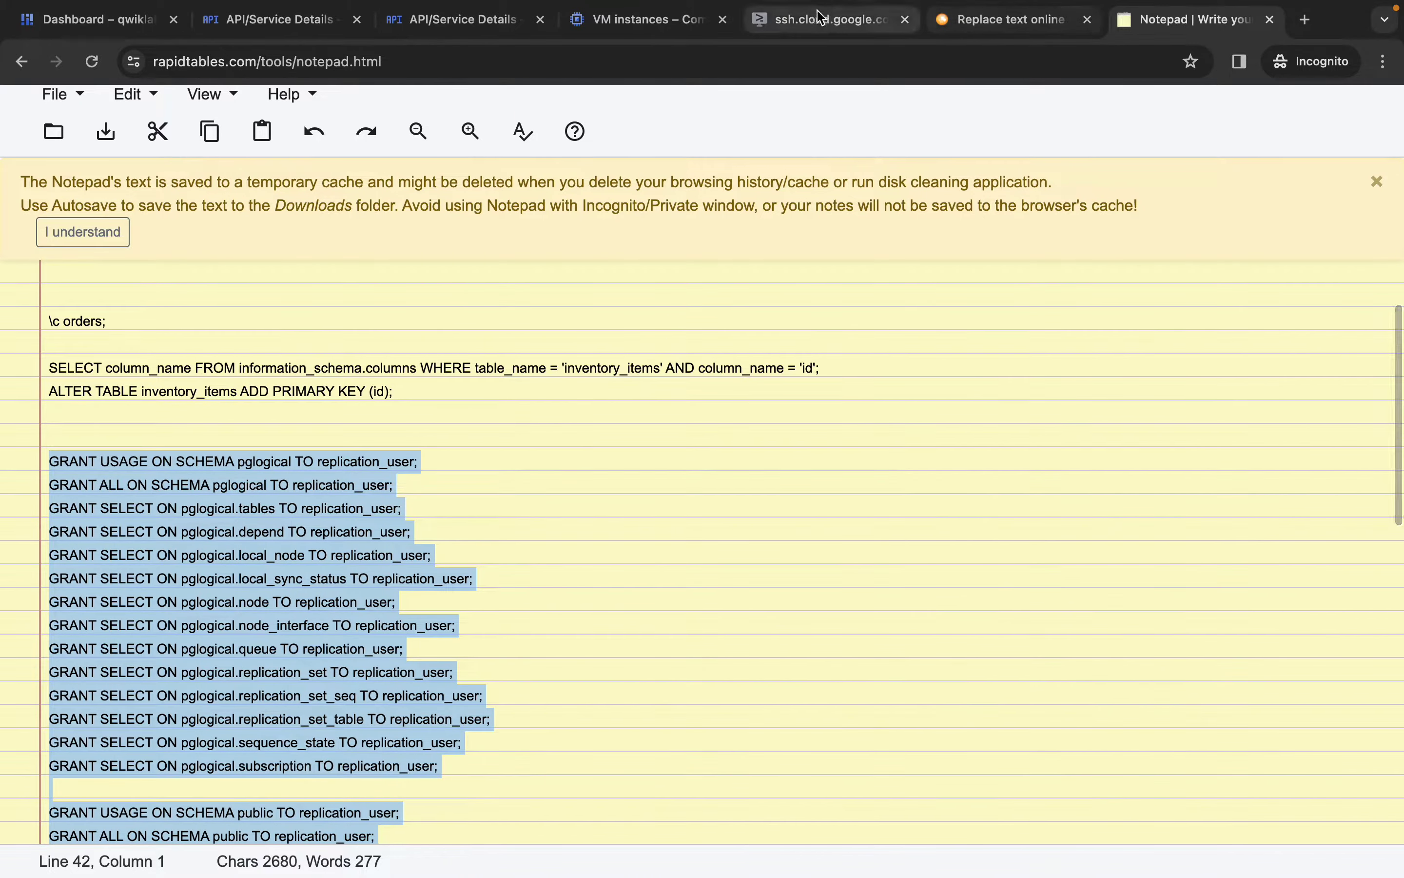
left_click(800, 19)
key("super+v")
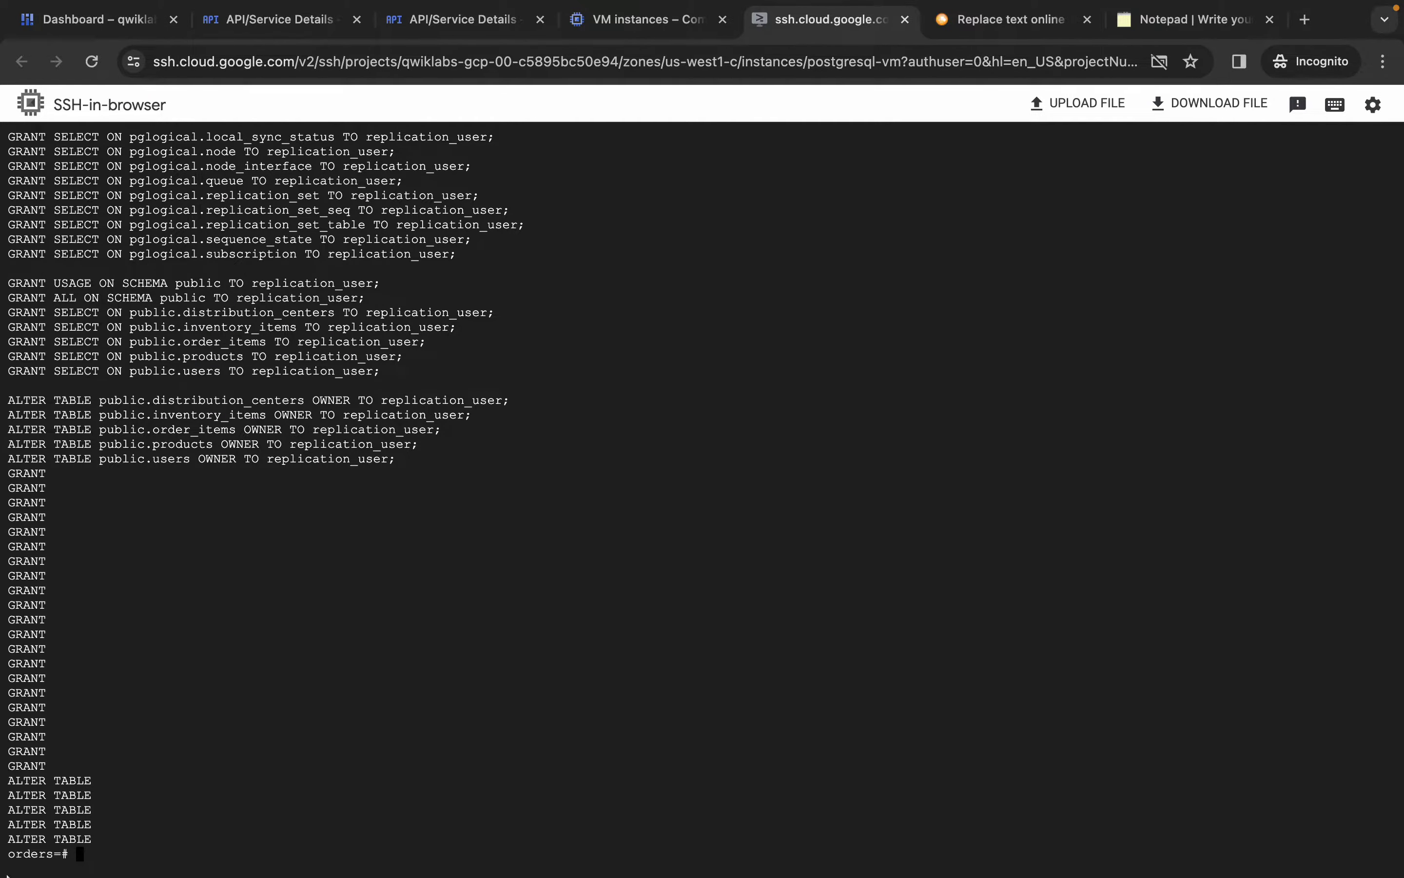
Copy \c postgres; from the online notepad and run it in the SSH psql session to switch databases
left_click(1199, 19)
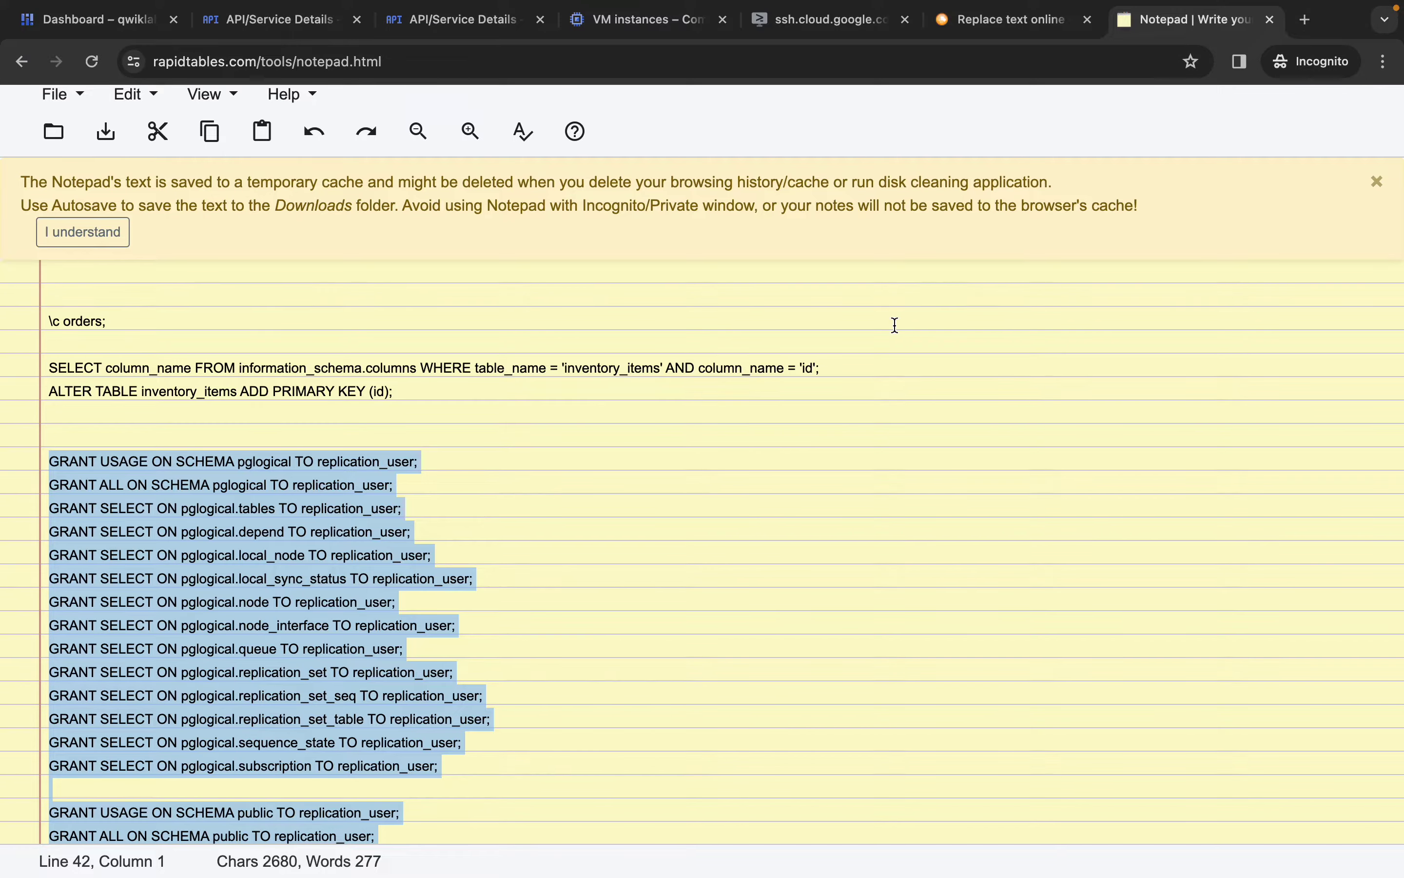
scroll(894, 322, "down", 10)
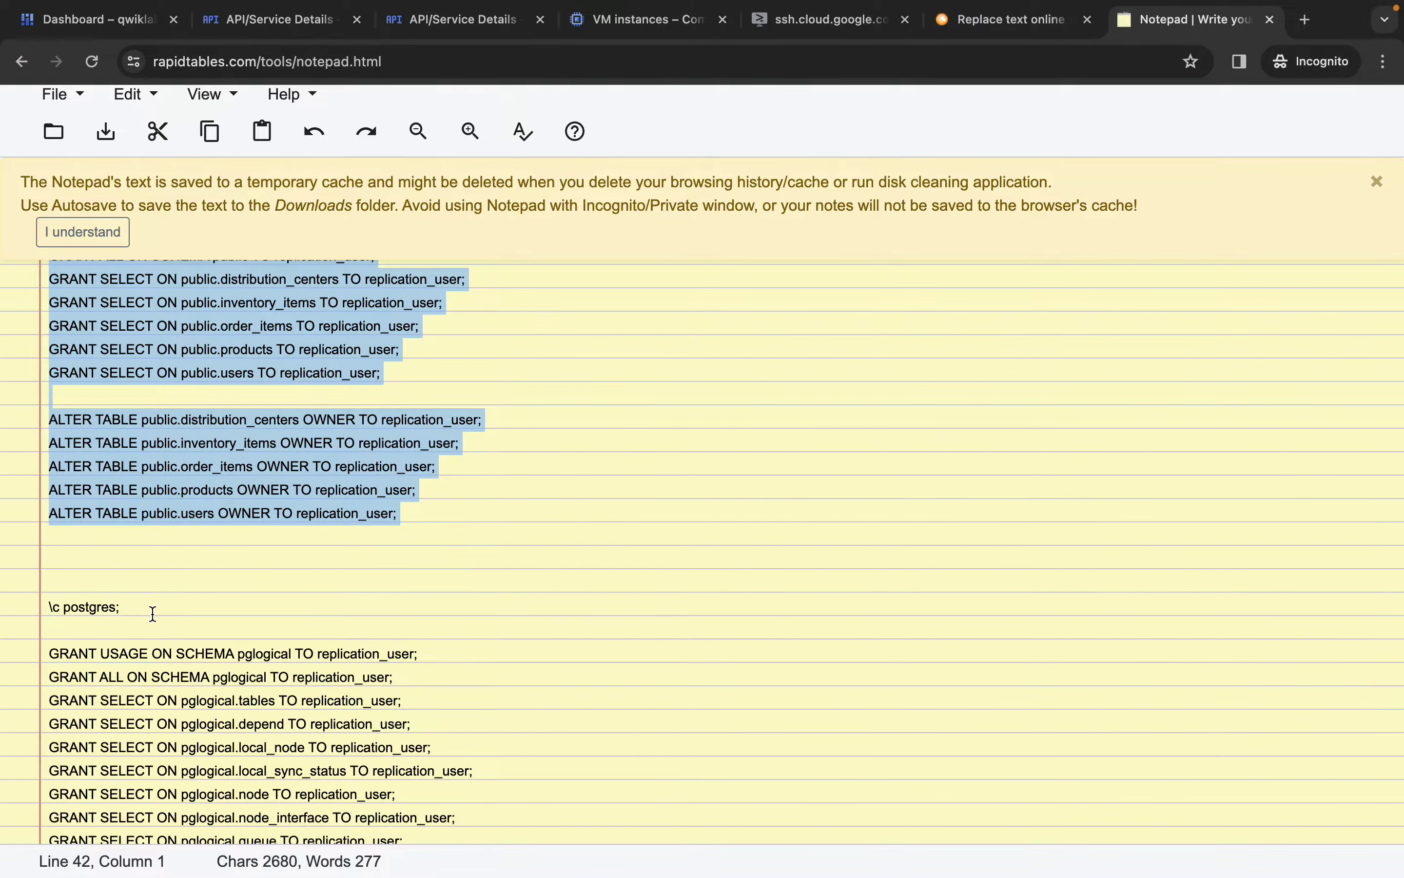
left_click_drag(149, 612, 52, 606)
key("super+c")
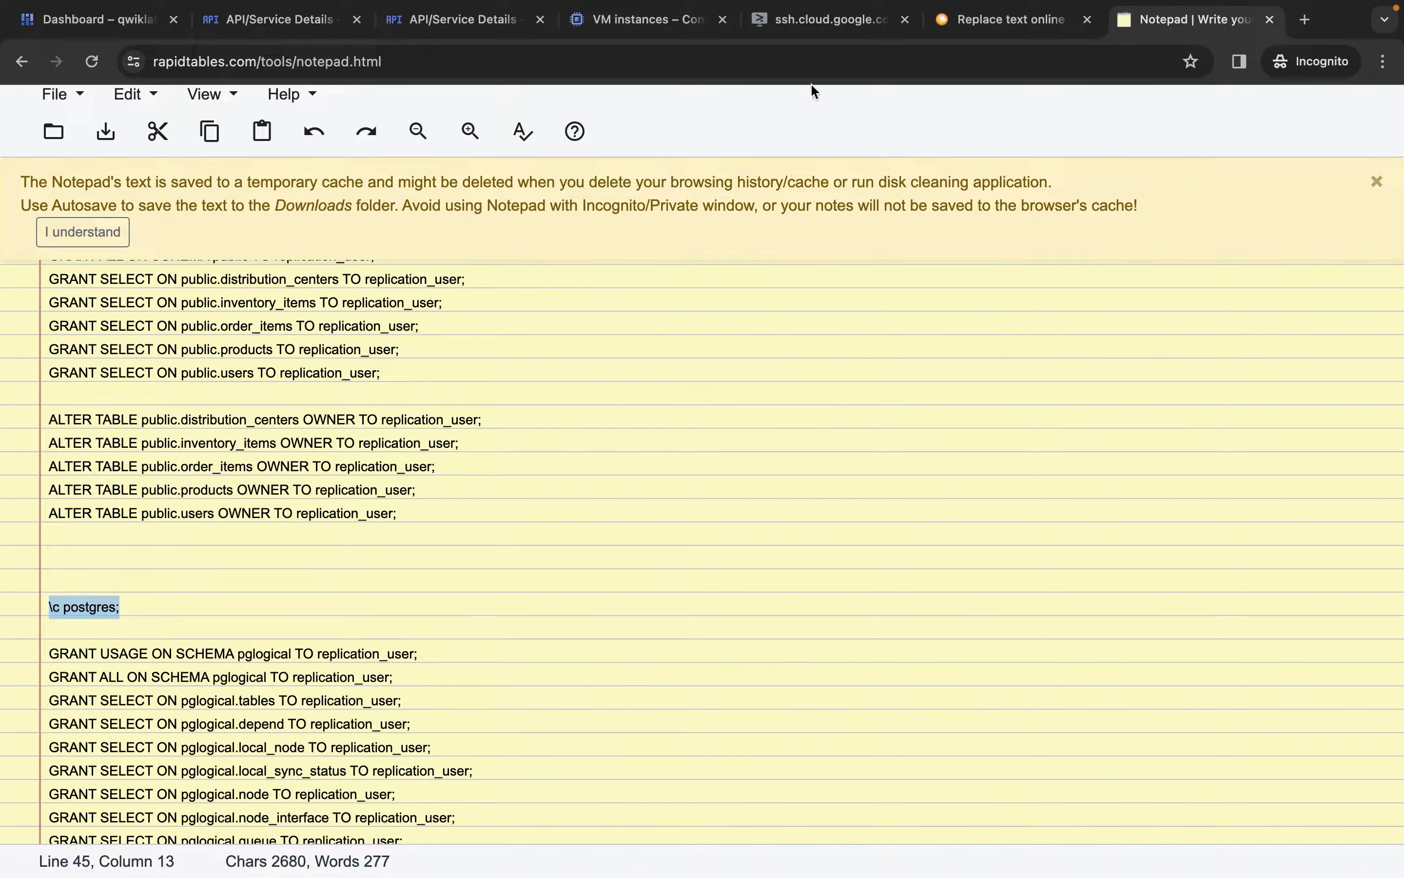
left_click(829, 19)
key("super+v")
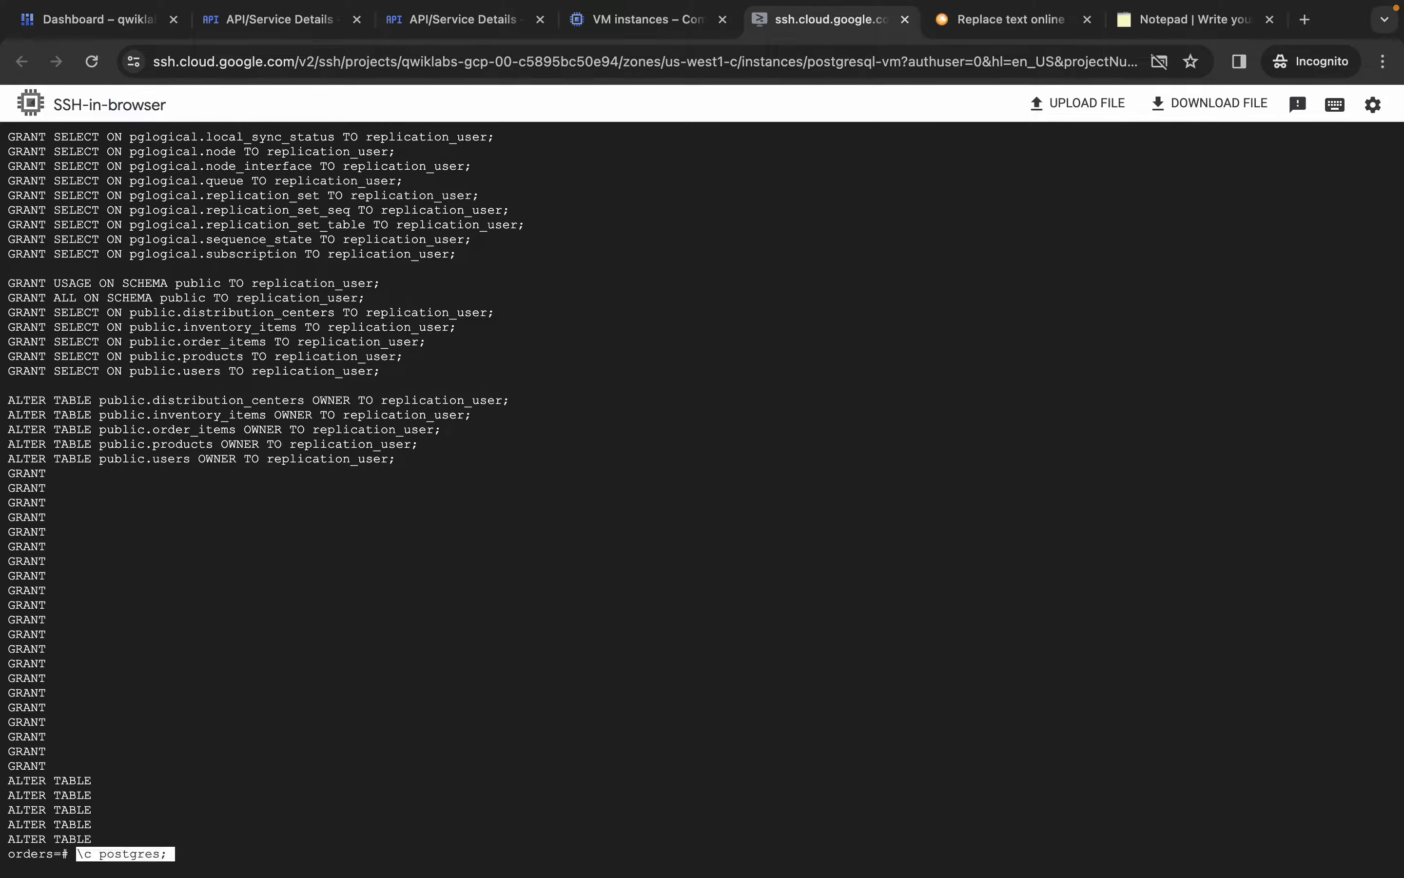
key("Return")
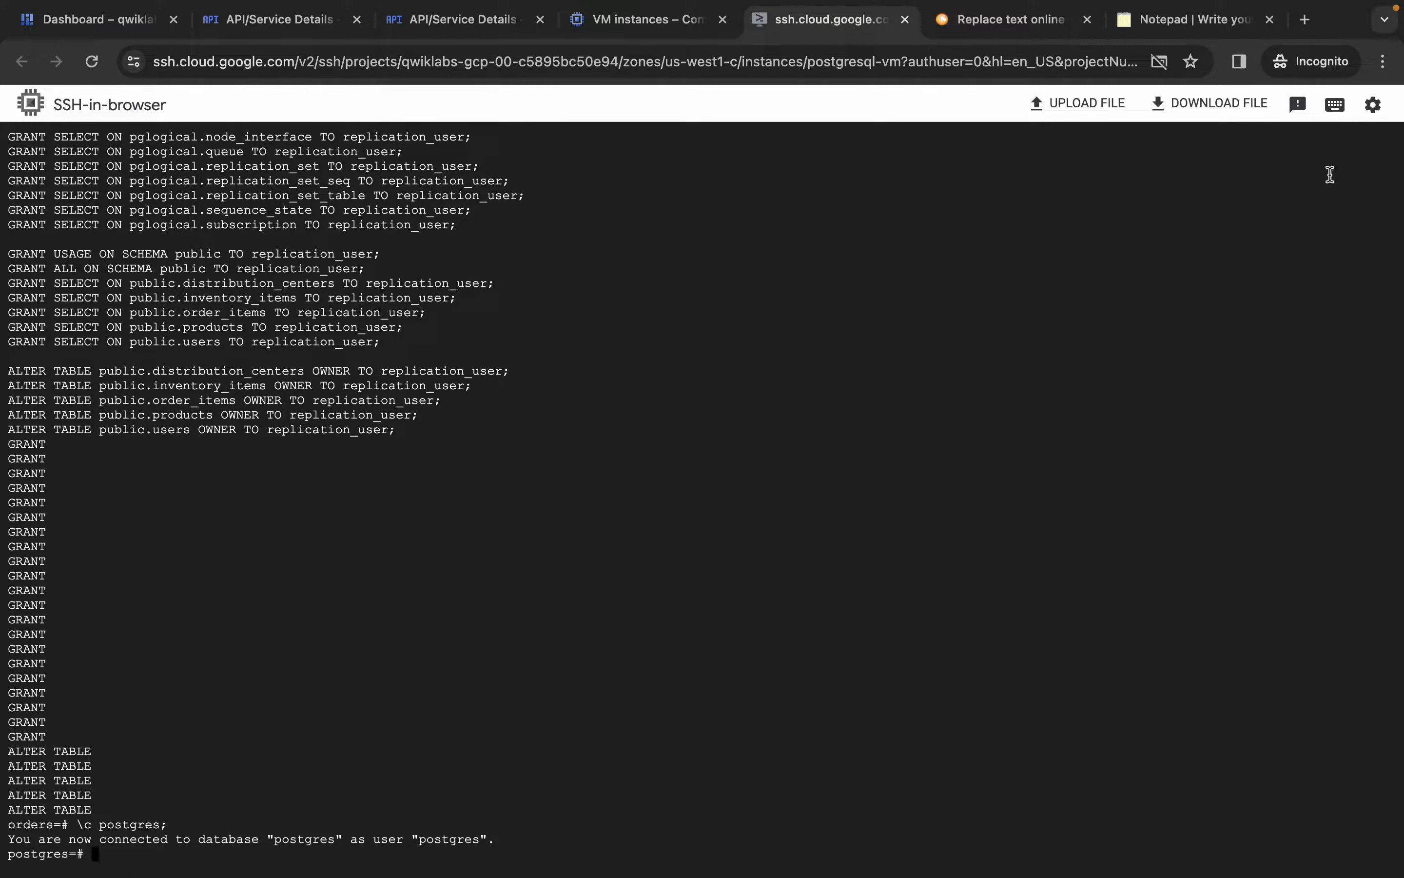
Copy the pglogical GRANT statements below \c postgres; from the online notepad and run them on the postgres database in the SSH psql session
left_click(1167, 21)
scroll(805, 542, "down", 6)
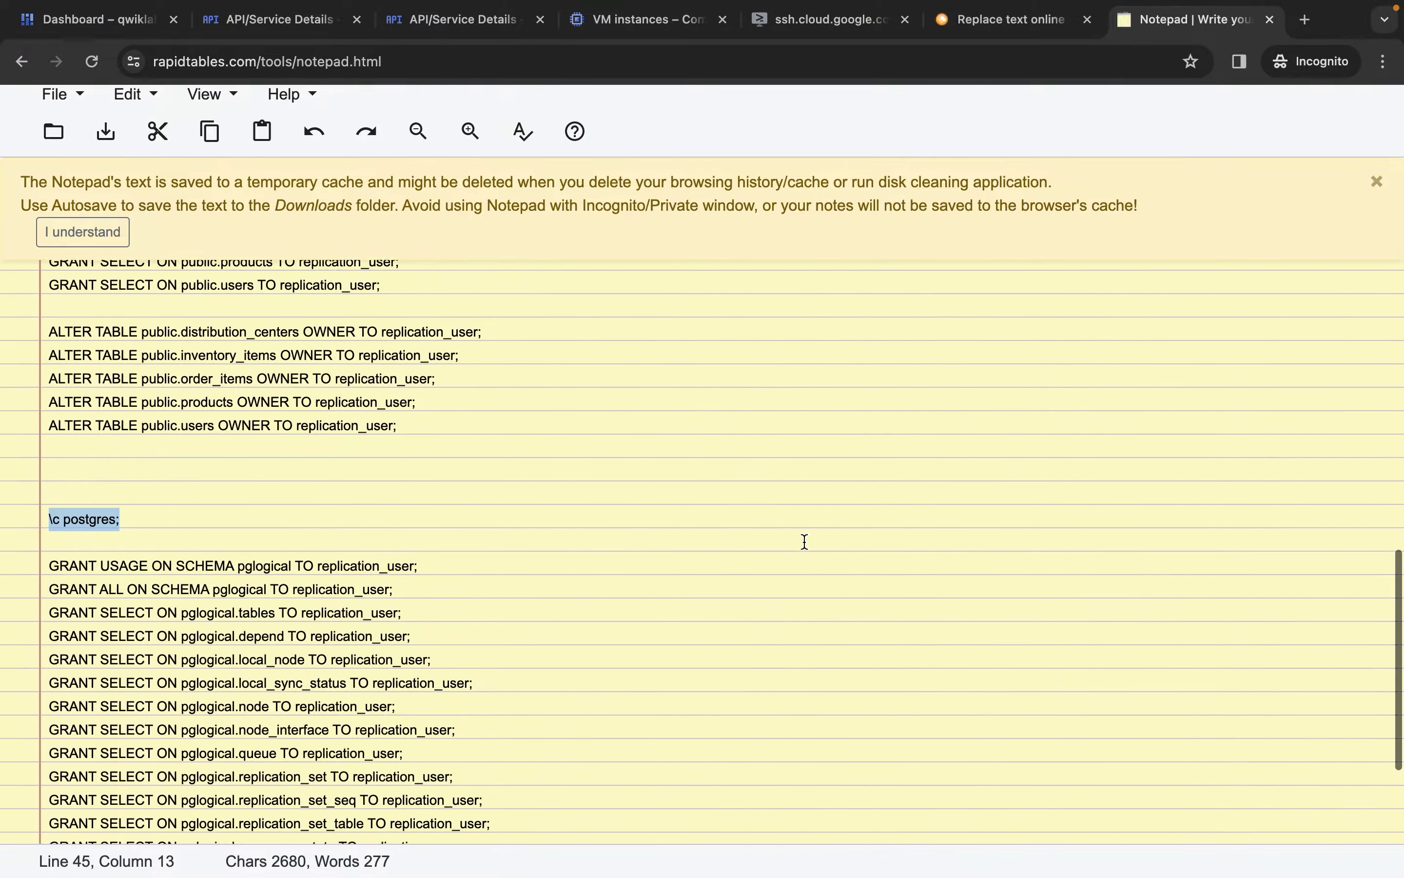
left_click(510, 659)
left_click_drag(510, 658, 46, 323)
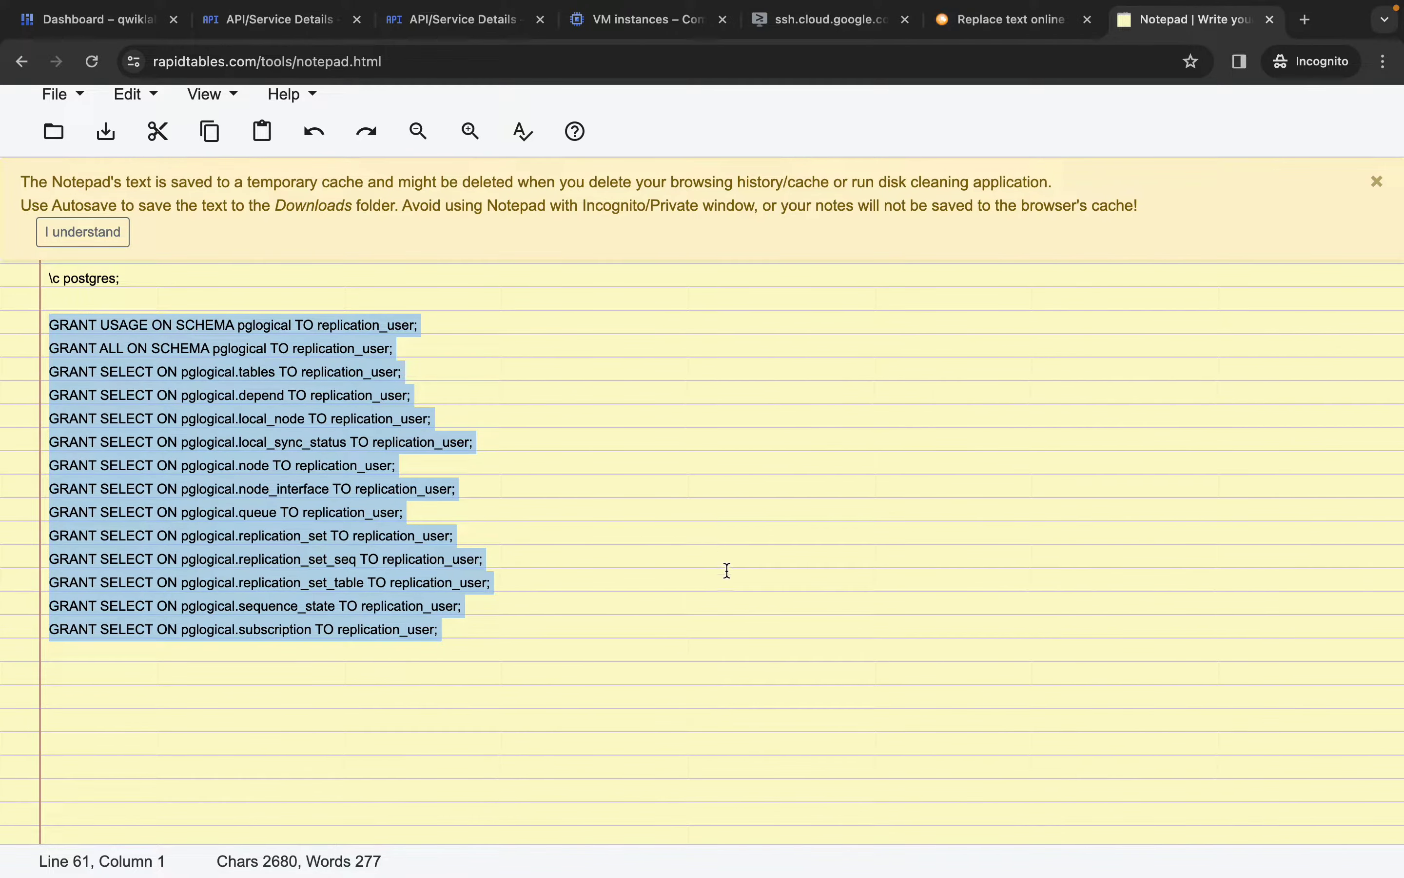
key("ctrl+c")
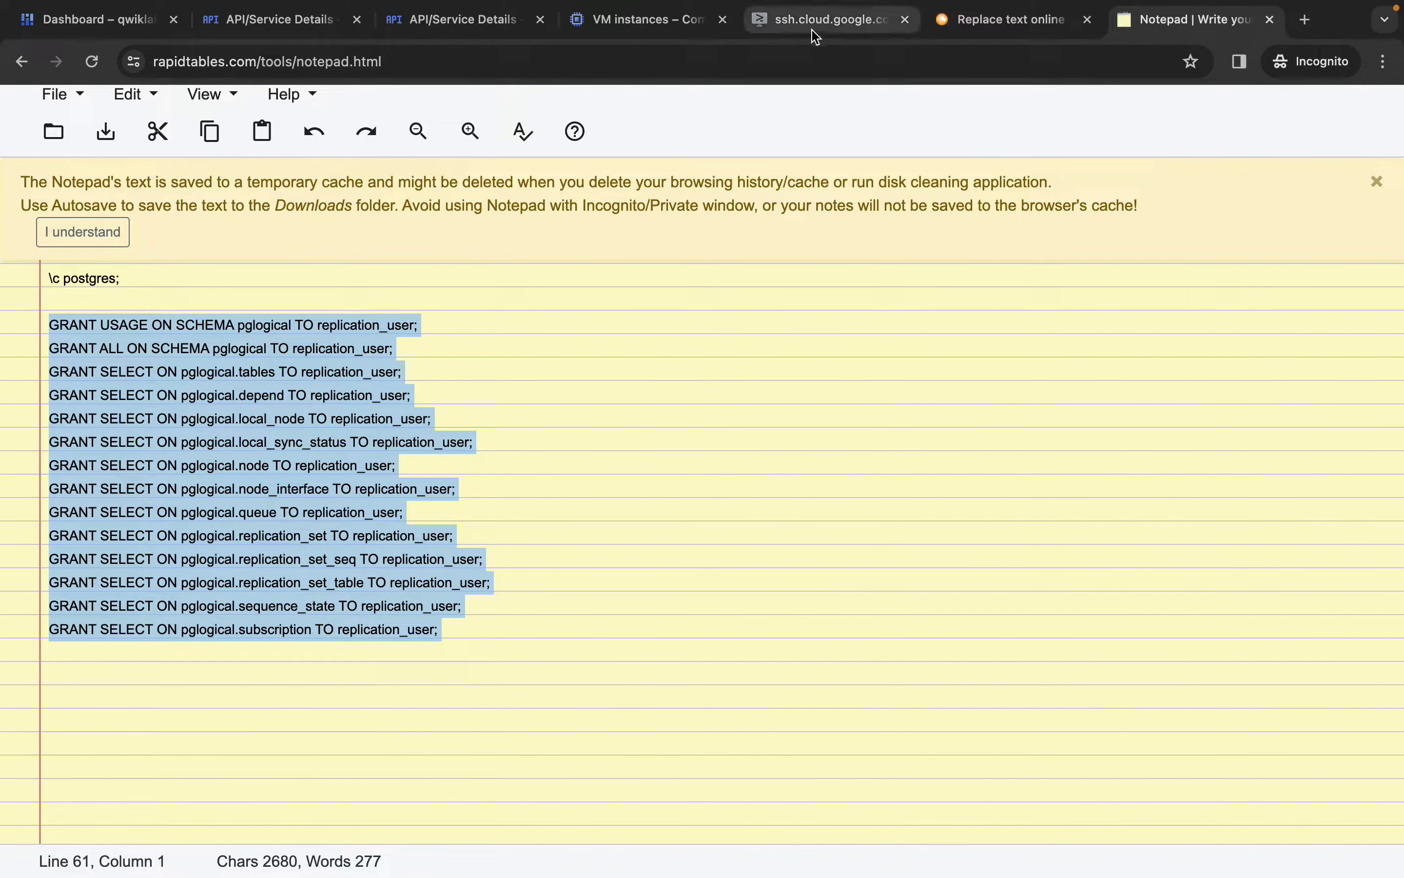
left_click(813, 22)
key("ctrl+v")
key("Return")
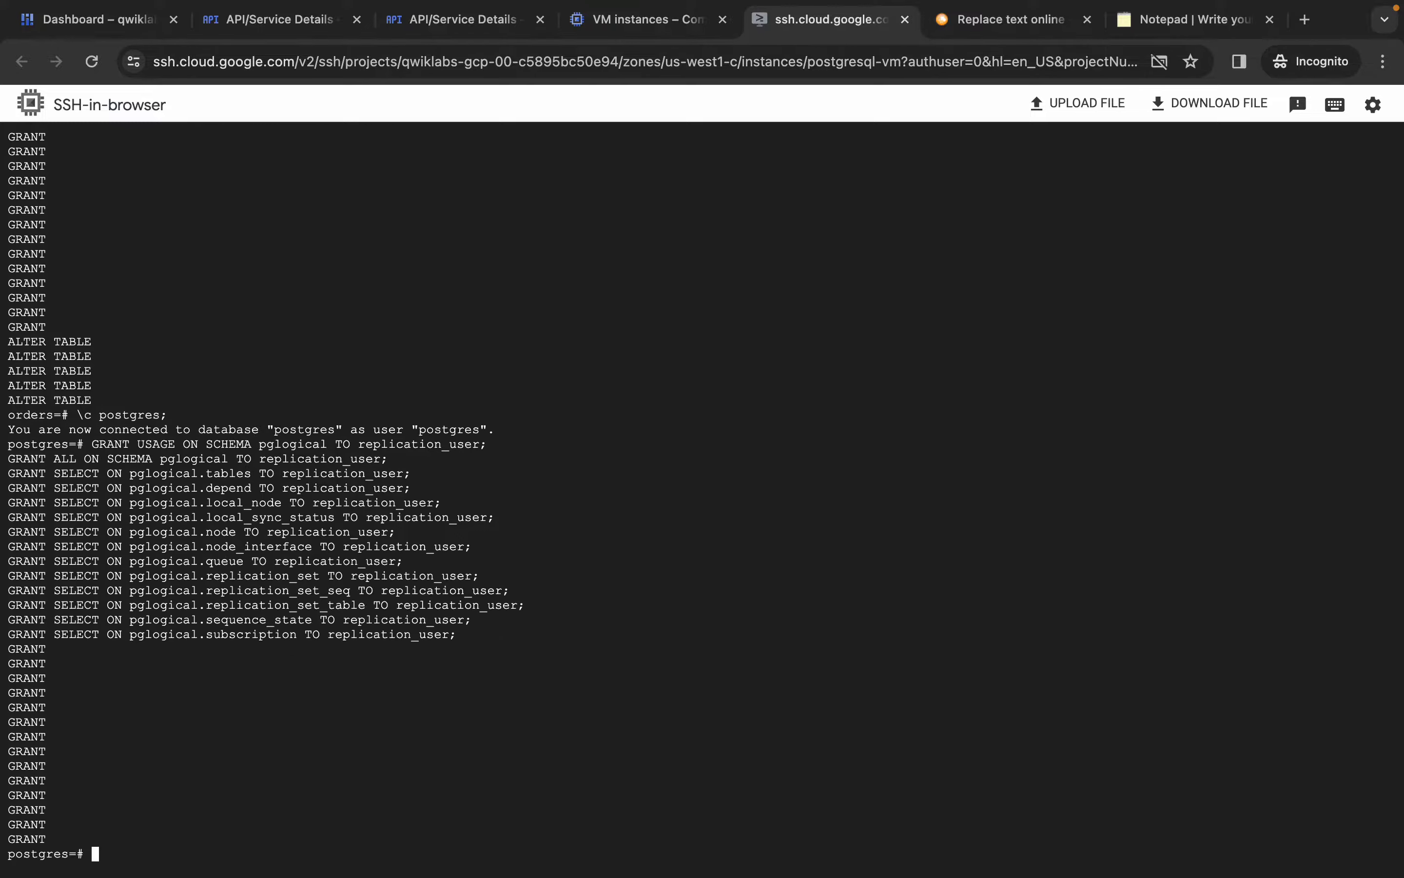
Search the Google Cloud console for "database migration" and open Database Migration to start creating a migration job
left_click(297, 18)
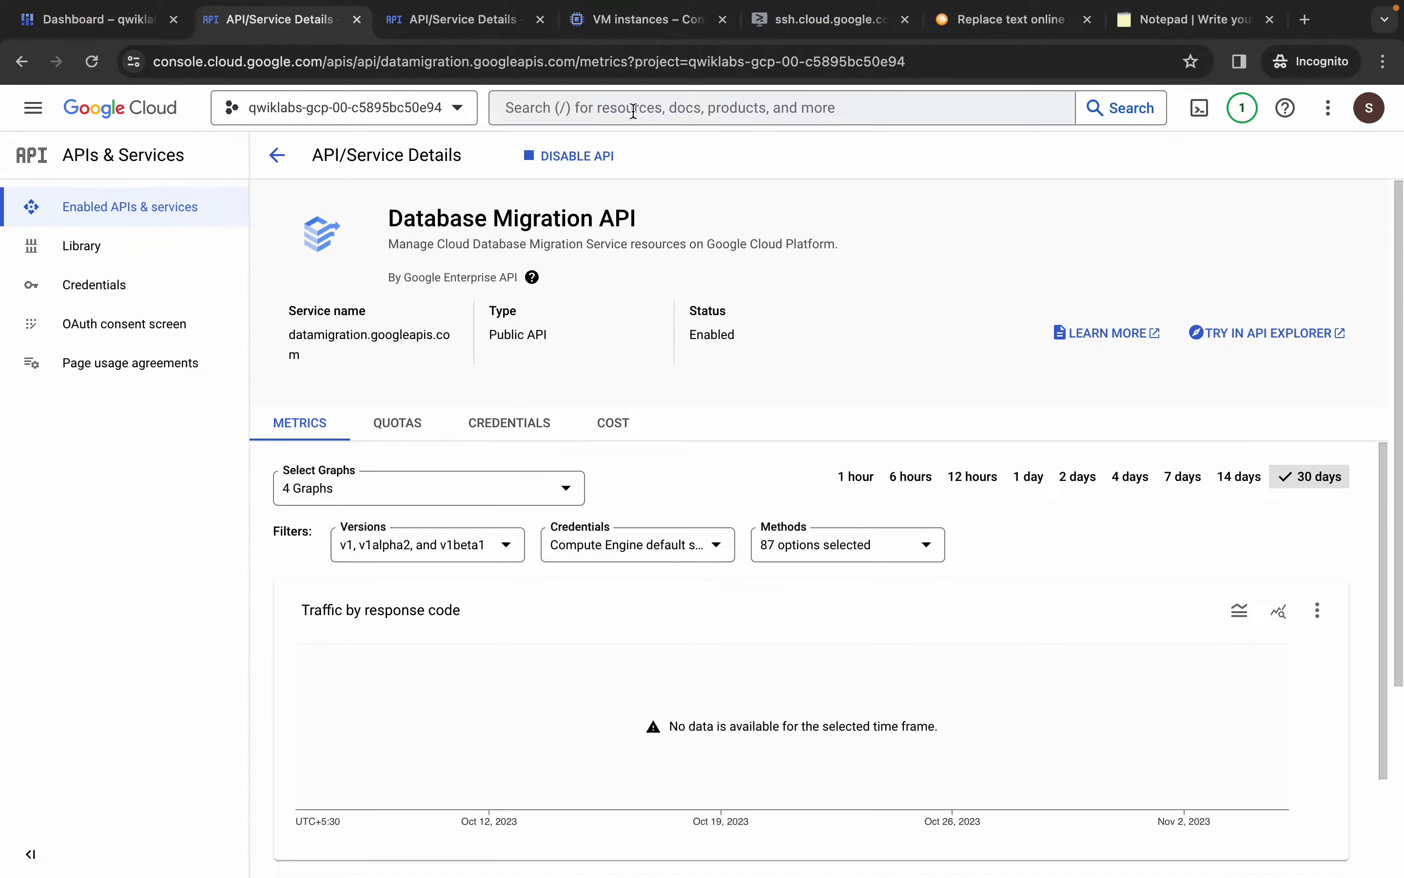
left_click(633, 111)
type("databas")
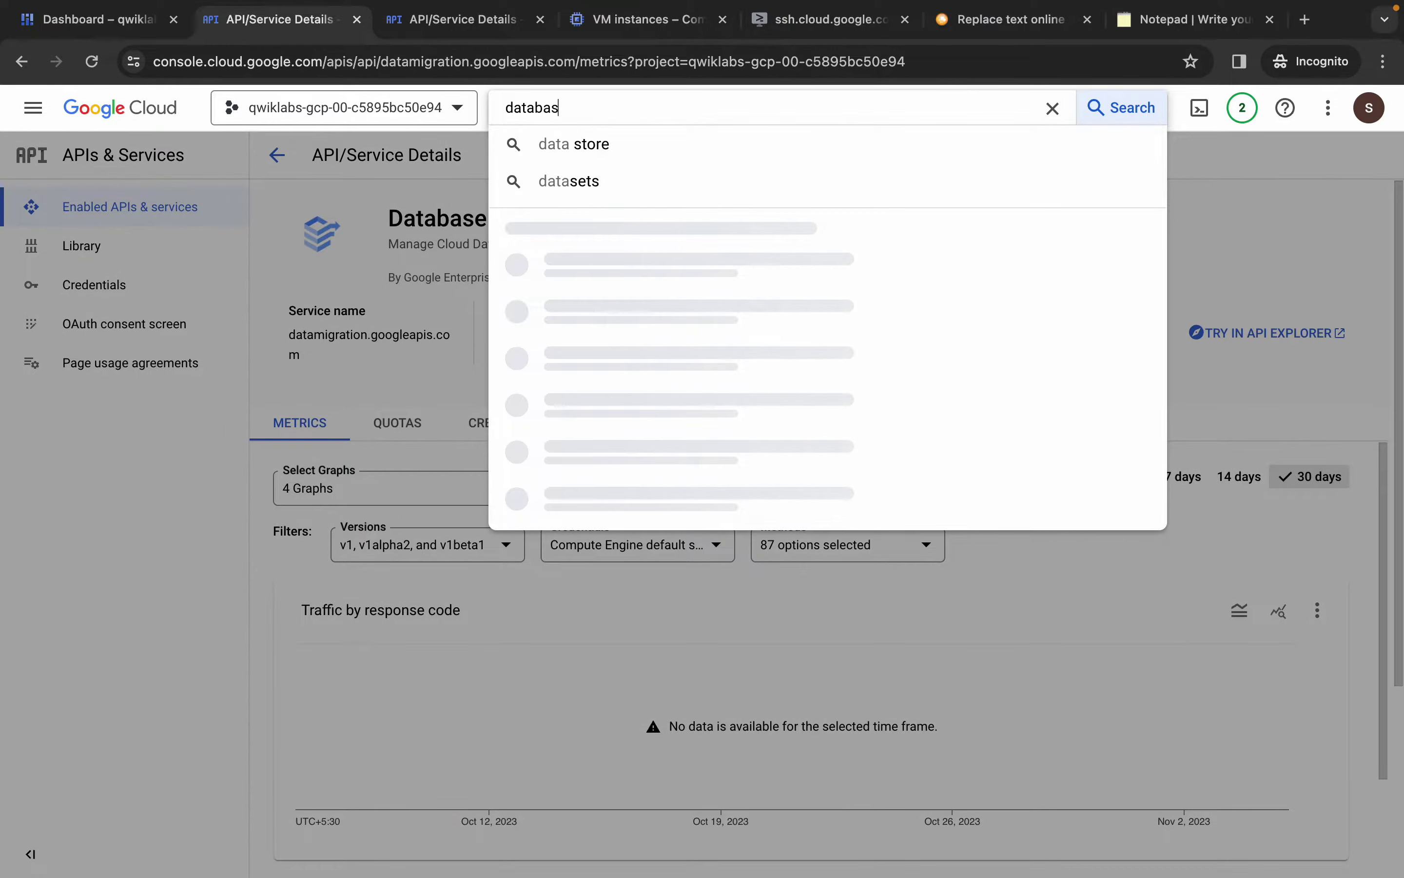
type("e migration")
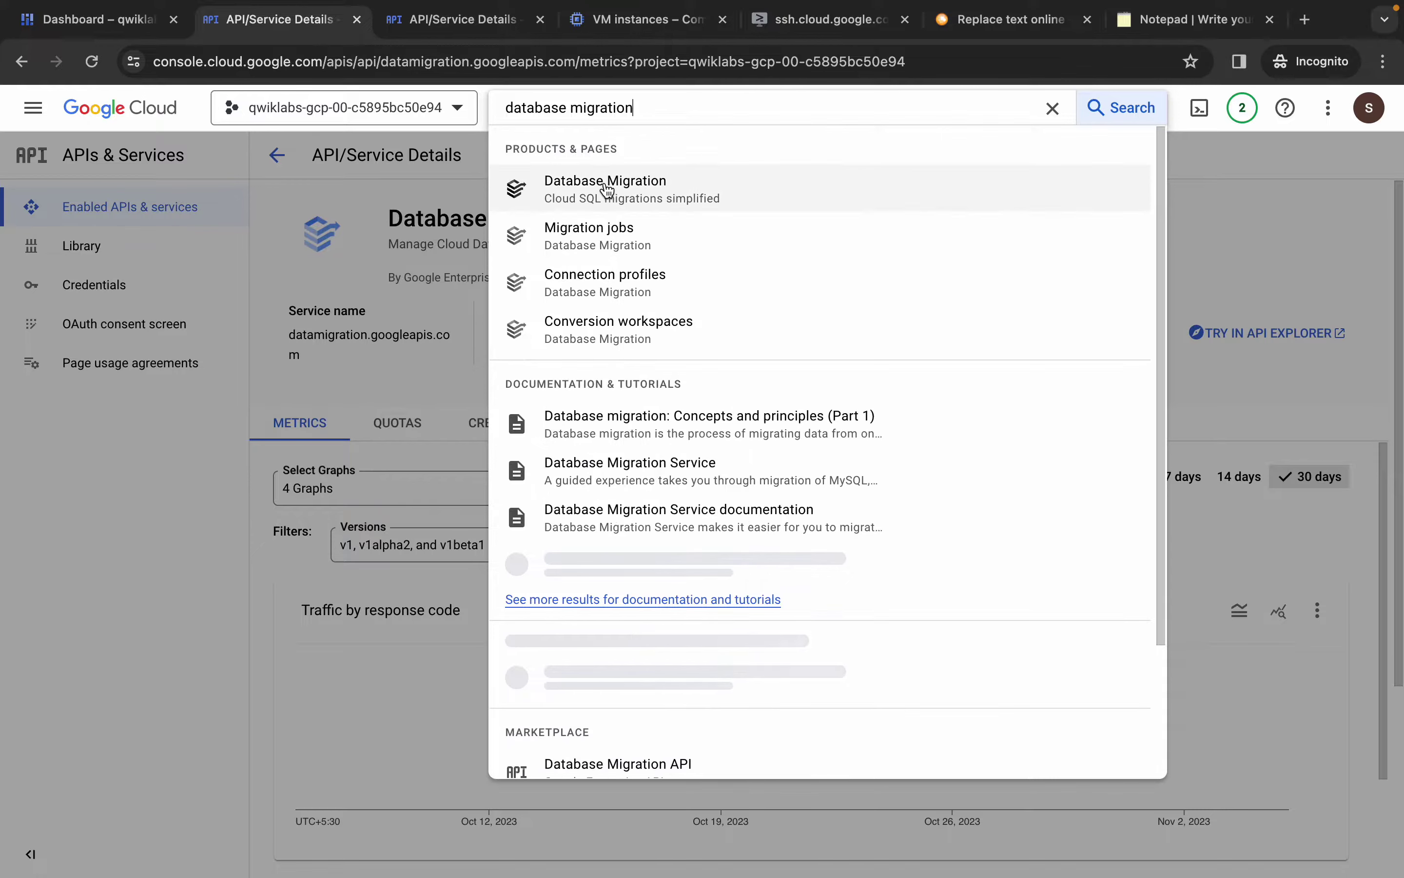
left_click(607, 190)
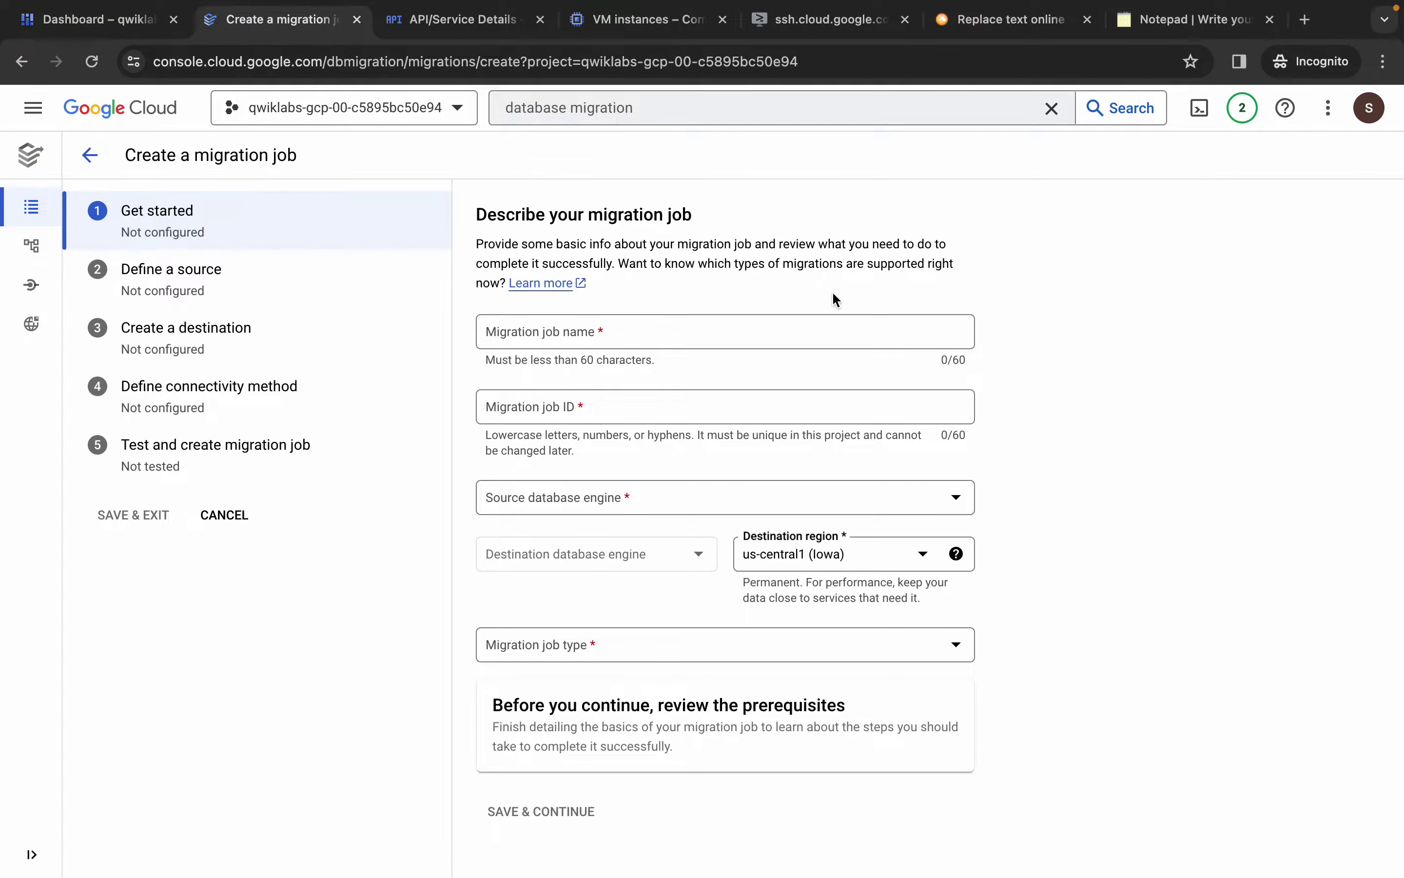
Name the migration job quicklab, with PostgreSQL as the source engine and Cloud SQL for PostgreSQL as the destination engine
right_click(787, 321)
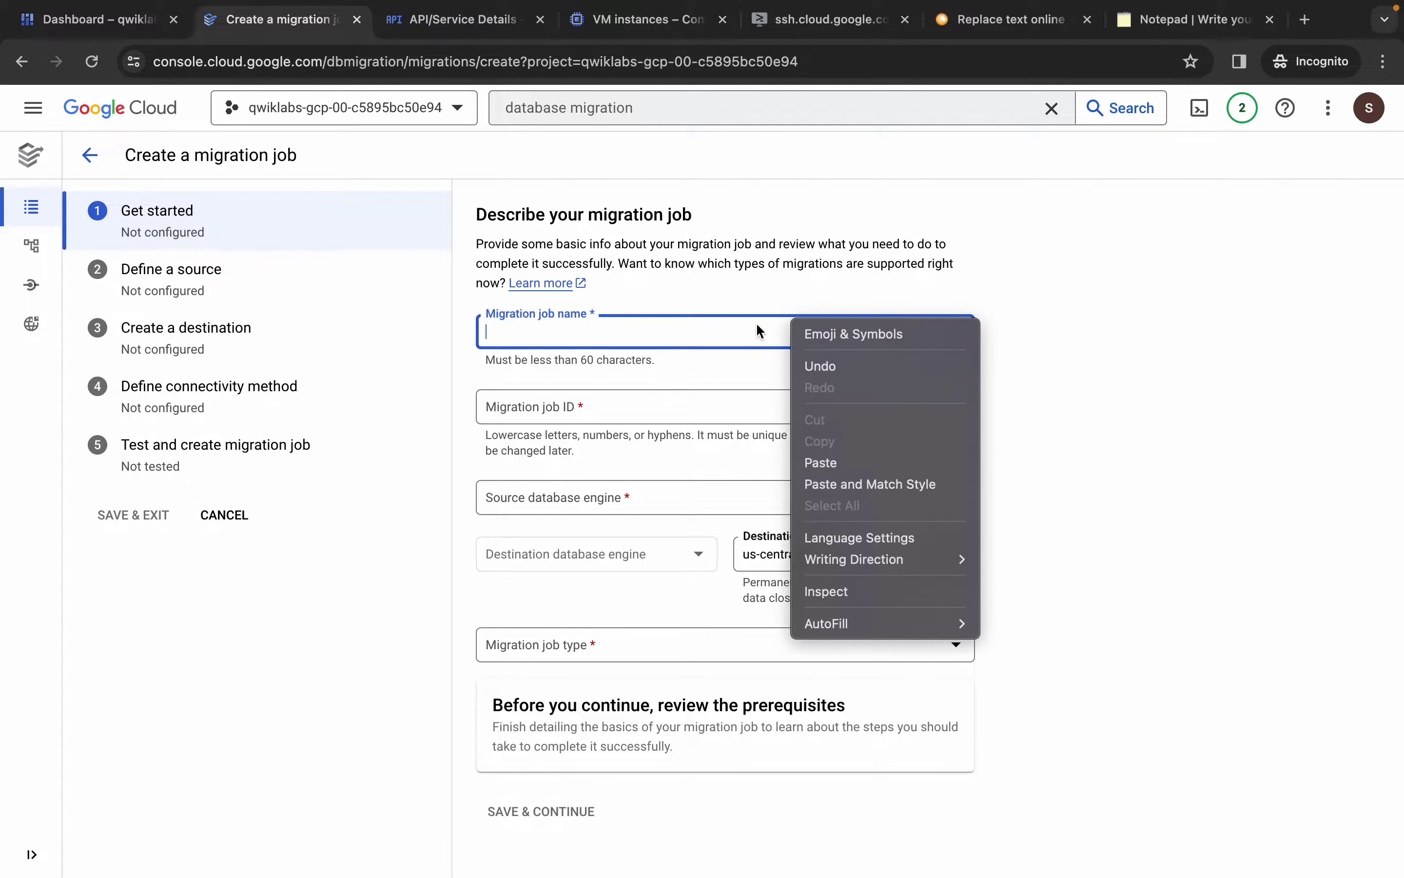
left_click(714, 326)
type("quicklab")
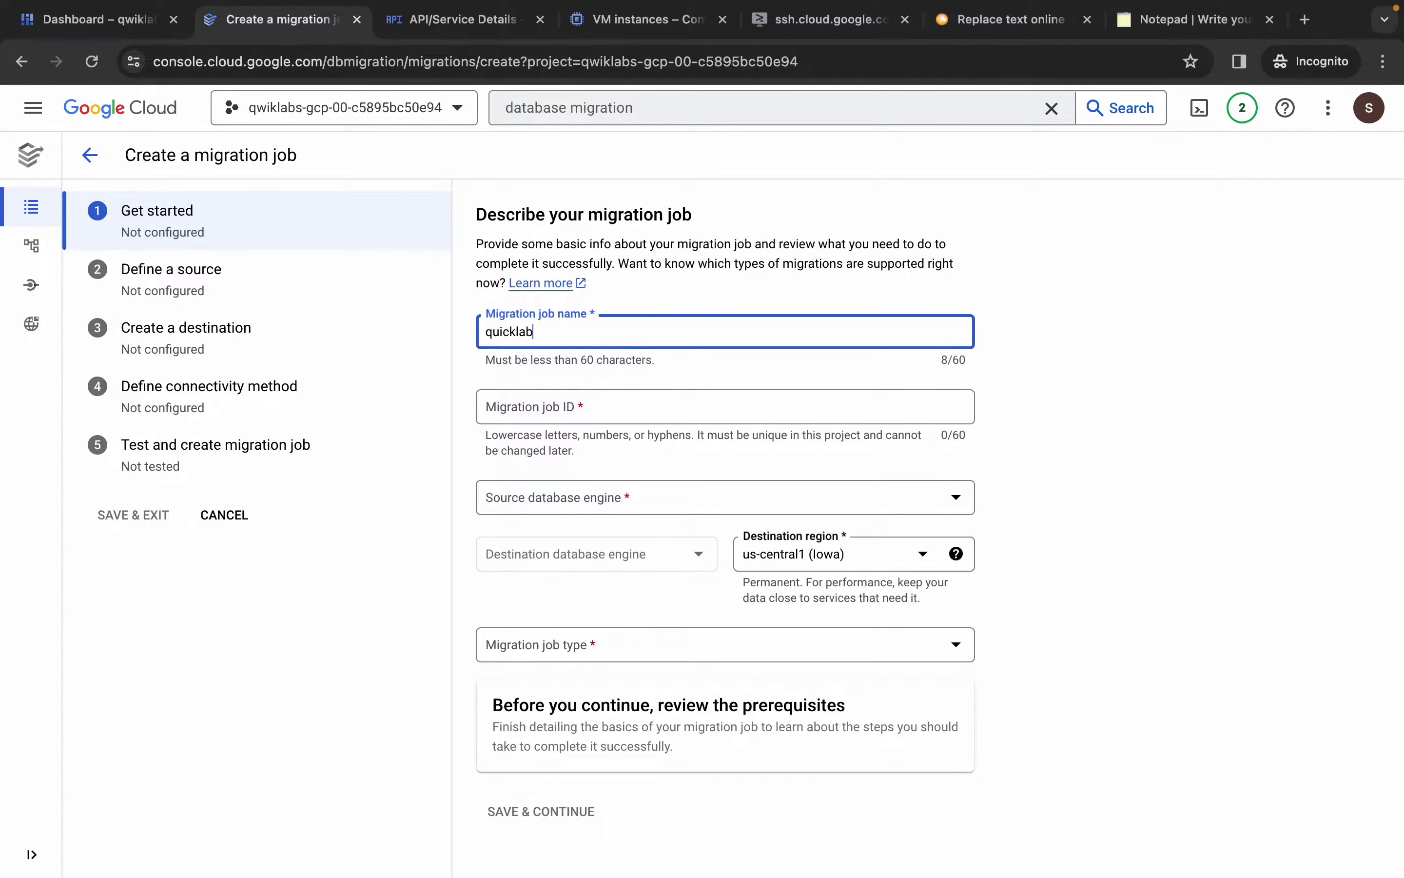
left_click(534, 499)
left_click(545, 639)
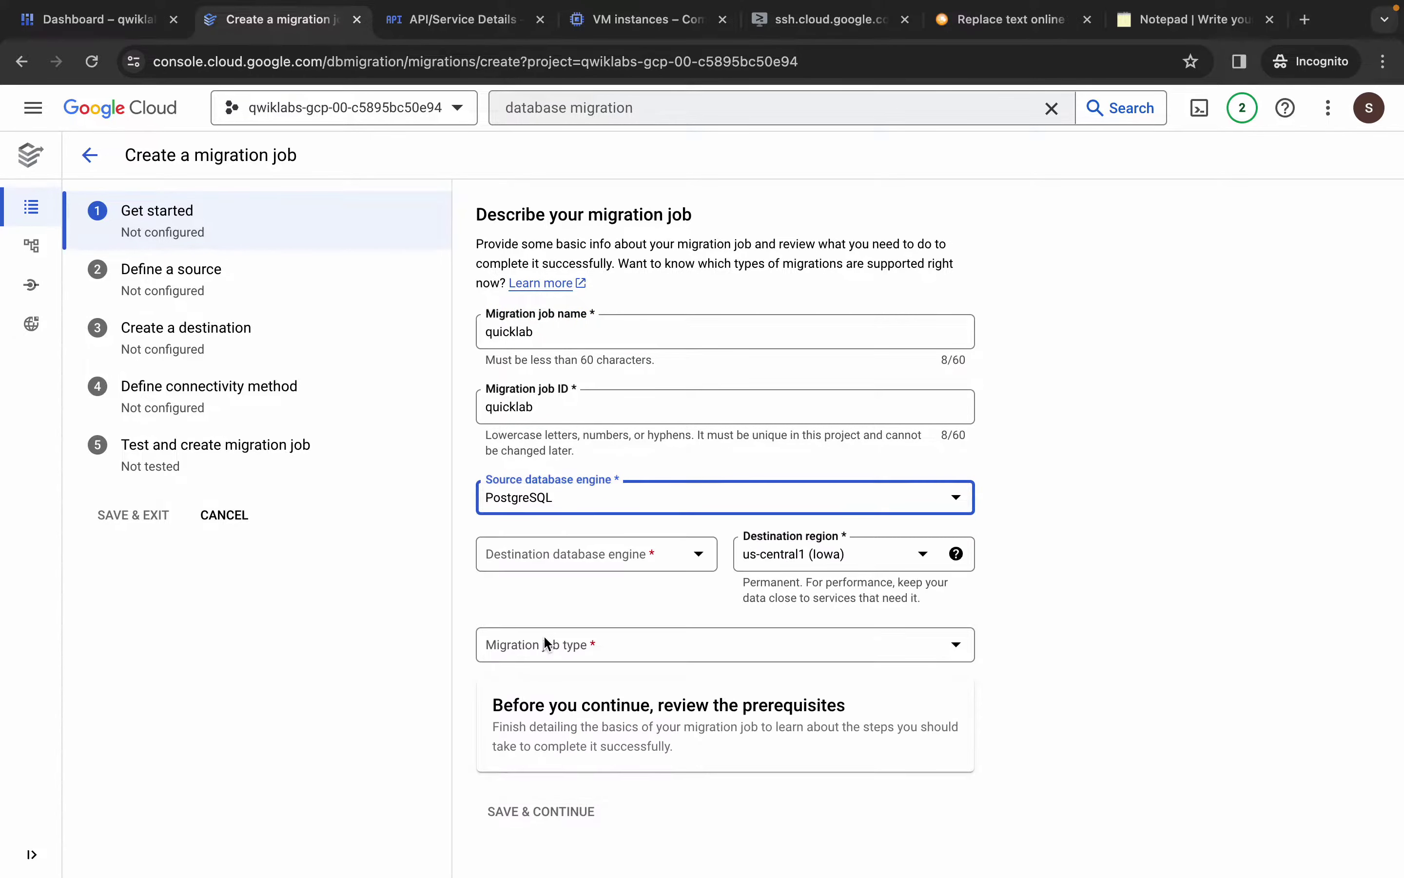
left_click(521, 559)
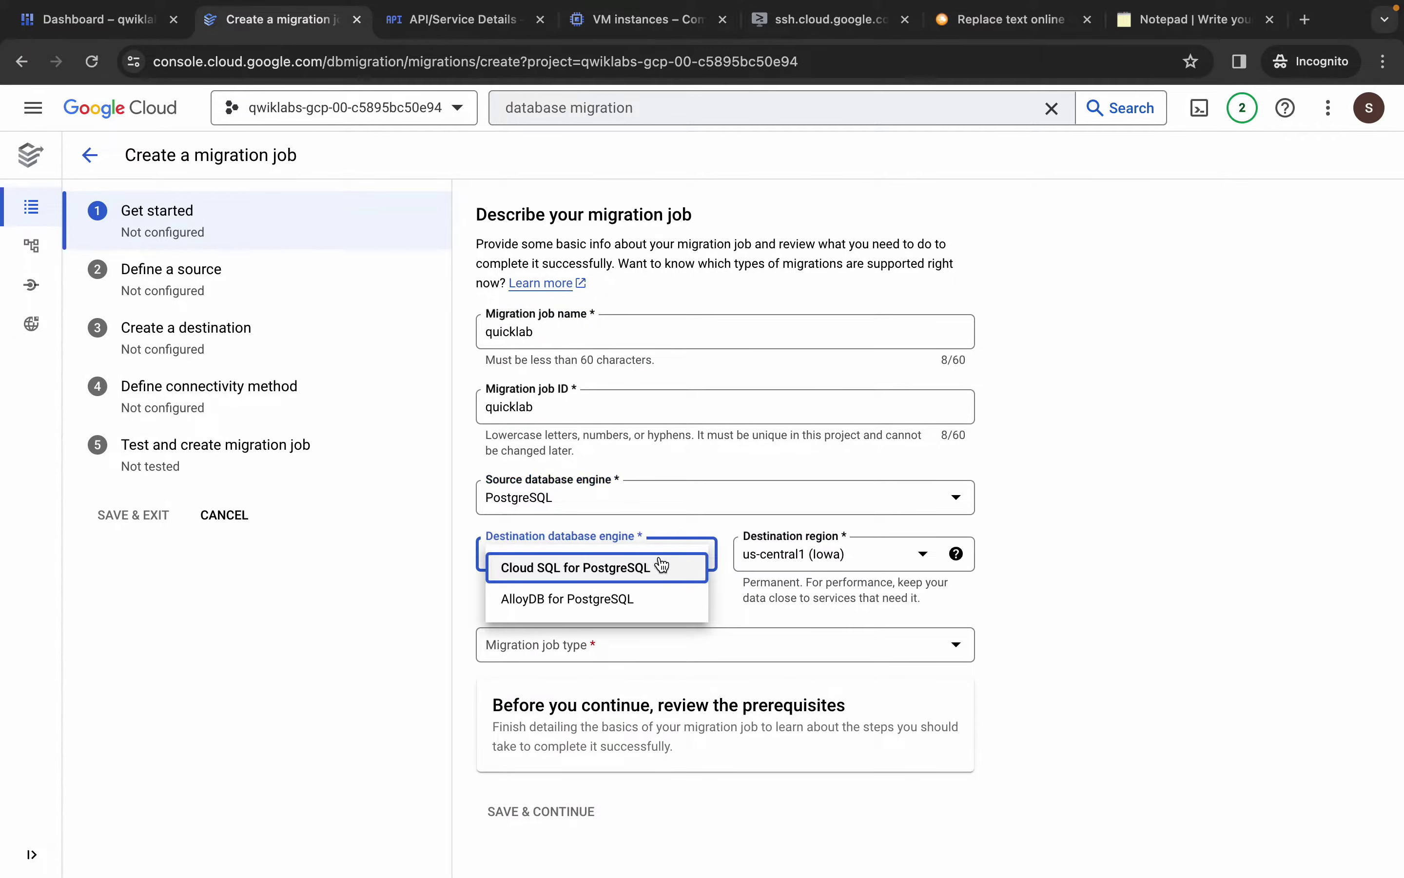
left_click(601, 572)
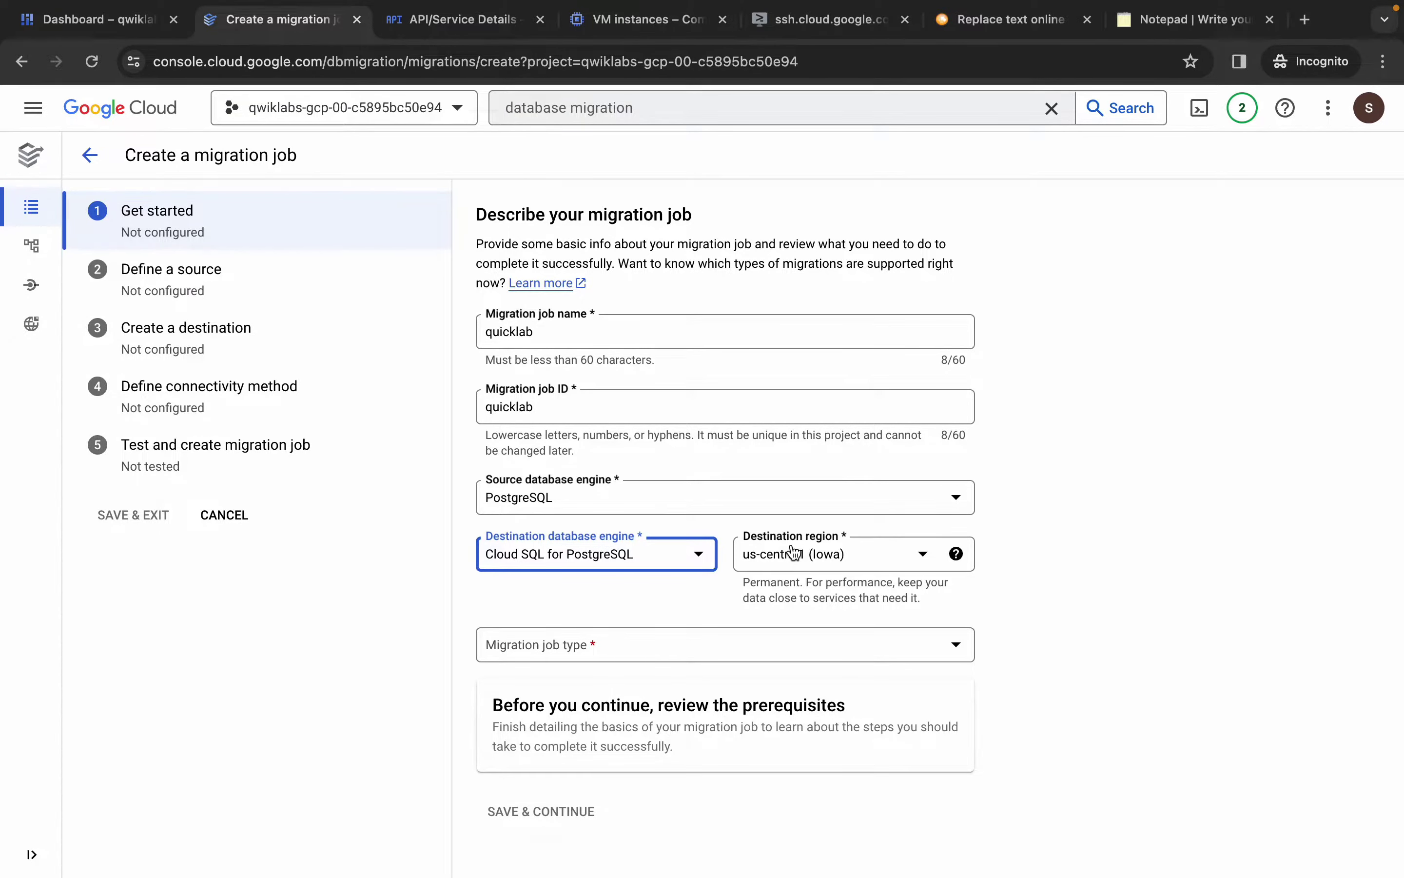
Look up the required region in the lab instructions and set the migration job's destination region to us-west1 (Oregon)
key("ctrl+Left")
scroll(794, 551, "down", 10)
scroll(795, 551, "down", 10)
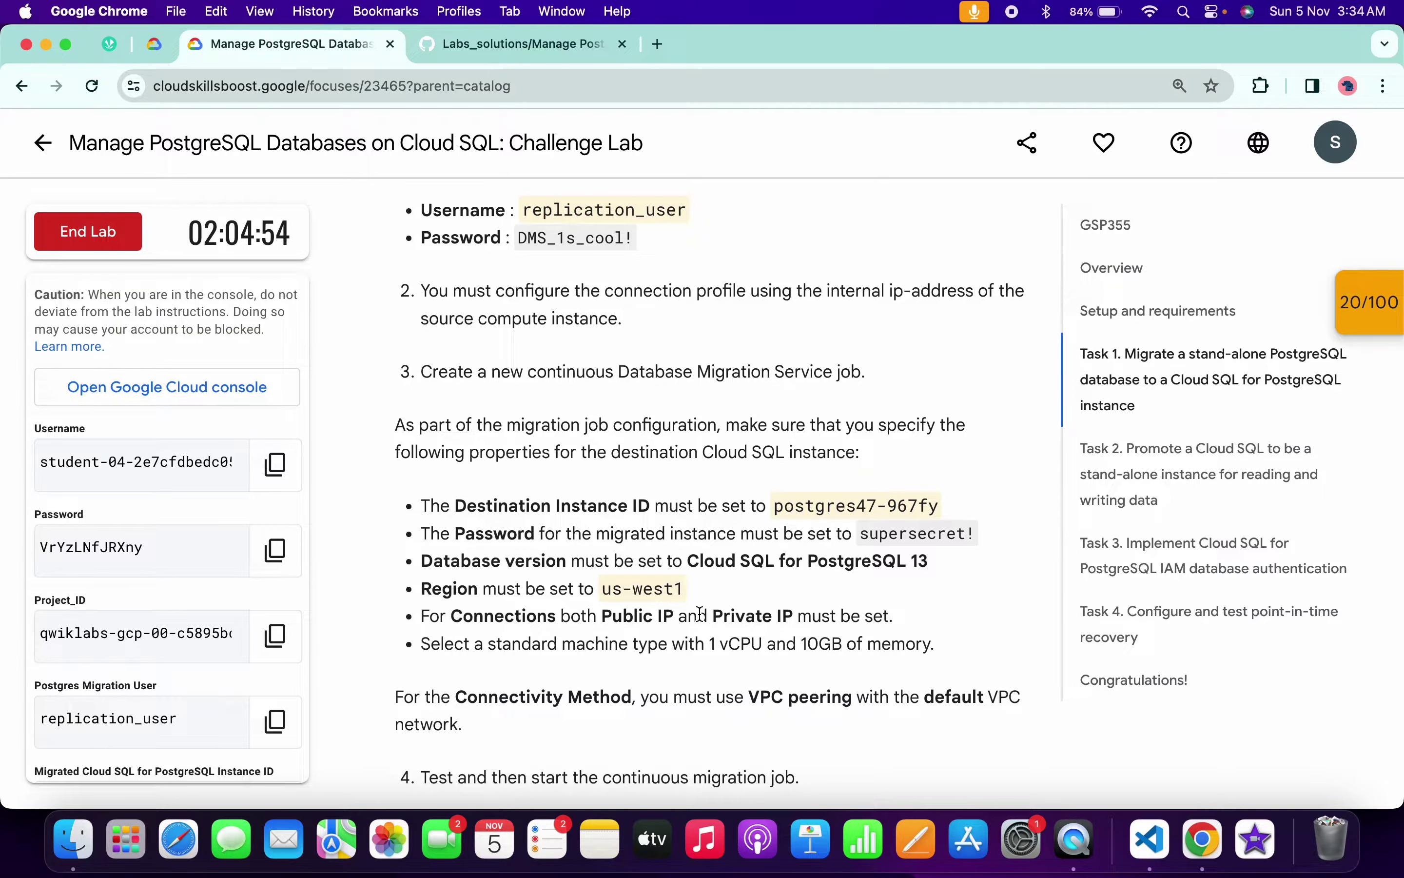
key("ctrl+Right")
left_click(885, 568)
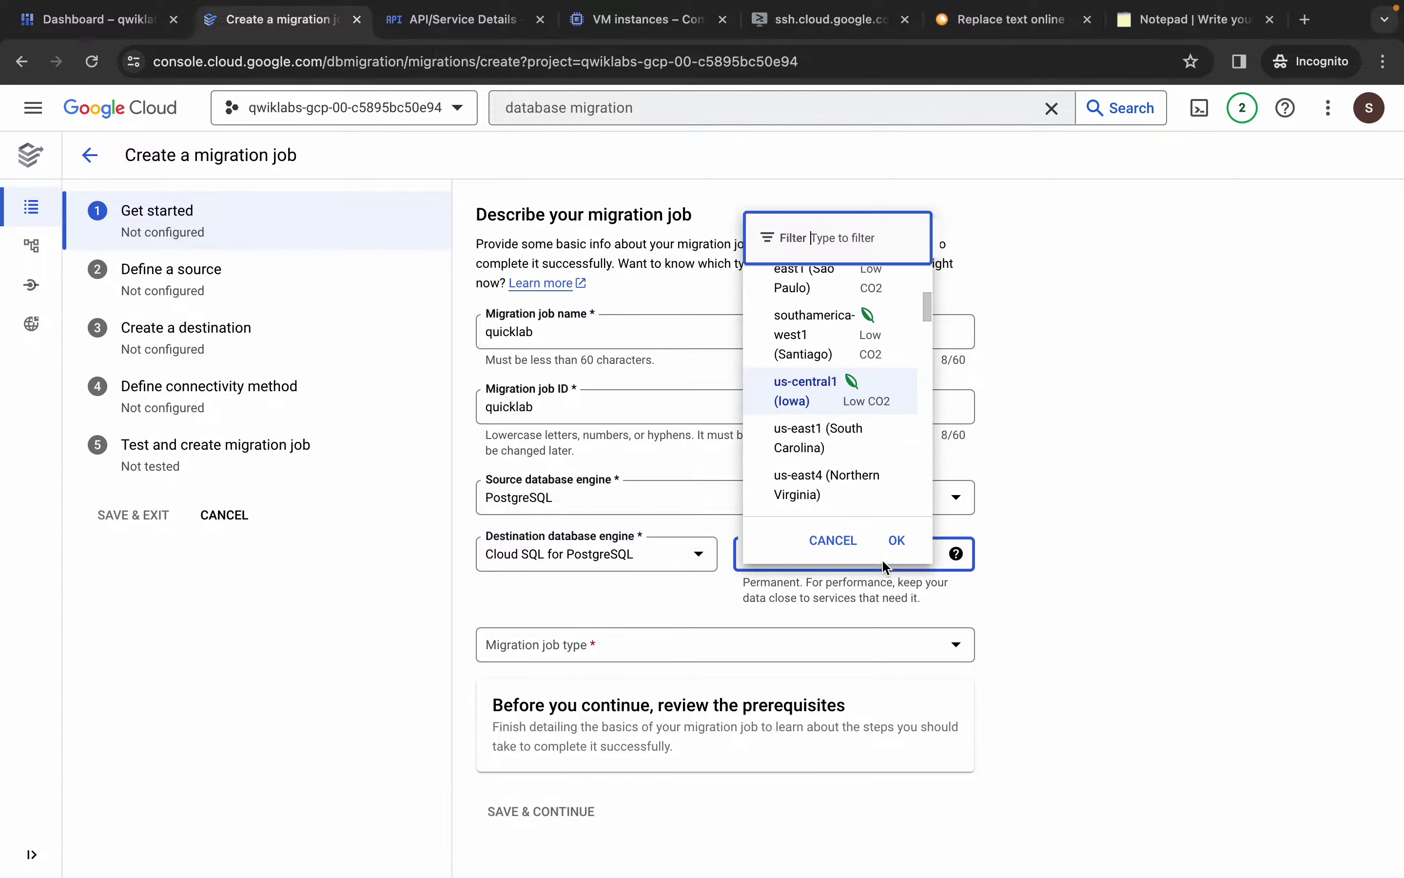
scroll(823, 471, "down", 2)
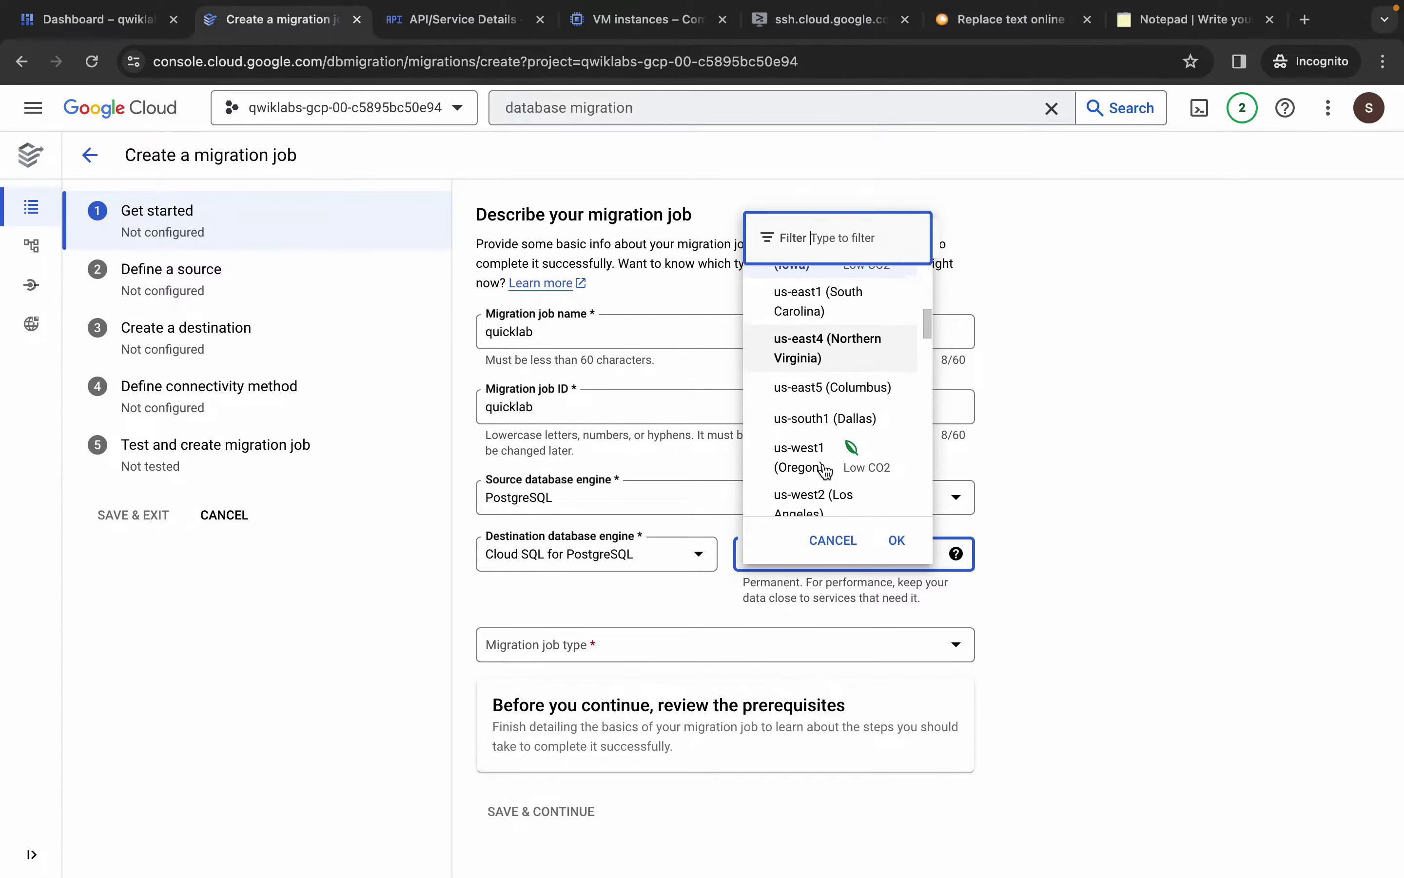
scroll(824, 470, "down", 1)
left_click(808, 459)
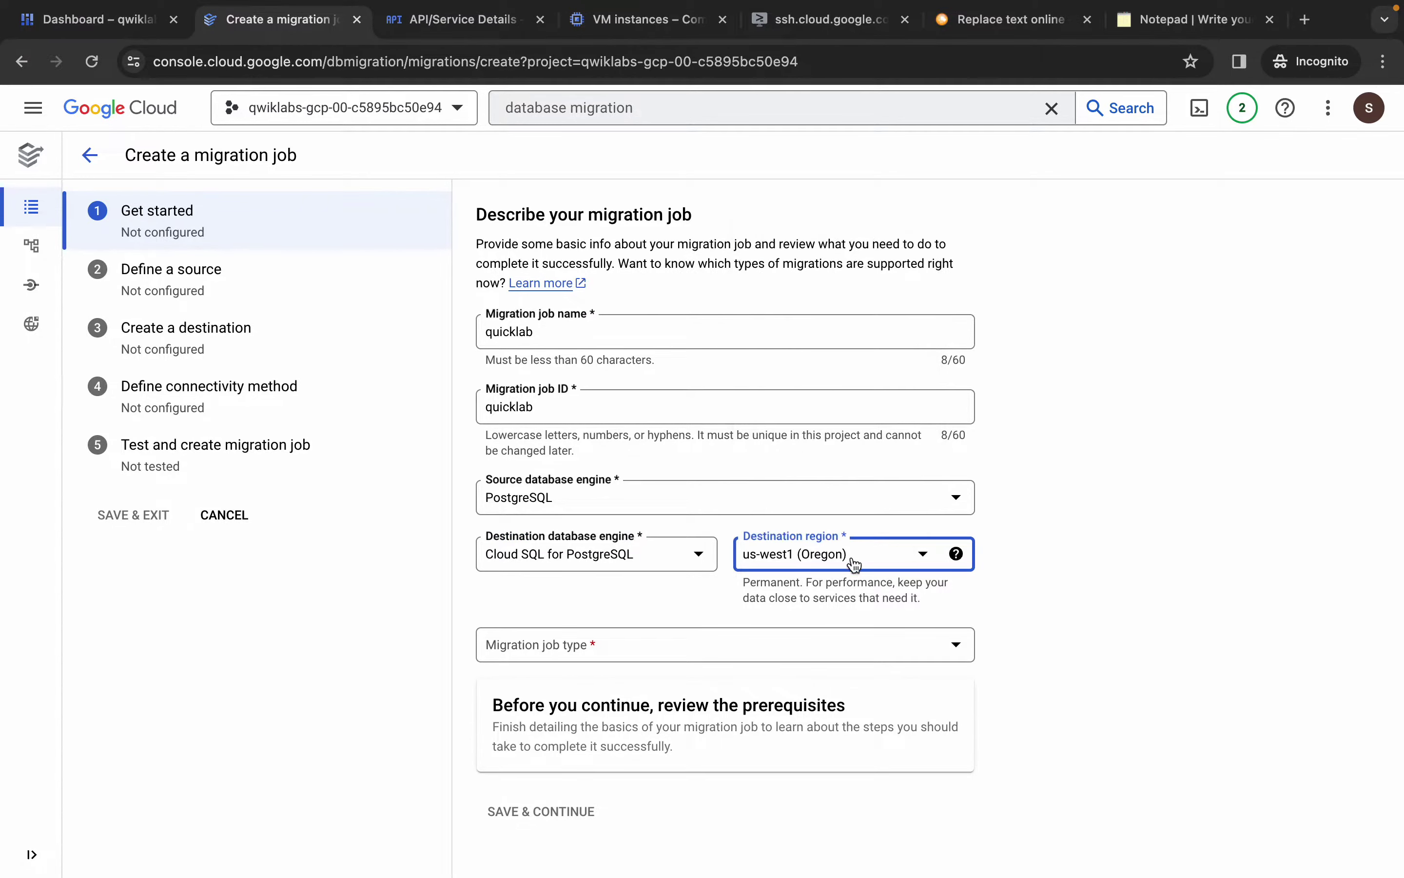
Check the lab instructions, set the migration job type to Continuous, and save the job description to continue to the source definition
key("ctrl+Left")
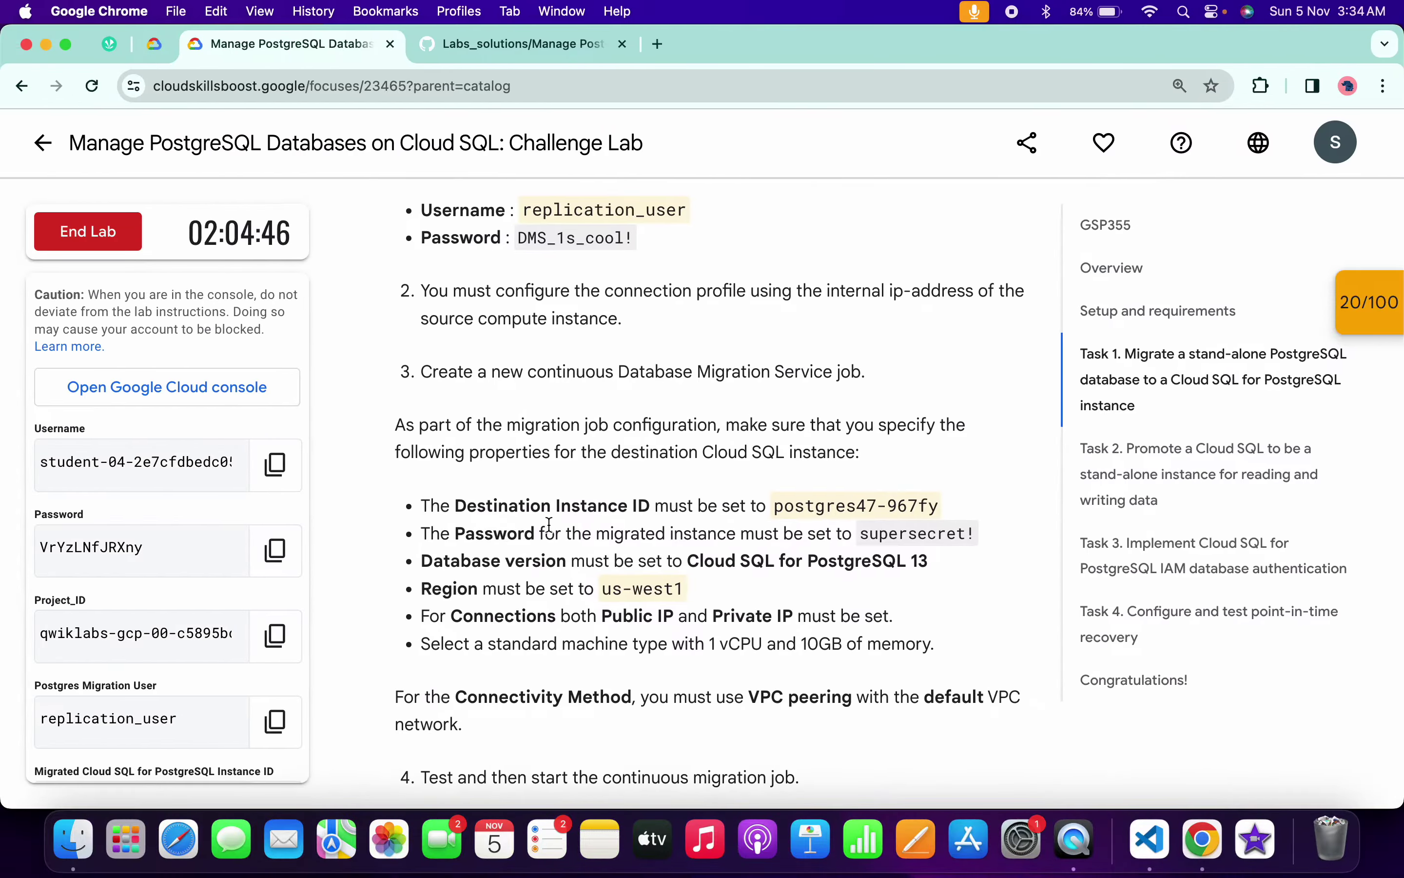
key("ctrl+Right")
left_click(659, 644)
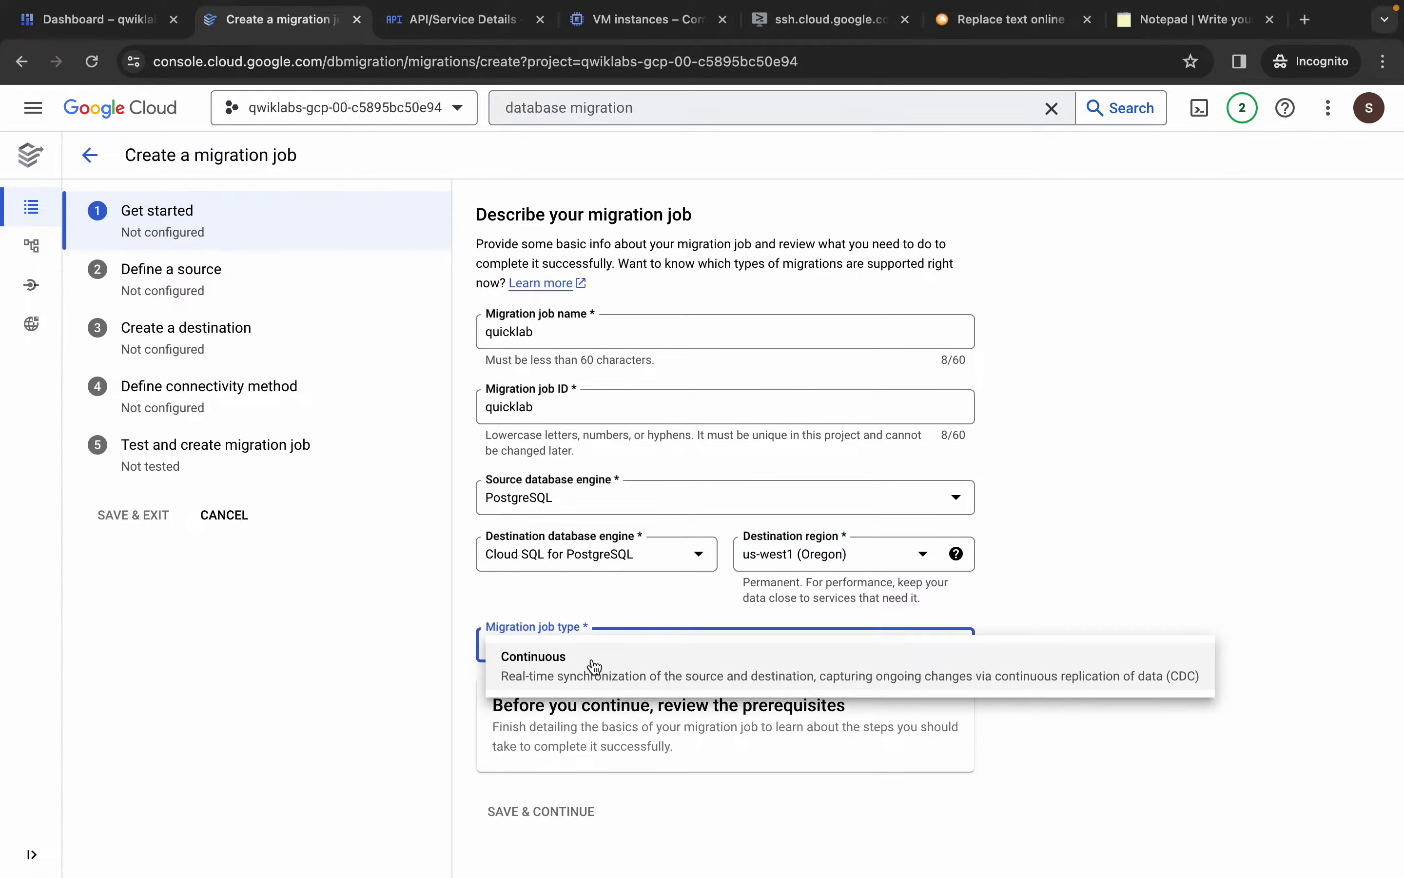
left_click(576, 663)
scroll(576, 663, "down", 2)
scroll(576, 663, "down", 1)
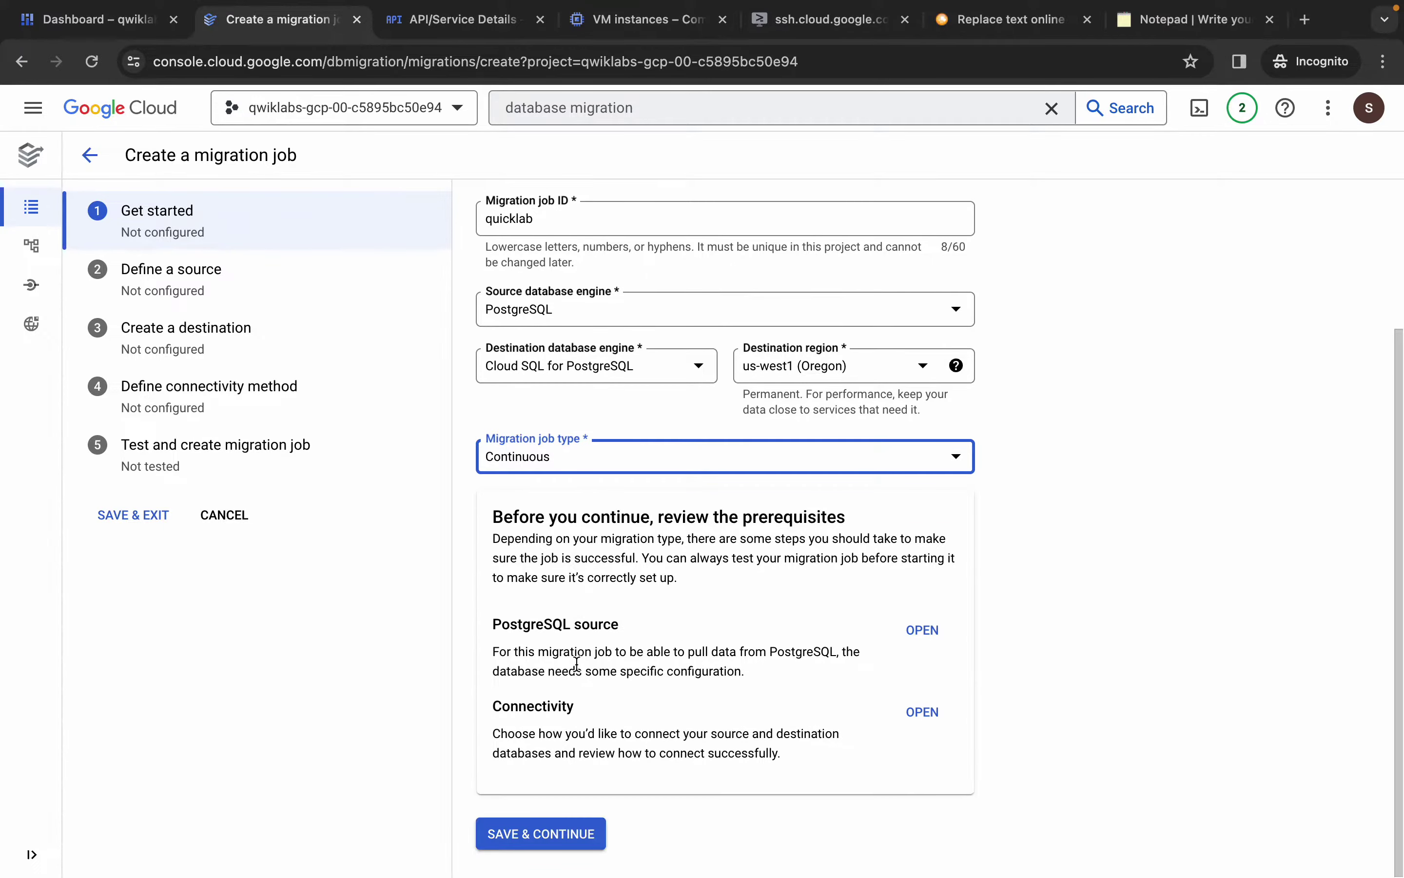
left_click(546, 836)
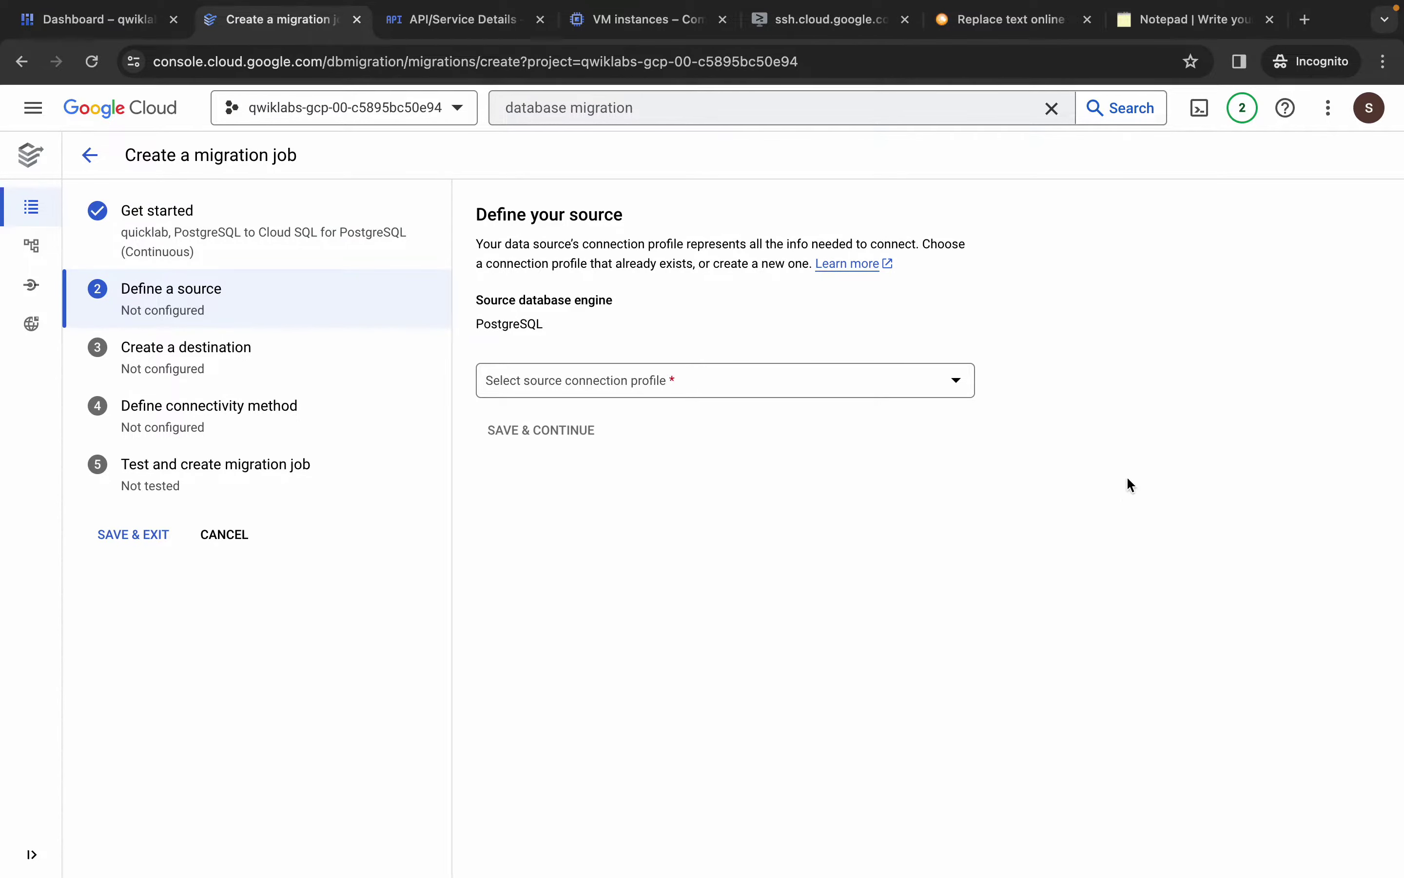
Start a new source connection profile for the migration job and name it quicklab
left_click(709, 396)
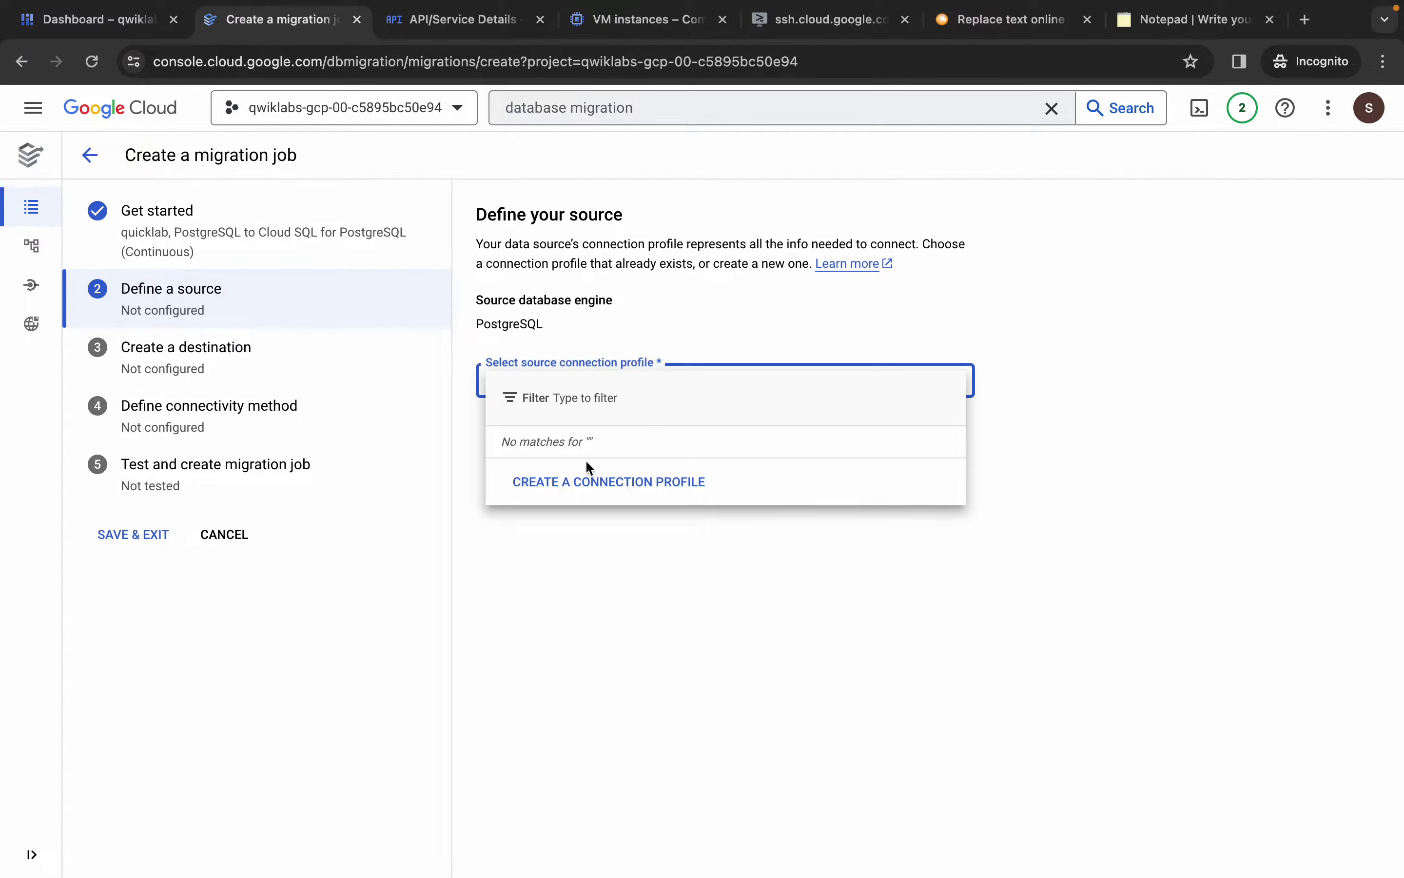
left_click(614, 485)
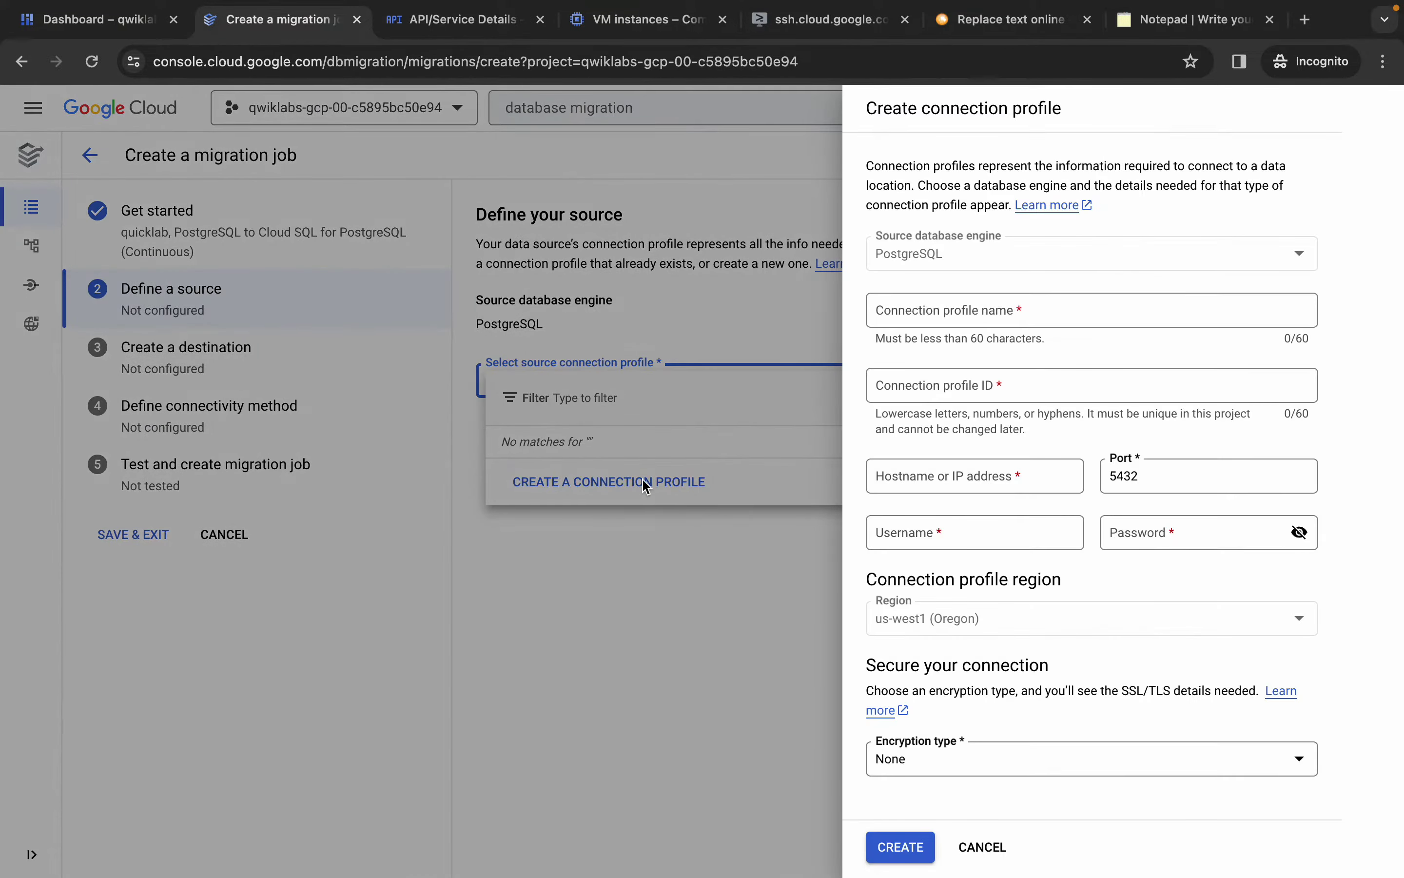
left_click(996, 314)
type("quci")
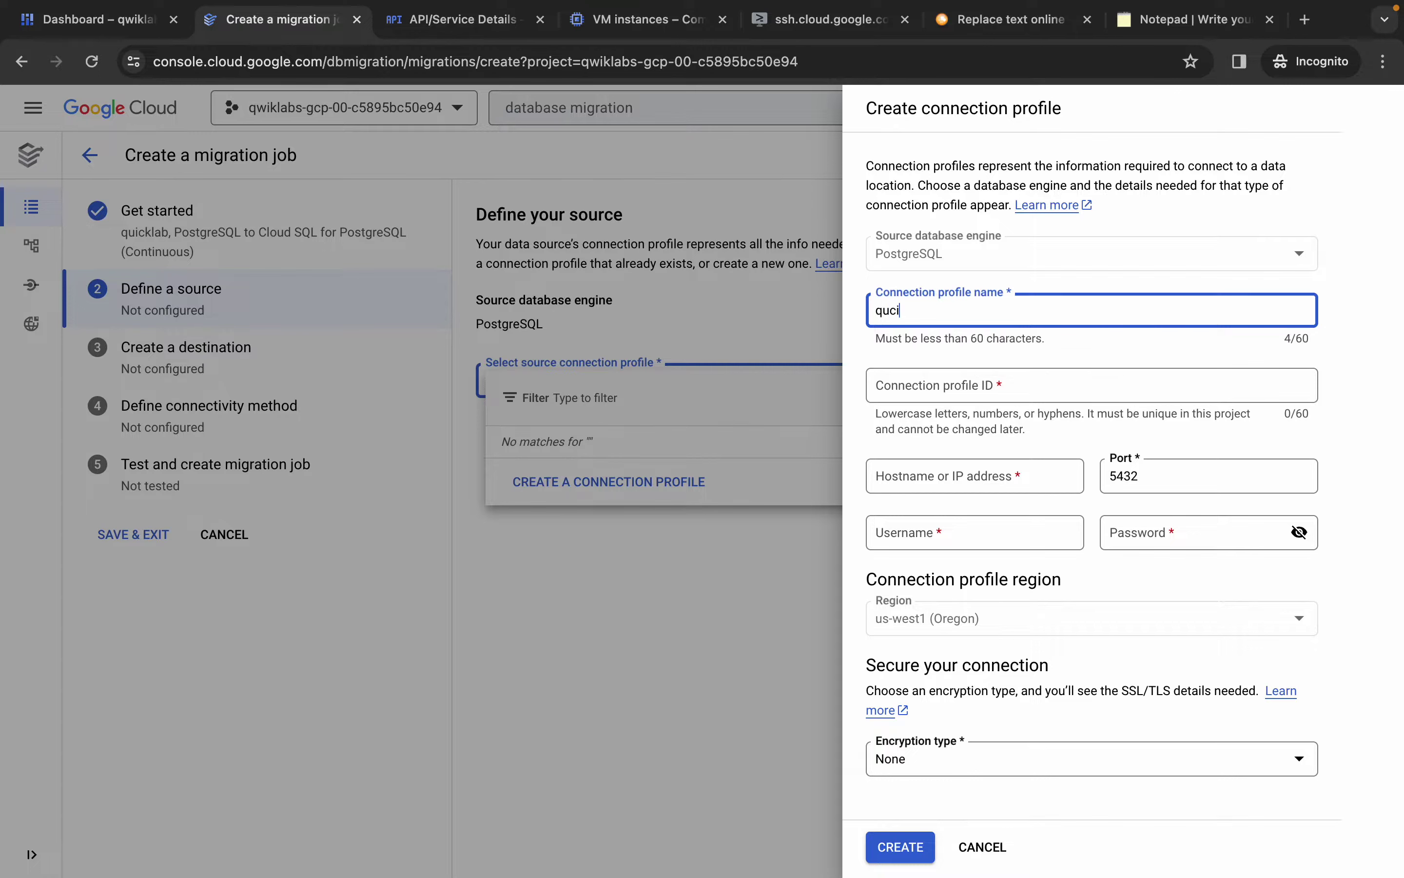
key("BackSpace")
key("BackSpace")
type("icklab")
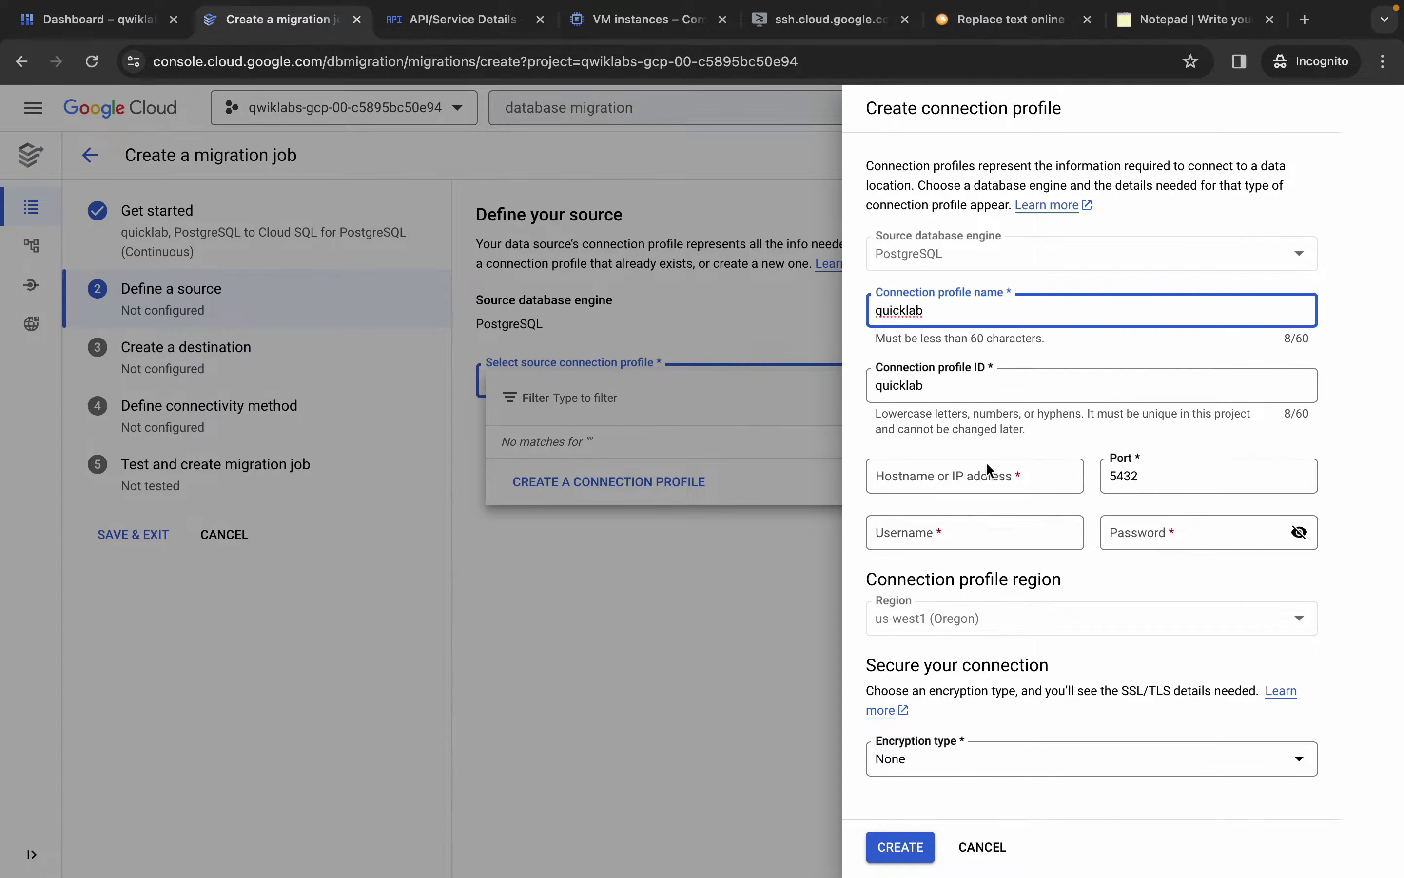
Copy postgresql-vm's external IP from the VM instances page and enter it, 104.196.239.216, as the connection profile's hostname or IP address
left_click(617, 36)
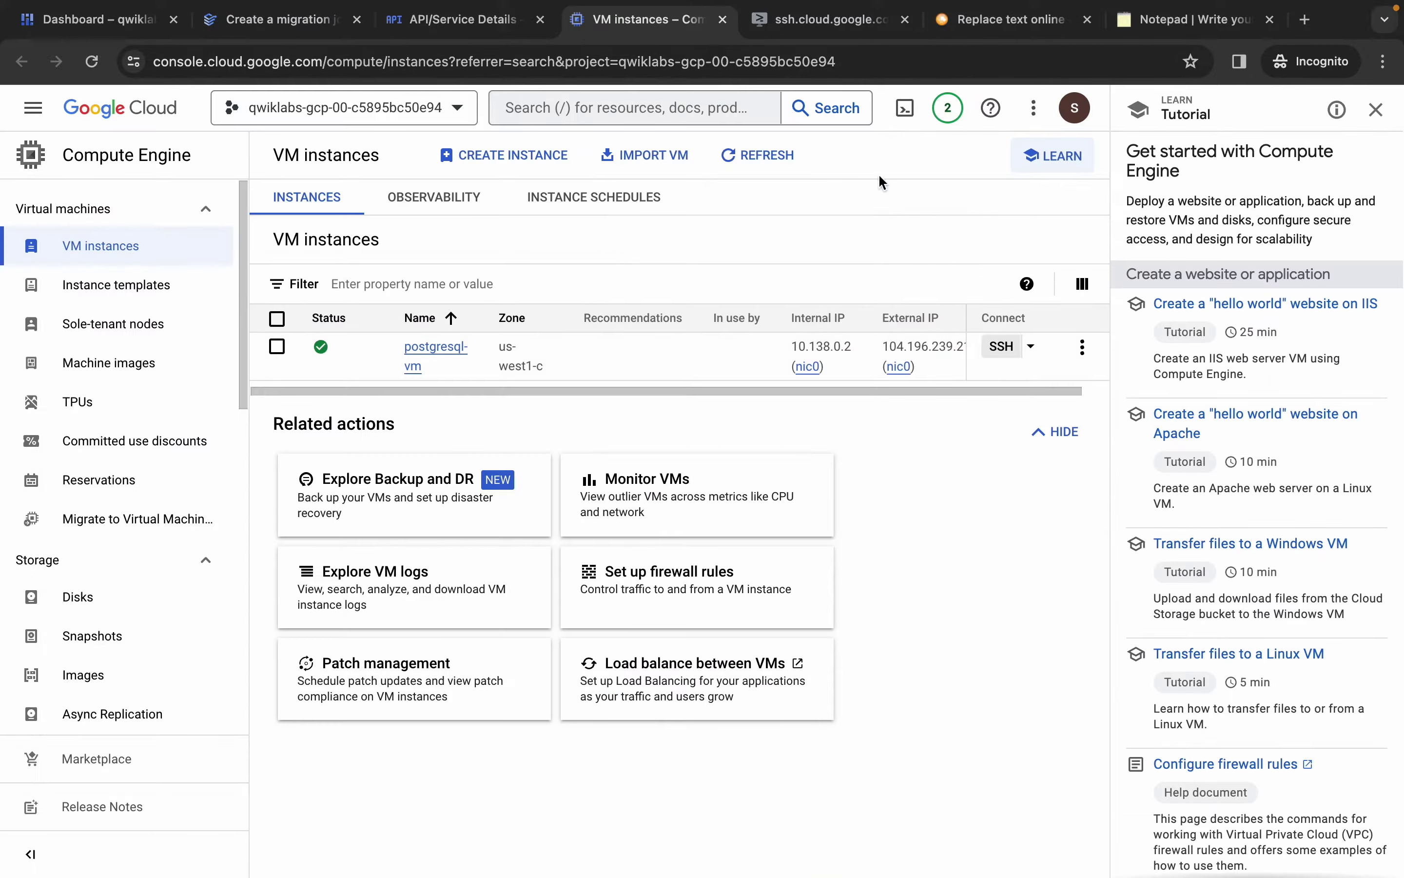
left_click(930, 368)
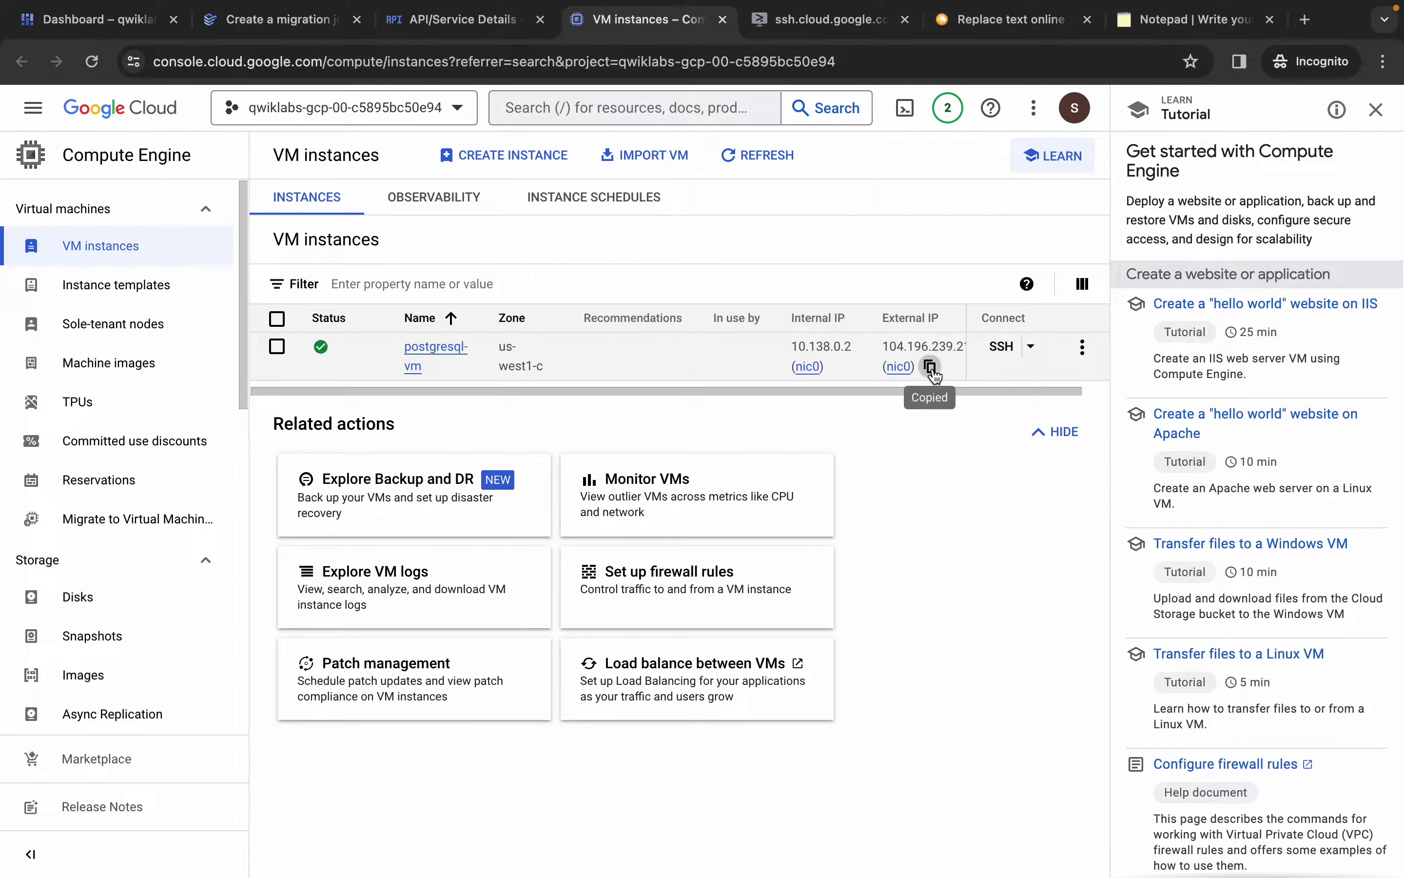
left_click(282, 19)
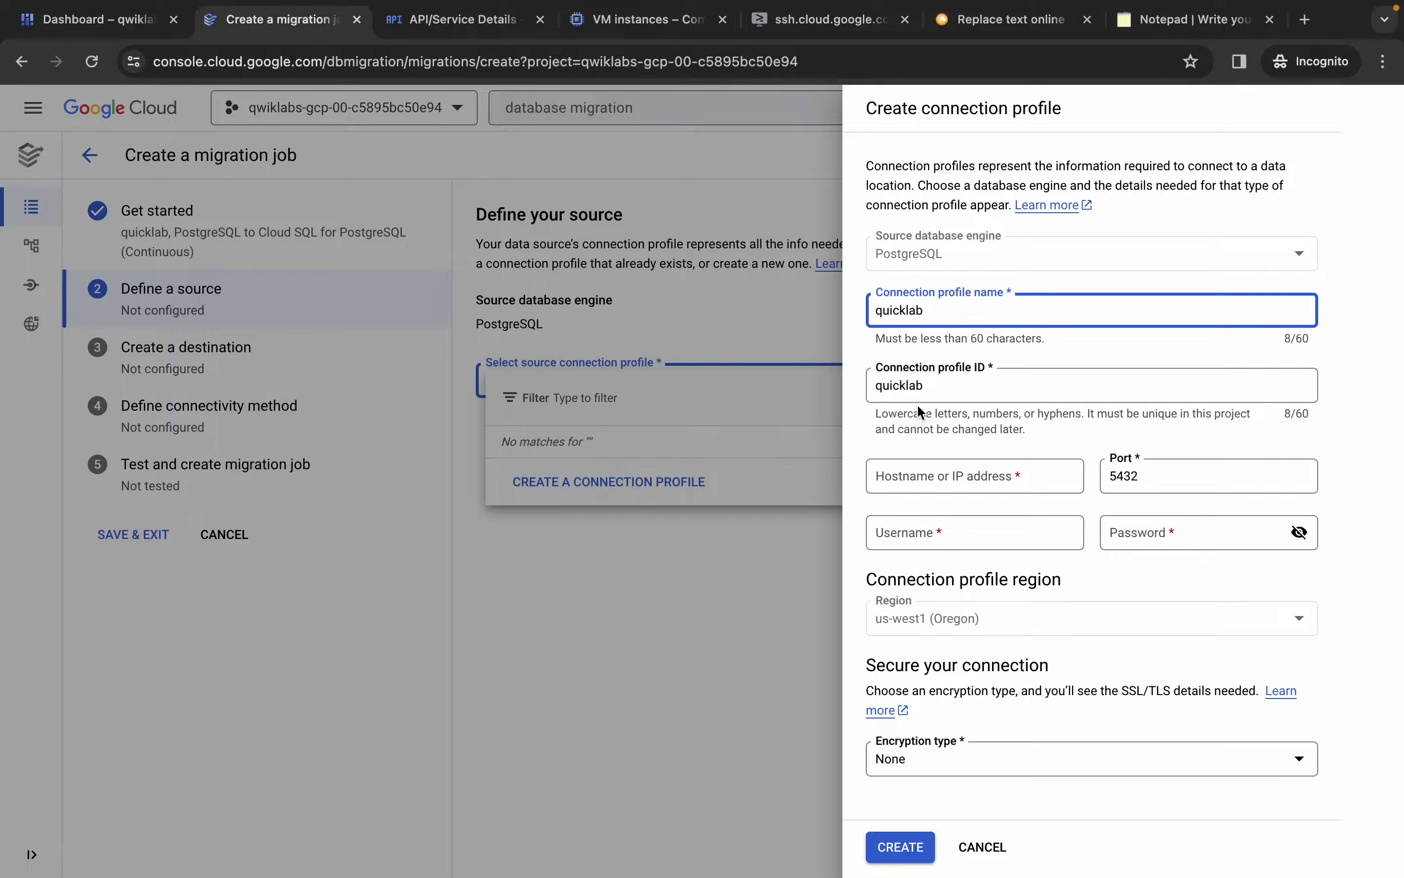
left_click(930, 473)
key("ctrl+v")
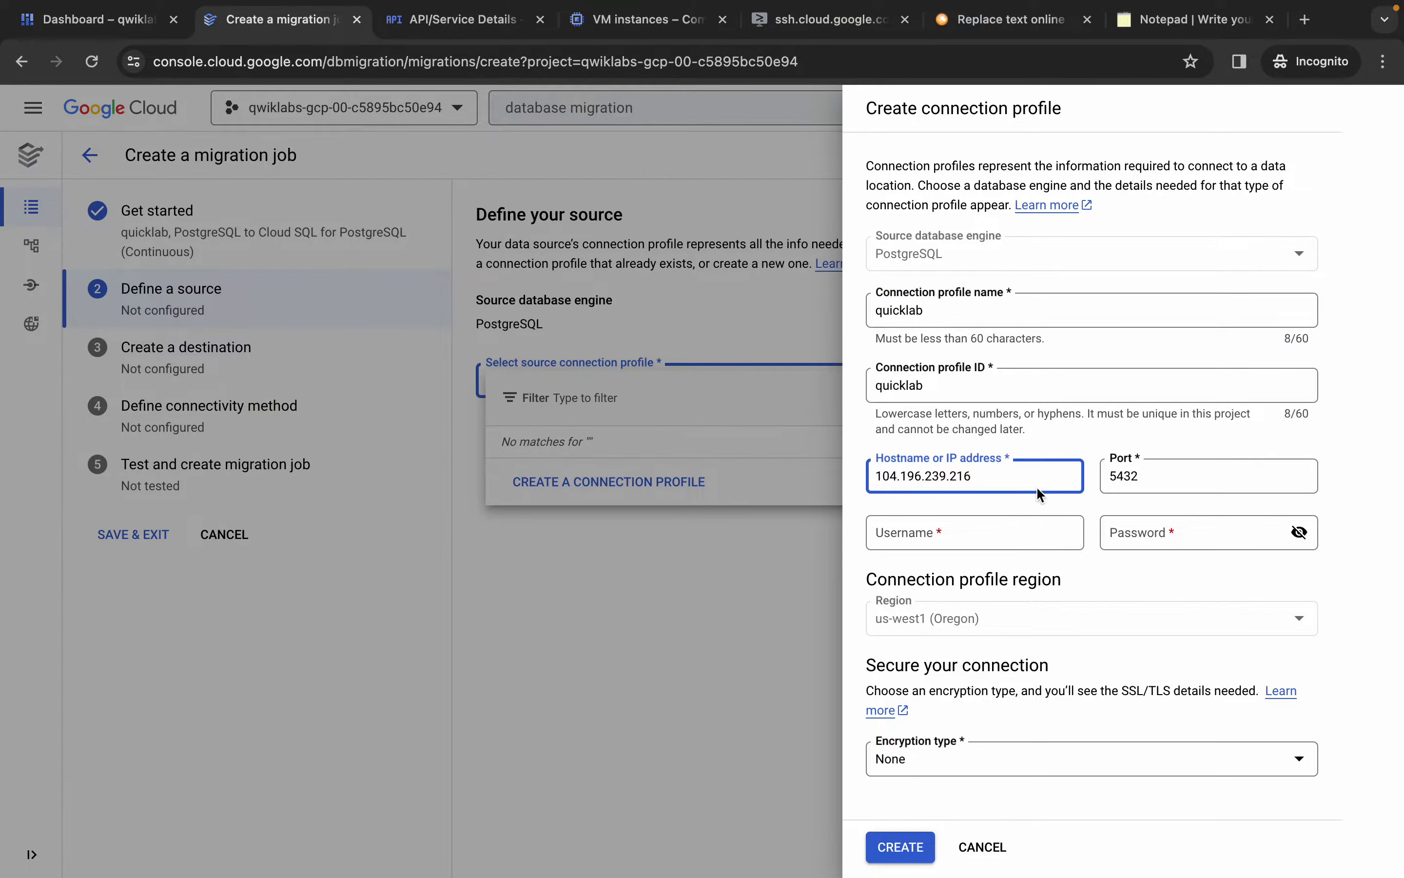
Copy the migration username replication_user from the lab instructions into the connection profile's username
key("ctrl+Left")
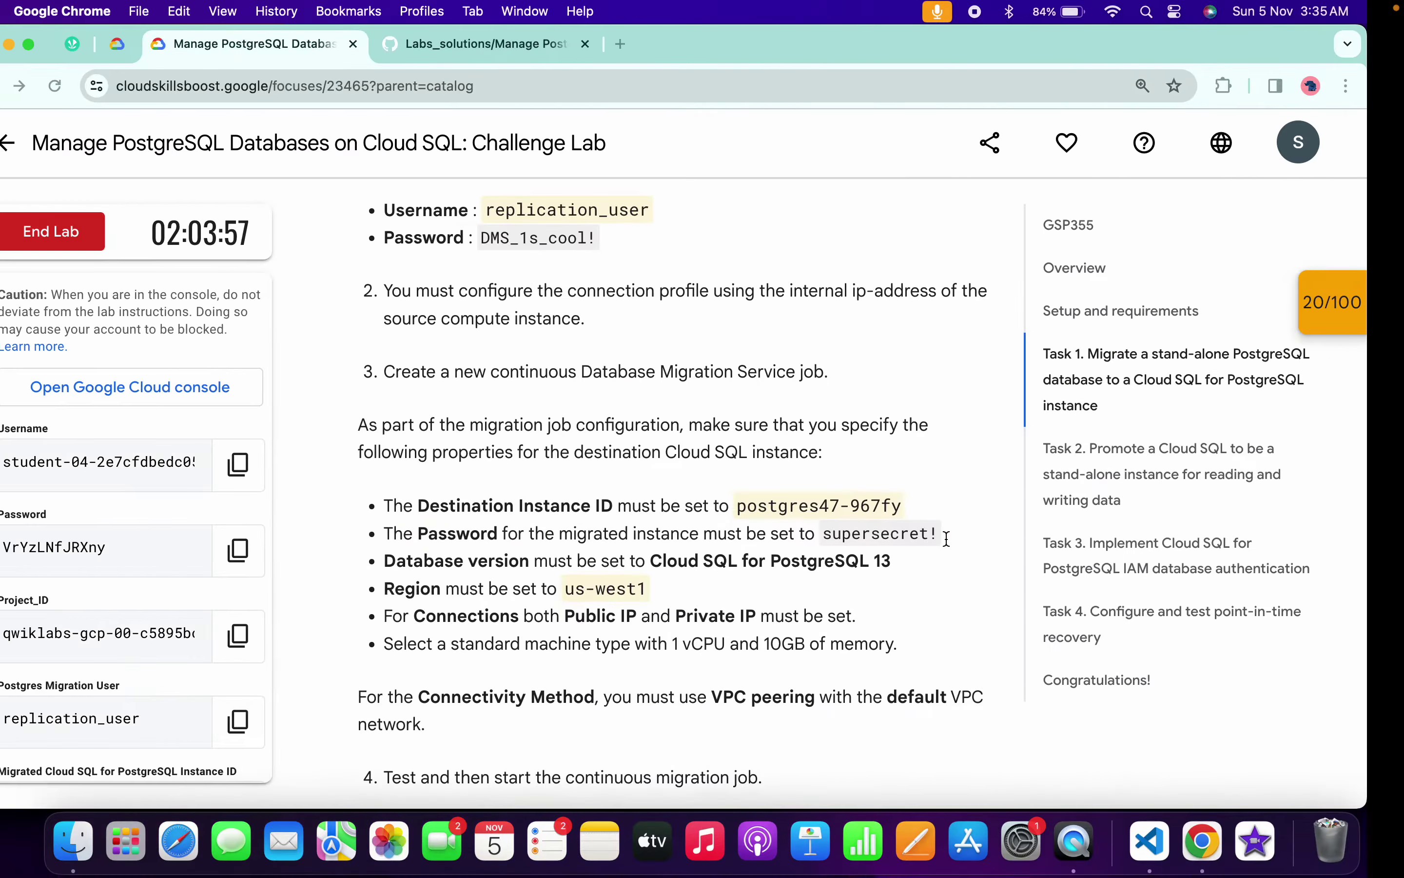
scroll(574, 360, "up", 5)
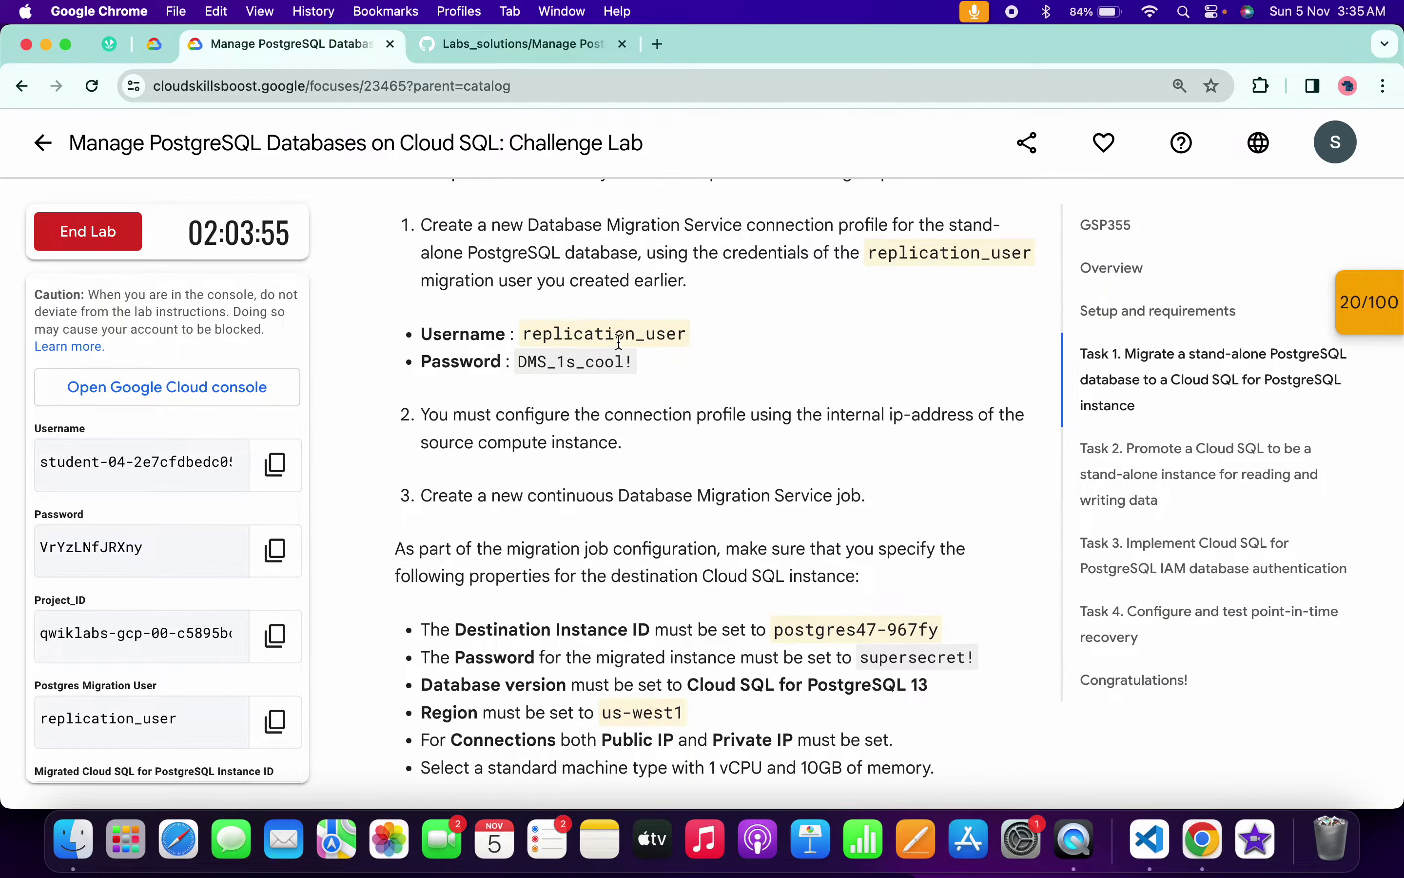
double_click(560, 332)
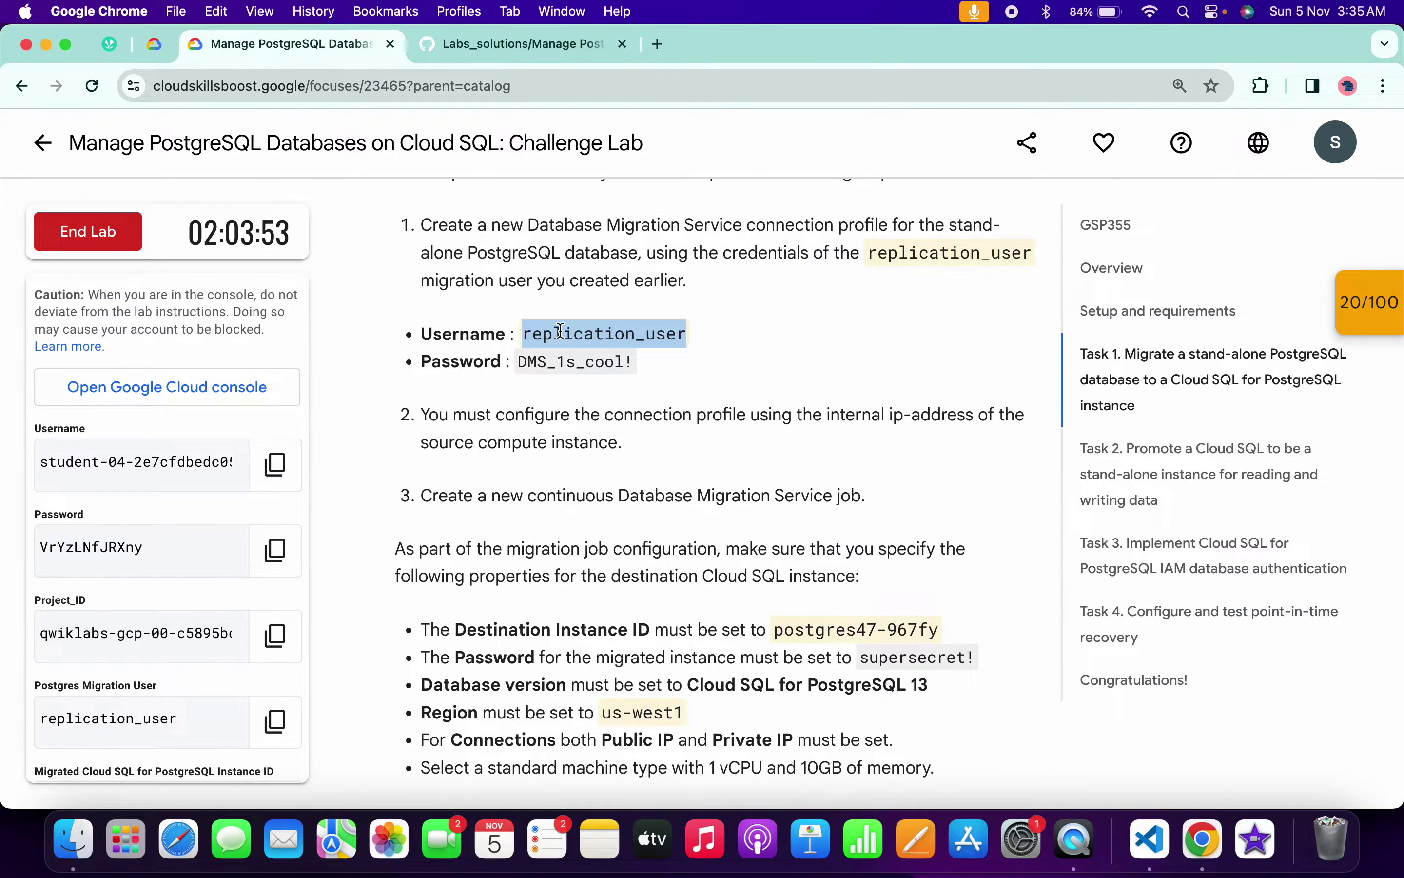
key("super+c")
key("ctrl+Right")
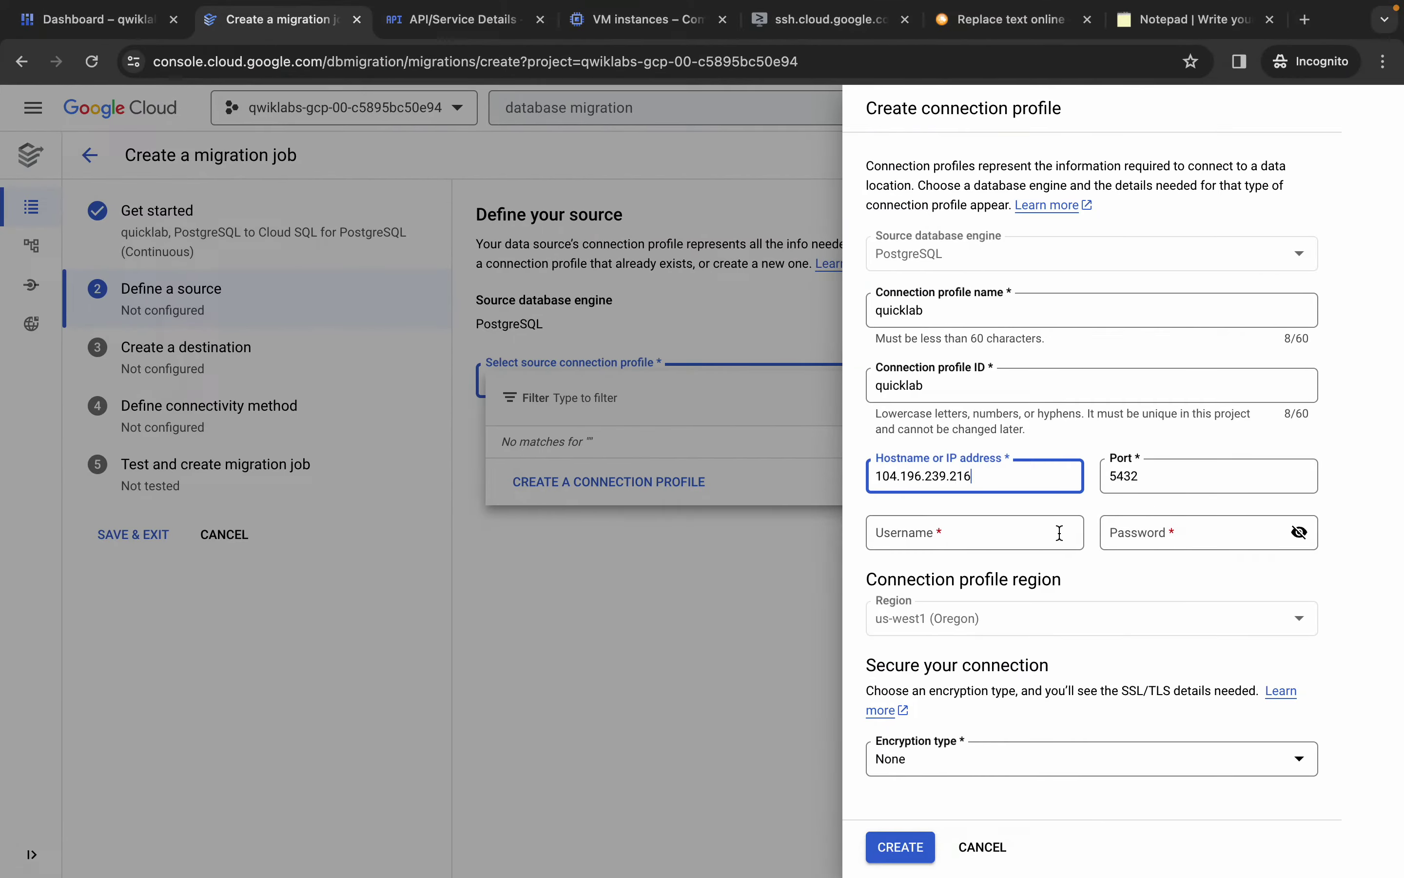
left_click(1001, 533)
key("super+v")
Copy the migration user's password from the lab instructions into the connection profile's password field, and create the profile
key("ctrl+Left")
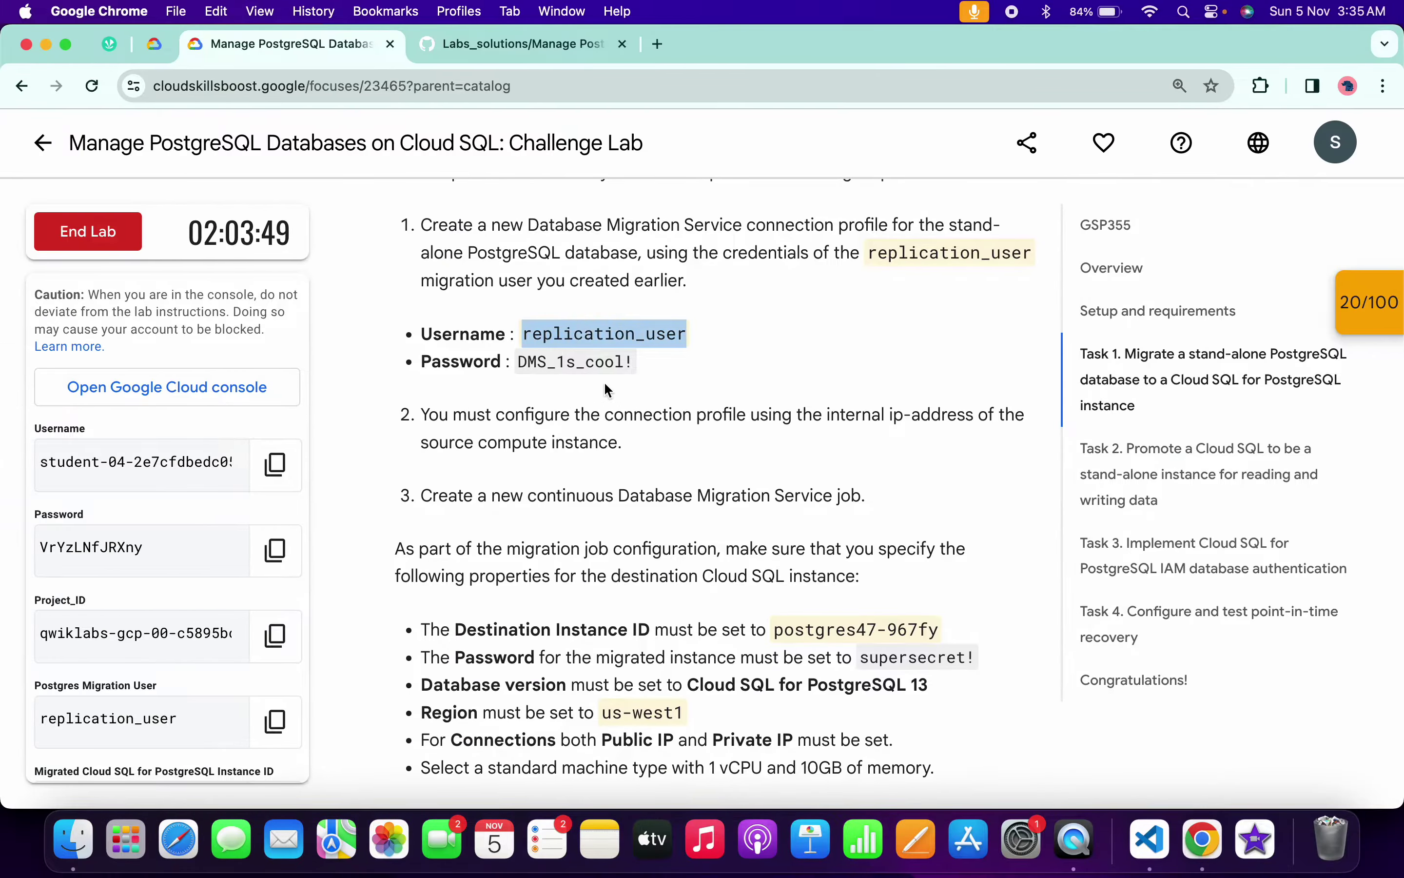
left_click_drag(519, 361, 670, 360)
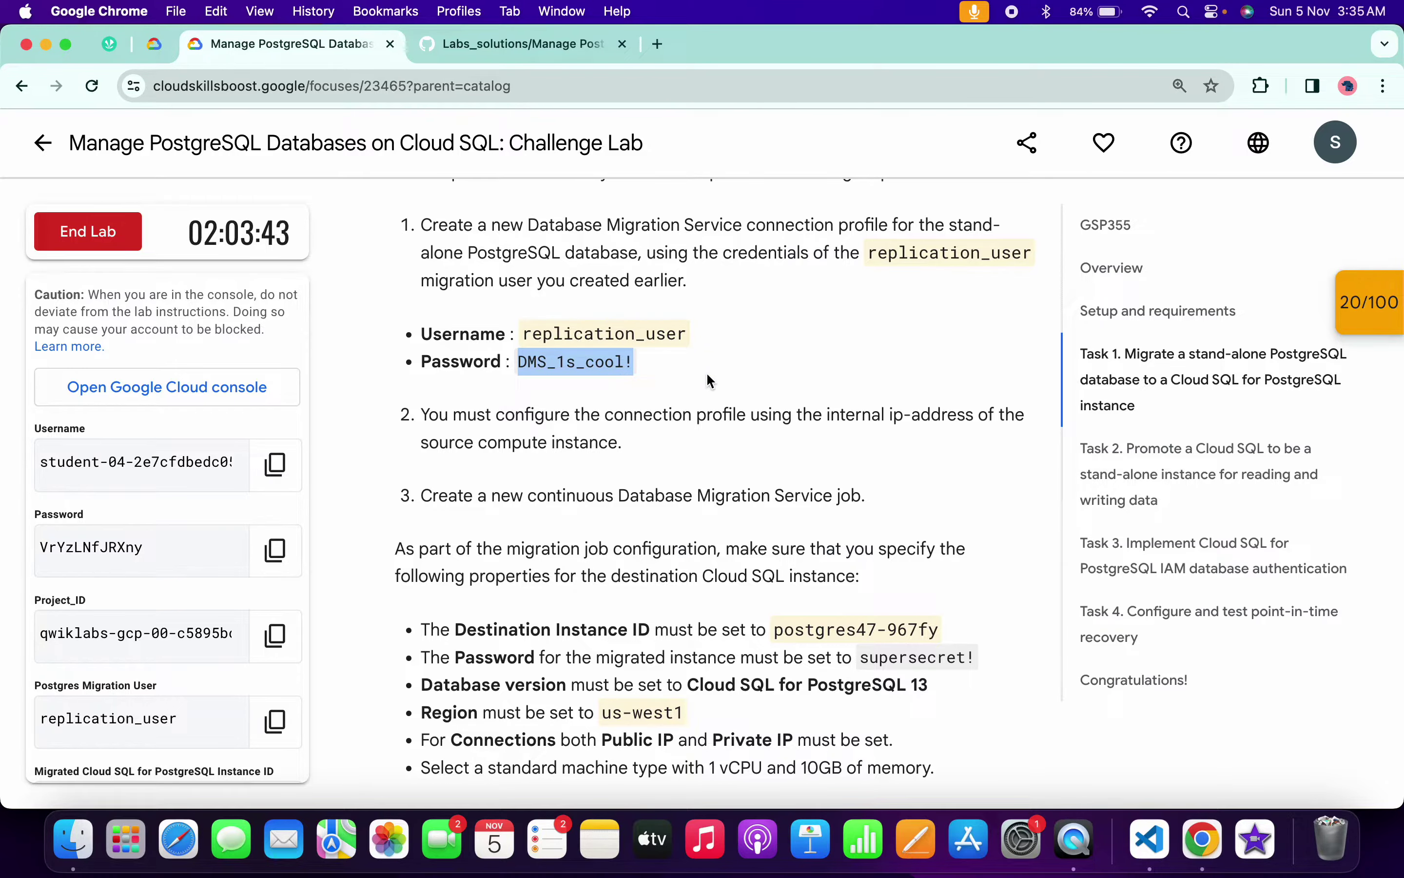
key("ctrl+Right")
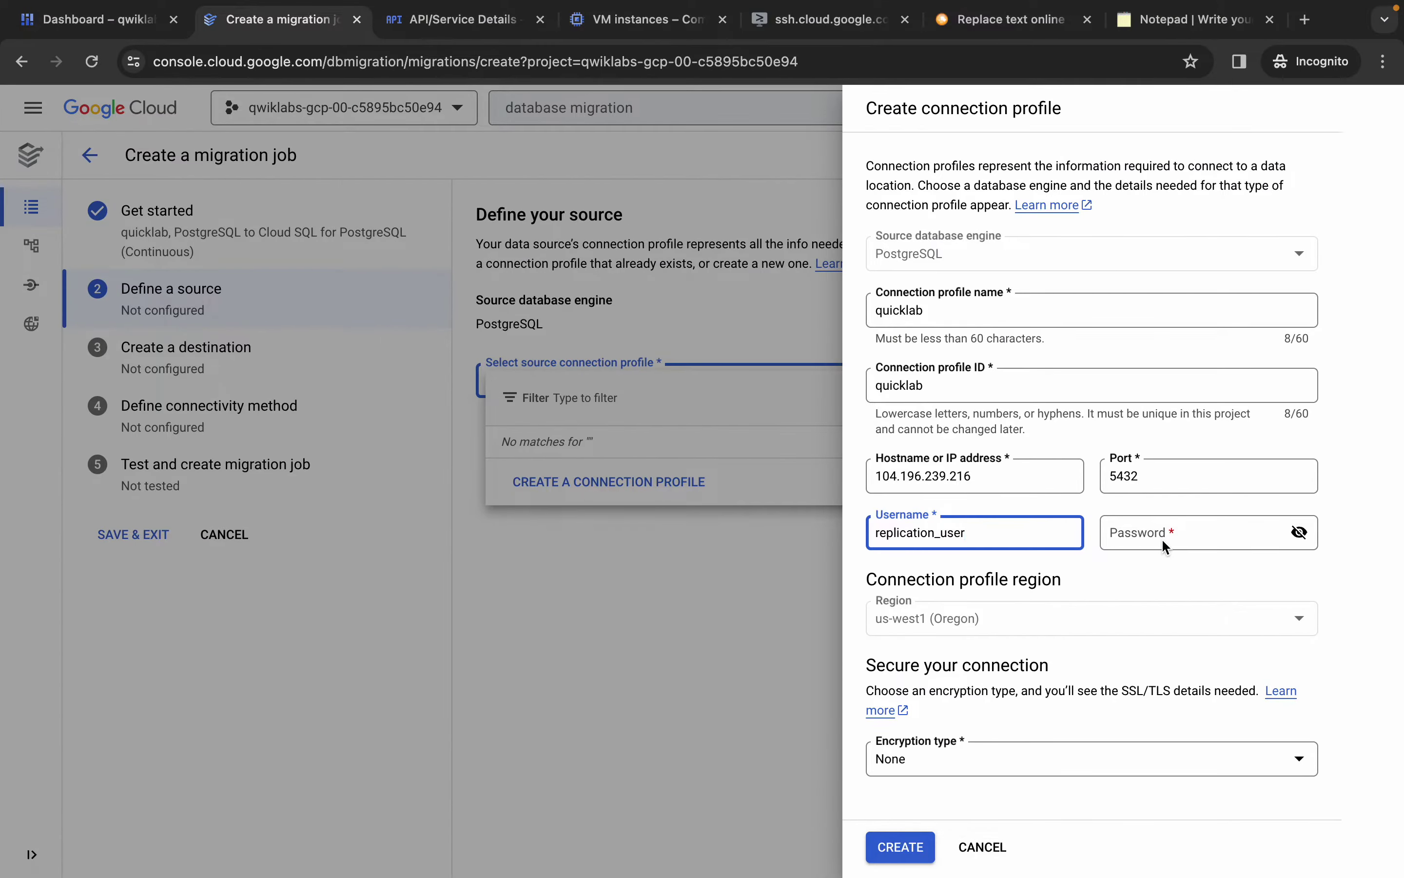
left_click(1161, 538)
key("ctrl+v")
left_click(1299, 533)
scroll(1304, 543, "up", 5)
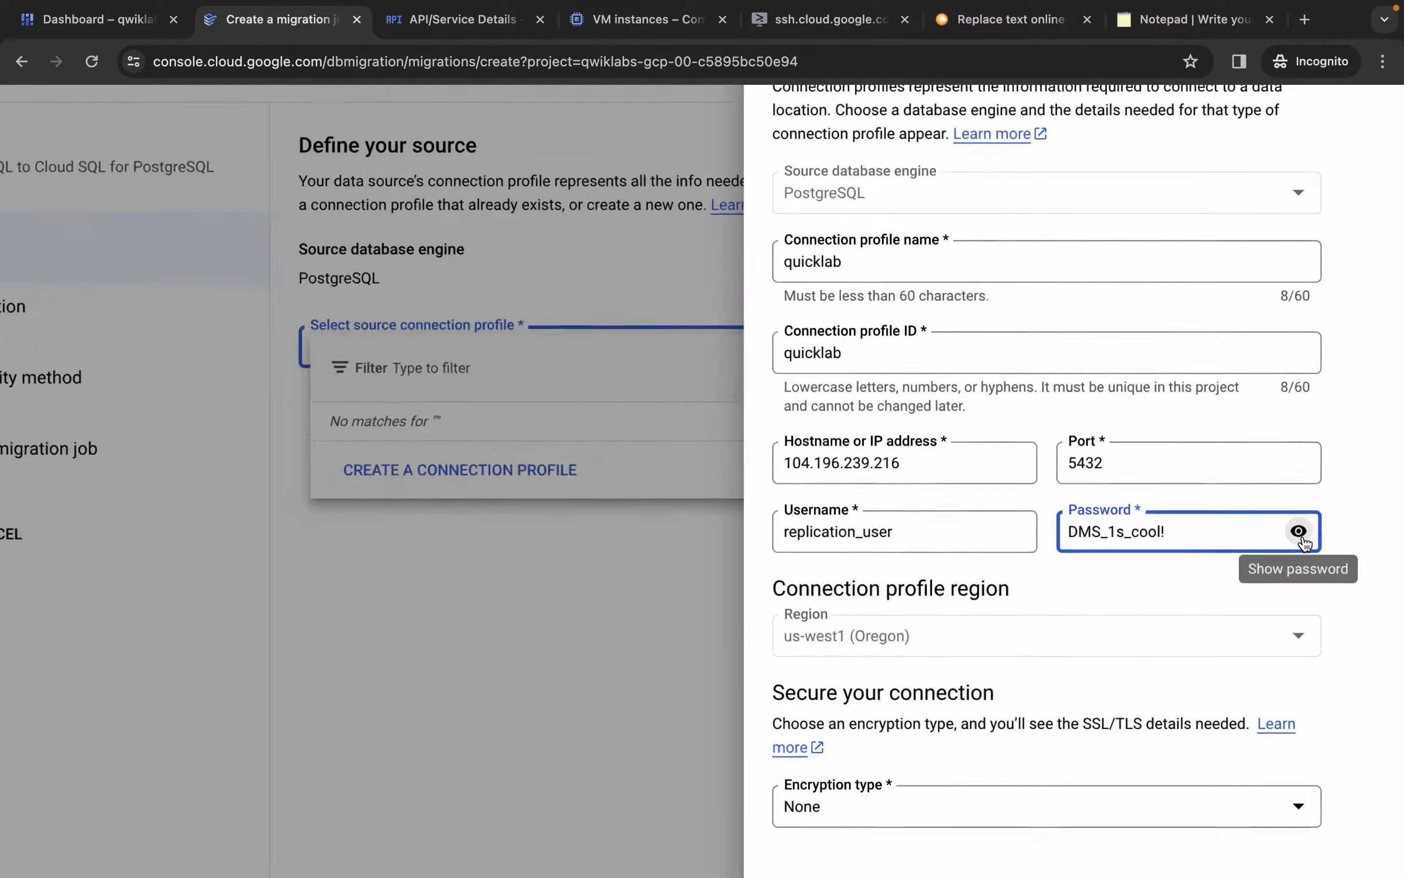
scroll(1304, 543, "down", 5)
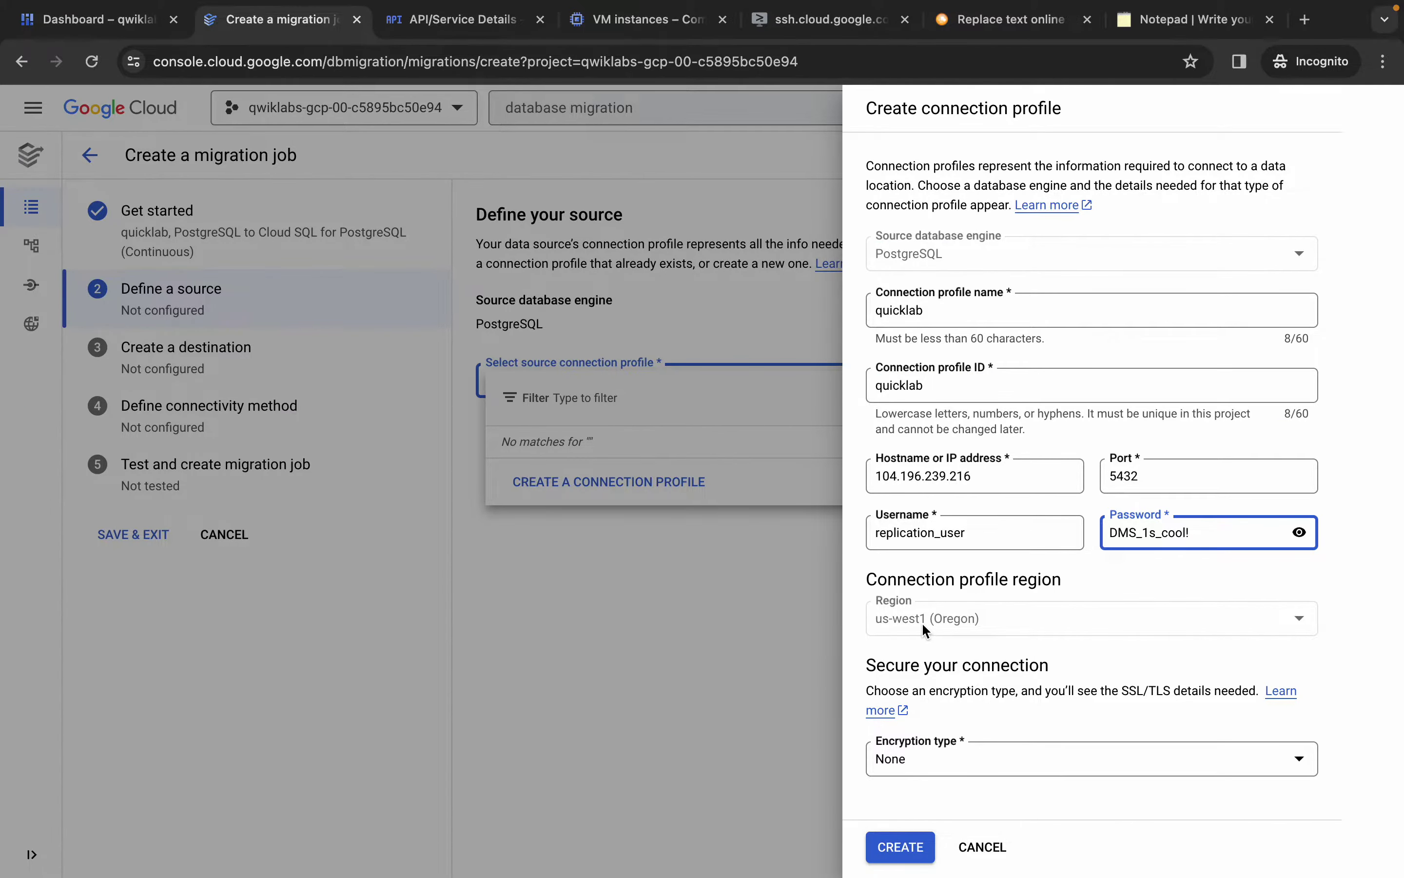
left_click(901, 858)
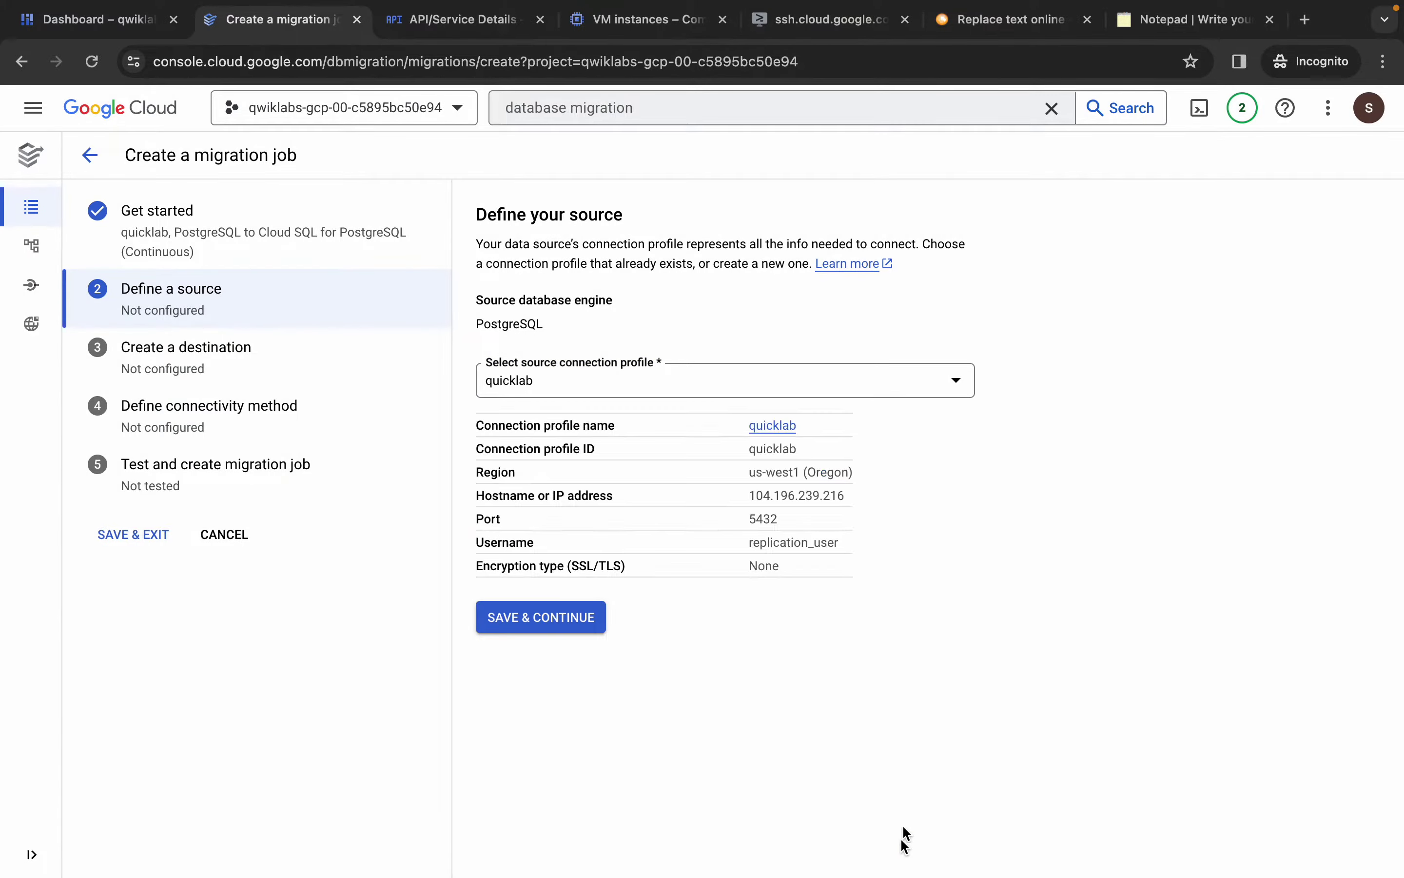
Save the source definition and set the destination instance ID to postgres47-967fy, copied from the lab instructions
left_click(505, 618)
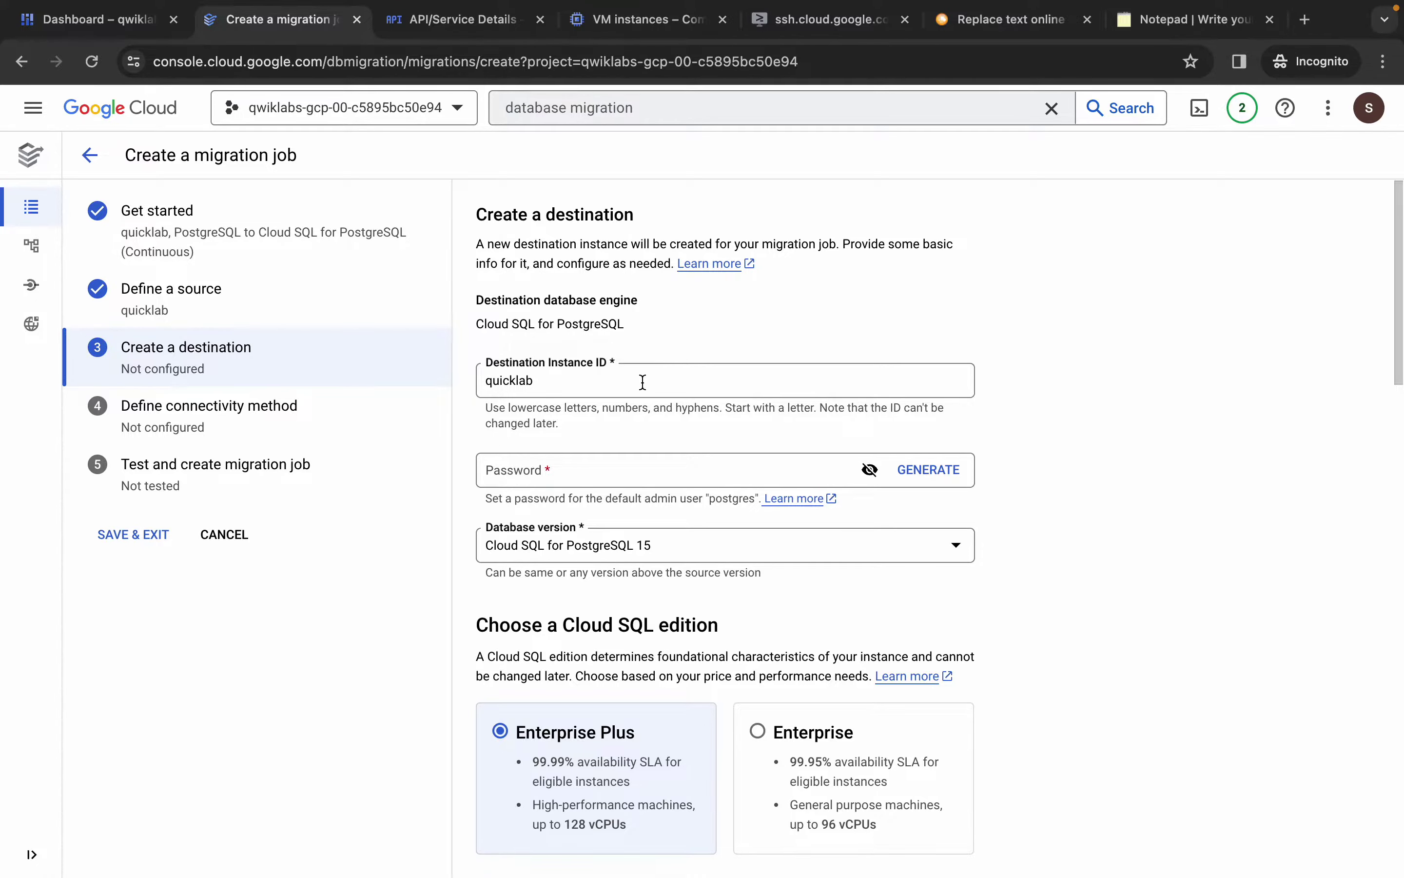
key("ctrl+Left")
scroll(714, 439, "down", 3)
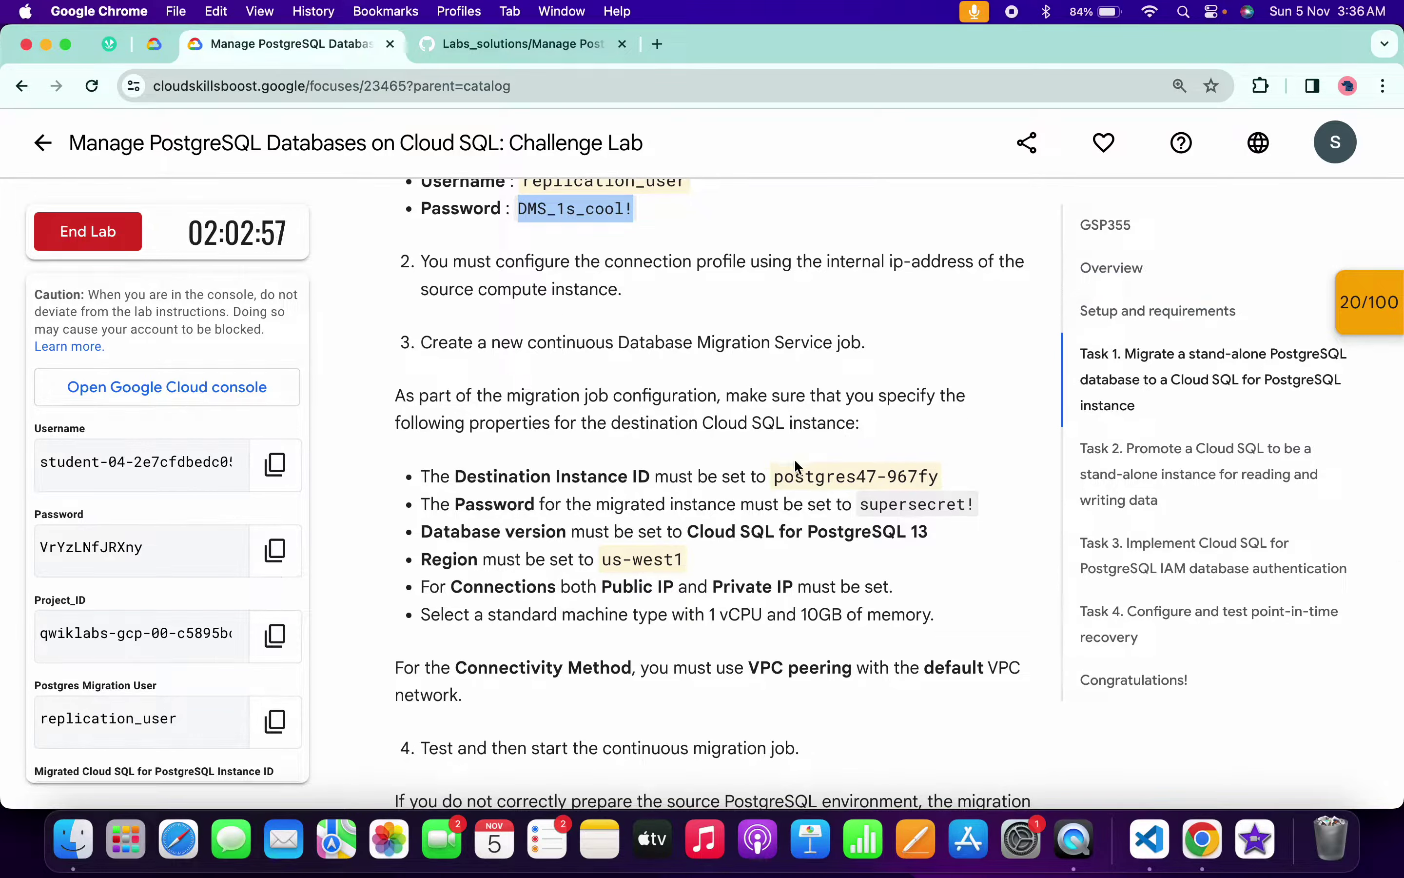
left_click_drag(775, 478, 947, 485)
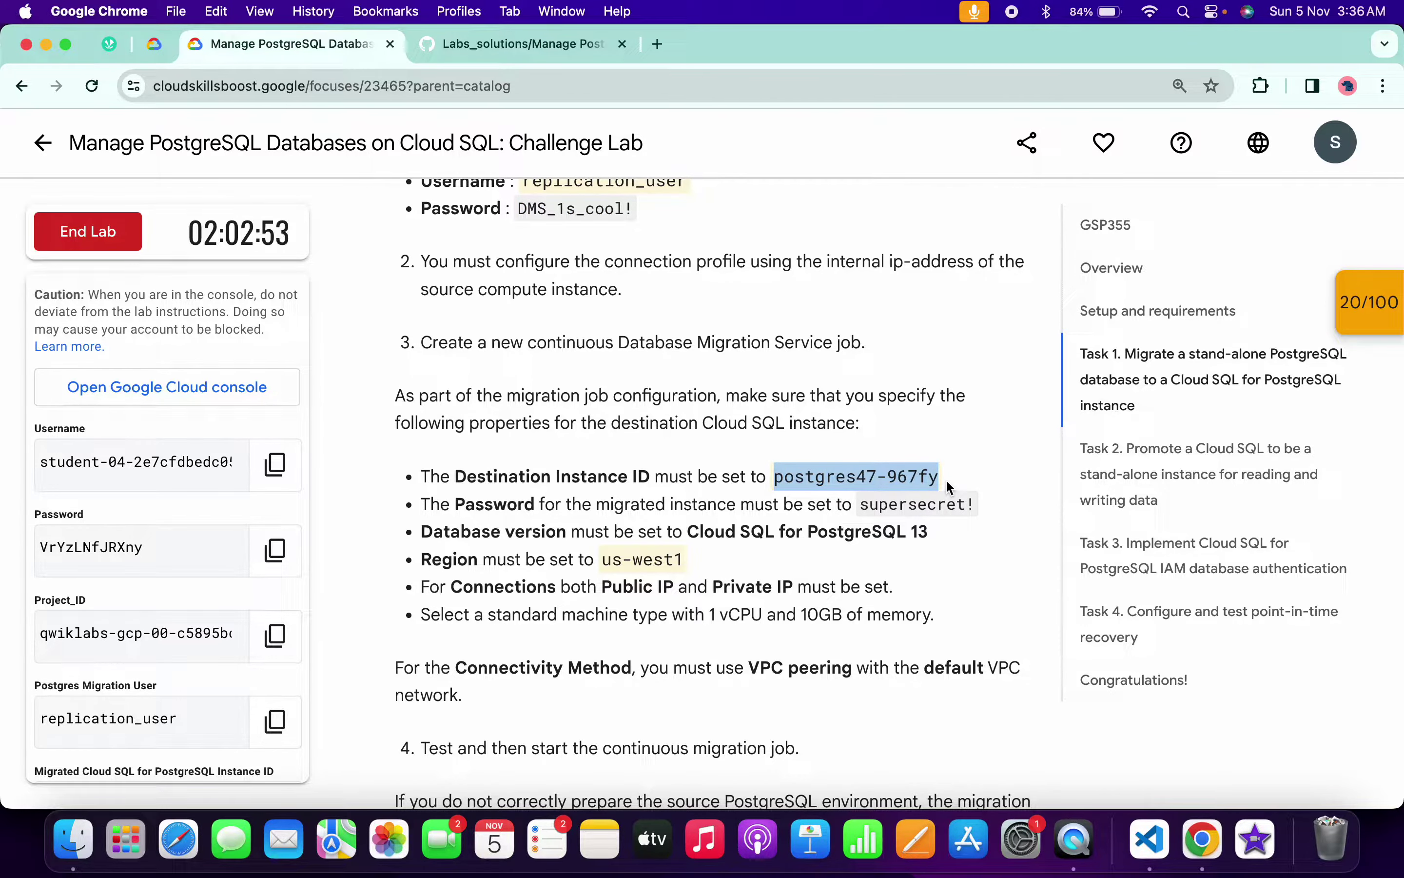
key("super+Tab")
double_click(615, 383)
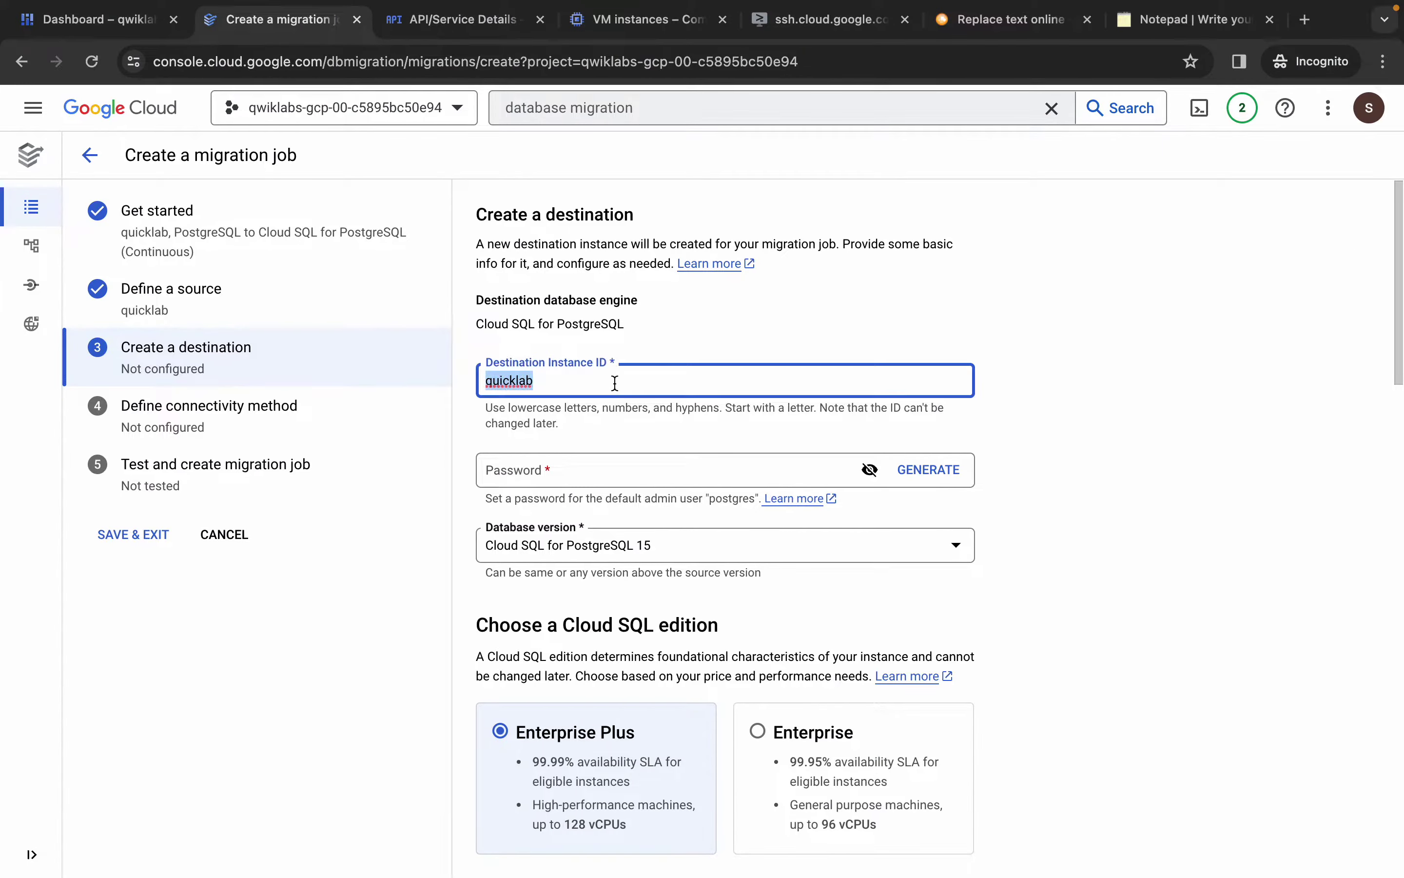
key("ctrl+v")
Copy the migrated instance's password from the lab instructions into the destination's password field and reveal it for checking
key("super+Tab")
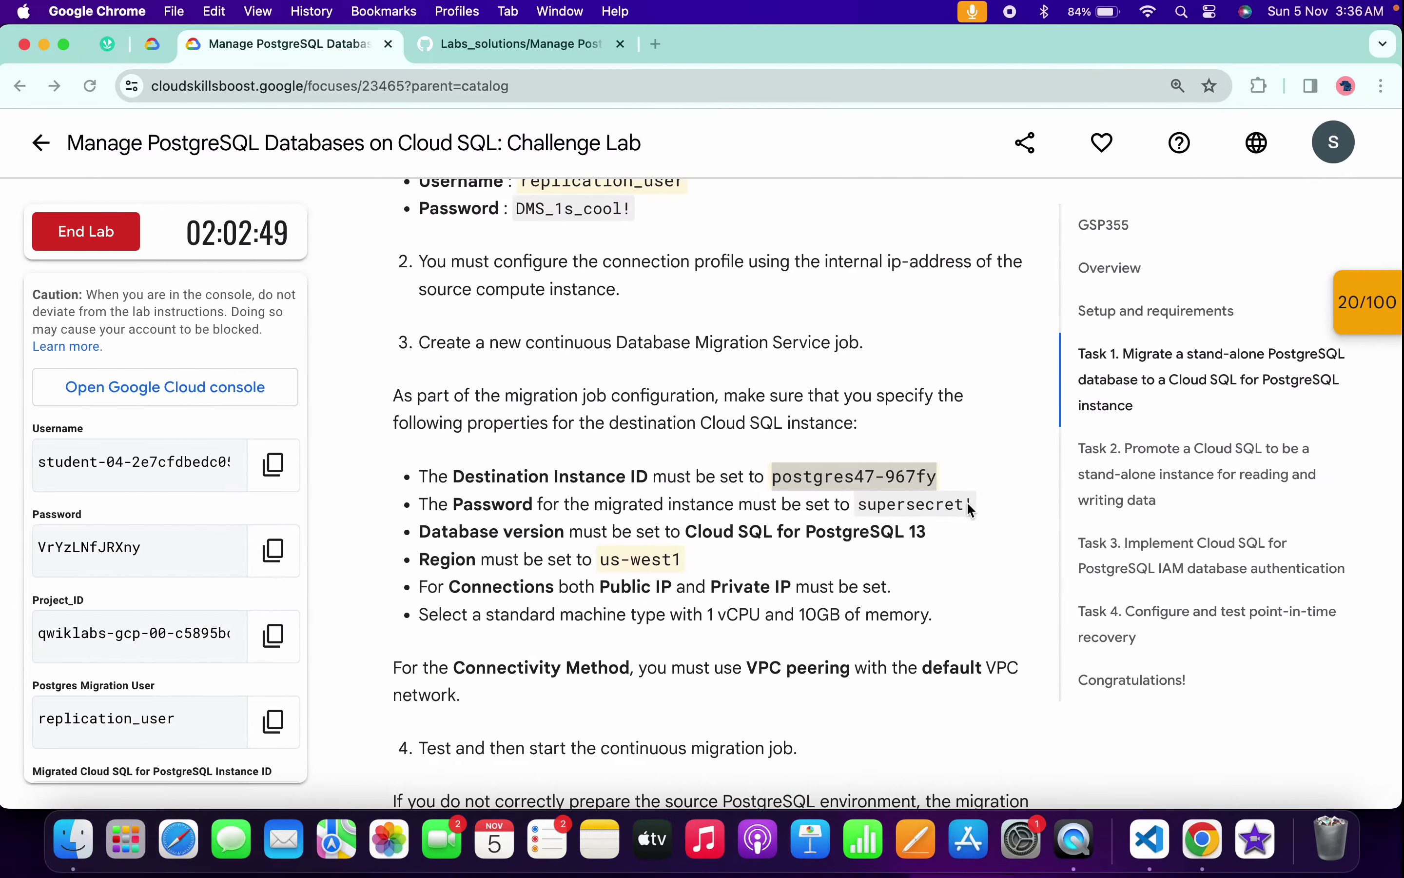
left_click_drag(862, 503, 982, 505)
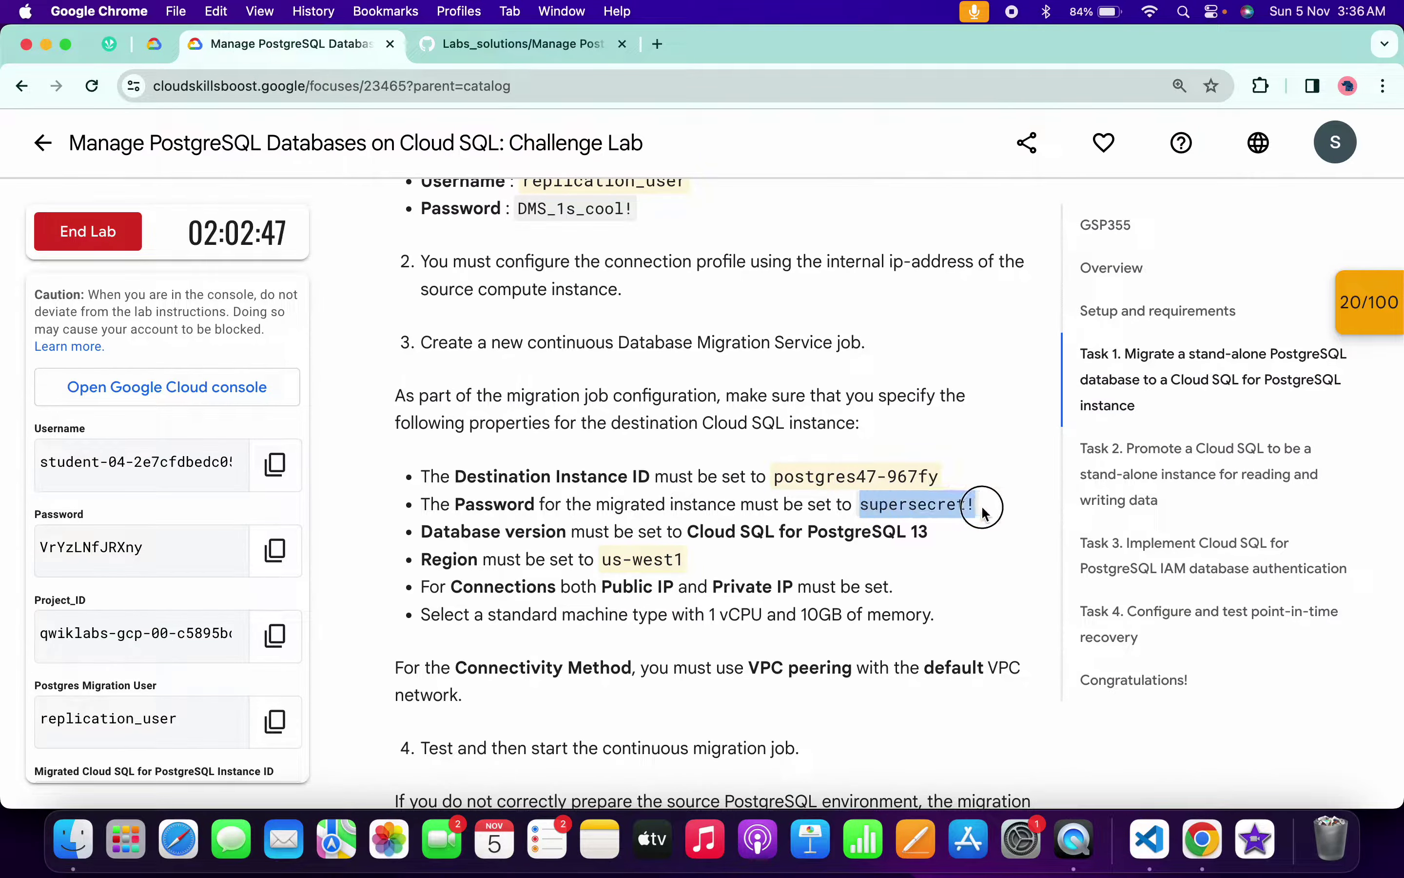
key("super+Tab")
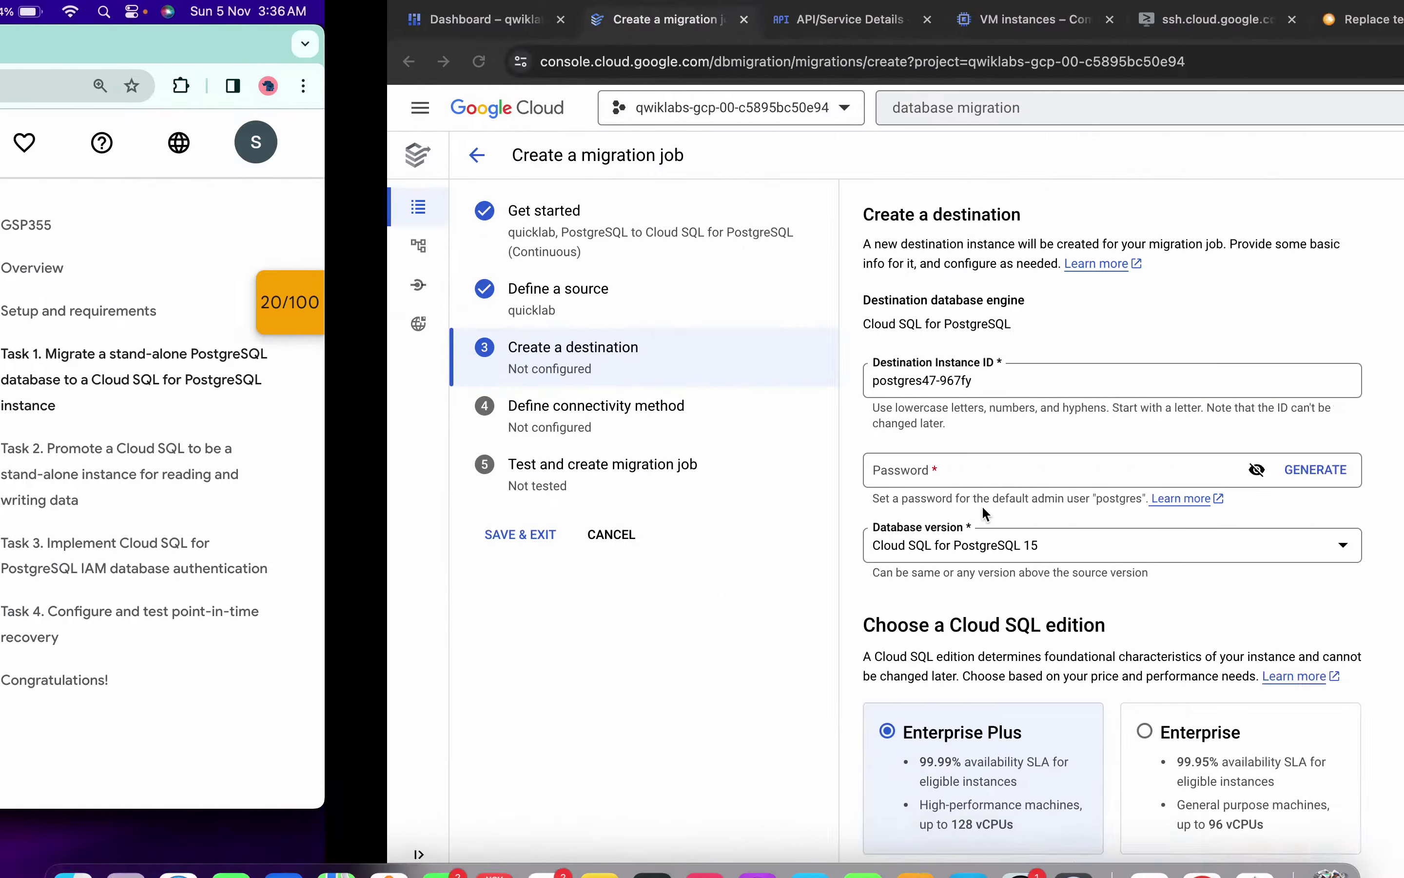
left_click(599, 475)
key("super+v")
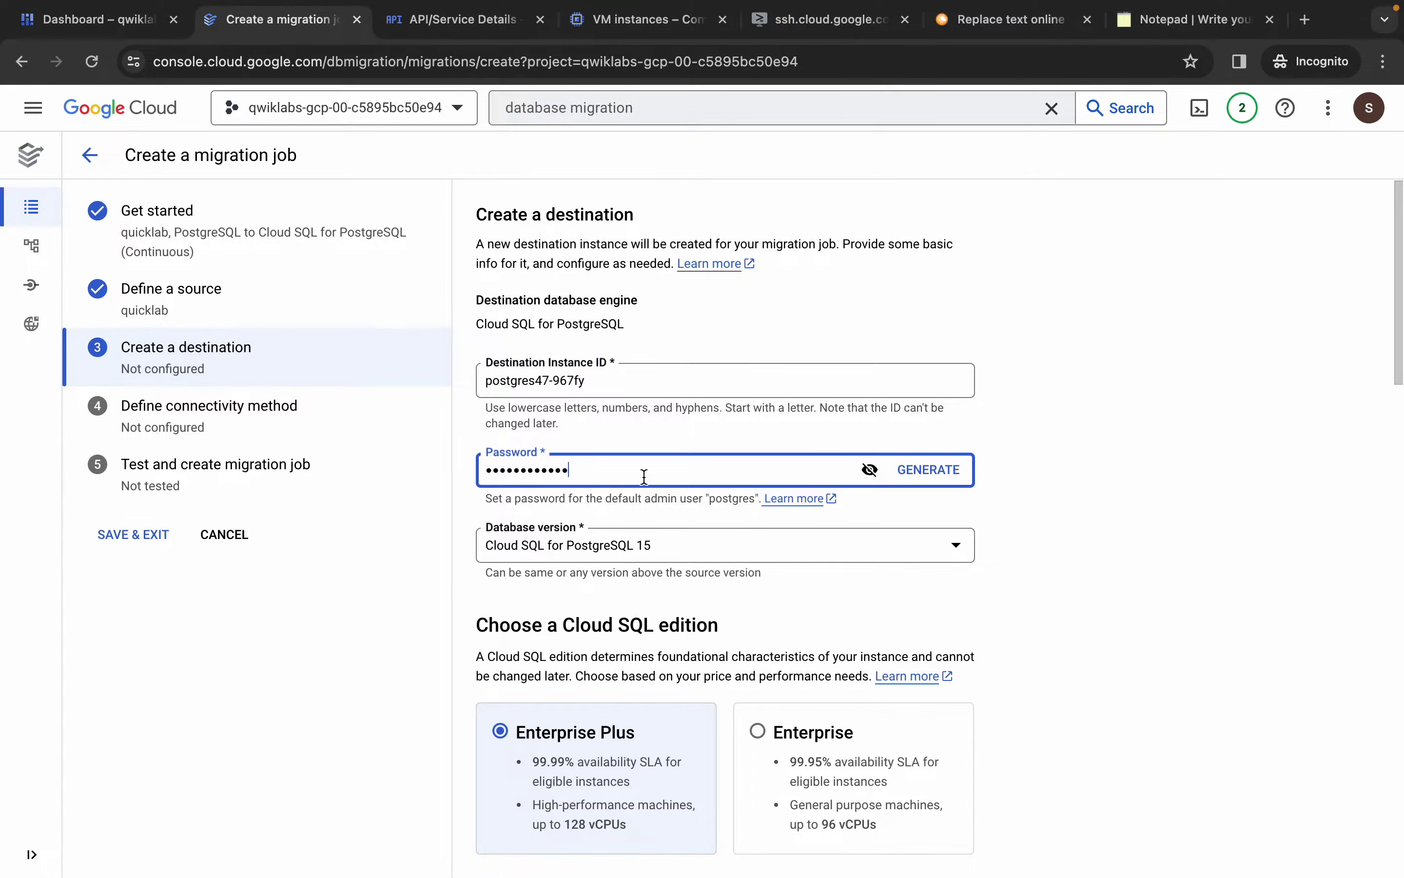
left_click(873, 475)
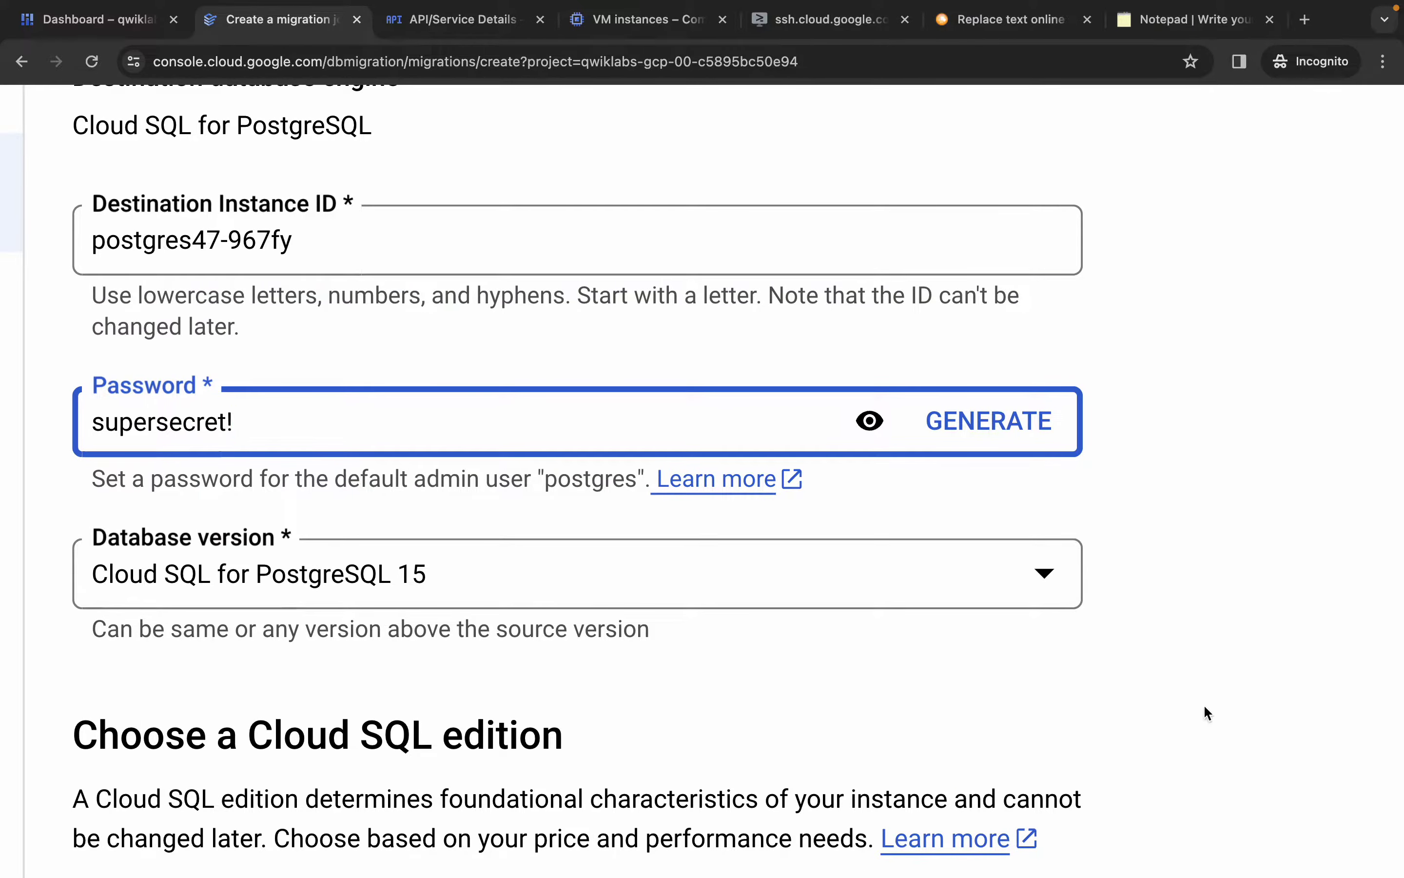
scroll(1205, 711, "down", 3)
Check the required database version in the lab instructions, choose the Enterprise edition, and set the version to Cloud SQL for PostgreSQL 13
key("ctrl+Left")
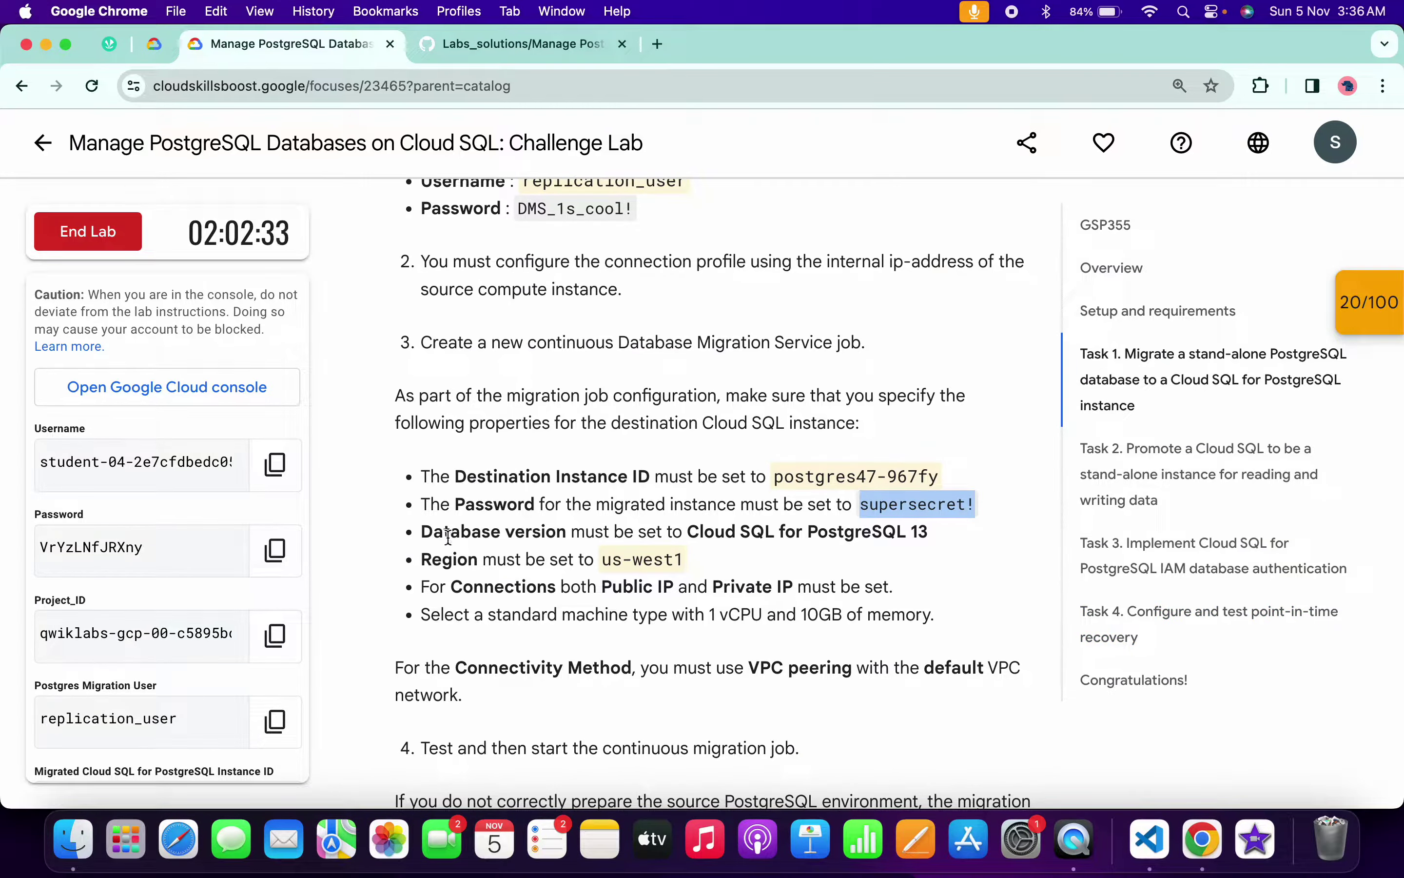
key("ctrl+Right")
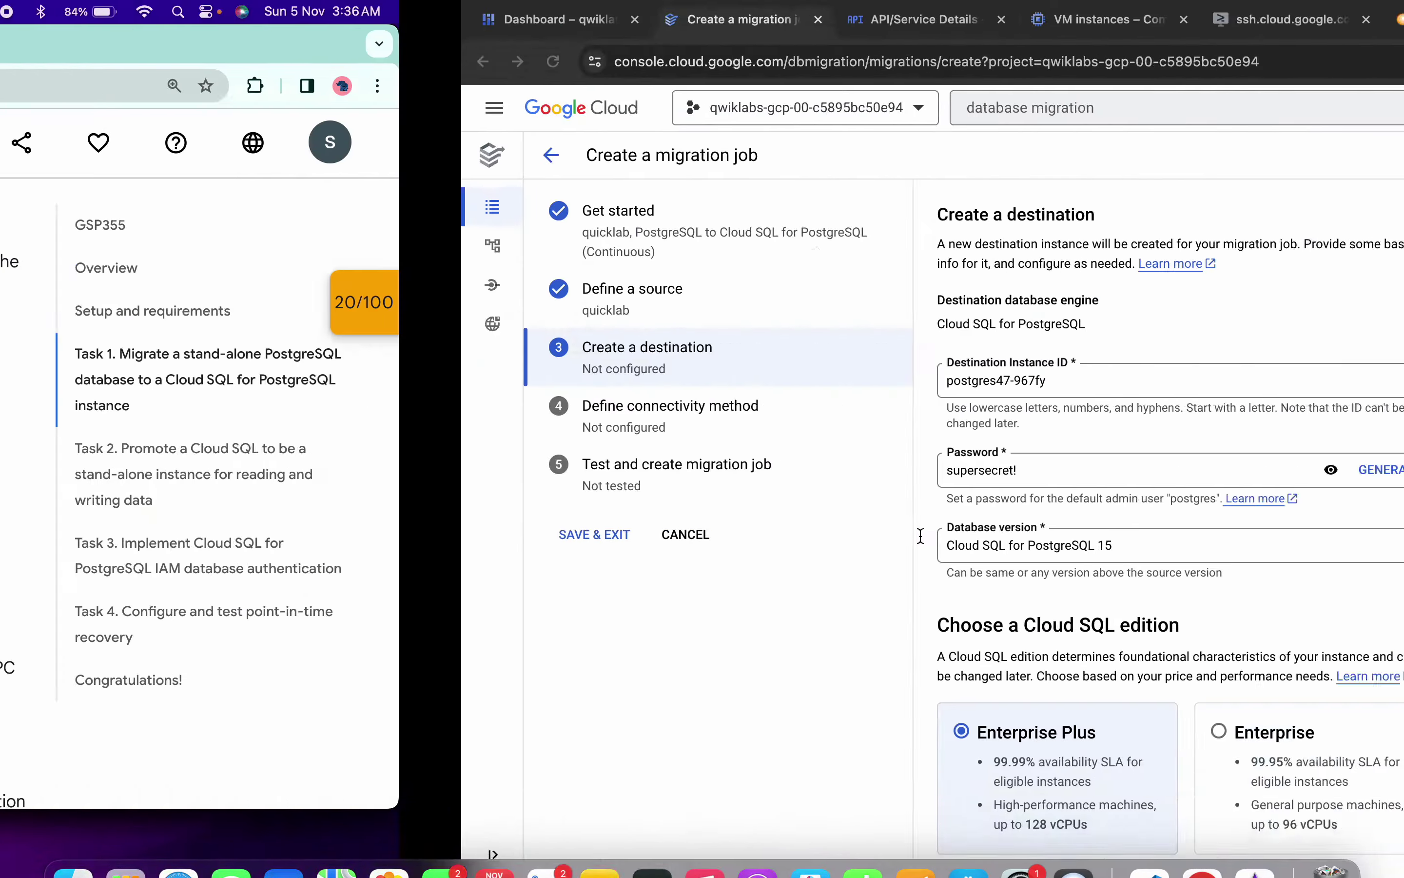
left_click(755, 552)
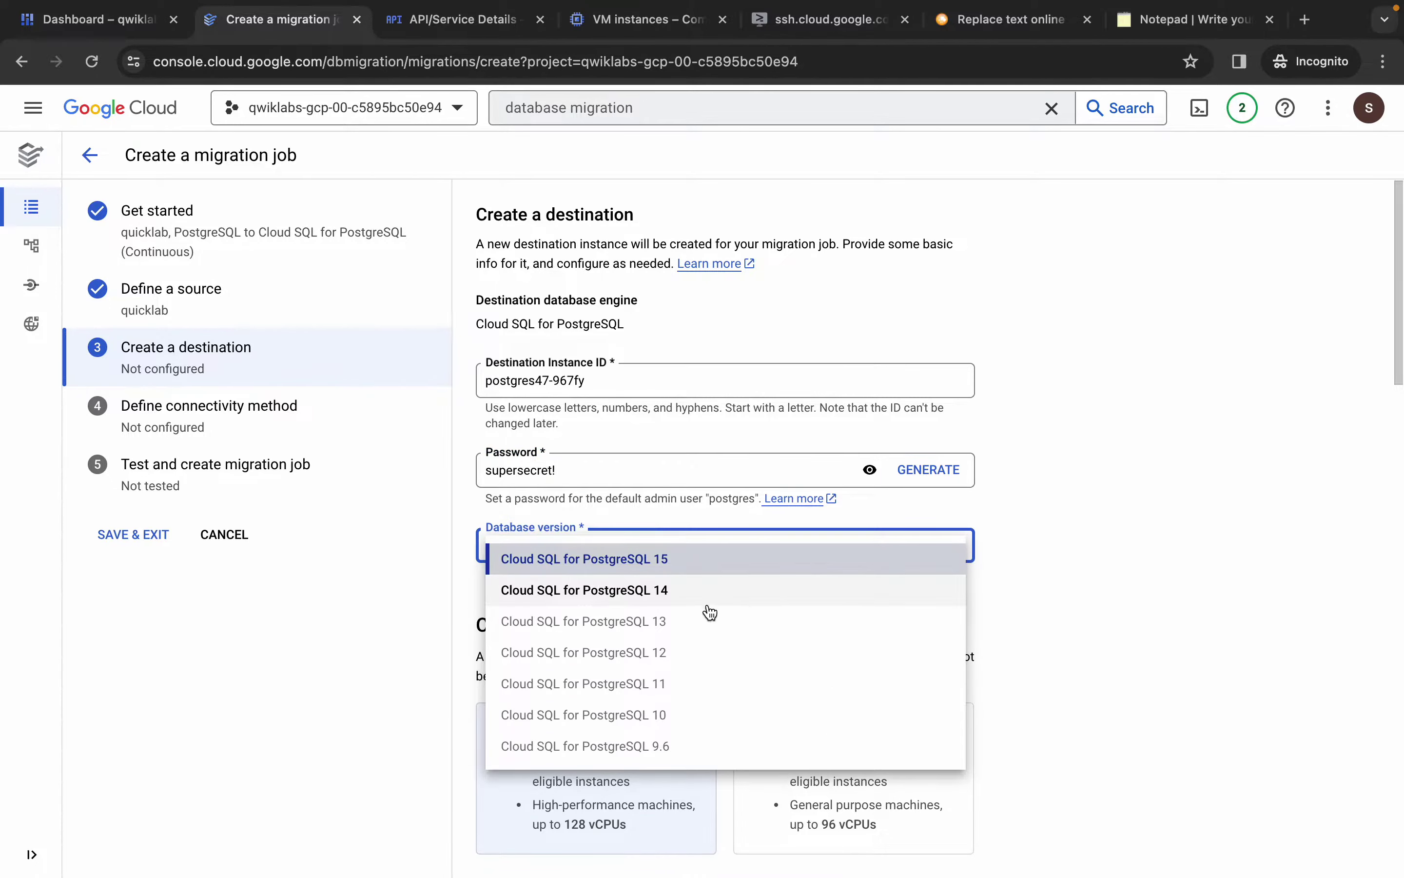
left_click(1291, 636)
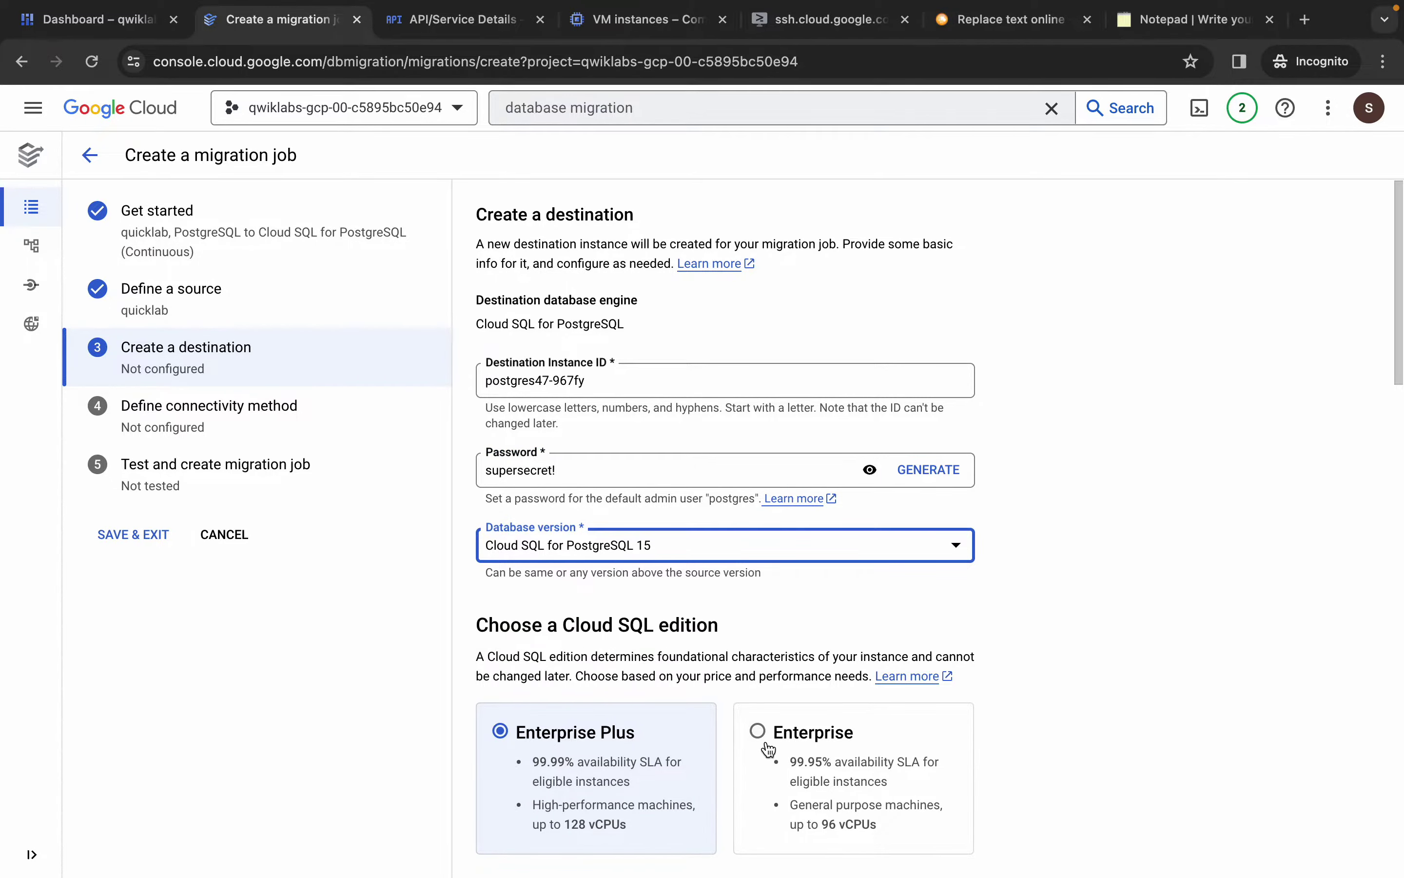
left_click(757, 730)
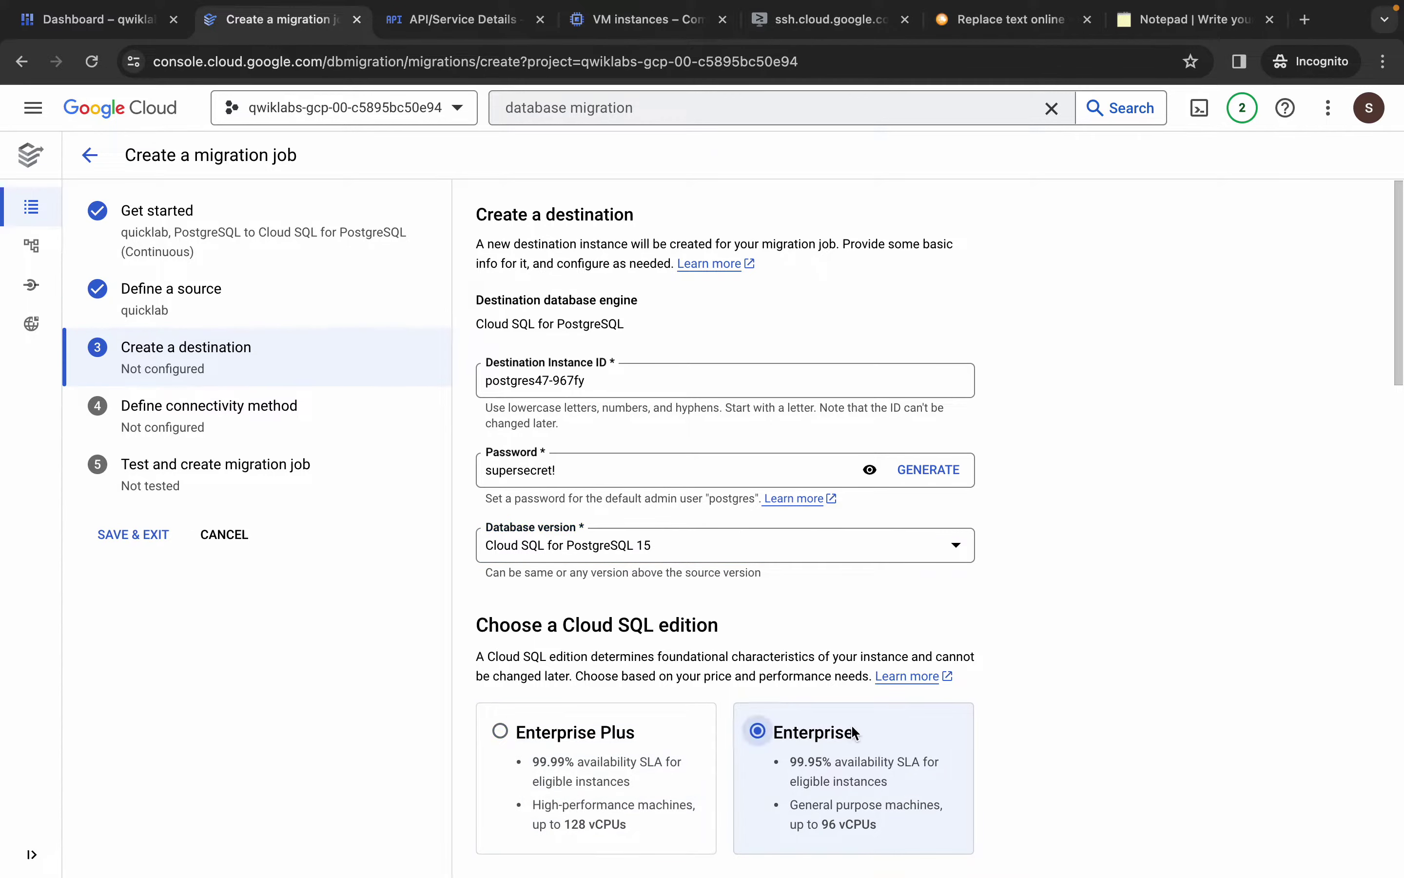
left_click(677, 556)
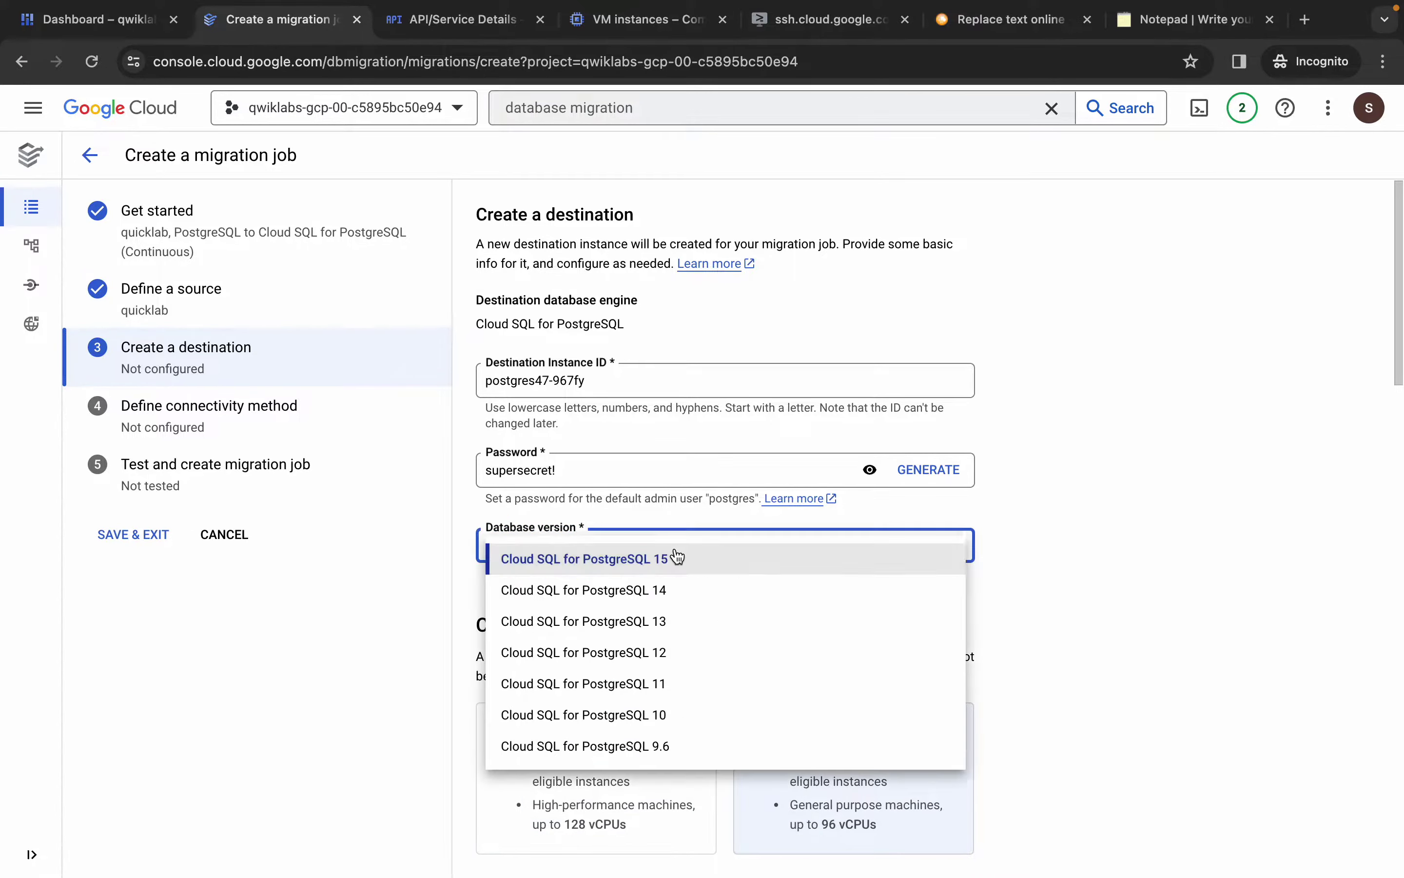
left_click(689, 626)
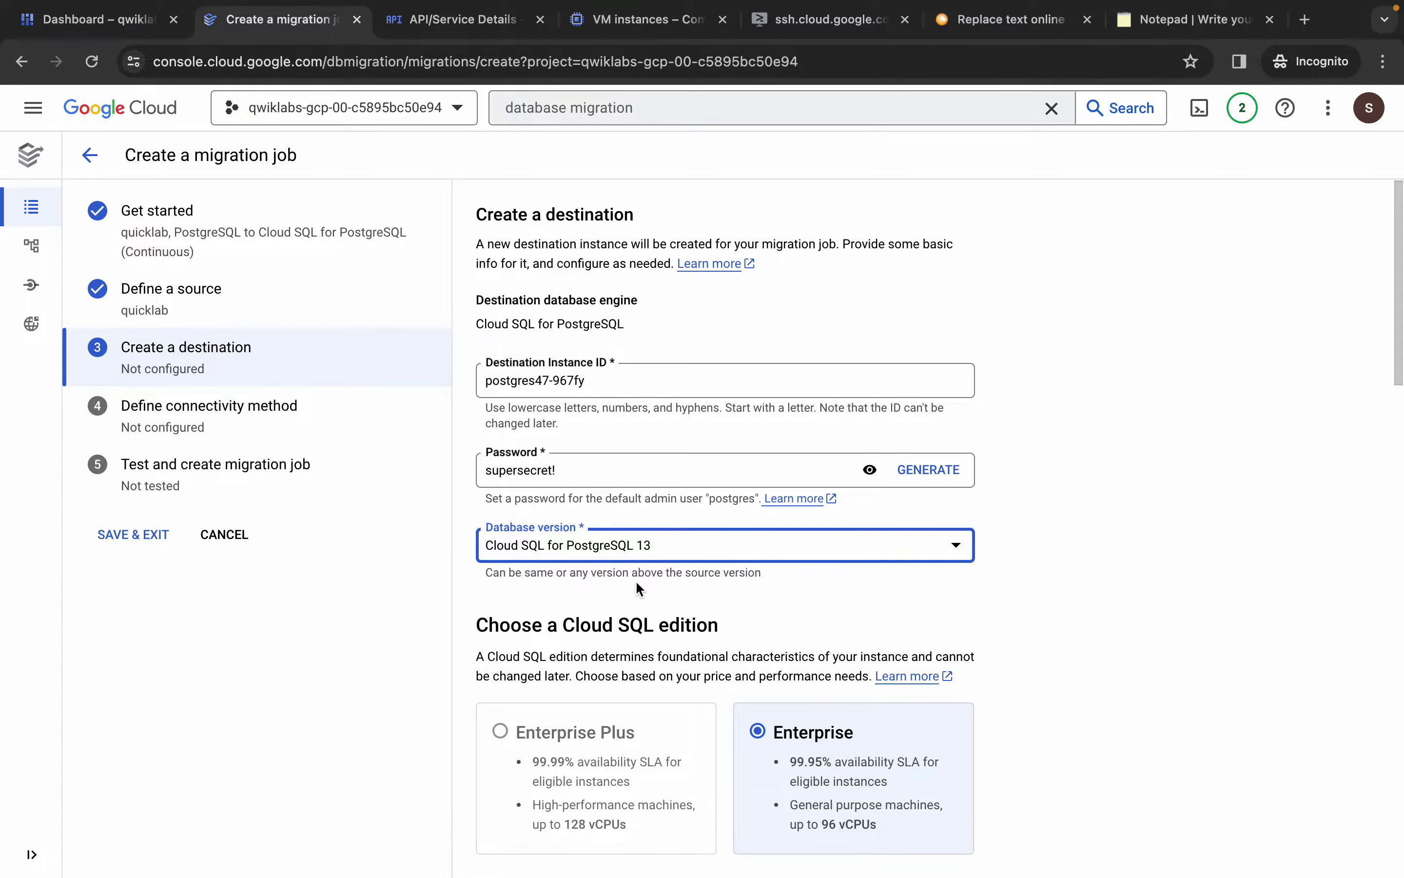
Enable Private IP for the destination on the default VPC, and allocate and connect an automatically allocated IP range
scroll(639, 588, "down", 9)
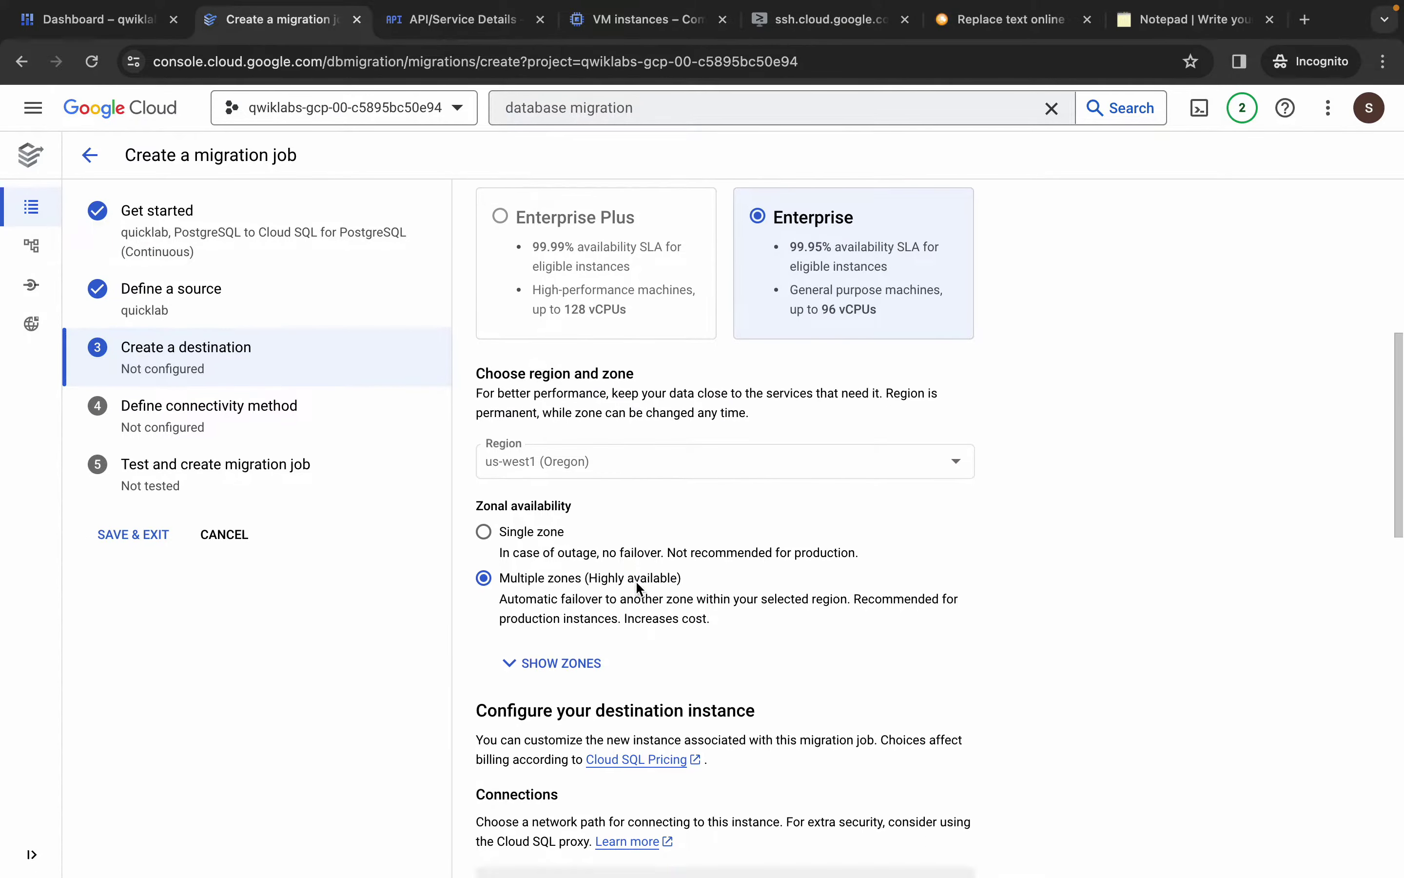
scroll(639, 588, "down", 8)
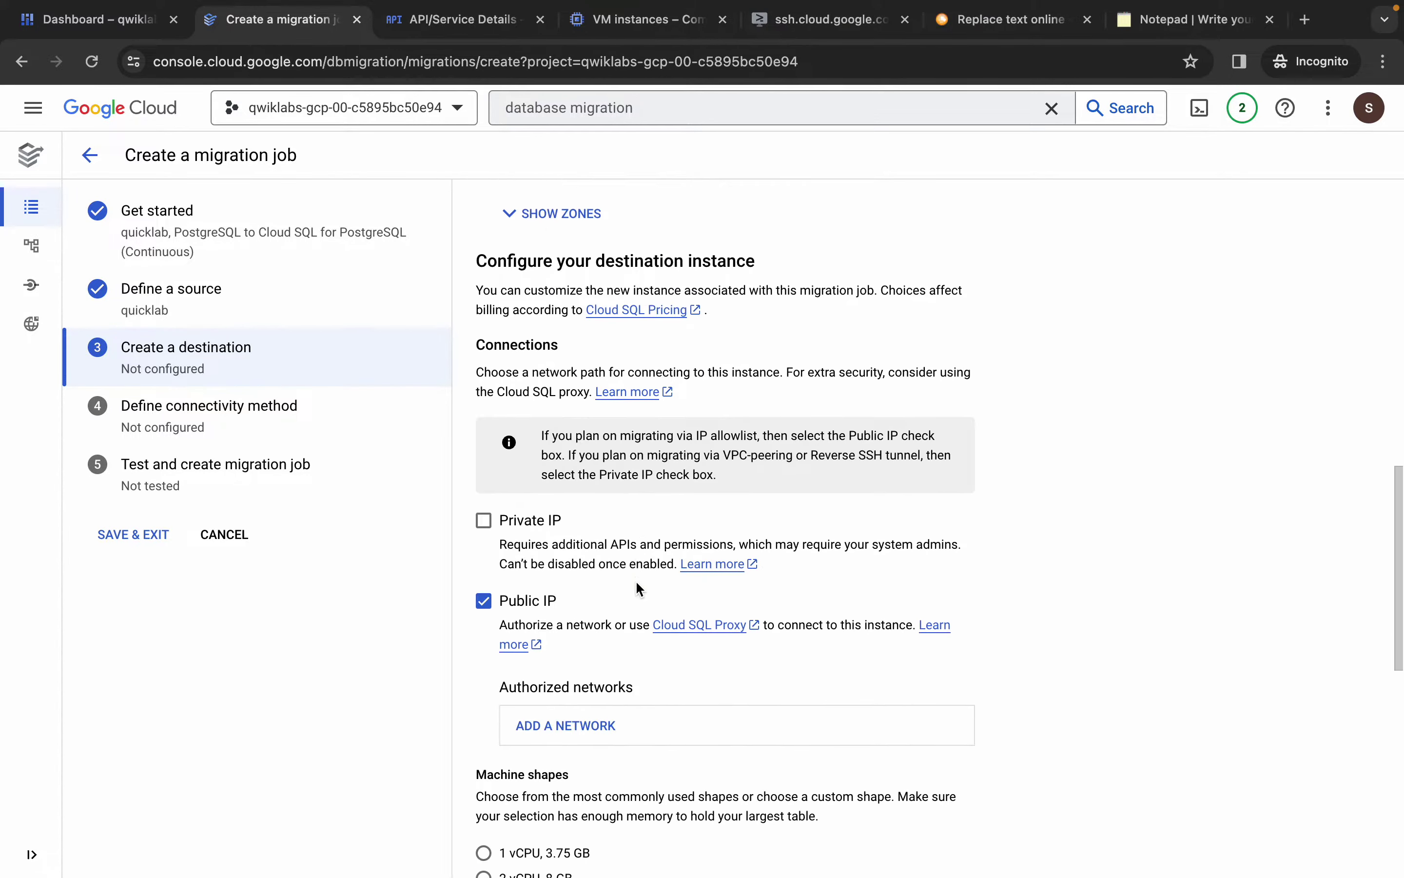
left_click(483, 516)
scroll(646, 566, "down", 5)
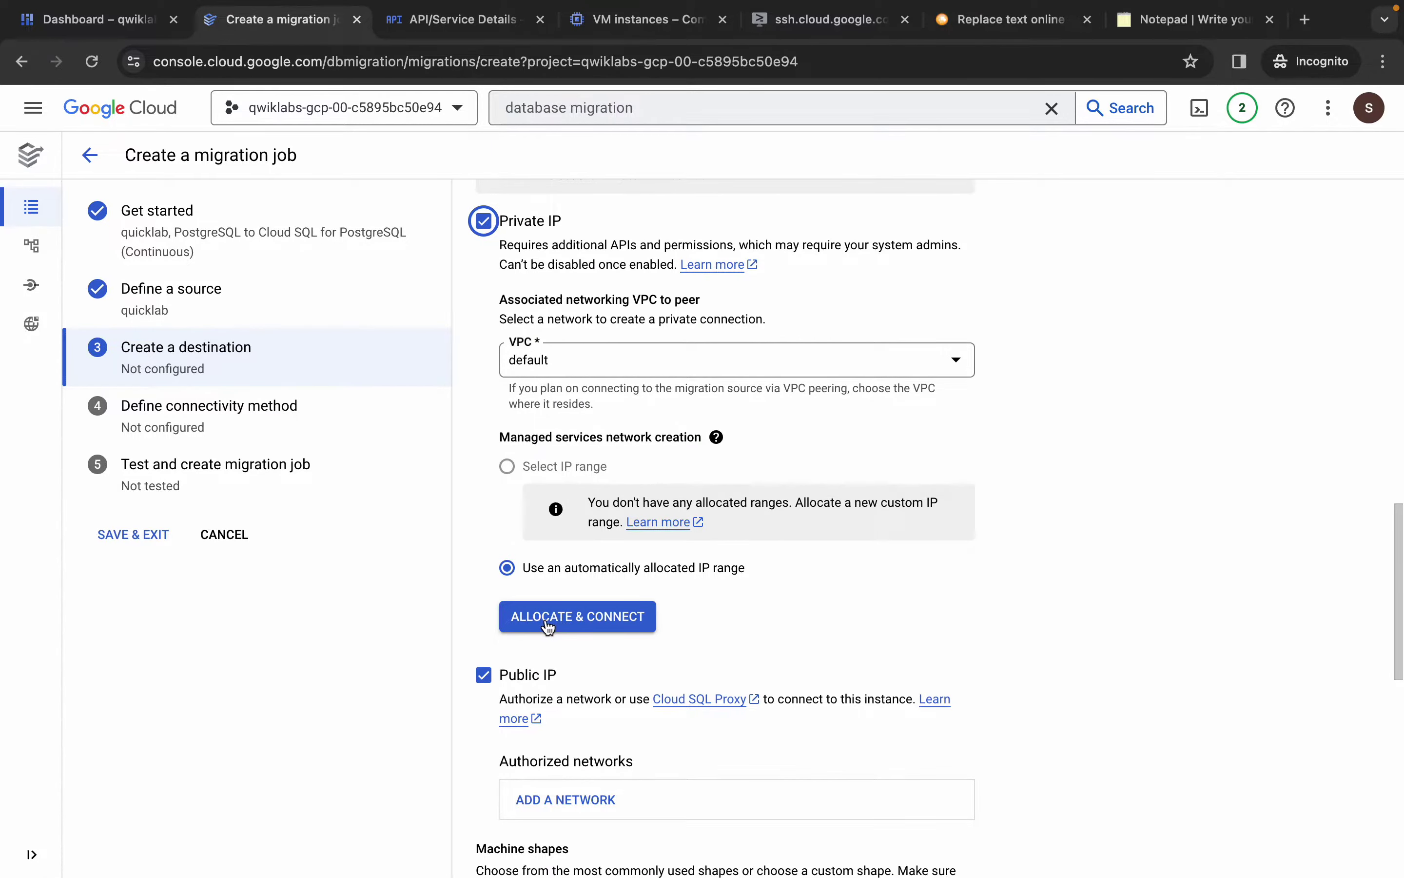
left_click(578, 618)
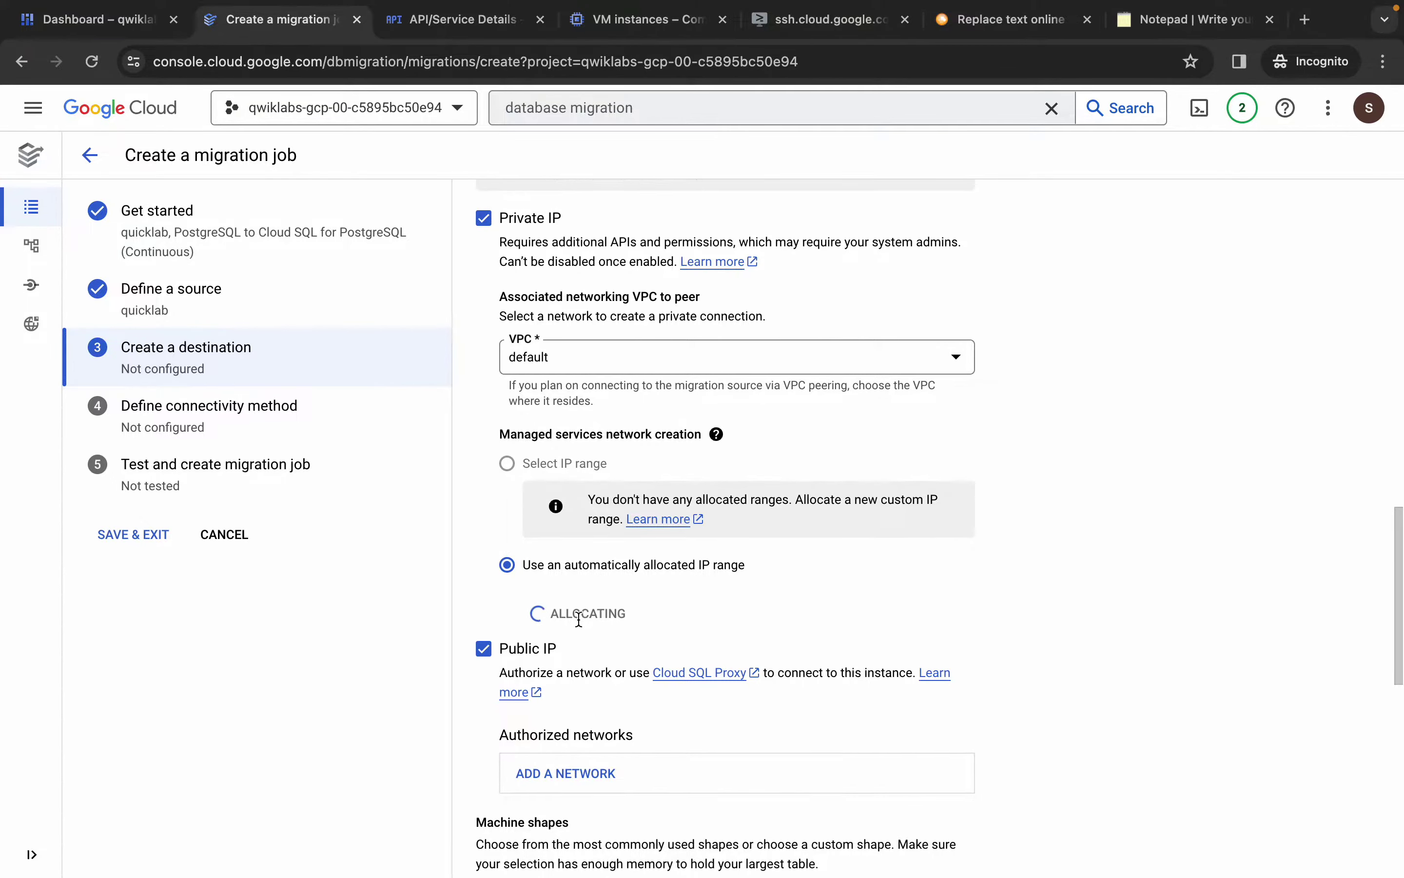
Set the destination's machine shape to 1 vCPU, 3.75 GB and its storage capacity to 10 GB
scroll(579, 619, "down", 9)
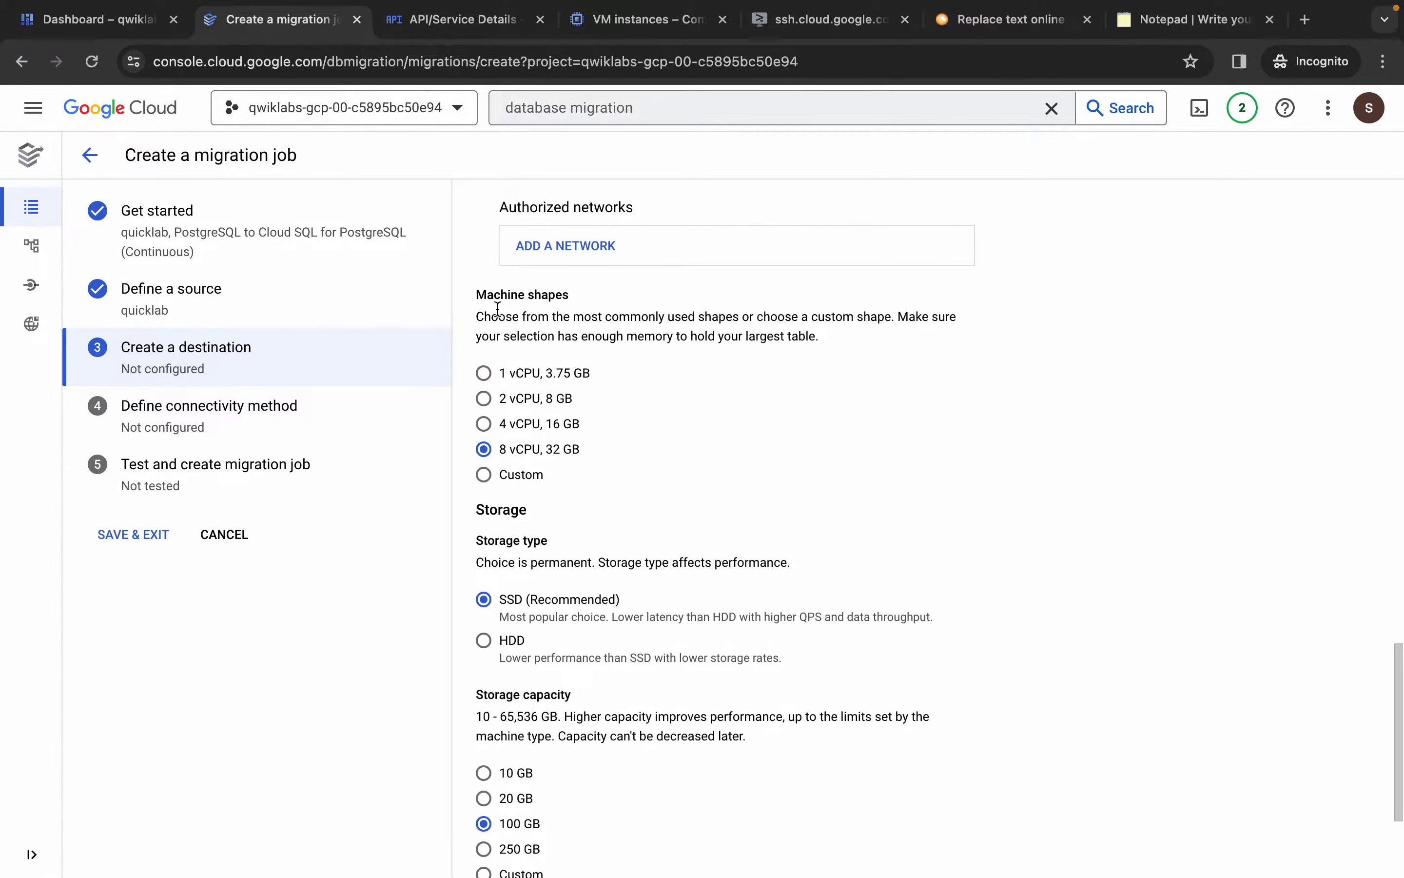
left_click(484, 376)
scroll(565, 600, "down", 4)
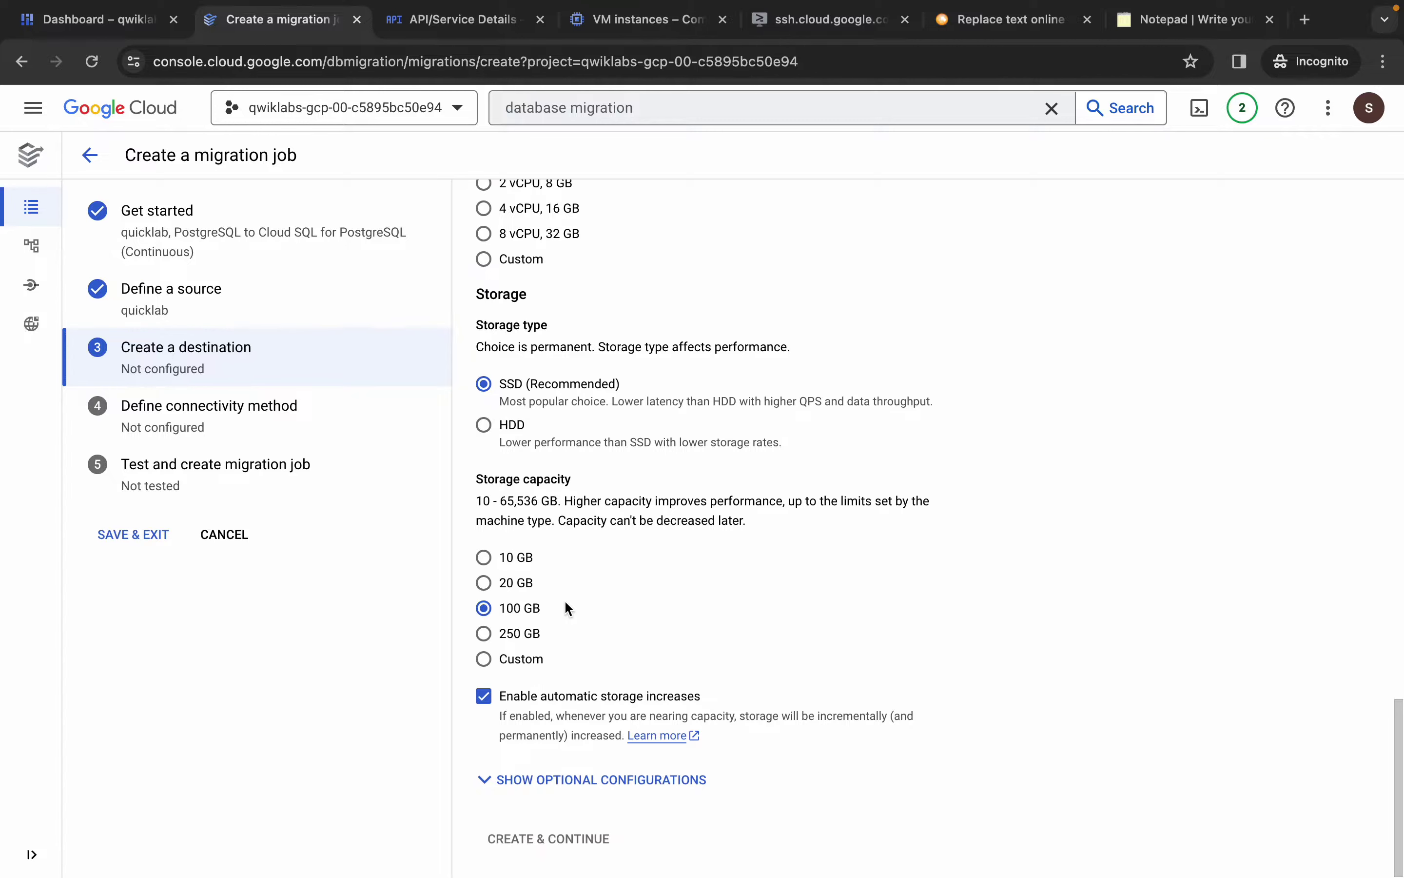
left_click(482, 557)
Review the destination settings, create the destination database, and continue to the connectivity method
scroll(479, 561, "up", 4)
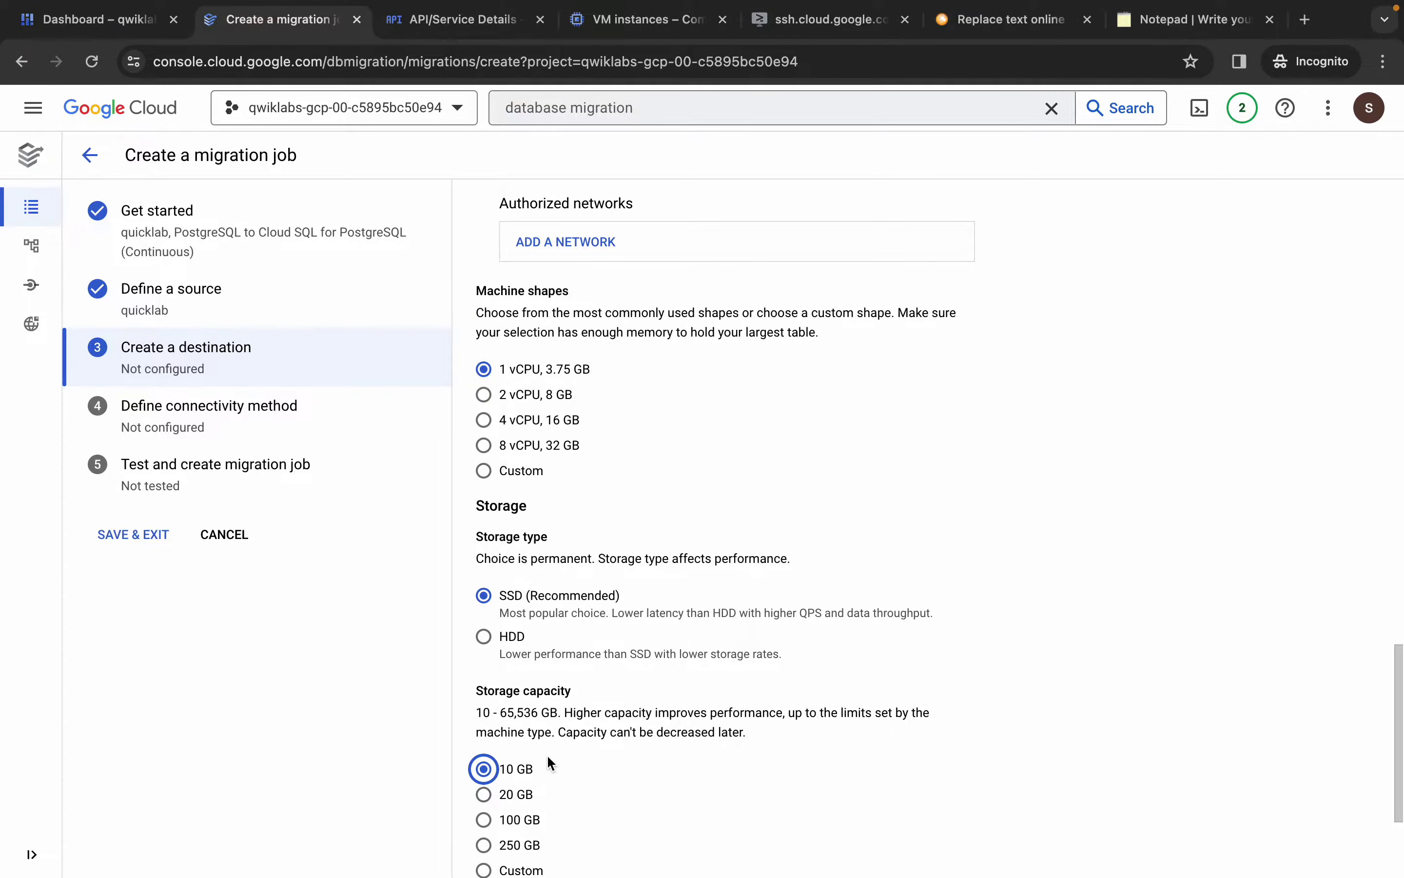
scroll(547, 754, "up", 20)
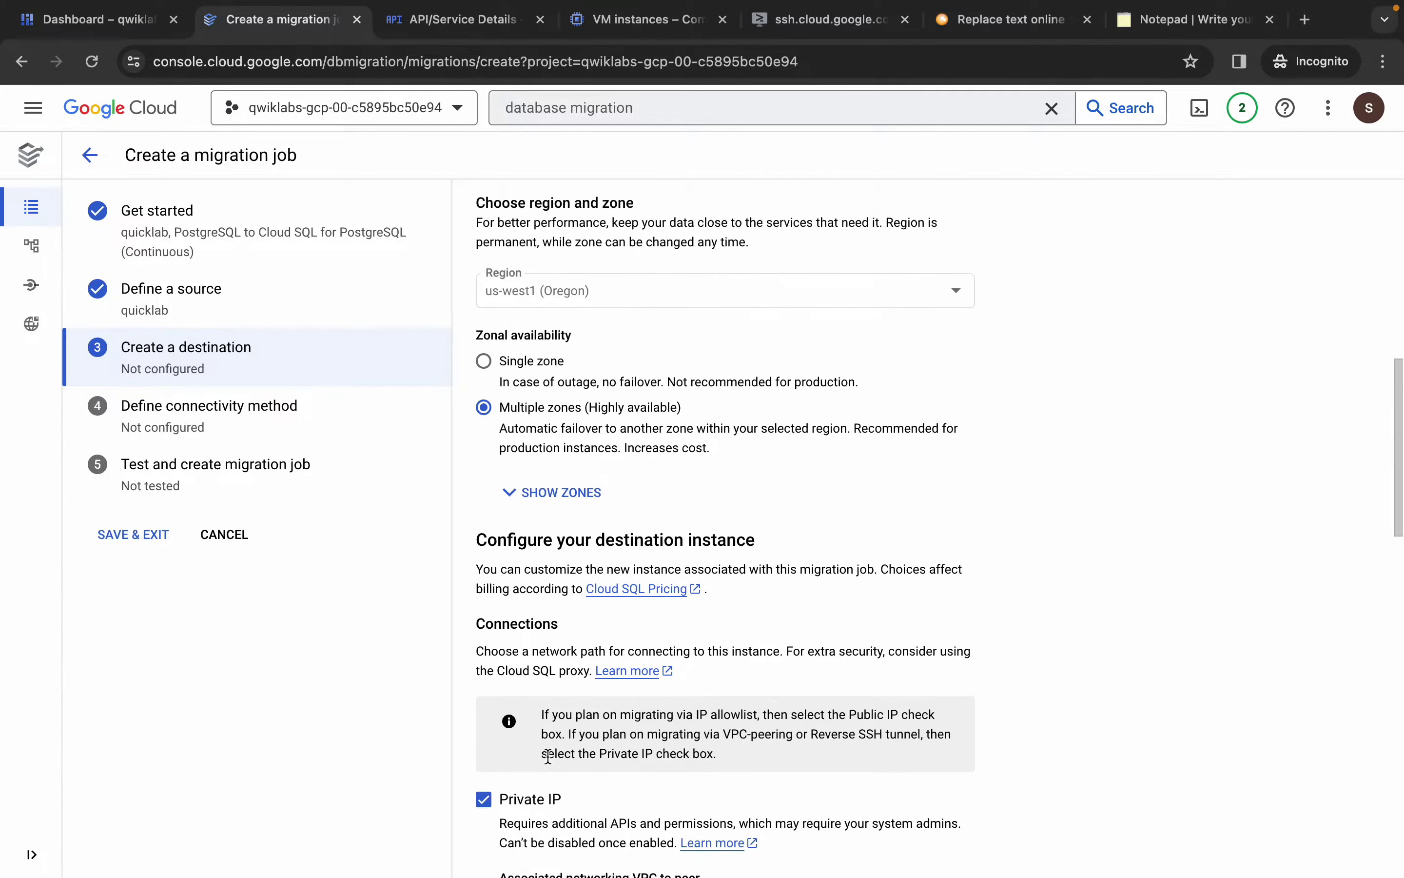
scroll(547, 754, "down", 12)
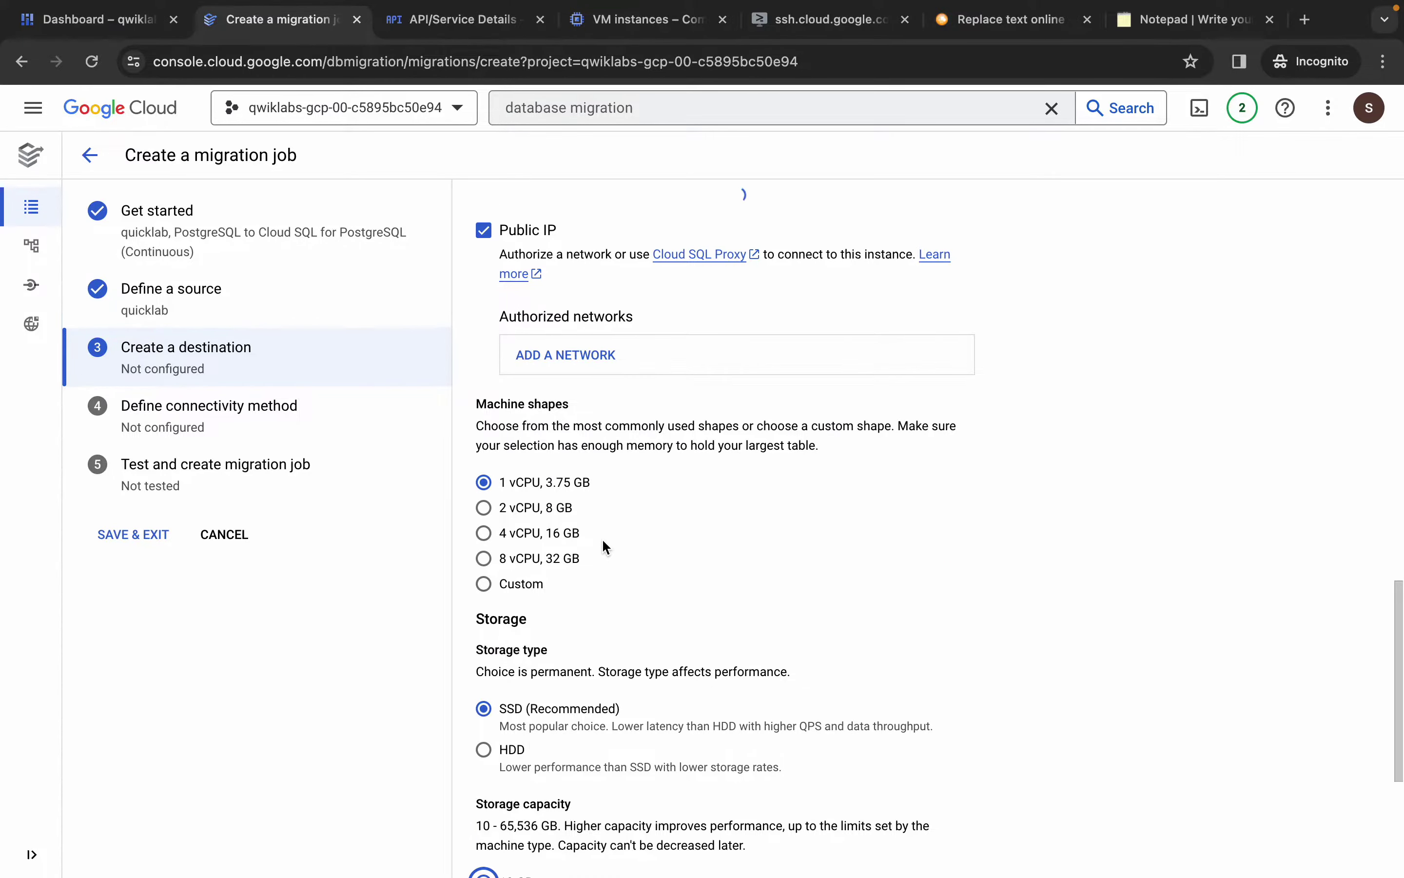
scroll(602, 537, "down", 5)
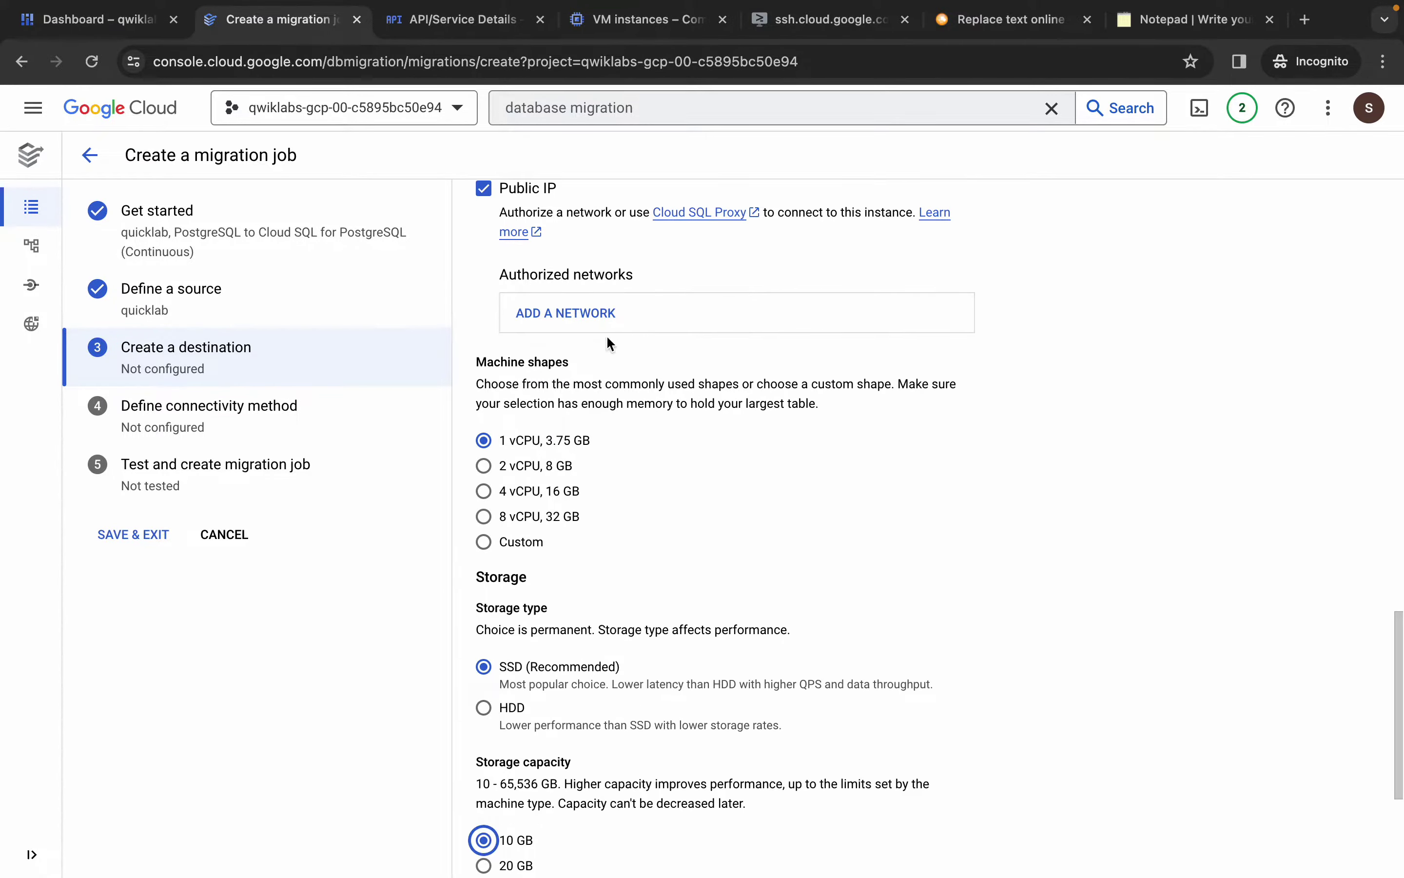
scroll(601, 720, "down", 5)
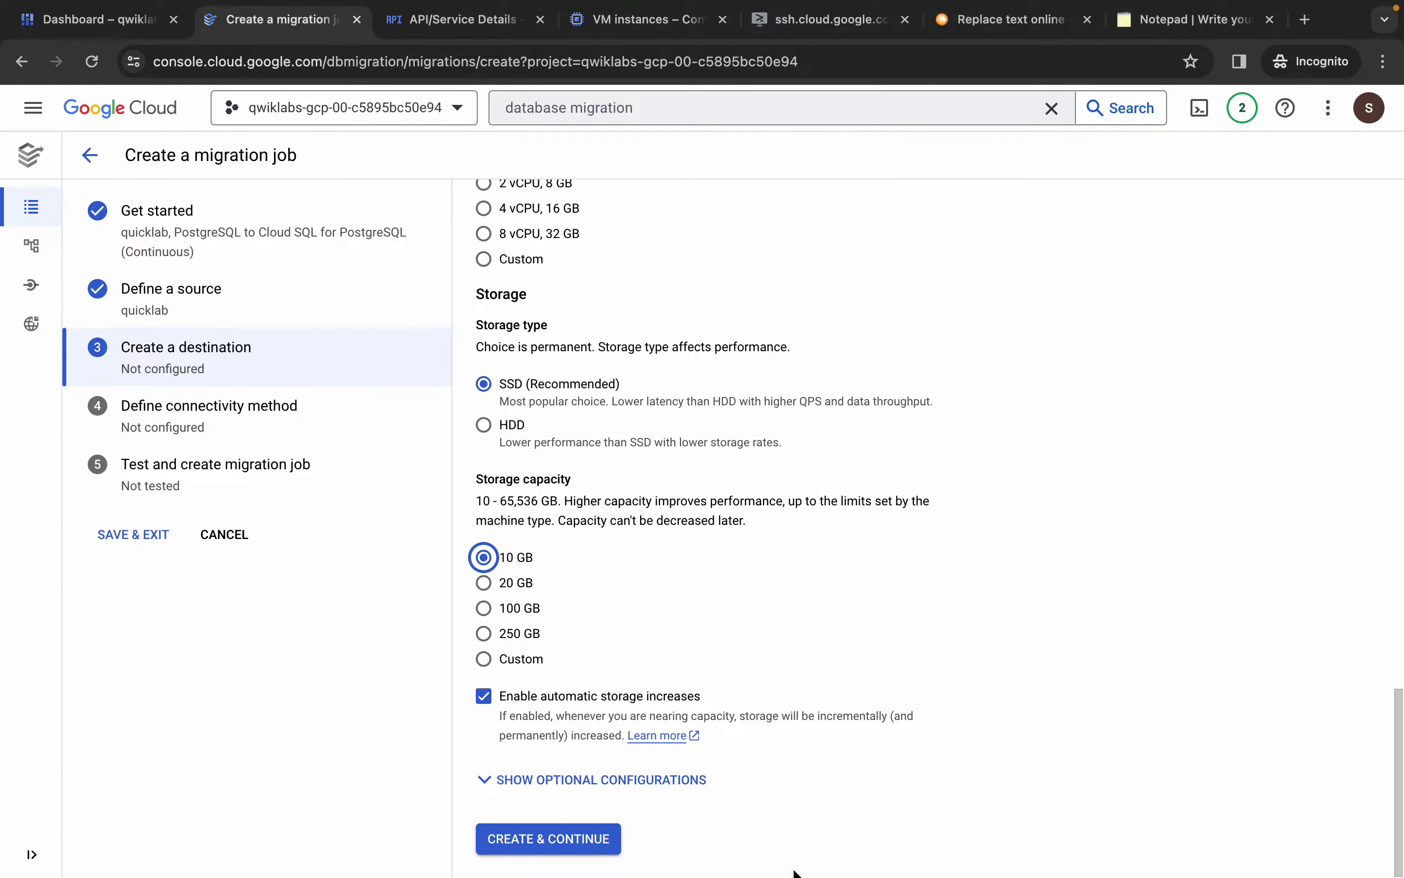
left_click(568, 847)
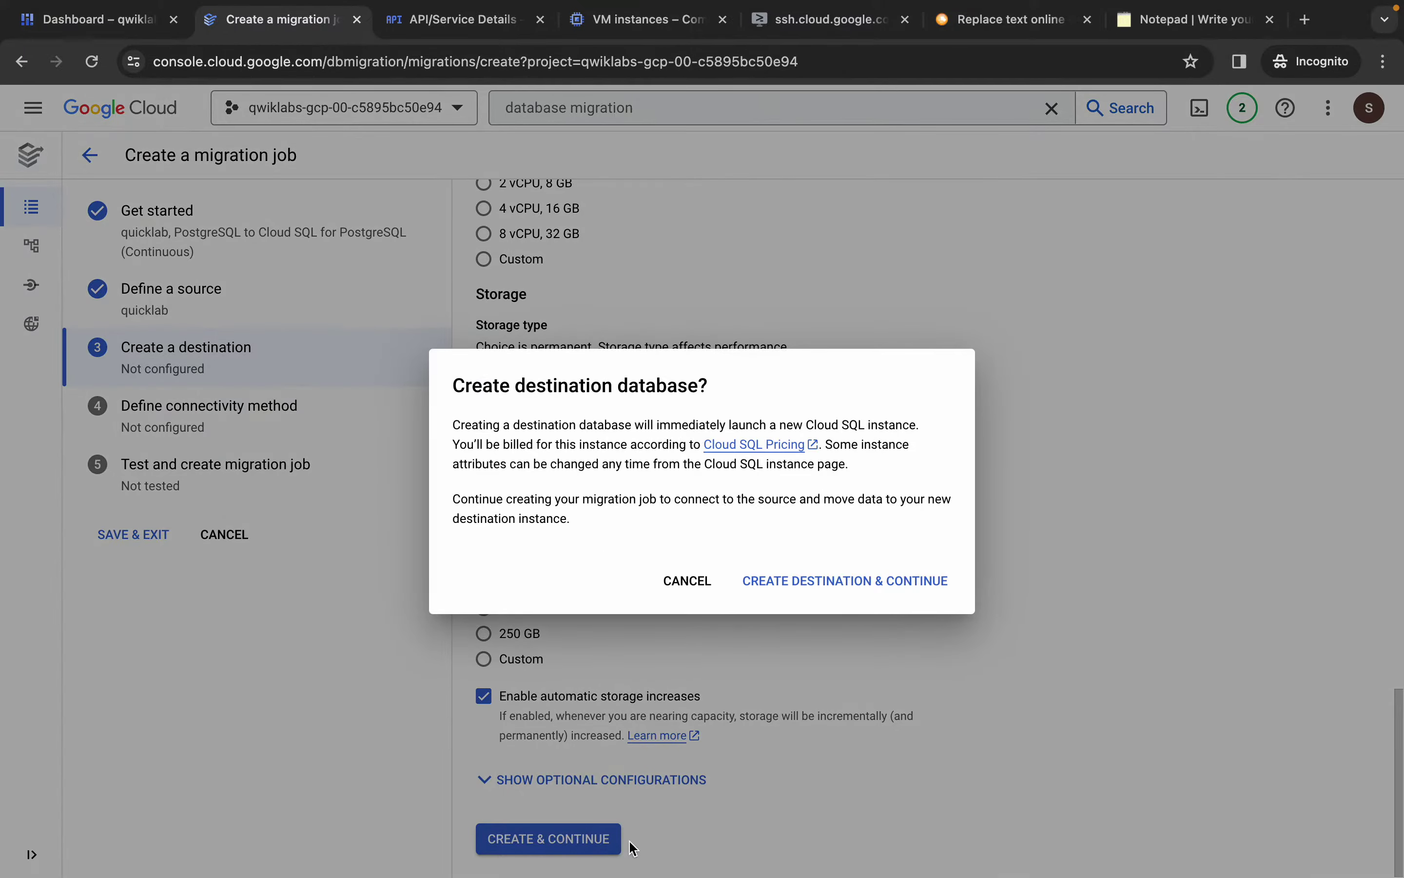
left_click(834, 583)
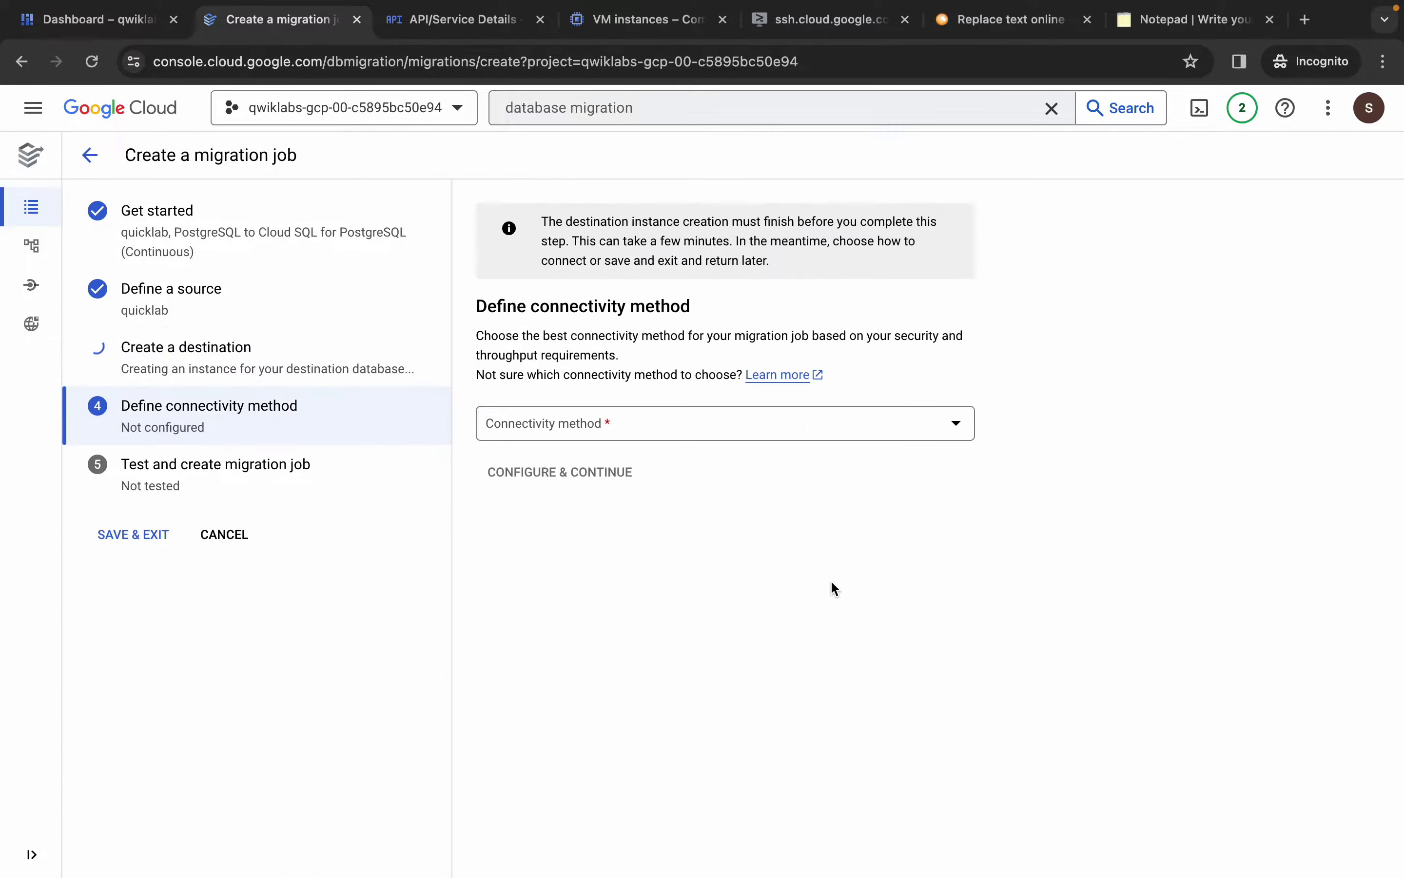
Set the connectivity method to VPC peering on the default VPC, and continue once the destination instance has been created
left_click(718, 434)
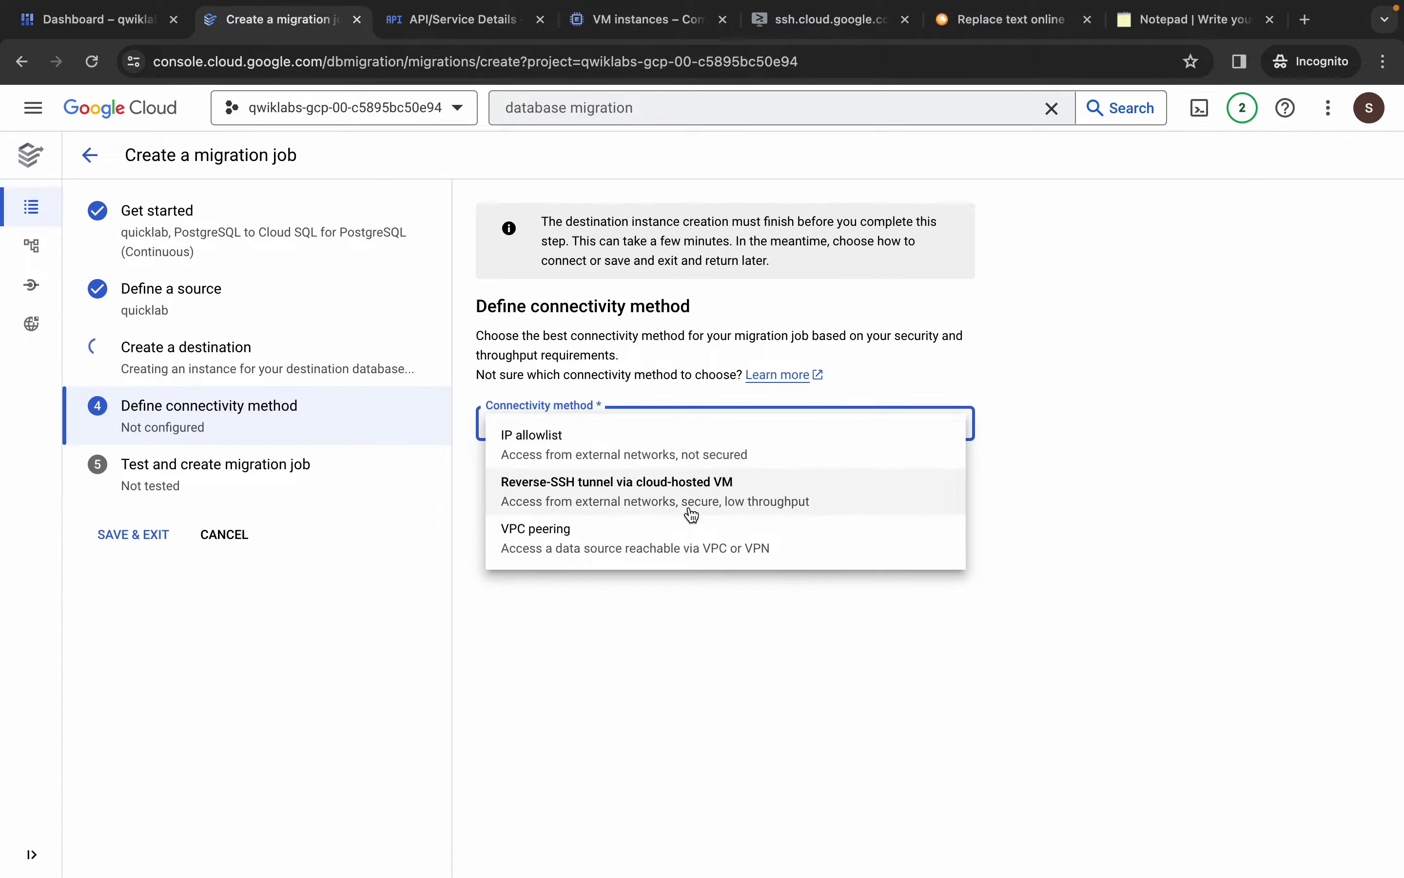
left_click(582, 537)
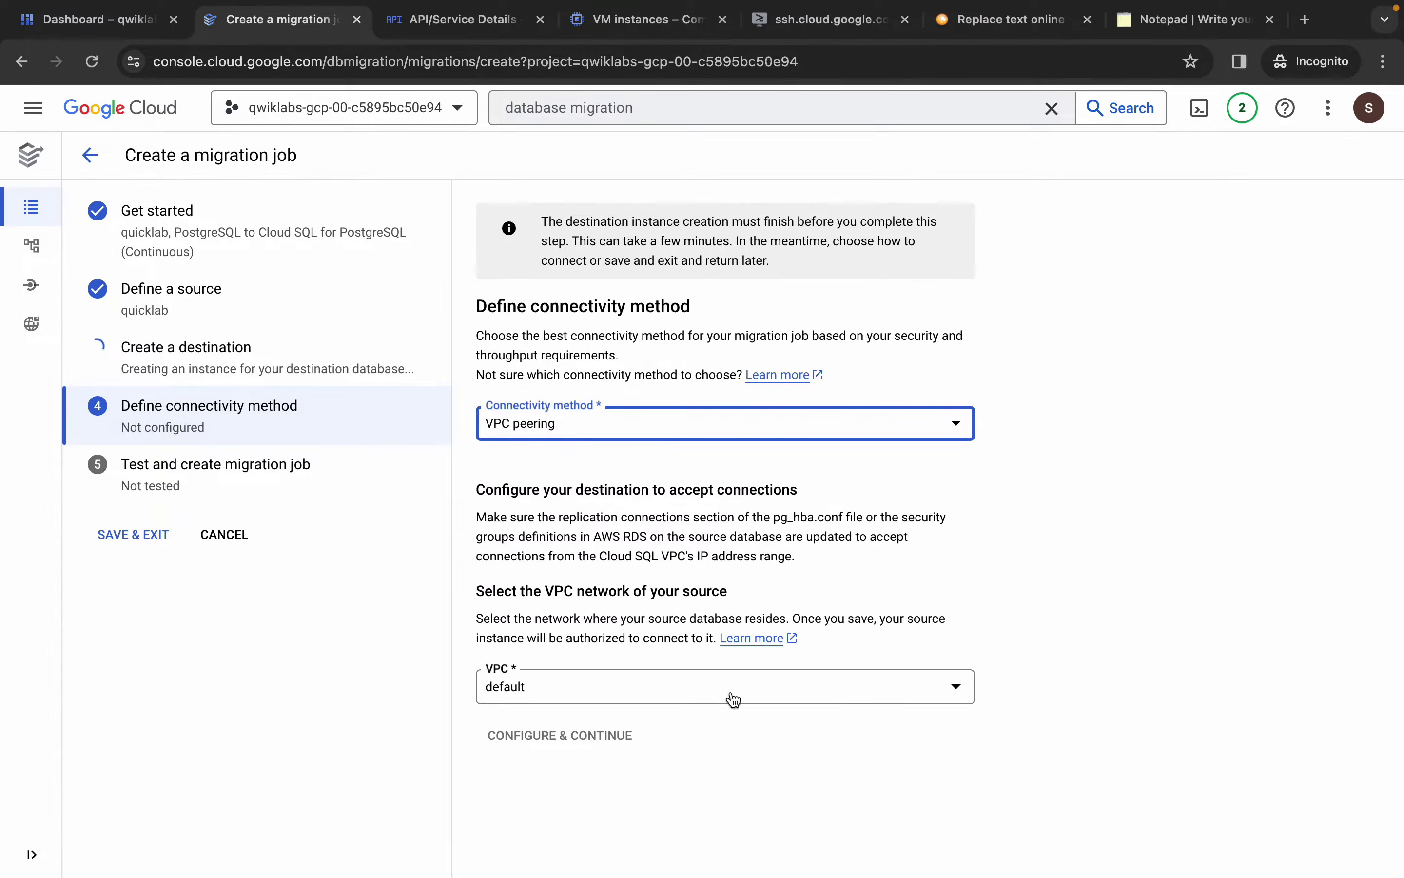
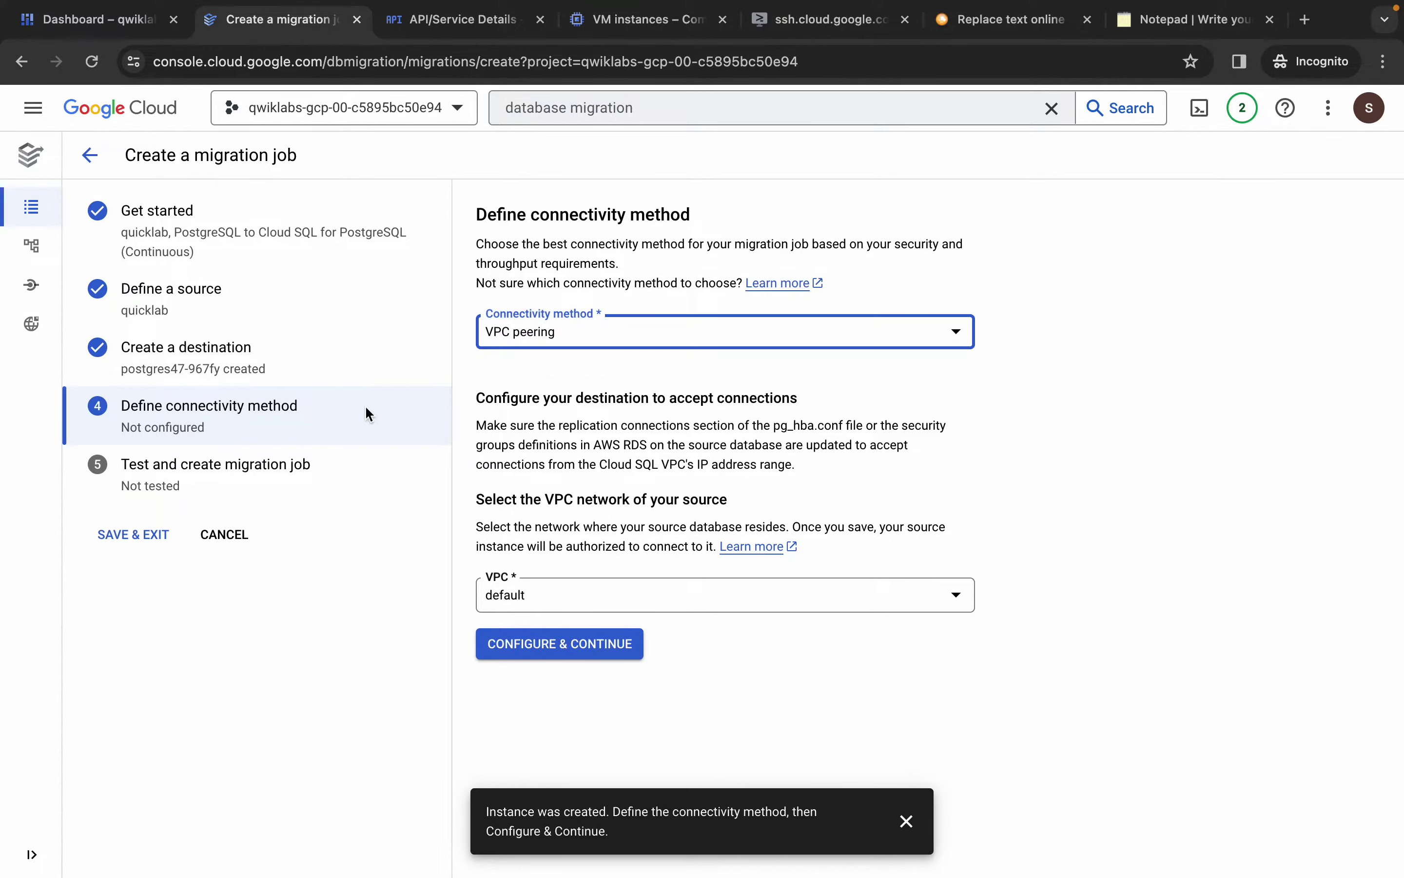
left_click(579, 639)
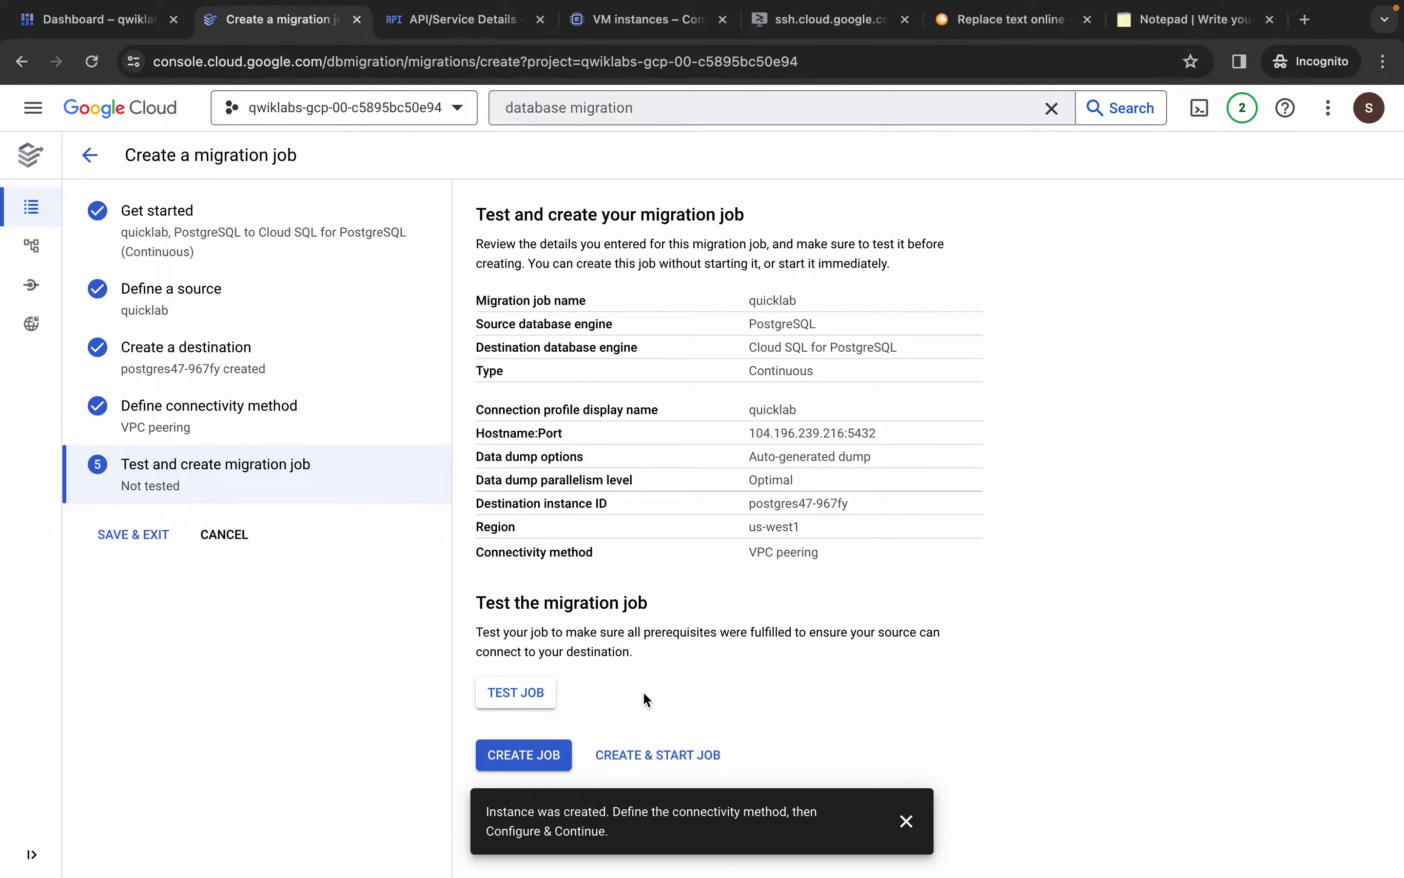
Test the quicklab migration job and check the Task 1 migration requirements in the lab instructions
left_click(531, 694)
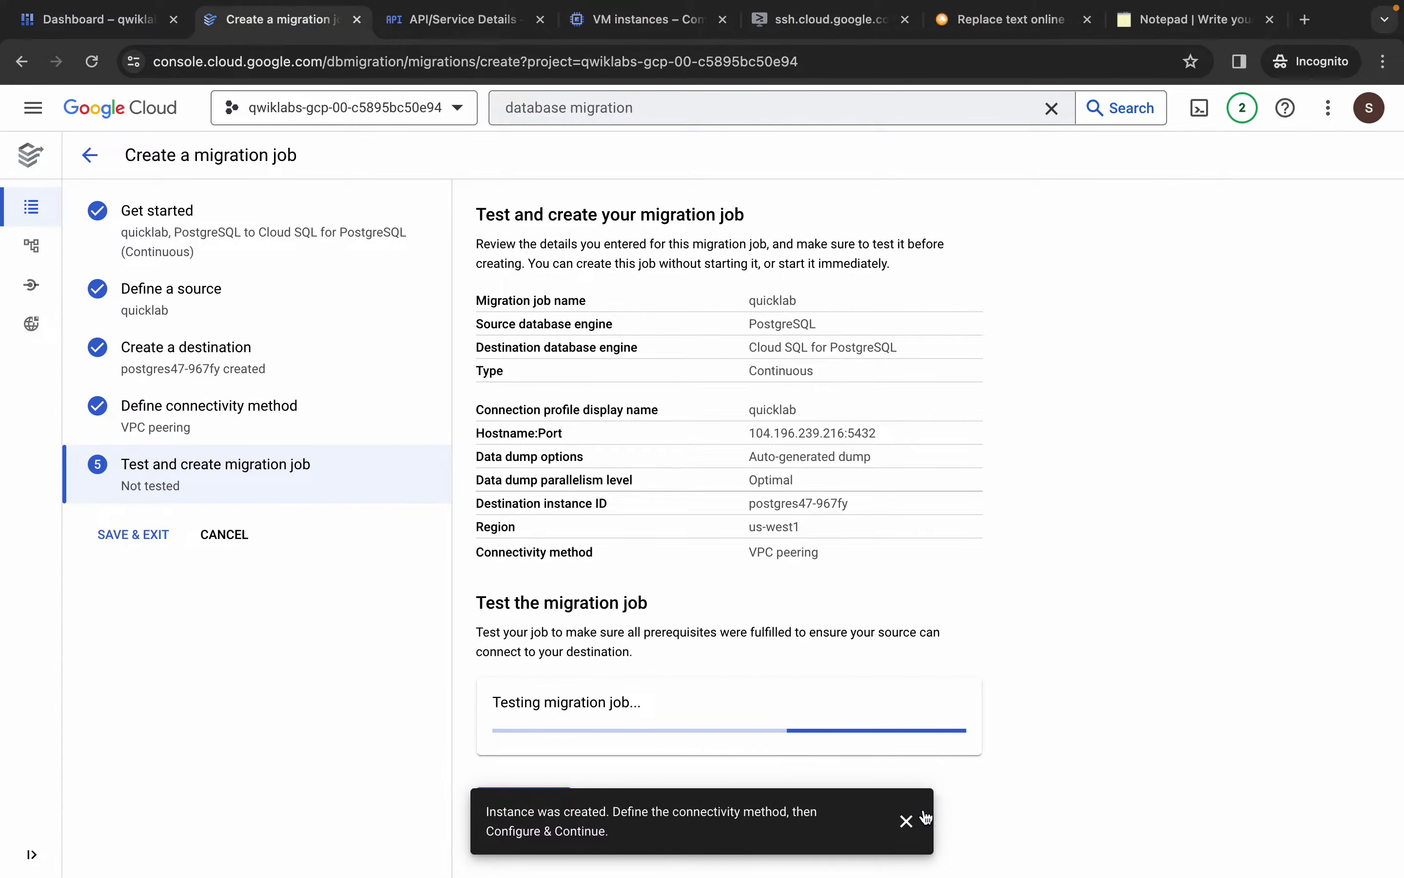
left_click(907, 822)
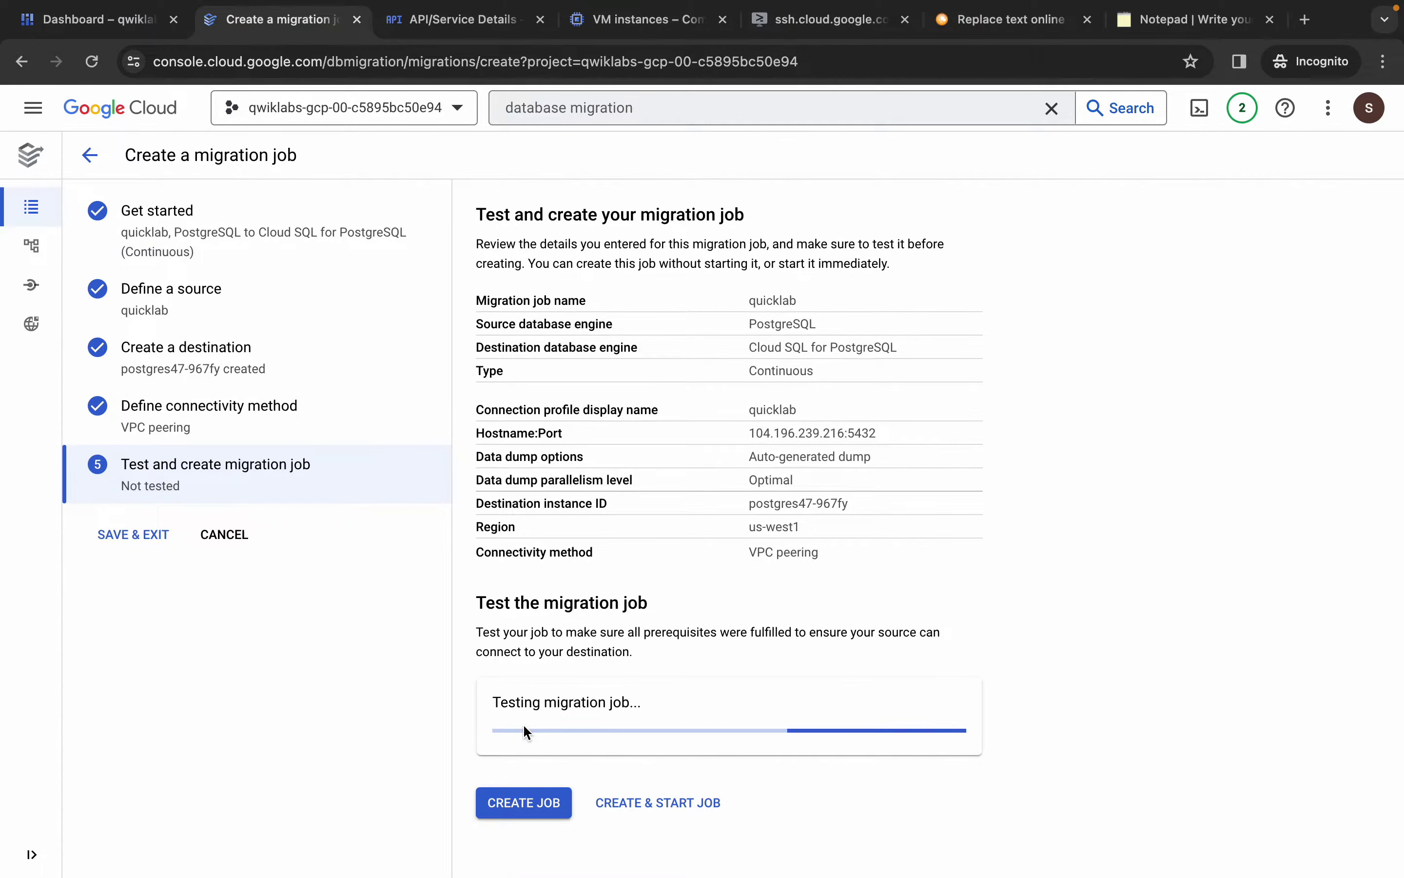
key("ctrl+Left")
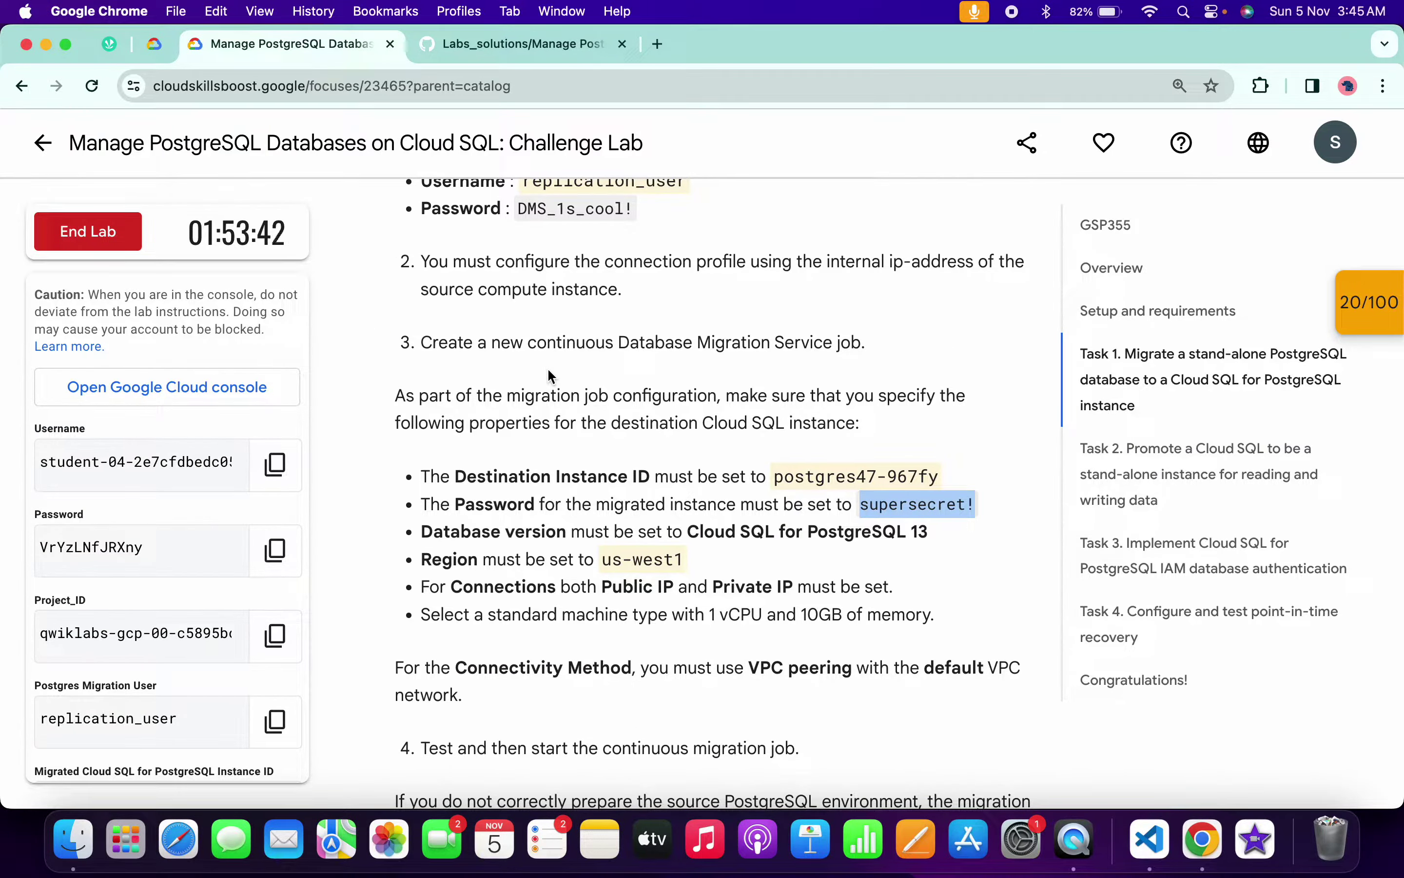
key("ctrl+Right")
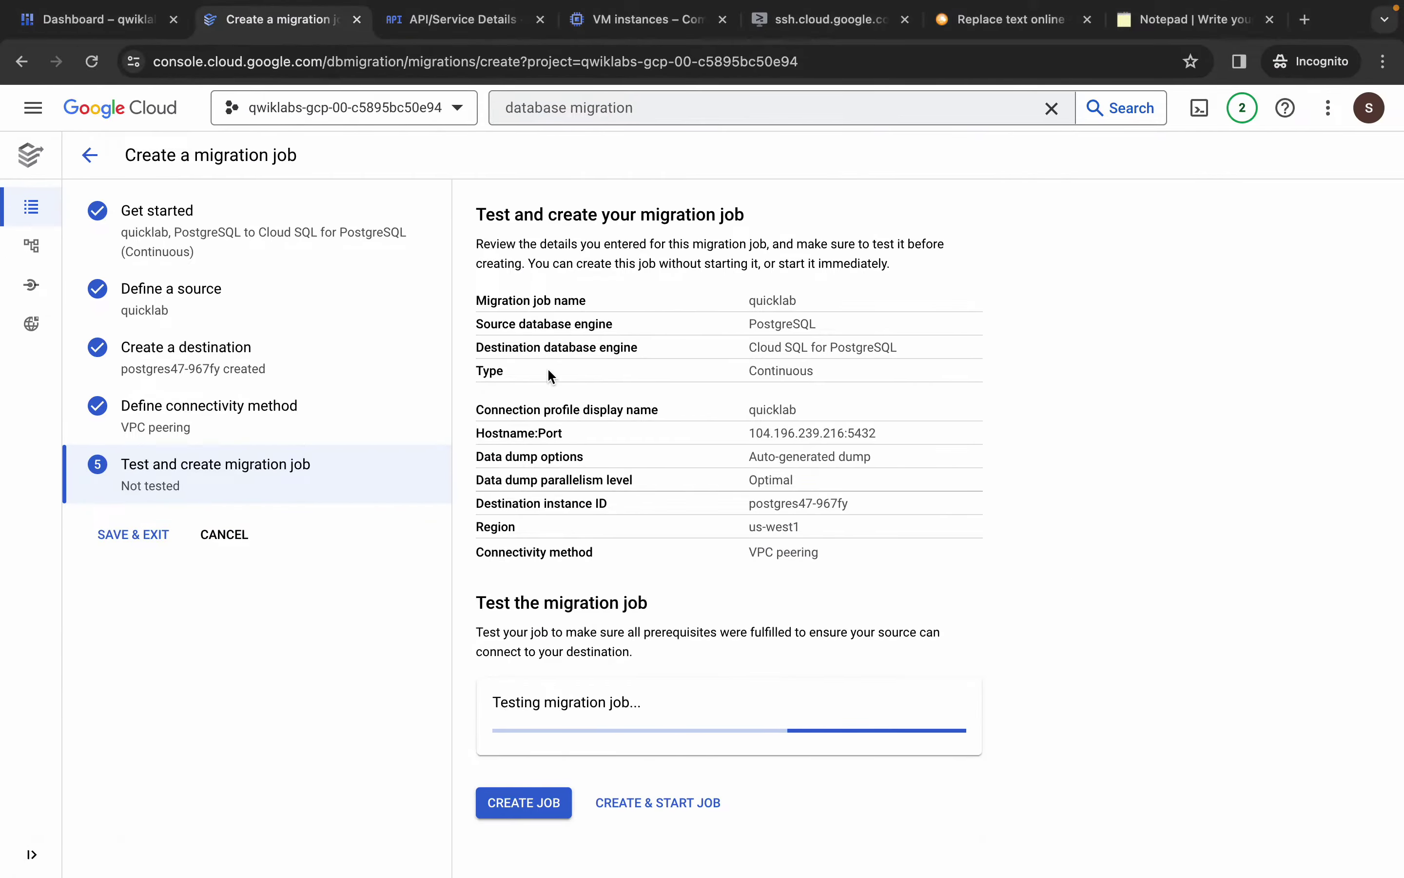
key("ctrl+Left")
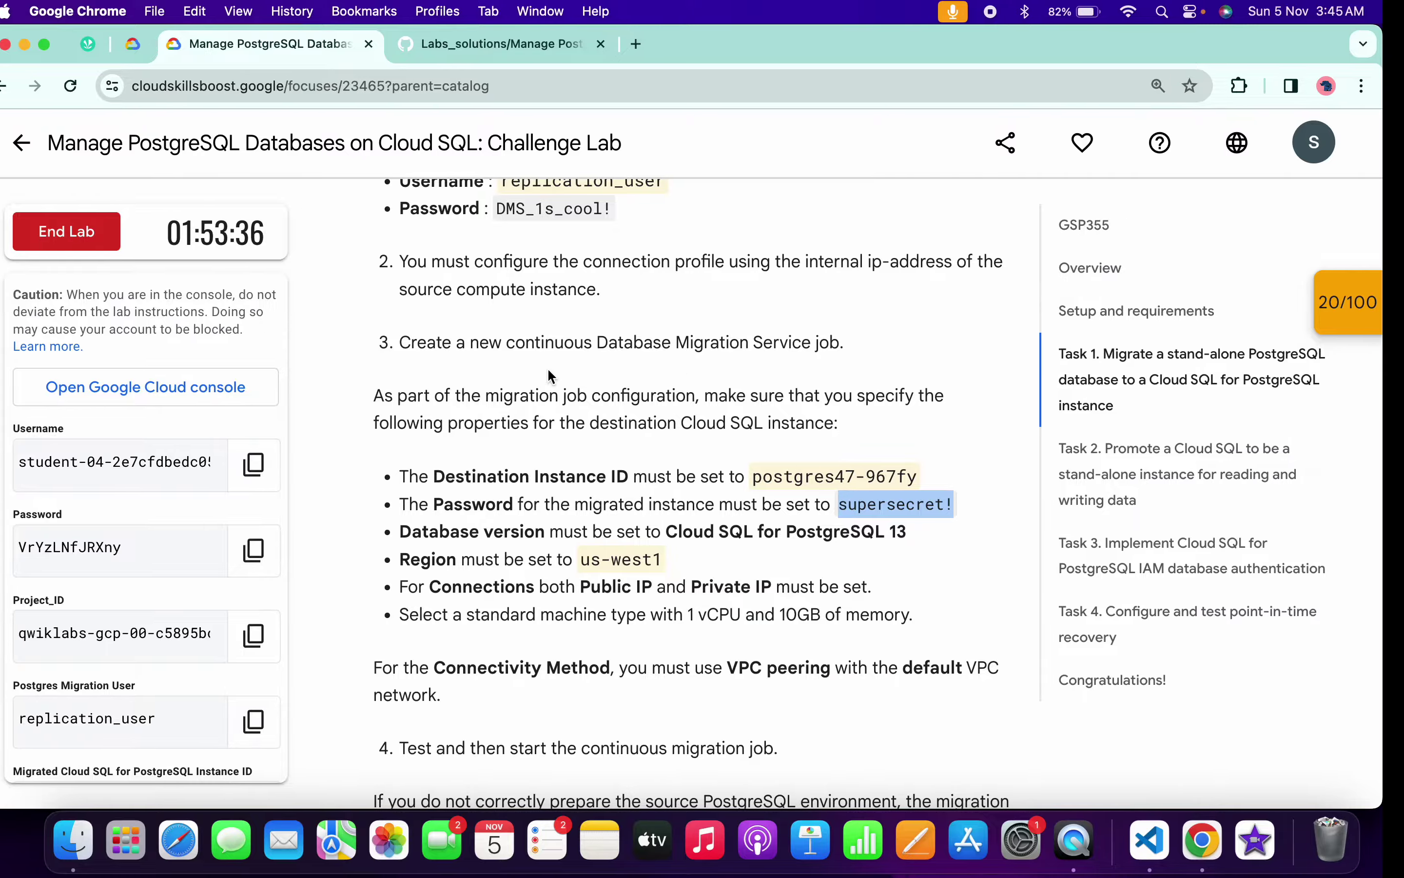
key("ctrl+Right")
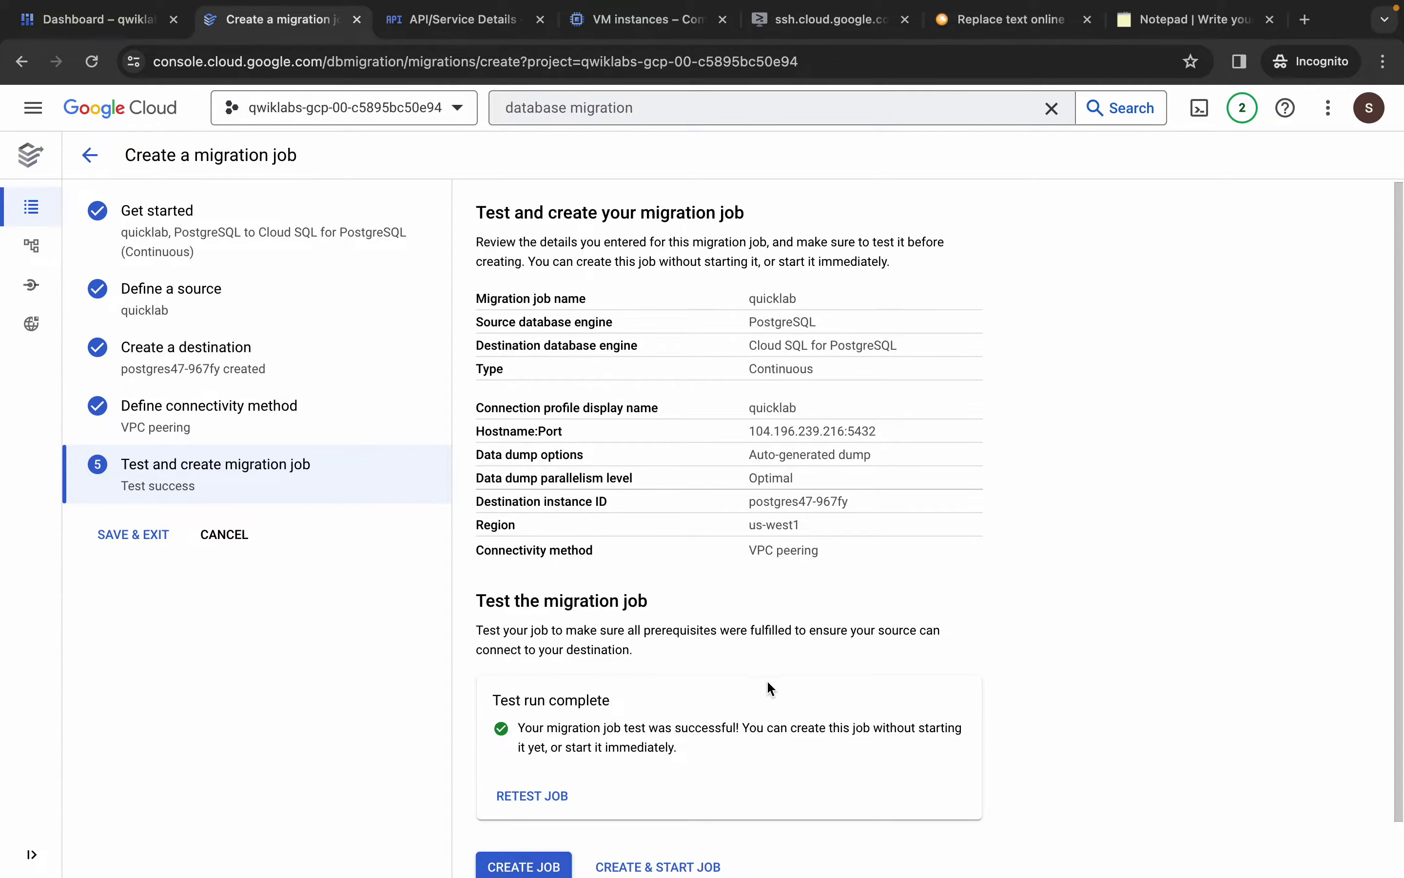
Create and start the quicklab migration job, confirm it, and dismiss the notification
scroll(767, 689, "down", 1)
left_click(667, 819)
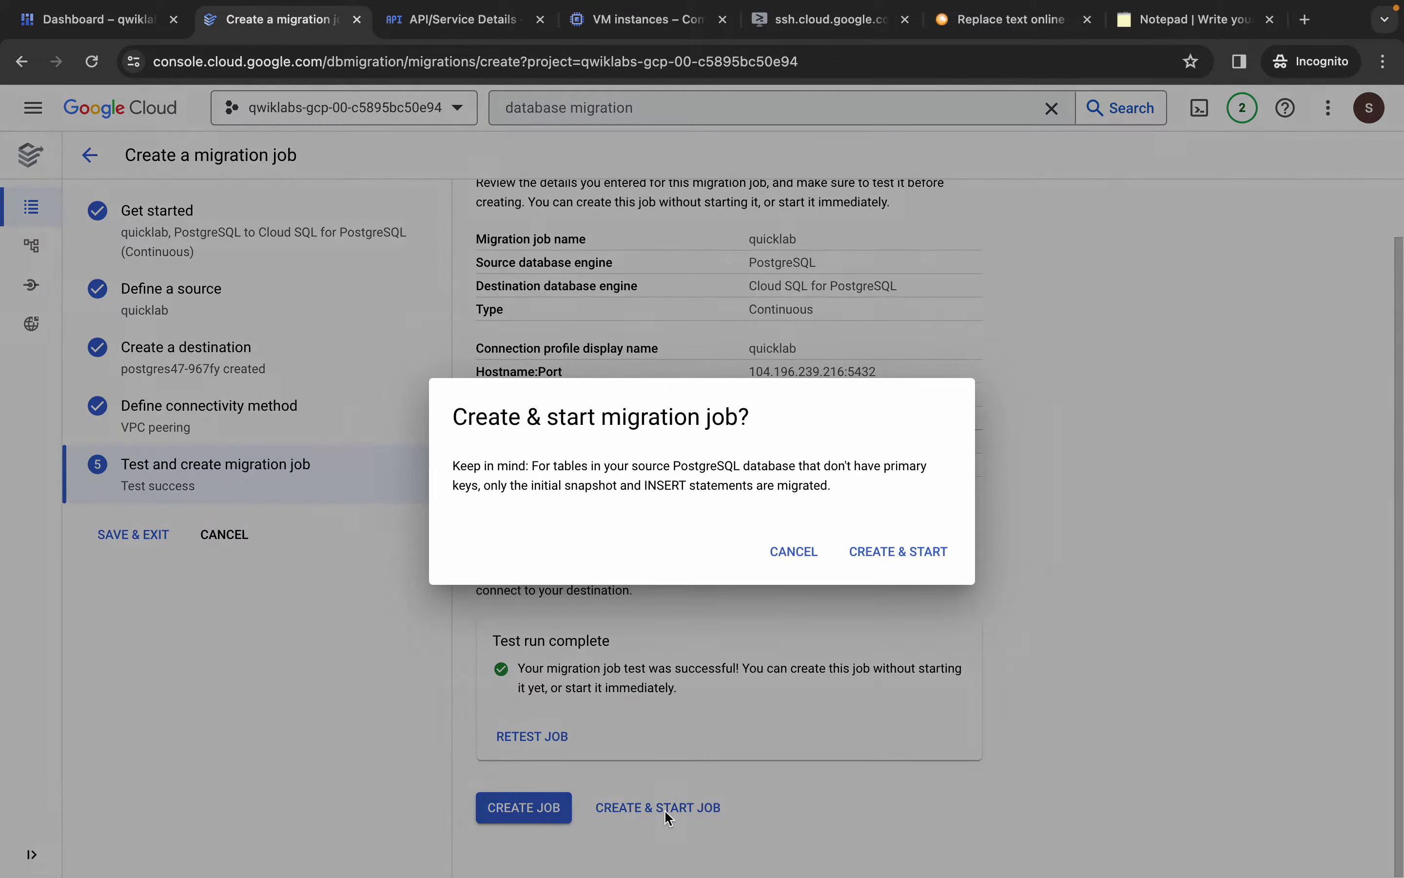
left_click(898, 552)
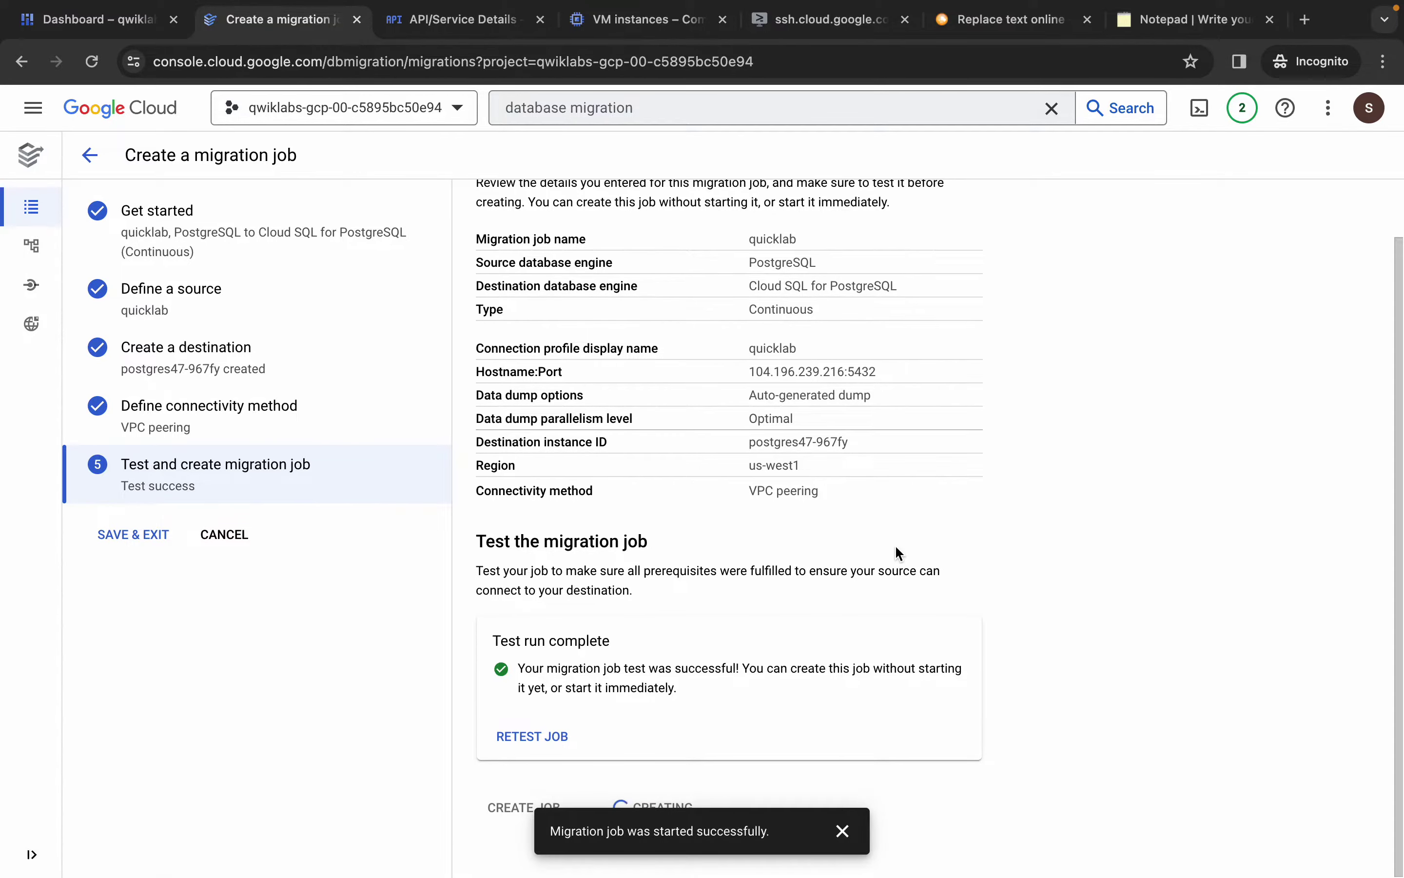
left_click(841, 829)
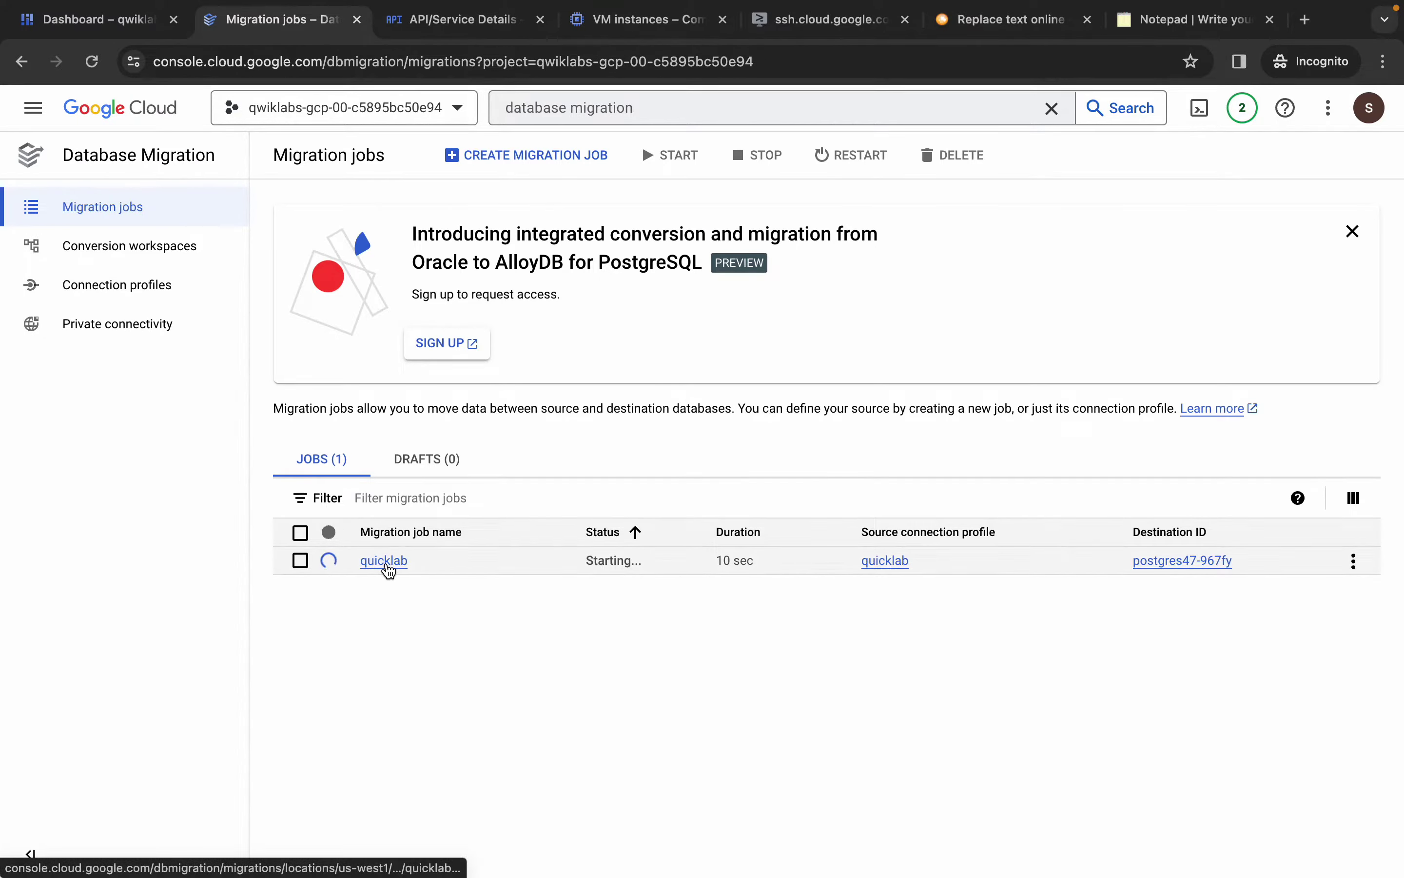
Open the quicklab migration job's details and check its status and whether it can be promoted
left_click(386, 562)
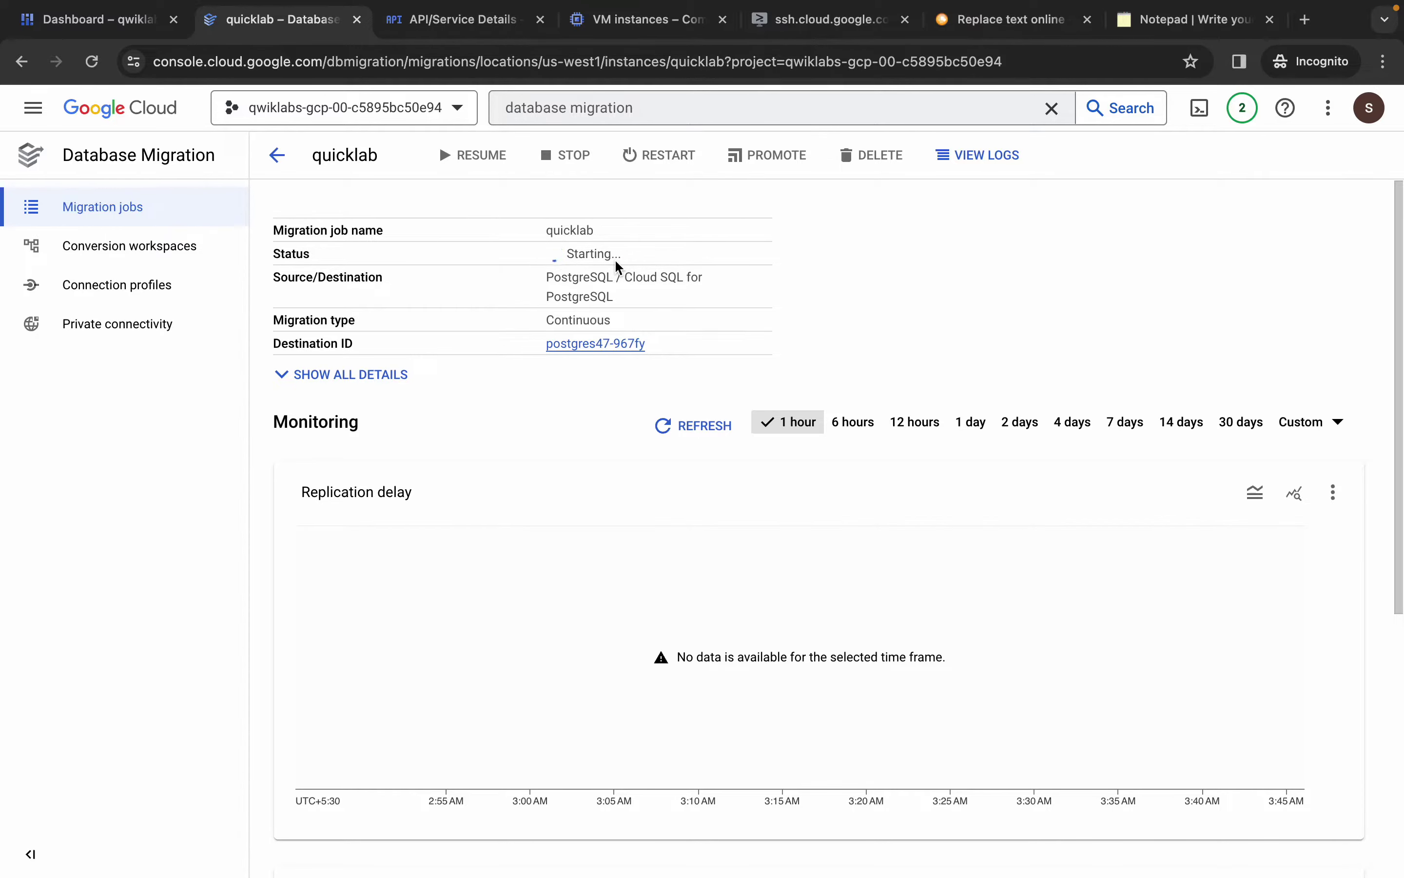
left_click(769, 167)
mouse_move(777, 167)
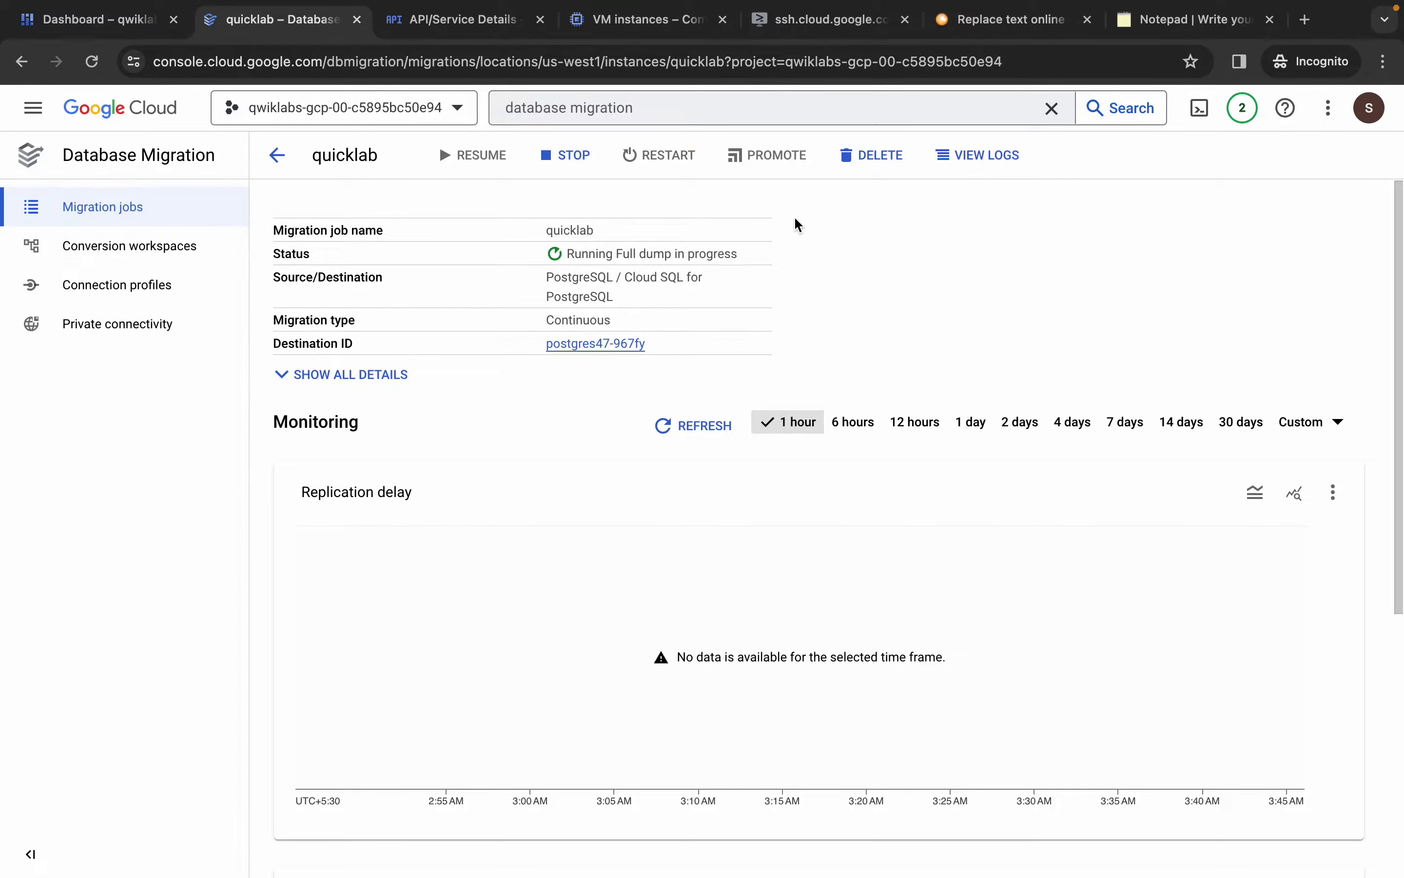
Search the console for sql and open the networking connection settings of the postgres47-967fy instance
left_click(464, 23)
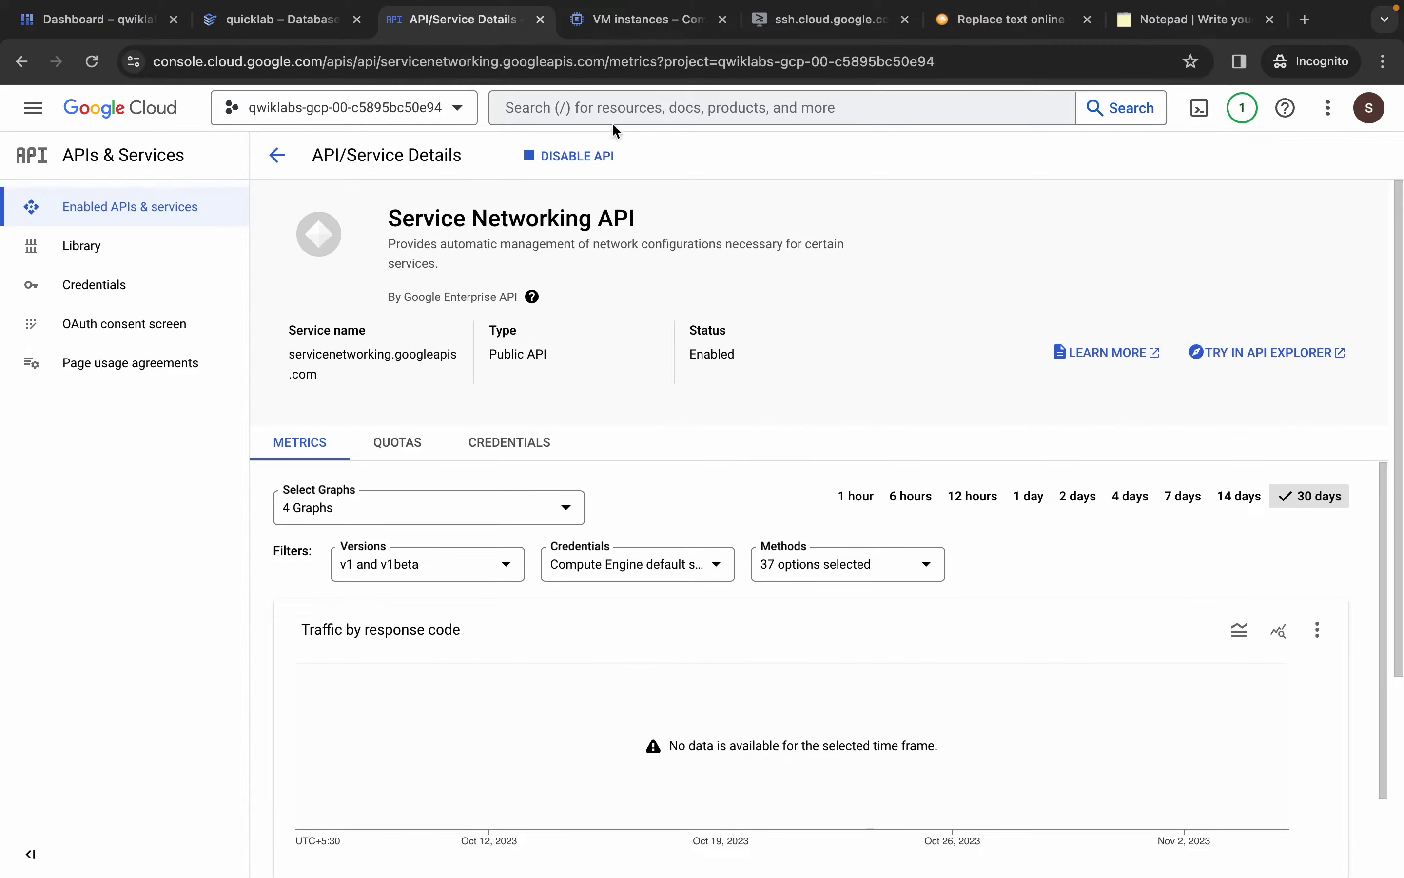
left_click(600, 110)
type("sq")
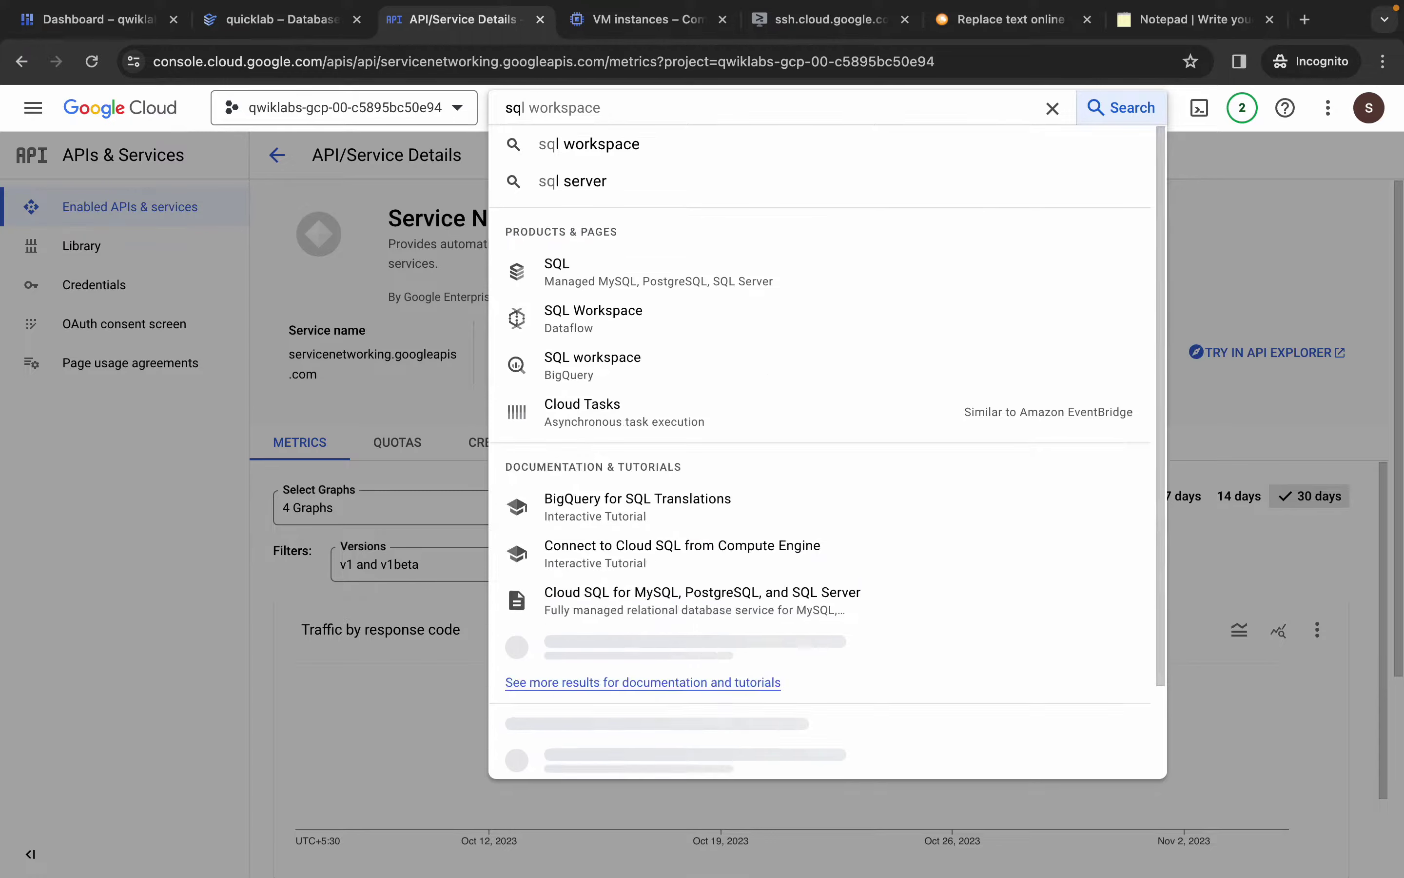
type("l")
left_click(586, 289)
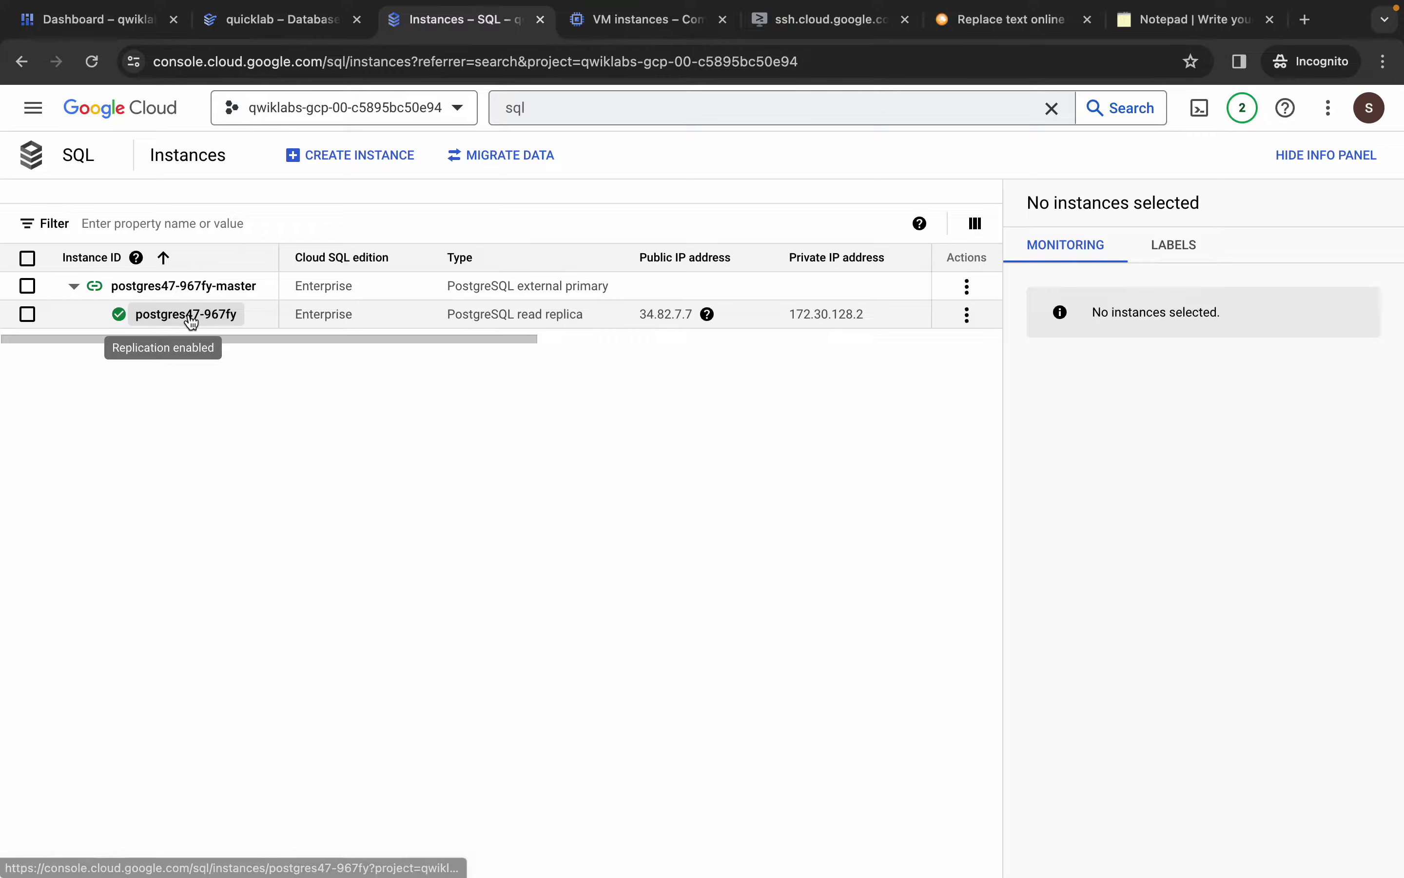
left_click(192, 319)
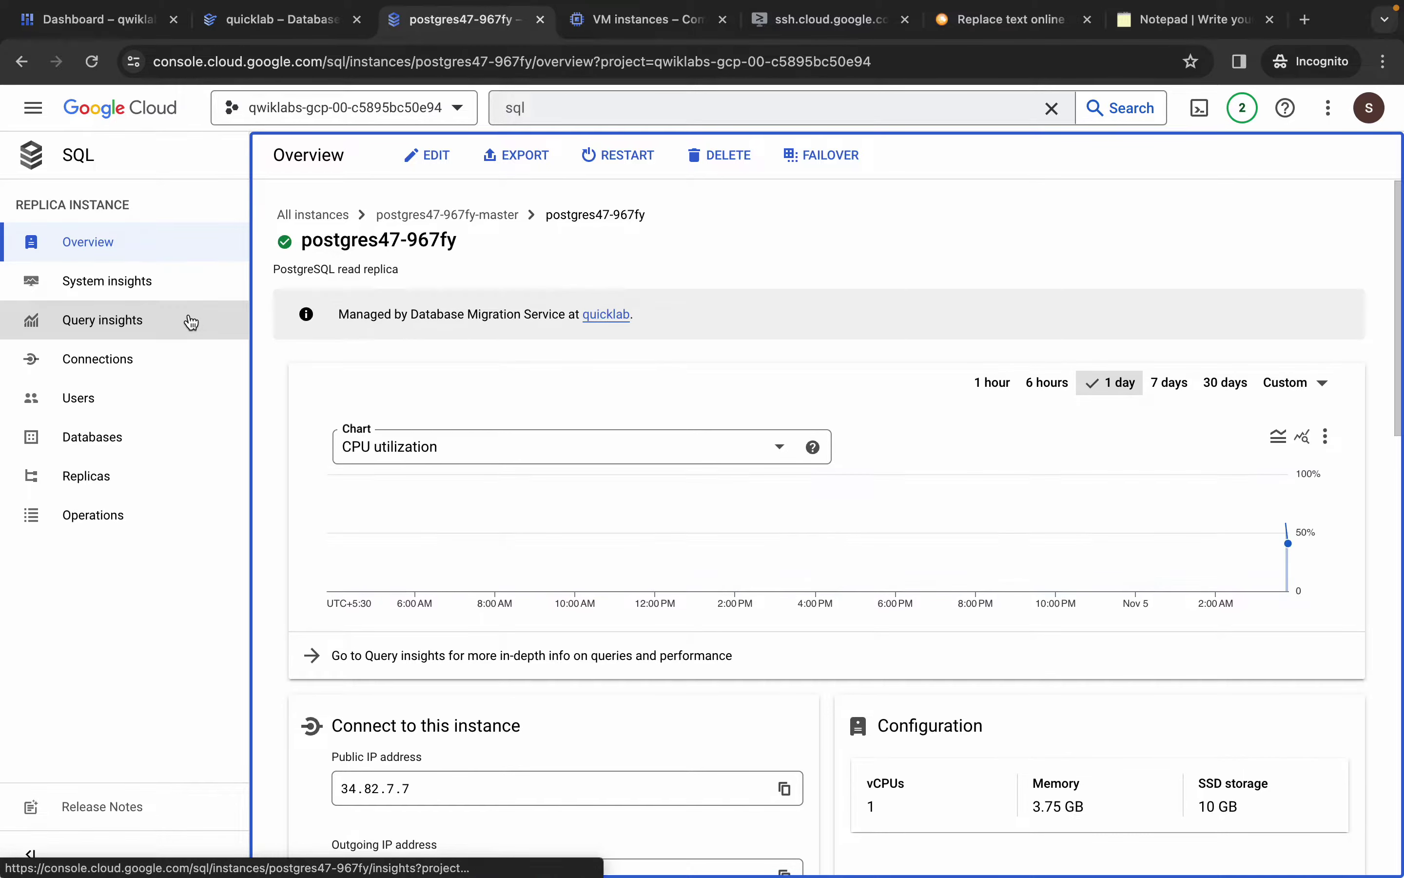
left_click(94, 371)
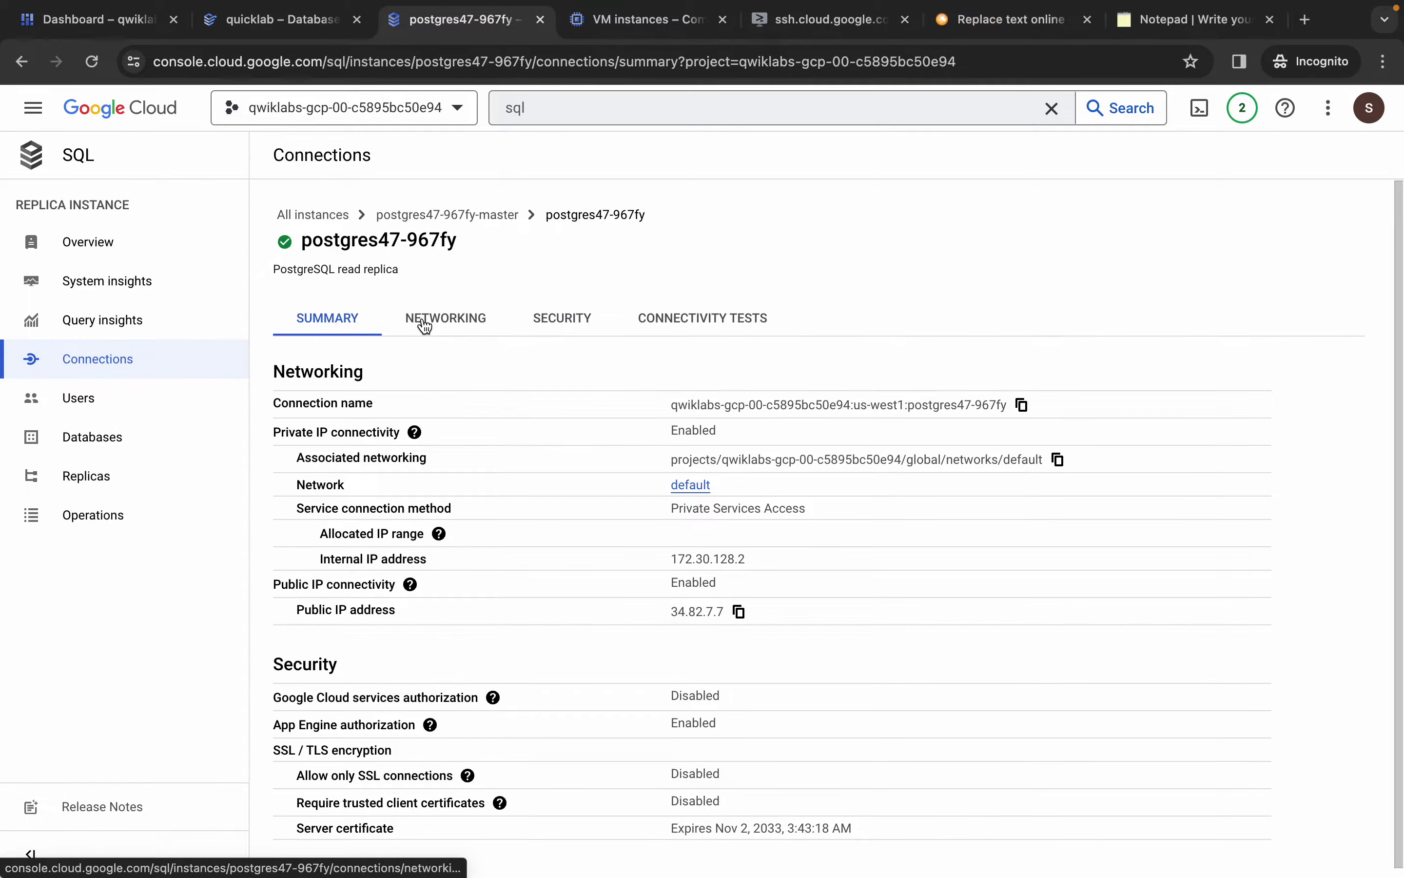
left_click(424, 325)
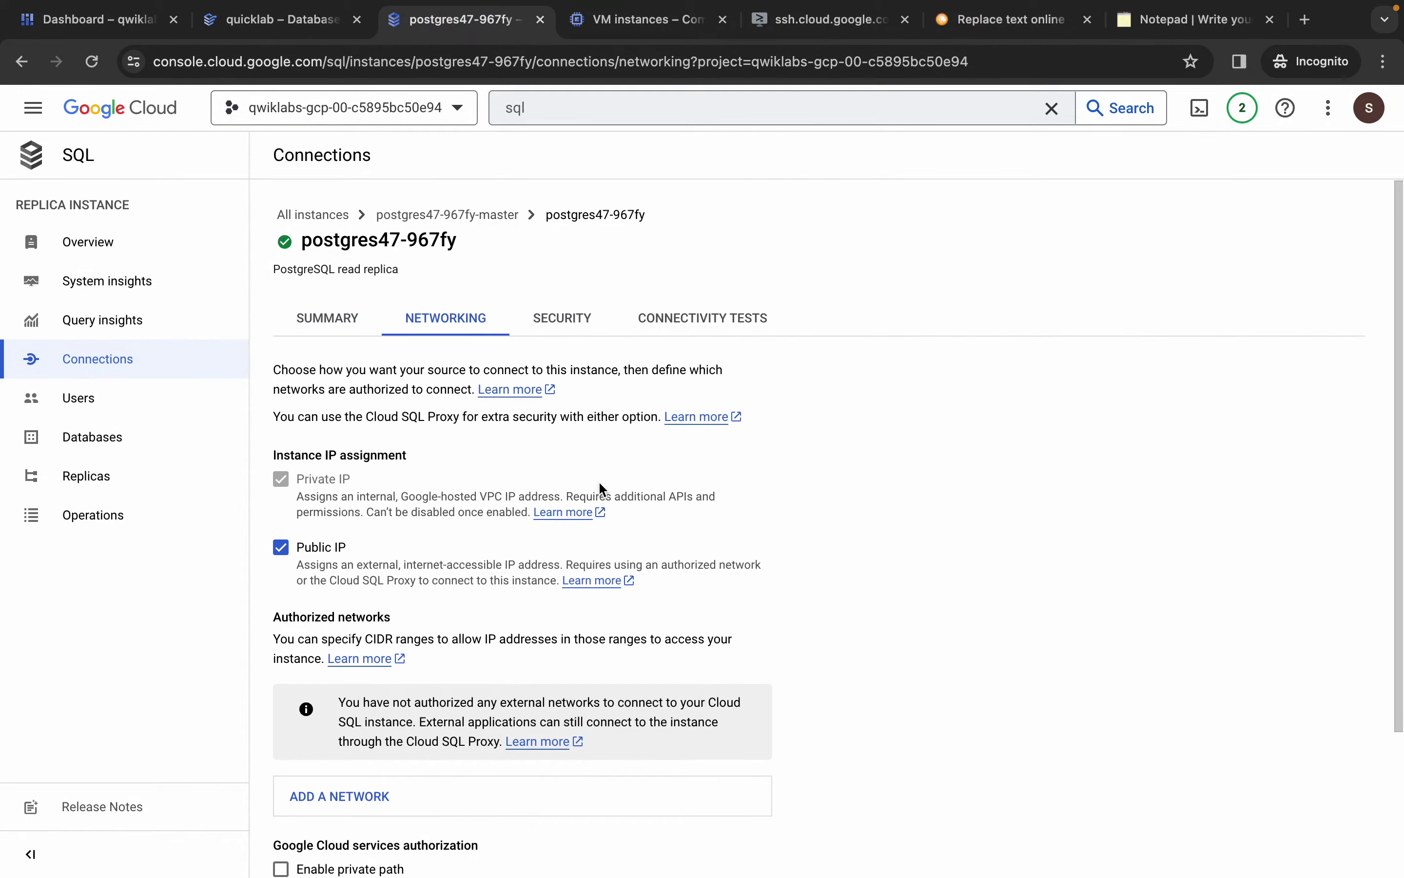
Add a new authorized network named postgres-vm, copying the virtual machine name from Task 3 of the lab instructions
scroll(580, 493, "down", 3)
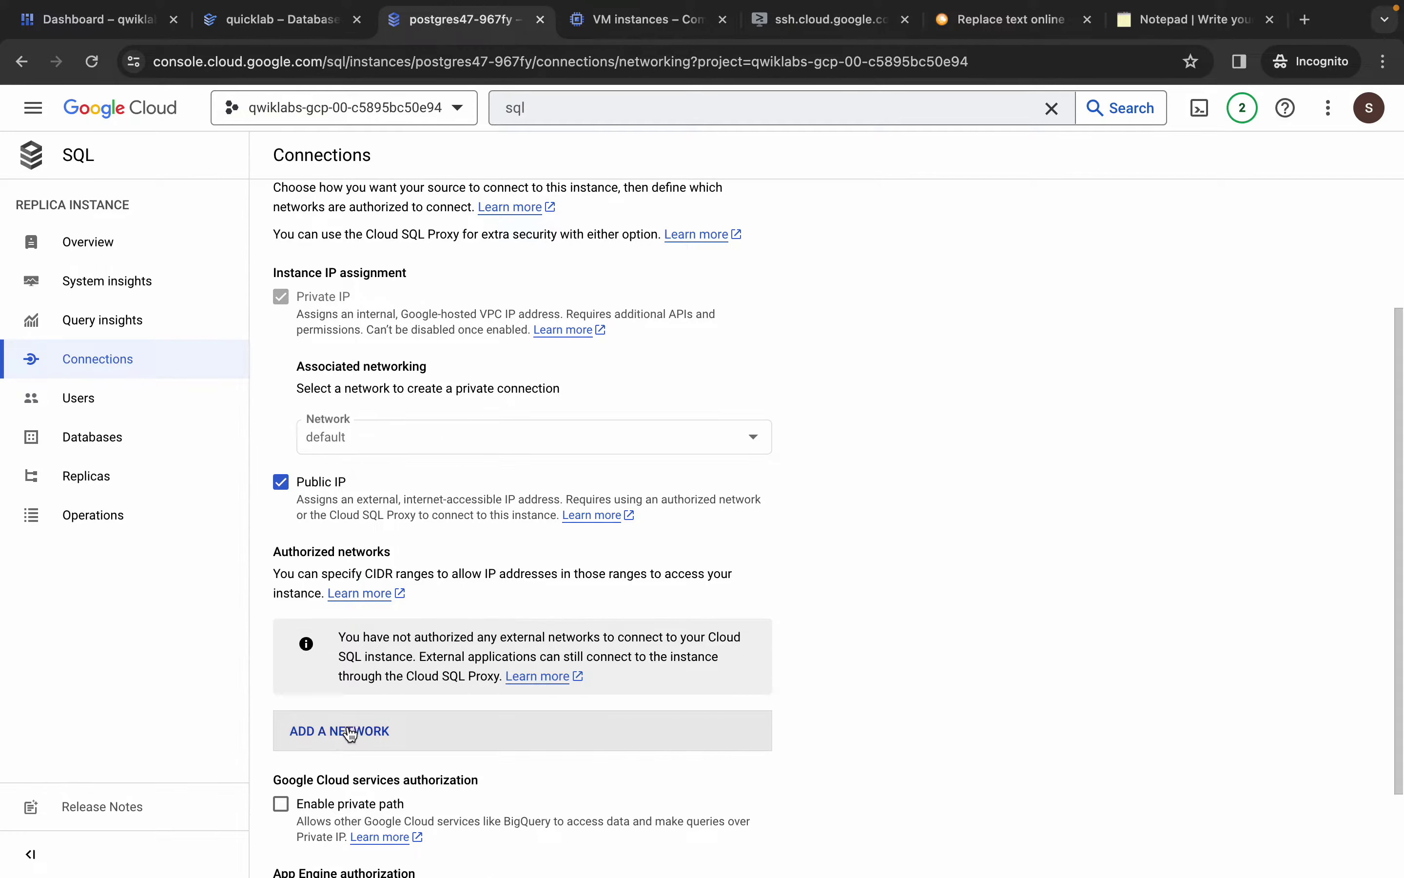
left_click(350, 733)
scroll(486, 638, "down", 2)
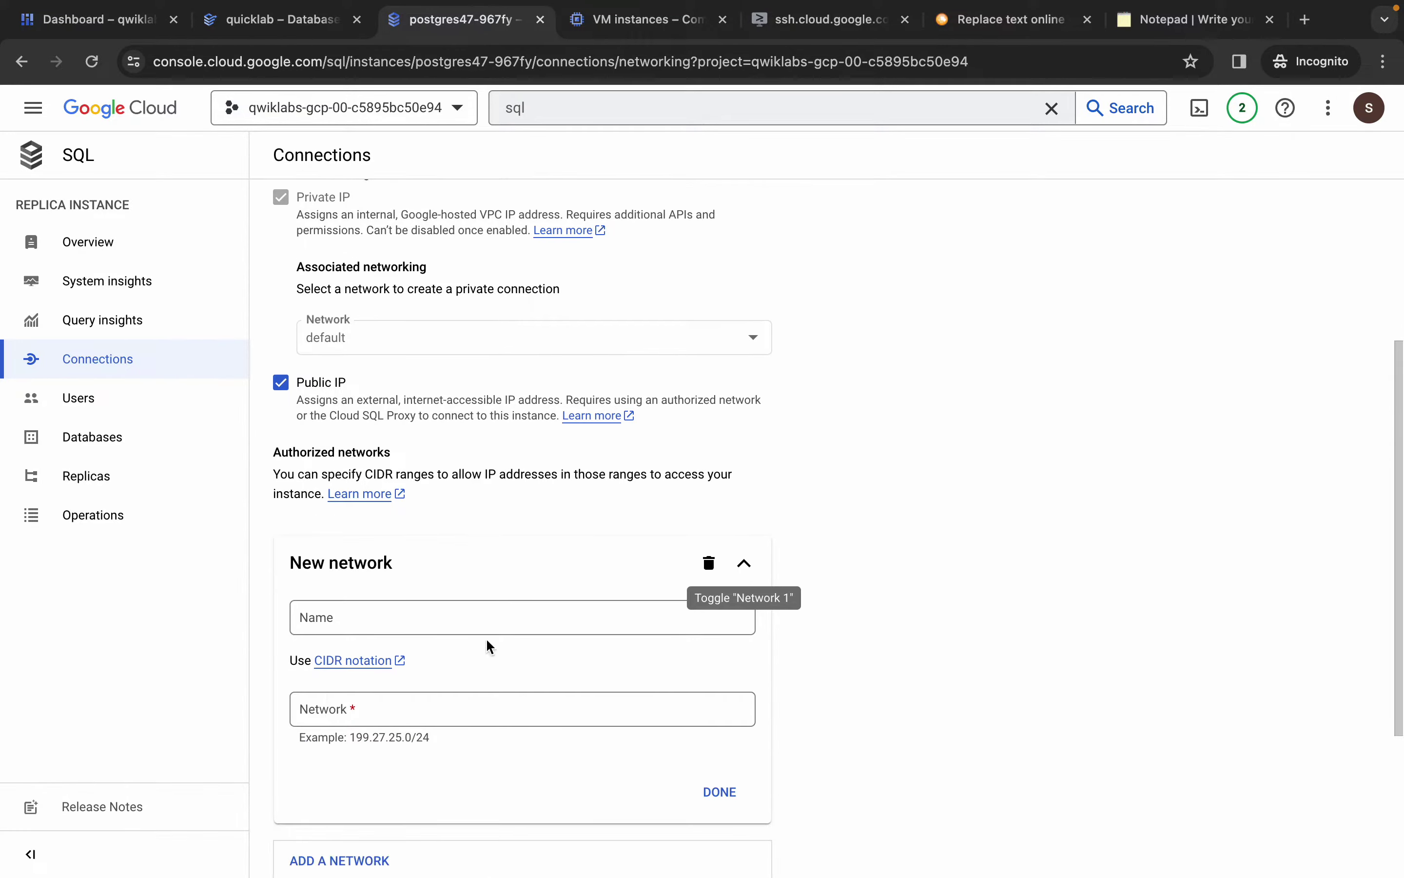
key("ctrl+Left")
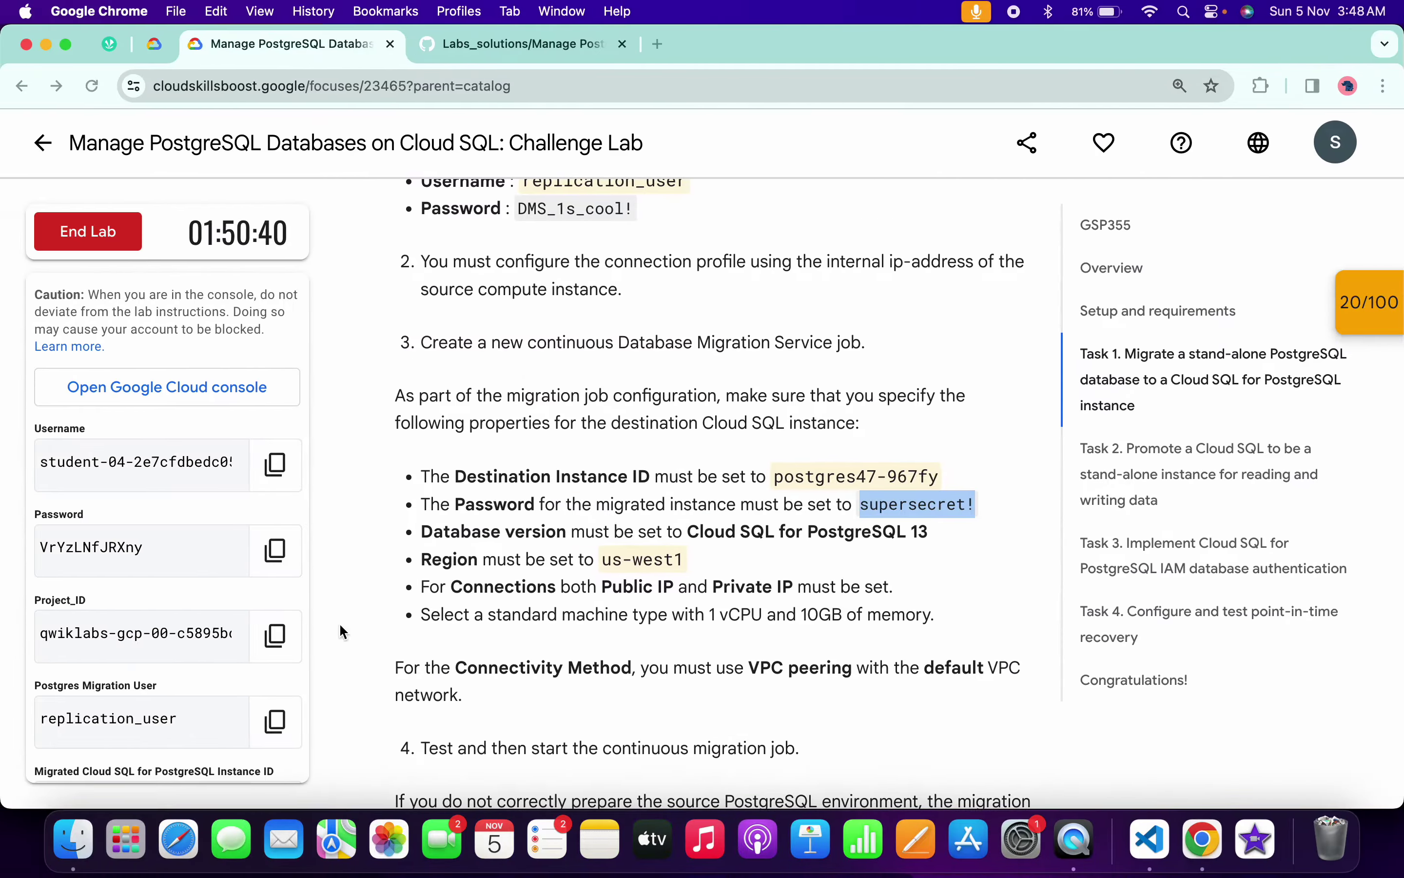
left_click(1076, 566)
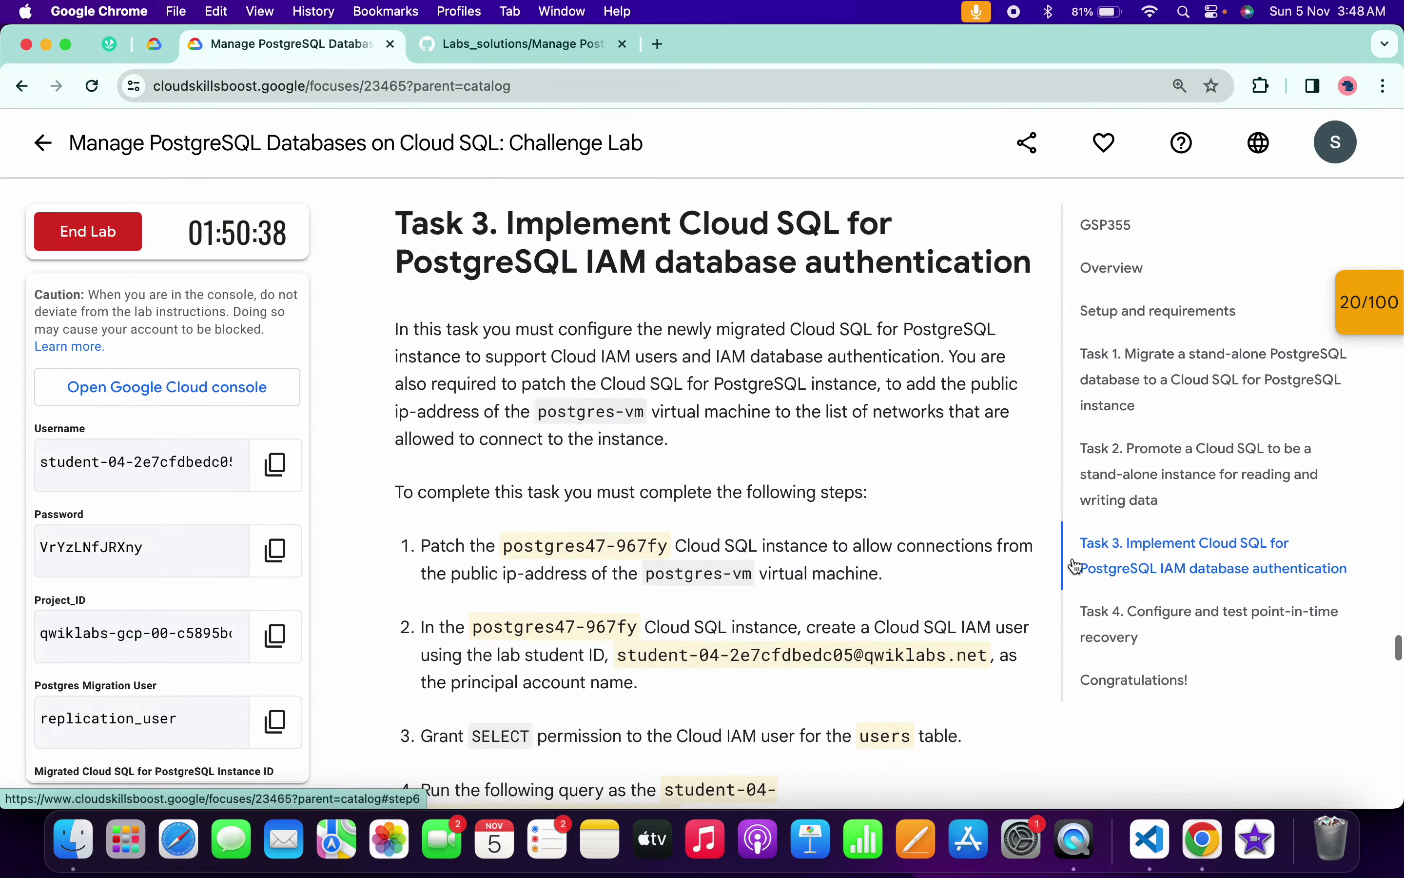
scroll(1016, 575, "down", 3)
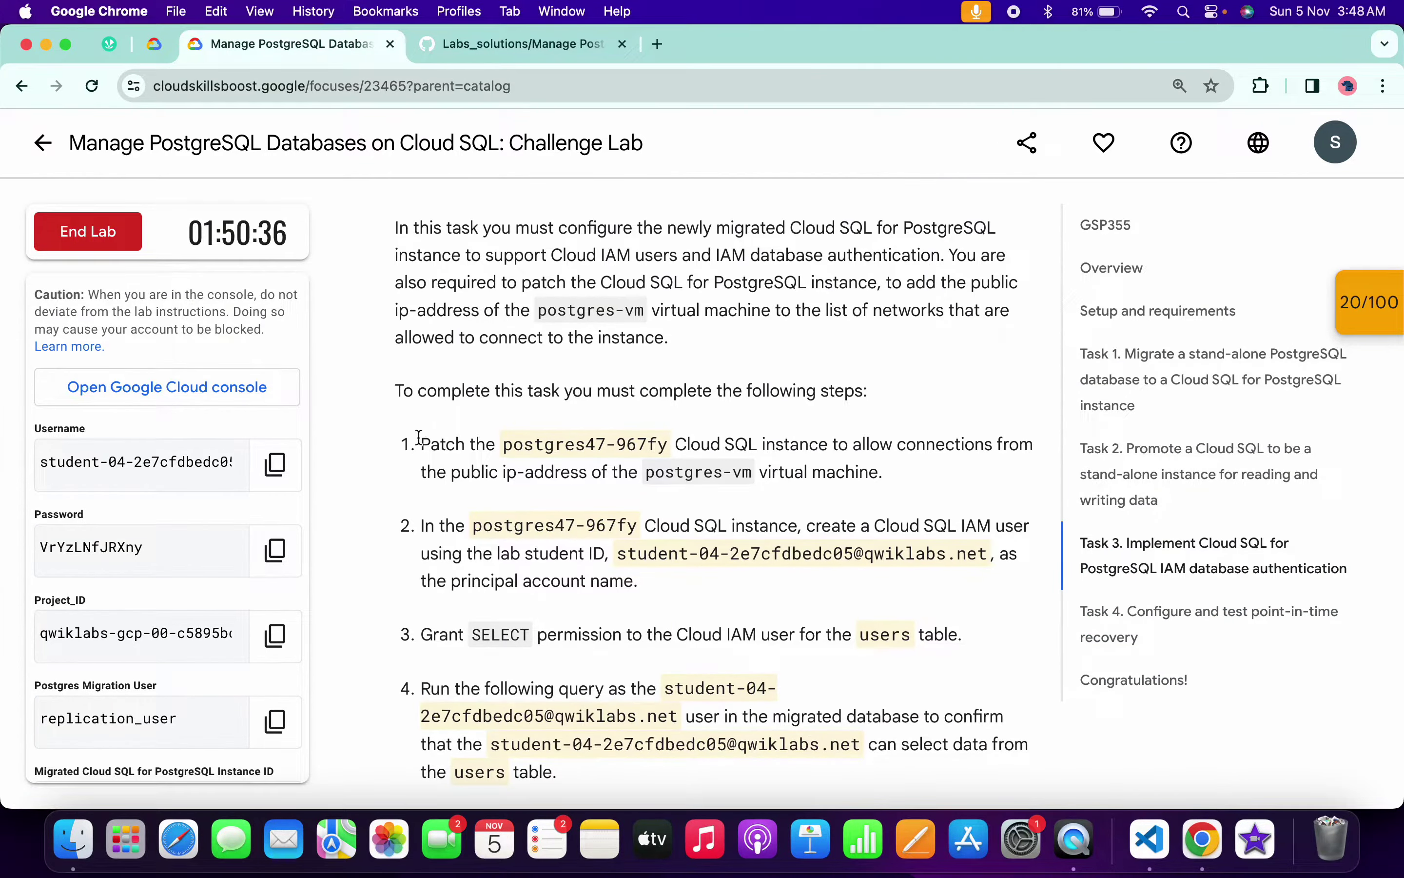
left_click_drag(646, 476, 752, 477)
key("ctrl+c")
key("ctrl+Right")
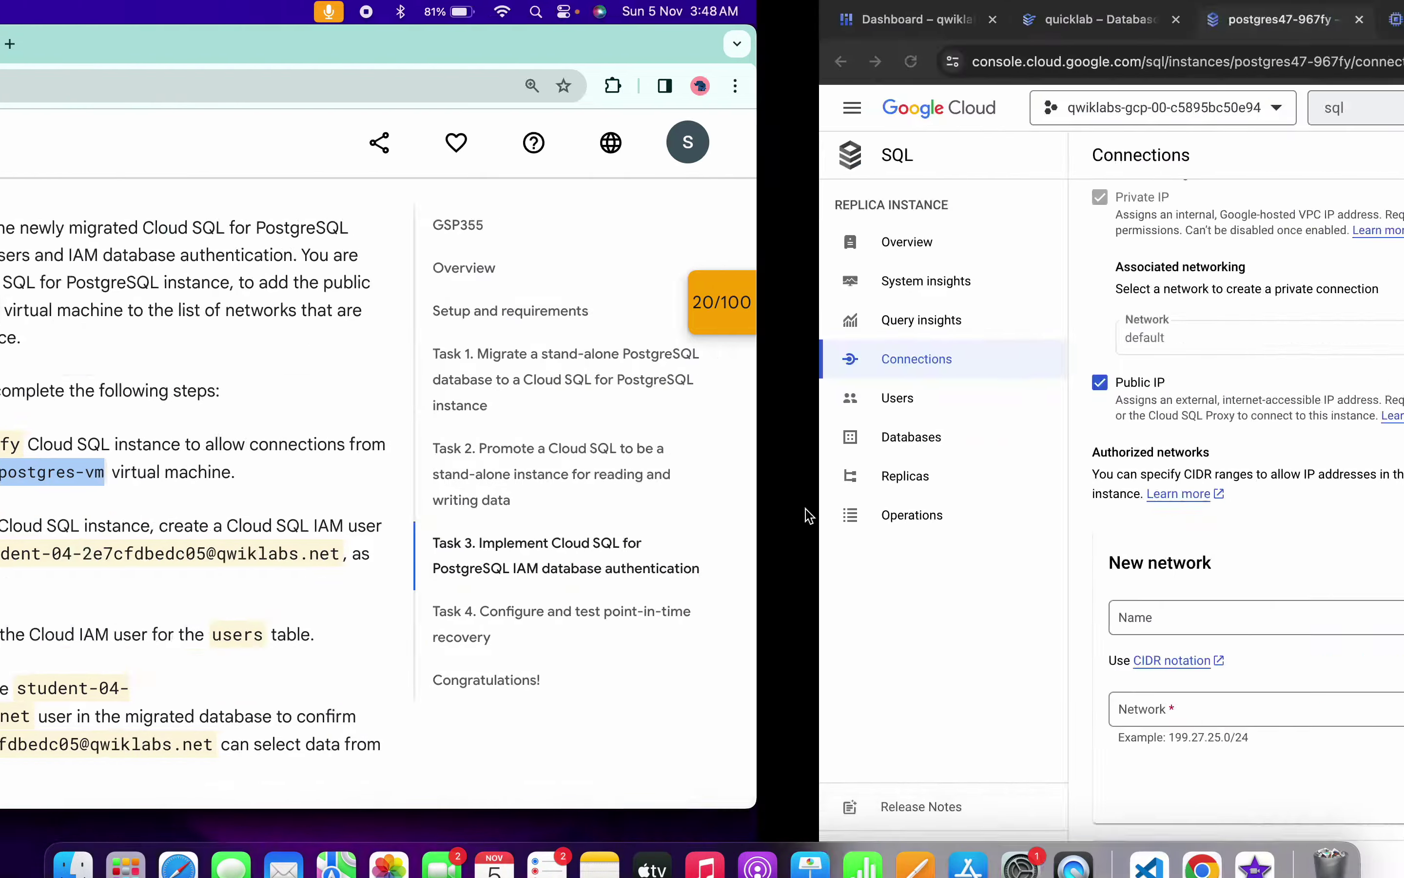
left_click(437, 620)
key("ctrl+v")
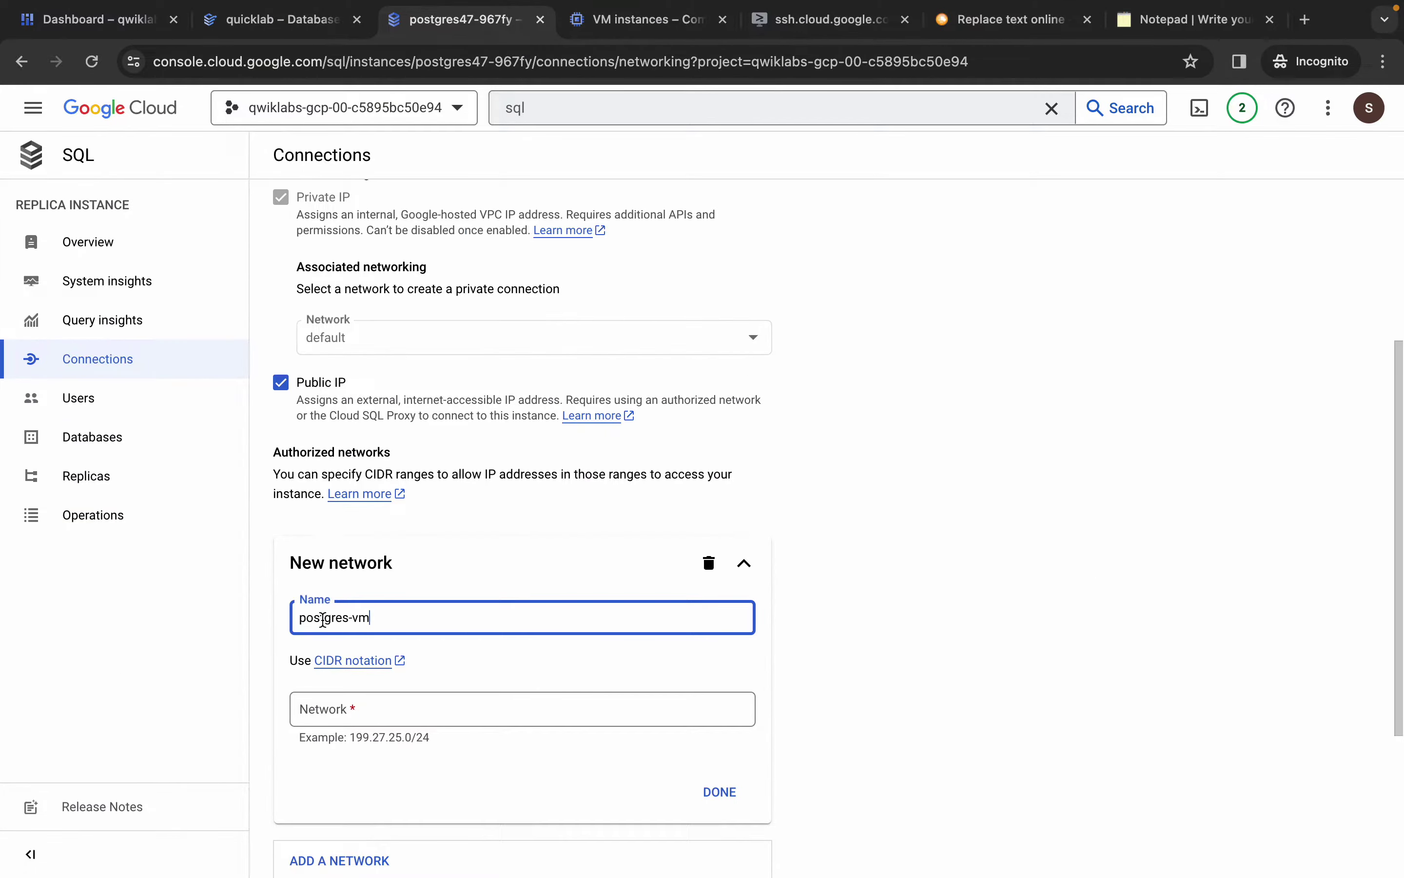
Set the postgres-vm network to the postgresql-vm instance's external IP 104.196.239.216, and save the connection changes
left_click(637, 23)
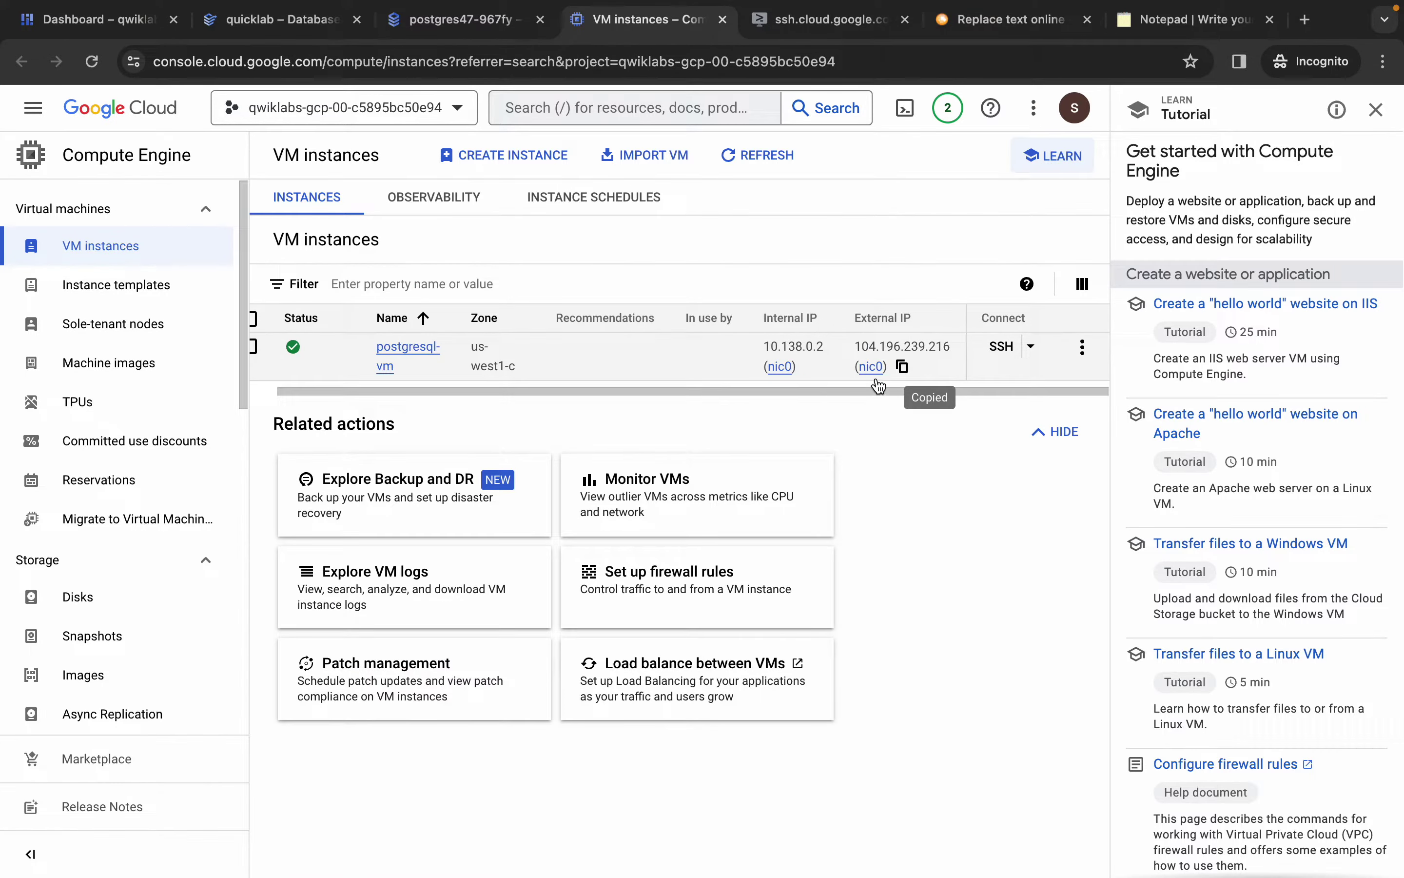
left_click(902, 367)
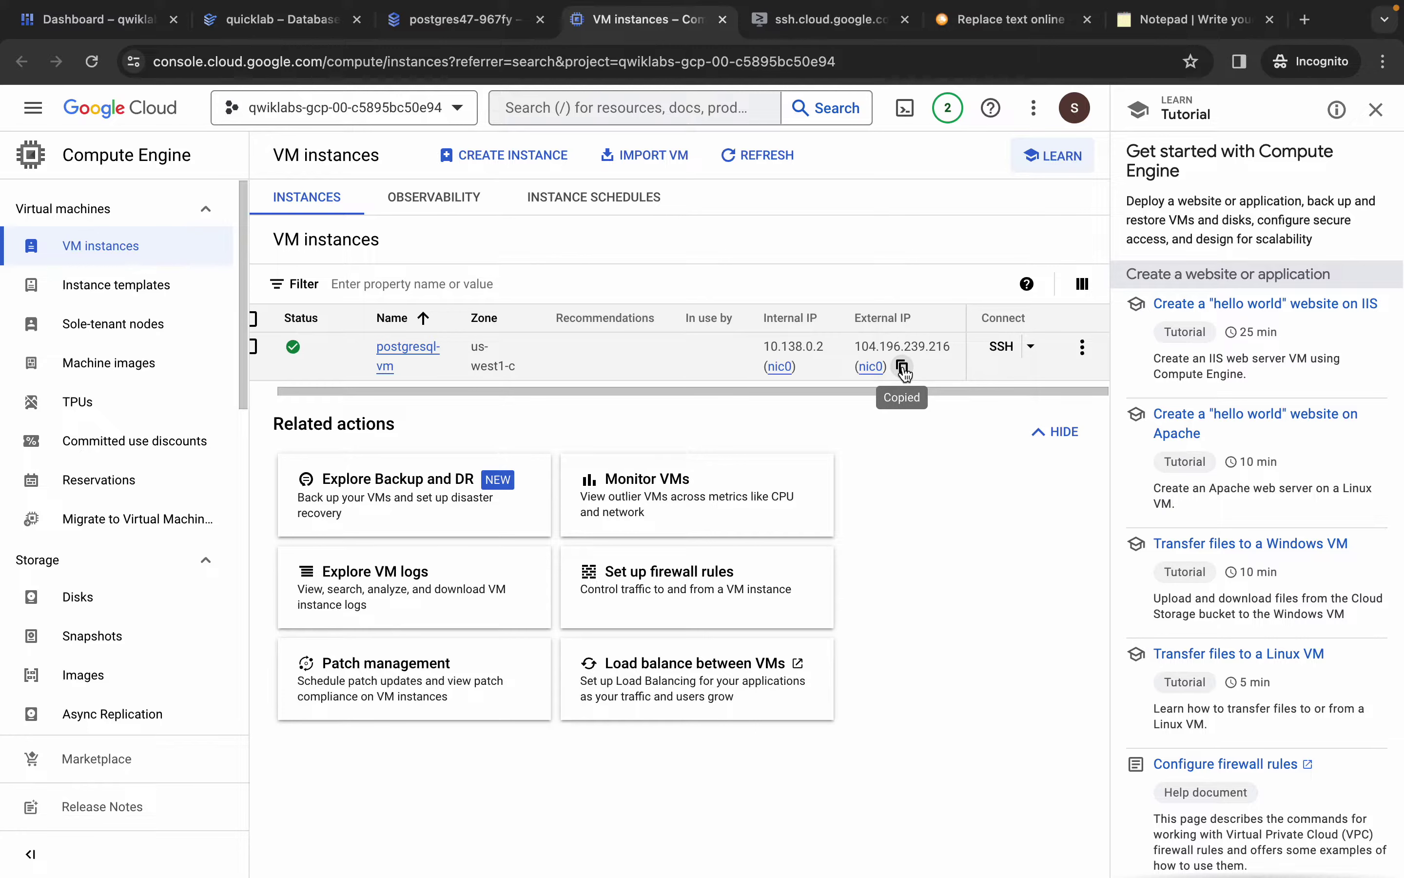
left_click(458, 19)
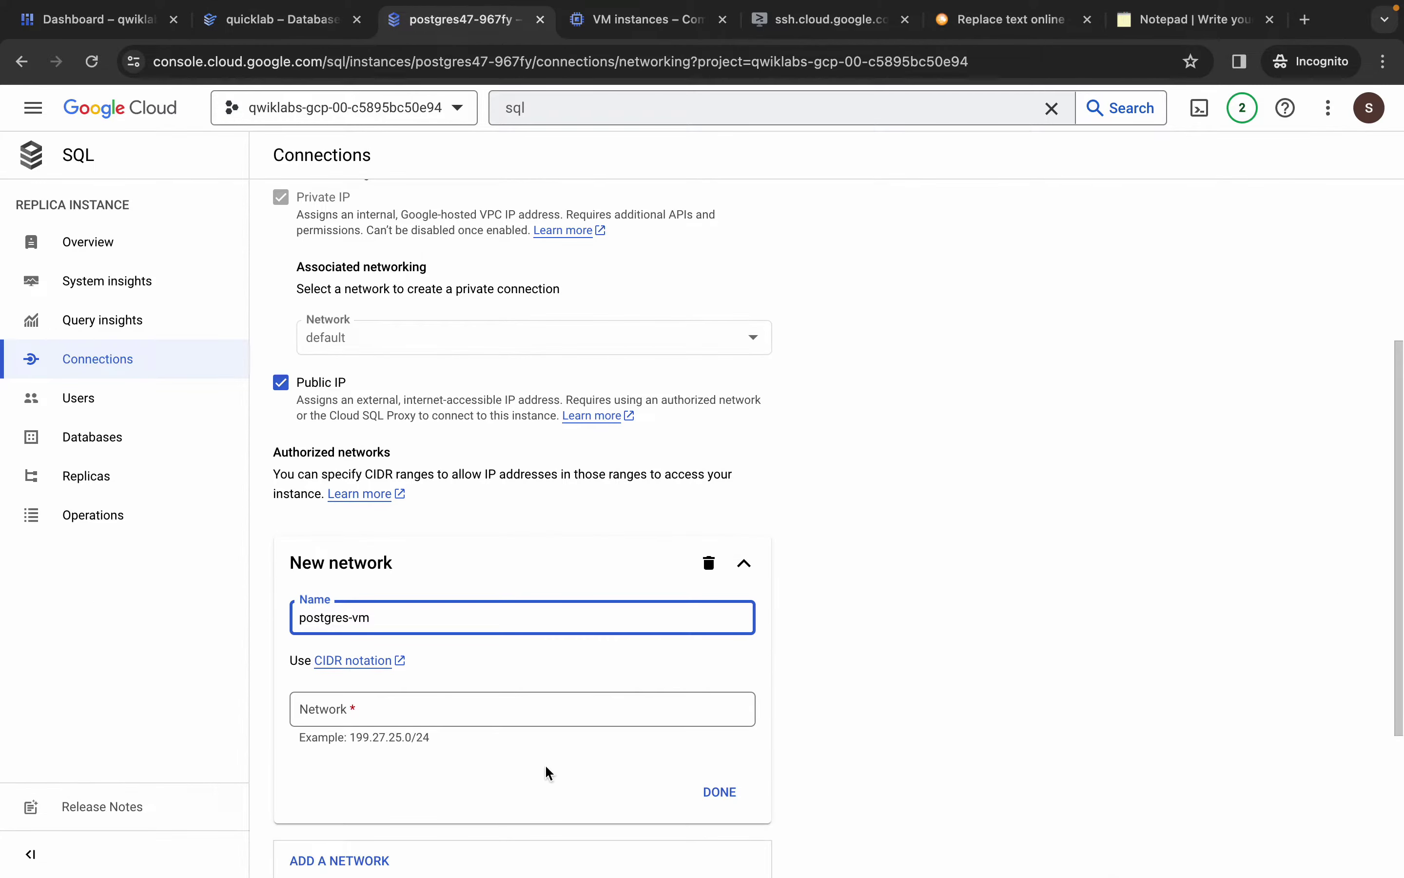
left_click(428, 711)
key("ctrl+v")
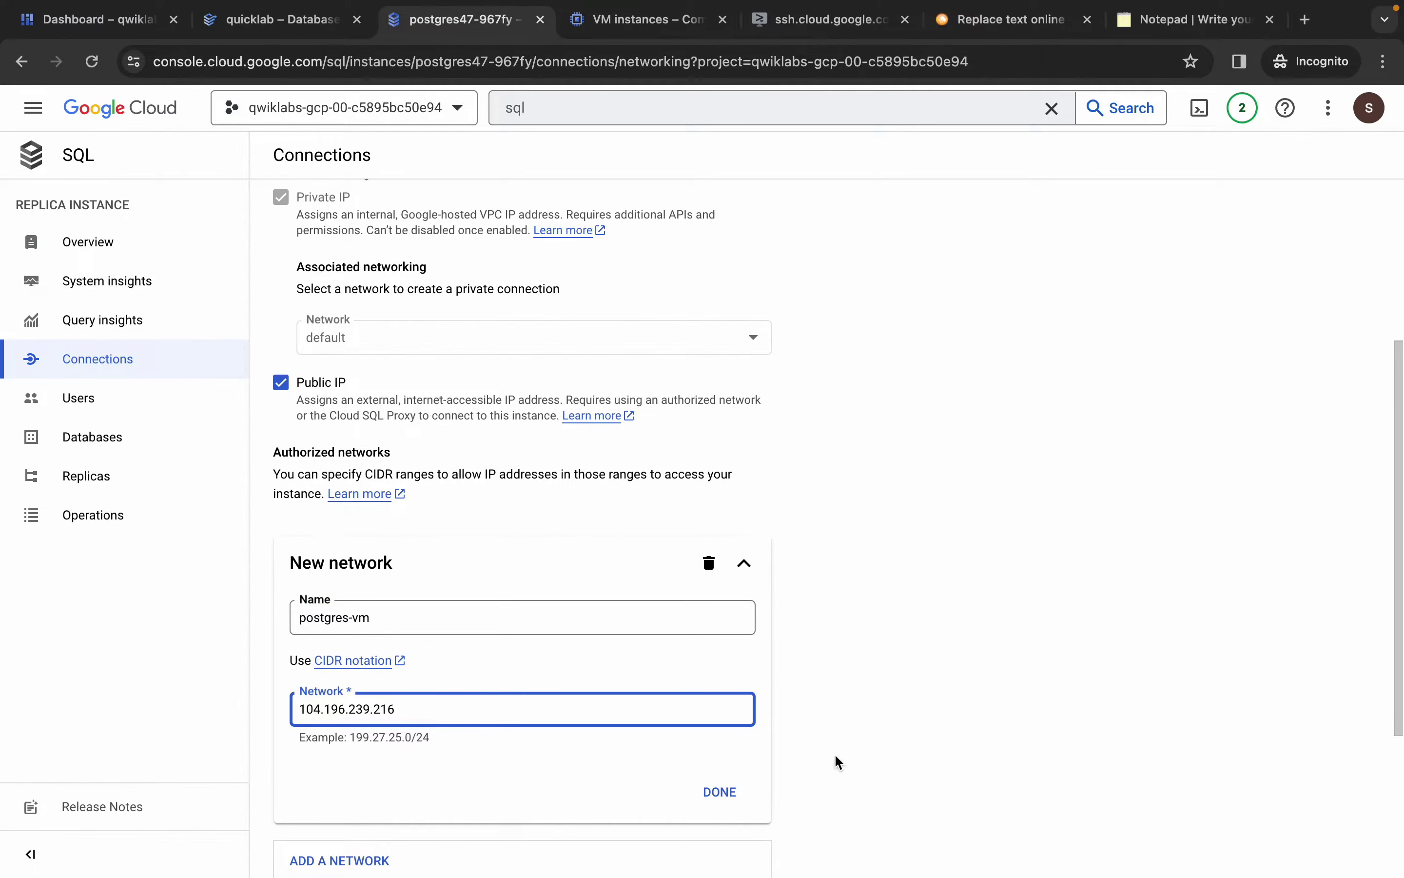
left_click(719, 792)
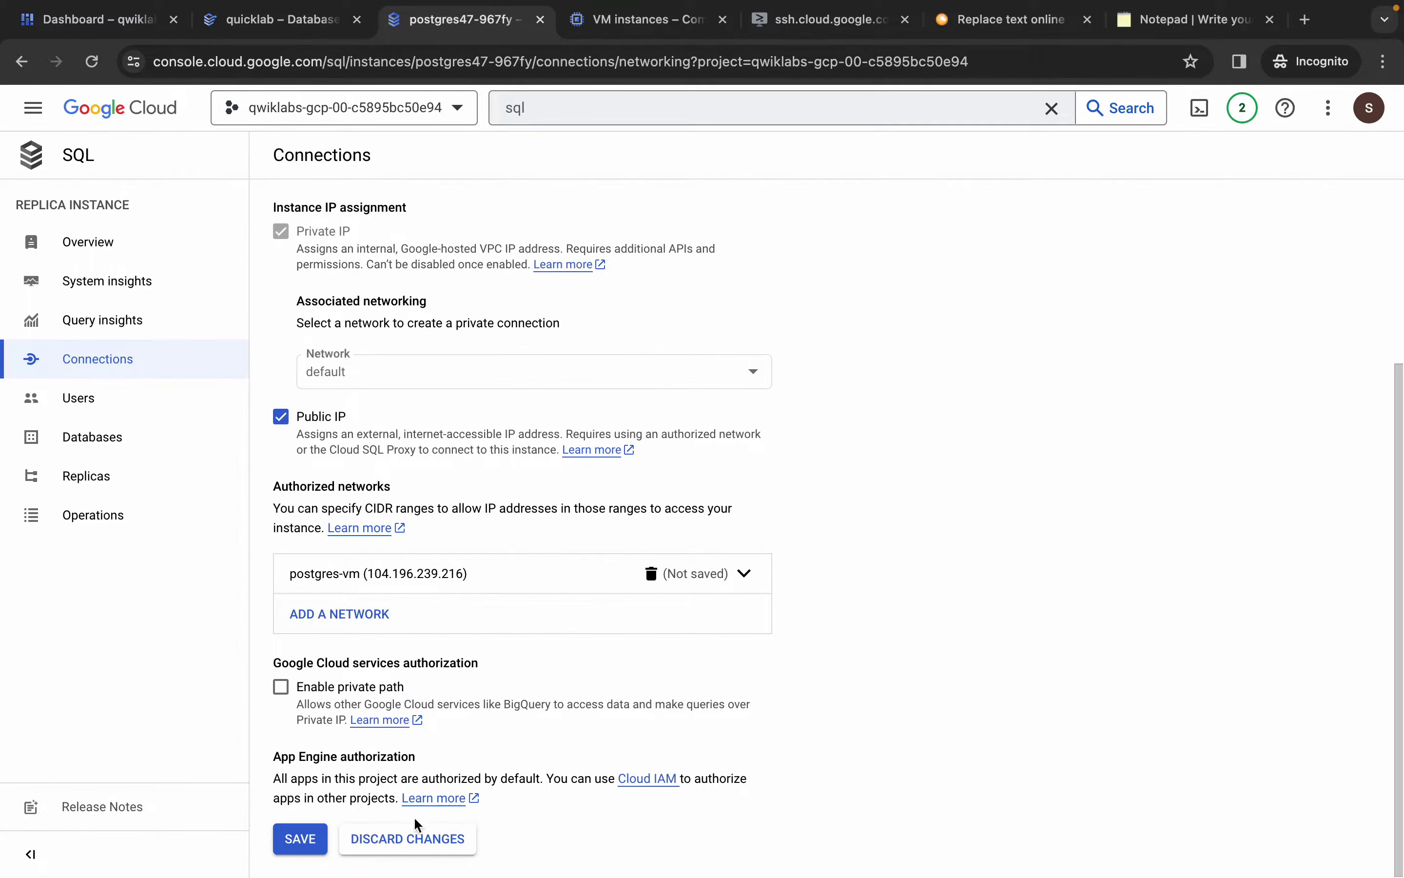
left_click(299, 839)
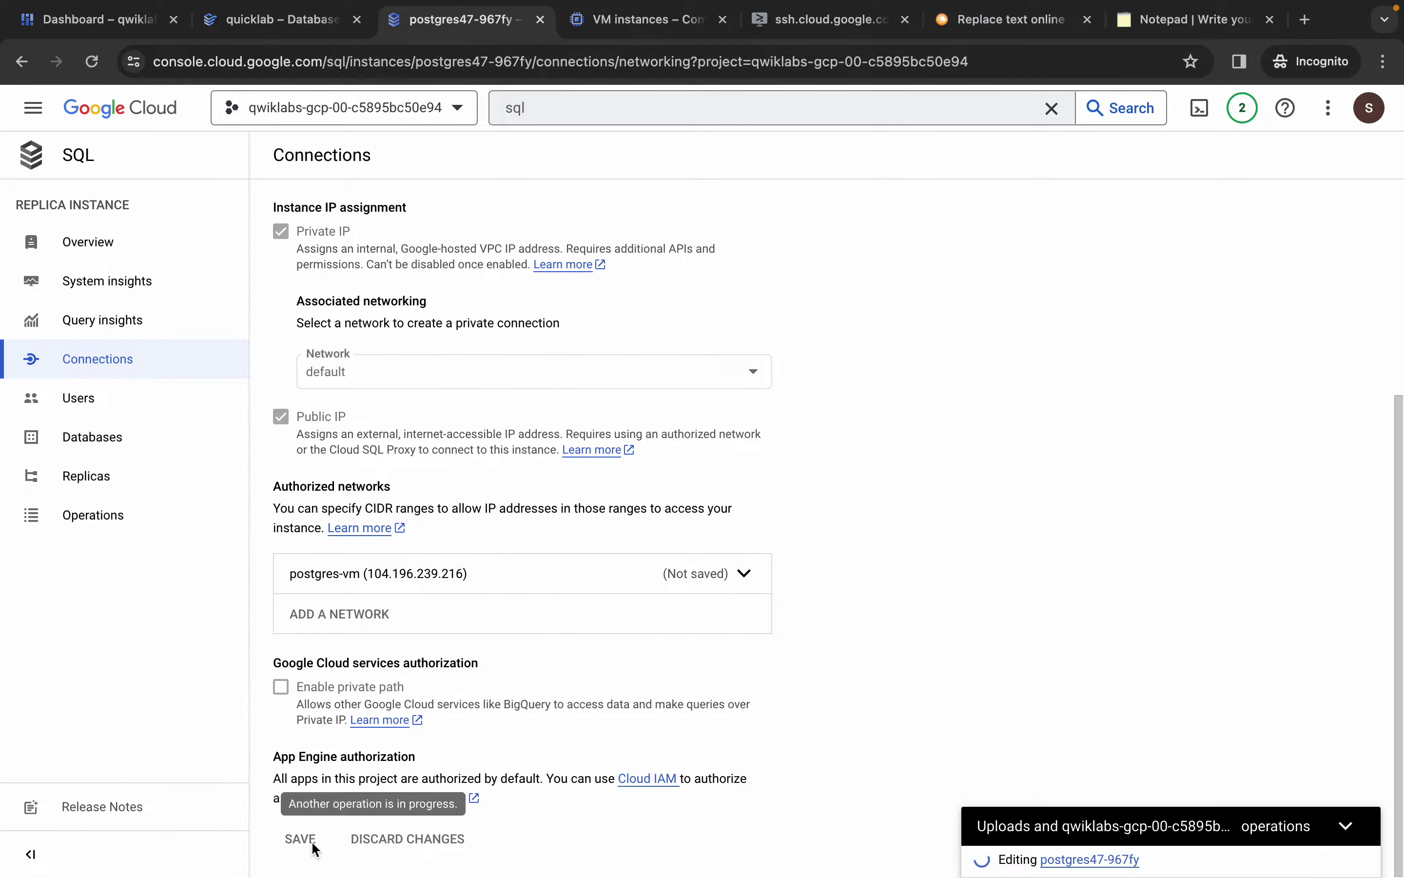
Add a Cloud IAM user account to the postgres47-967fy instance, using the student e-mail from the lab's Task 3 as the principal
left_click(50, 406)
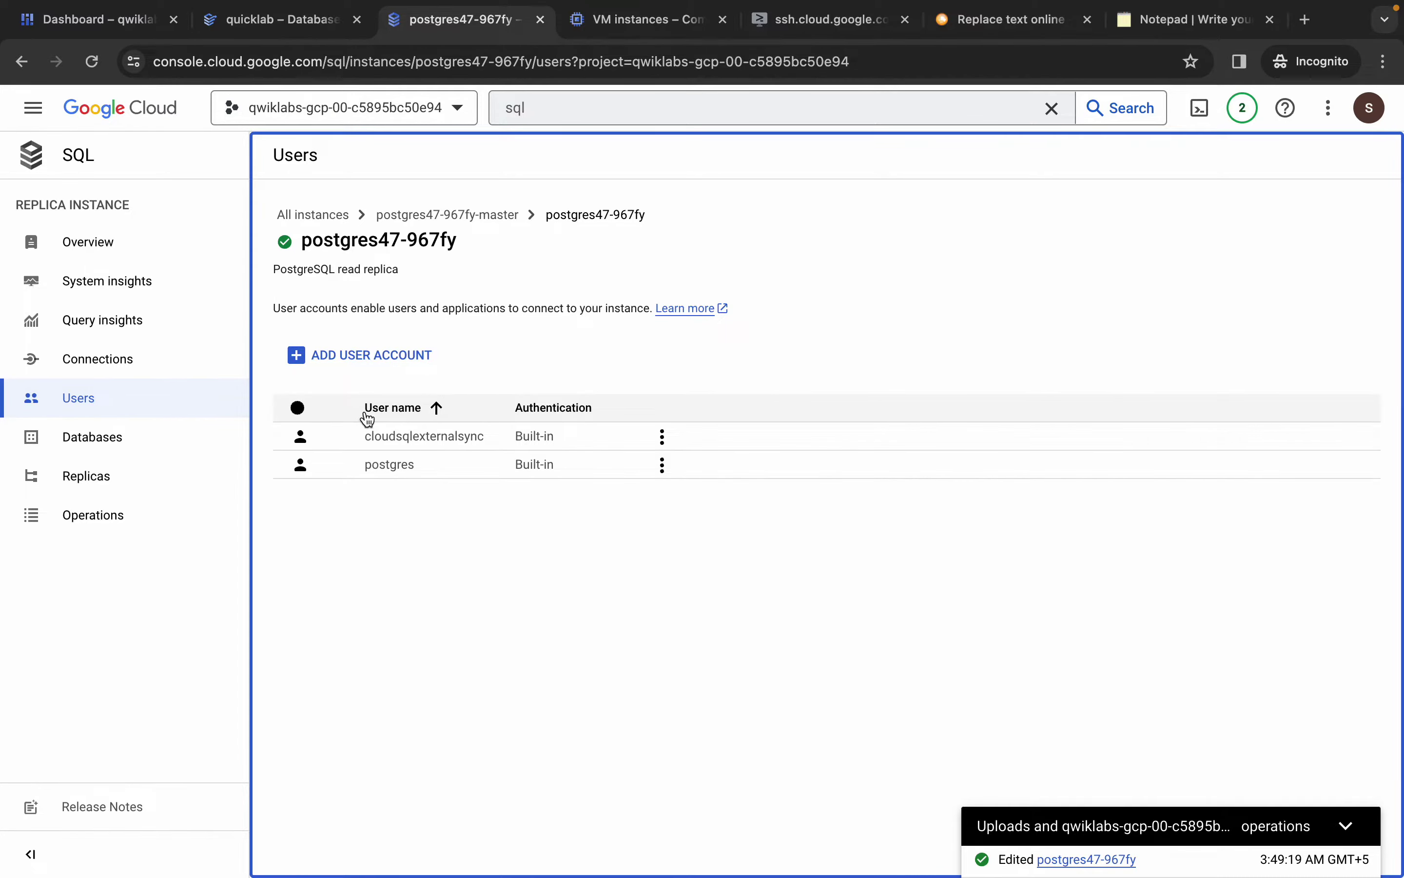
left_click(373, 366)
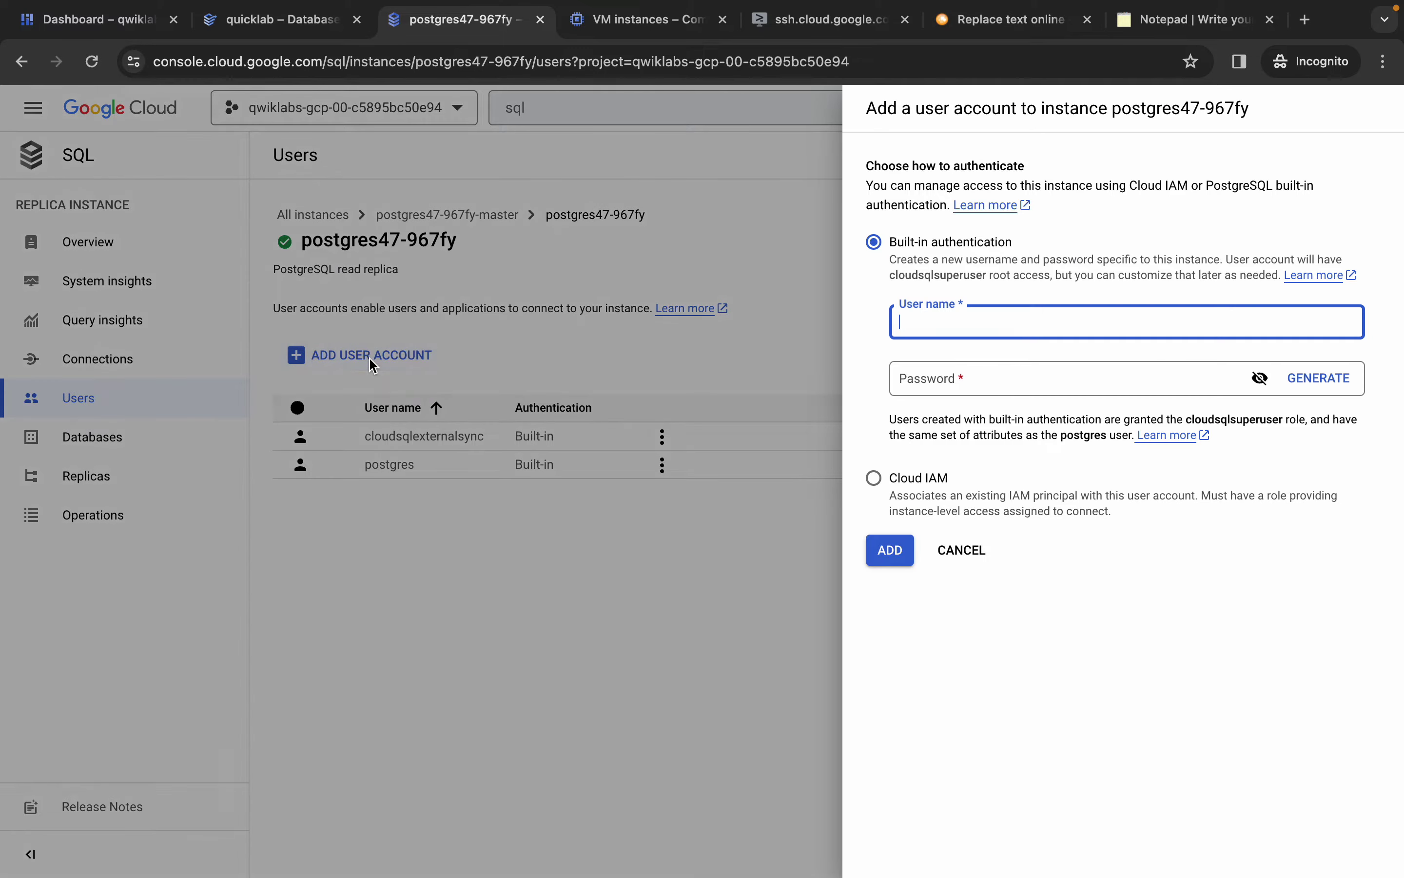
left_click(875, 479)
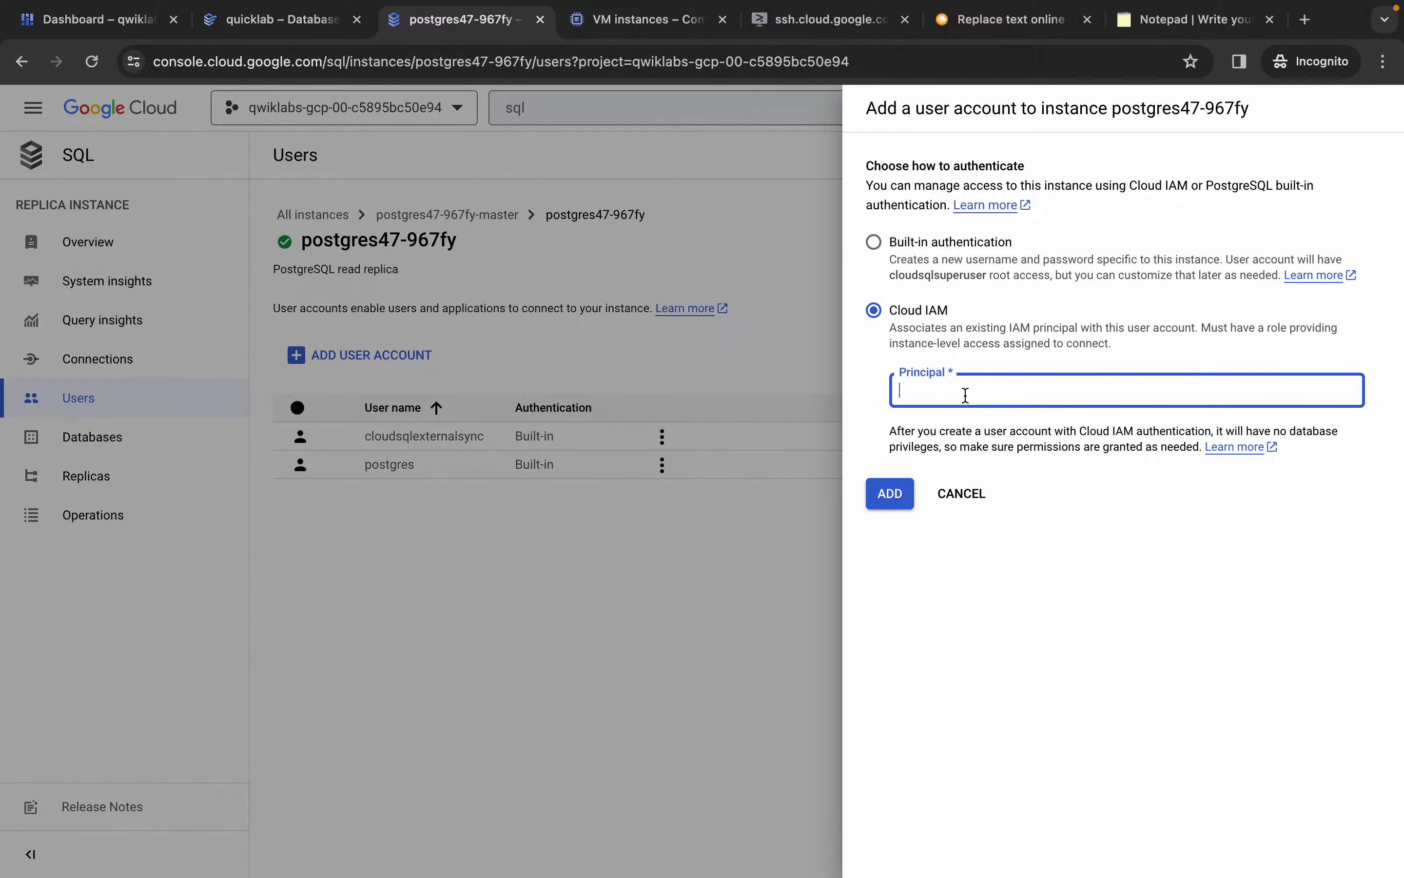
key("ctrl+Left")
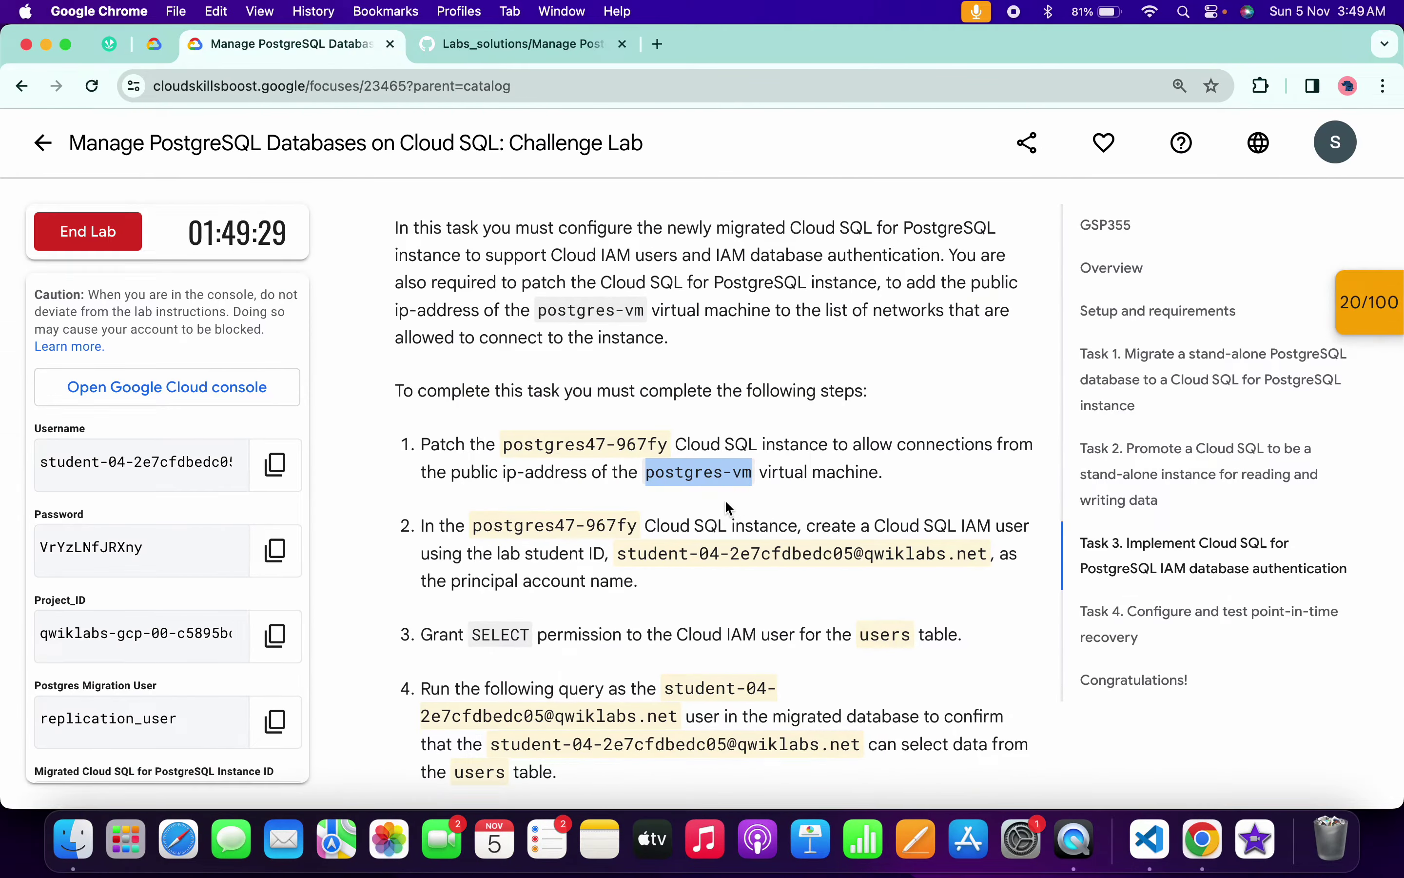
scroll(725, 501, "down", 3)
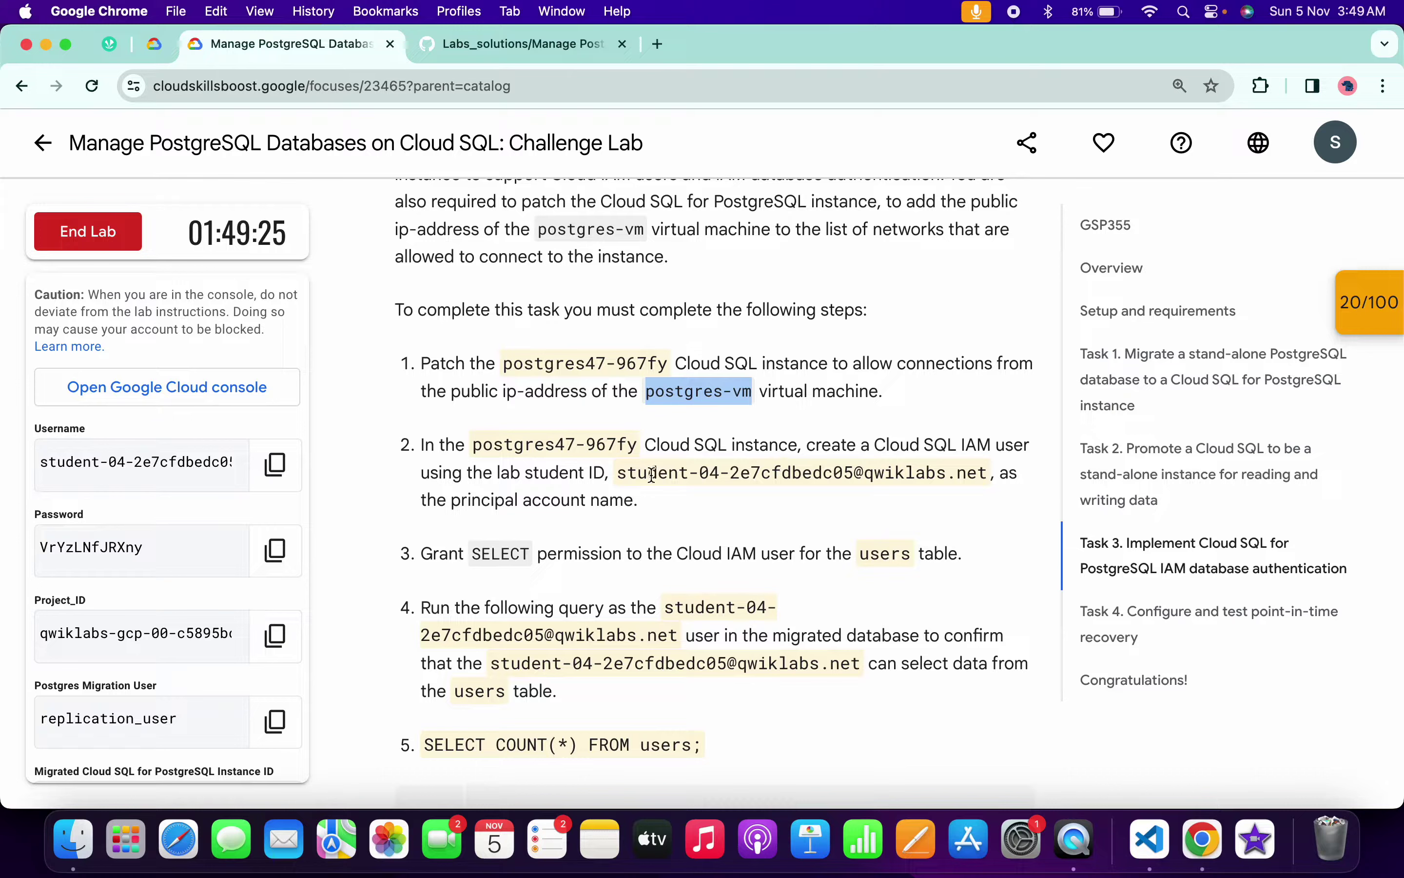
left_click_drag(618, 473, 991, 472)
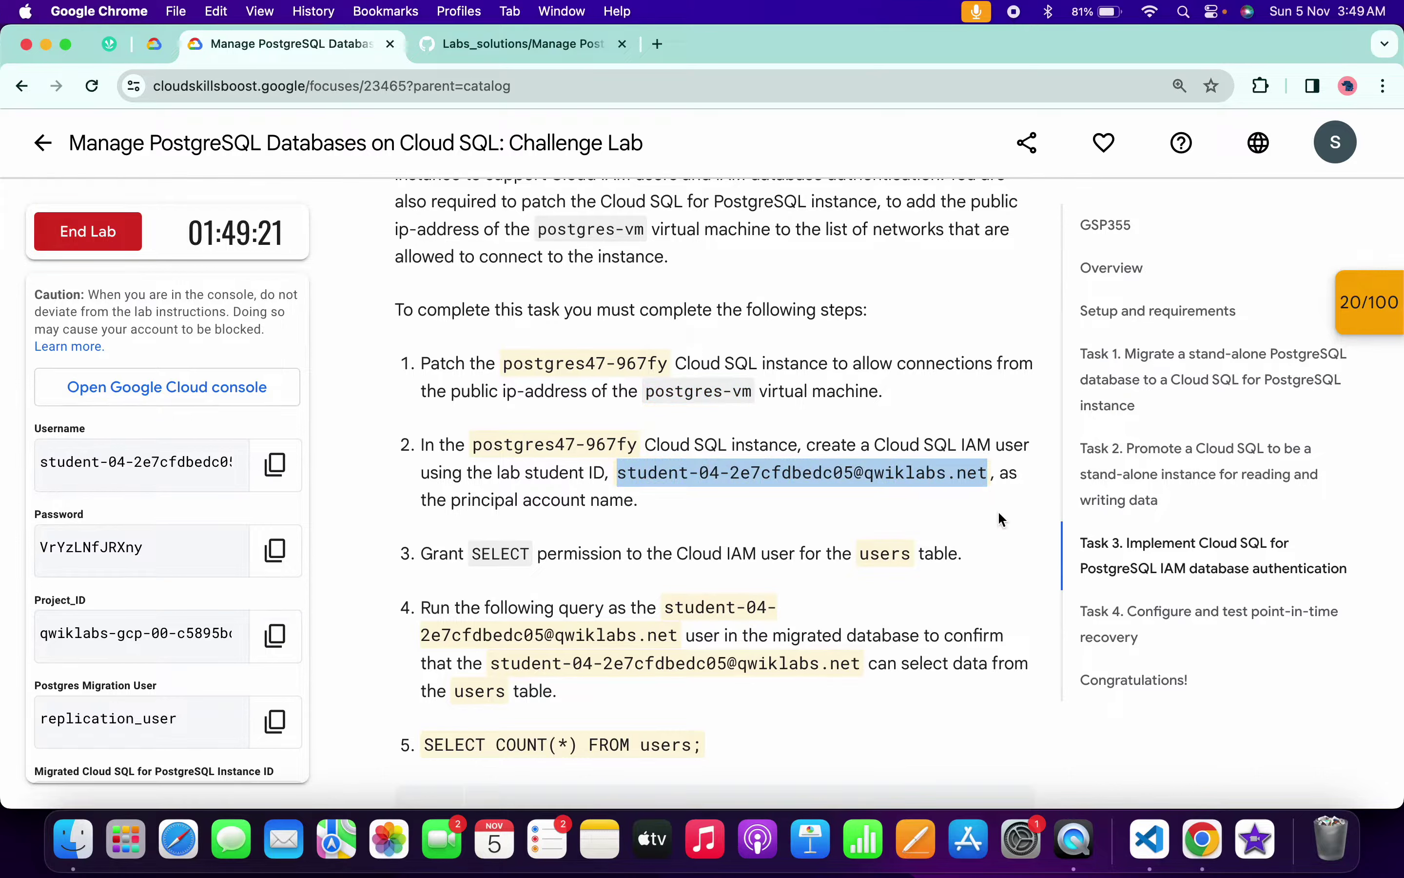
key("ctrl+Right")
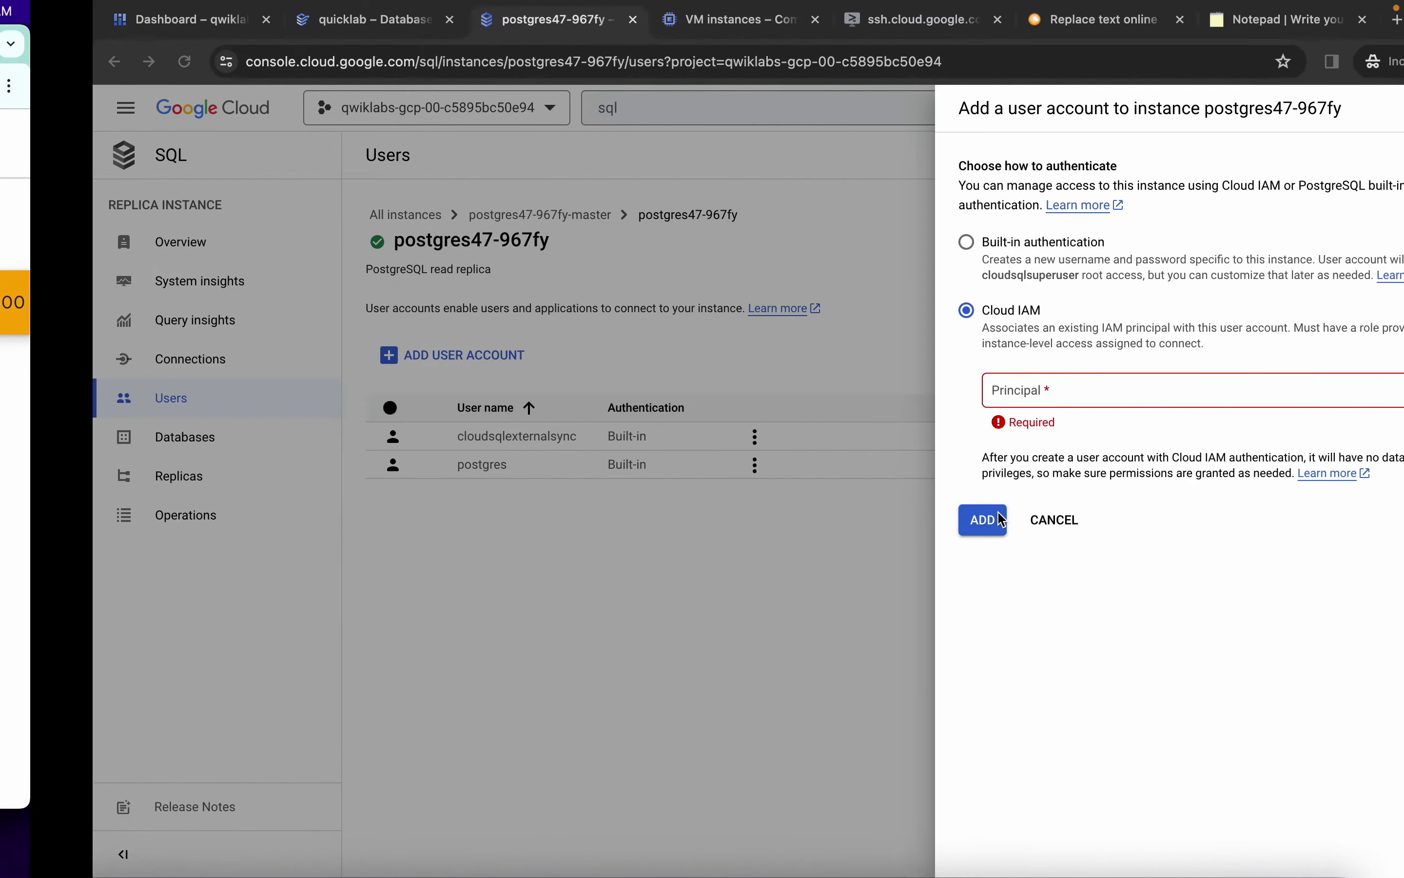
key("super+v")
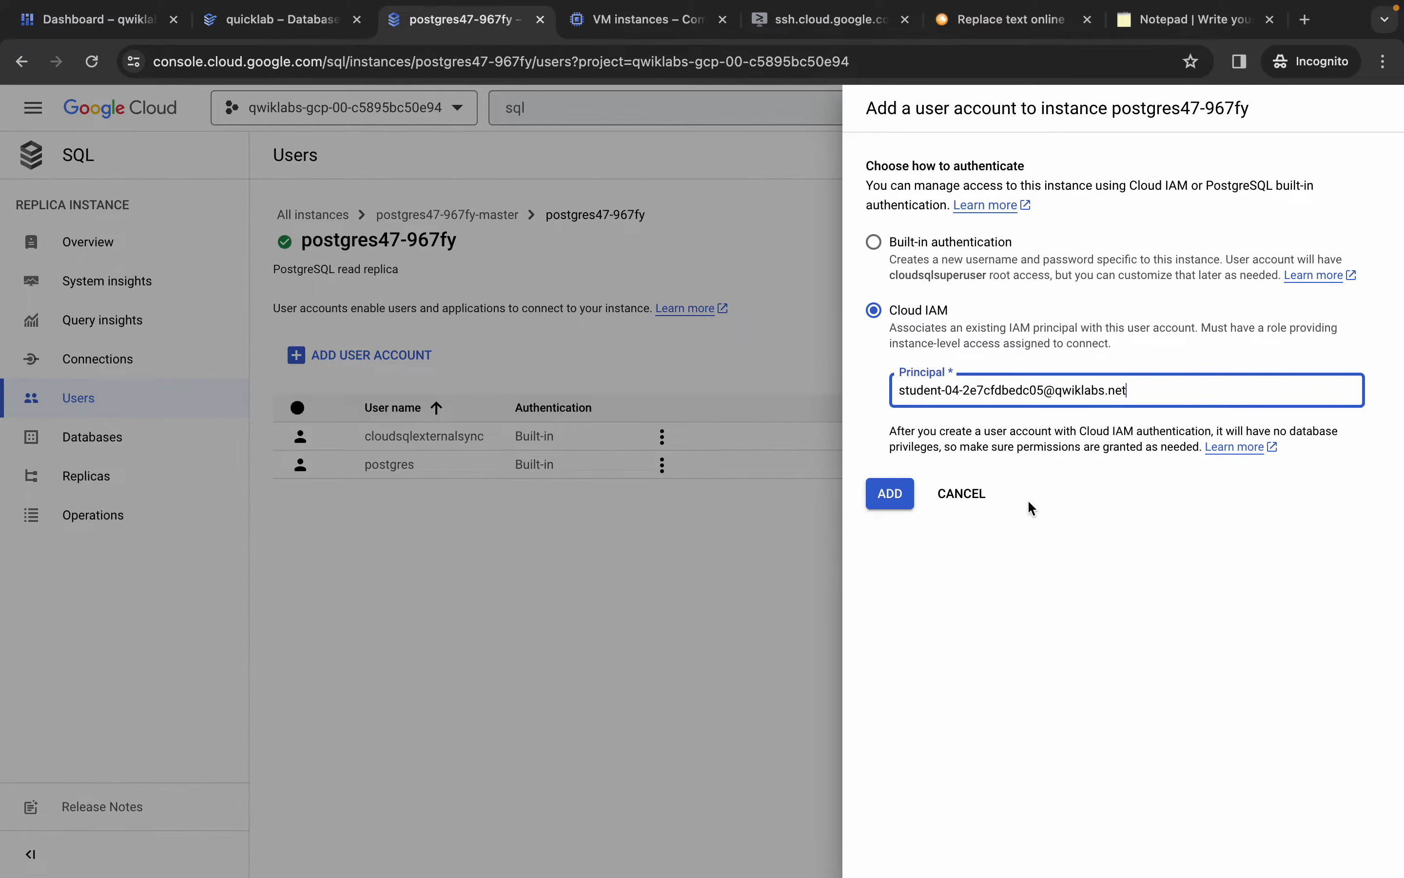
left_click(894, 498)
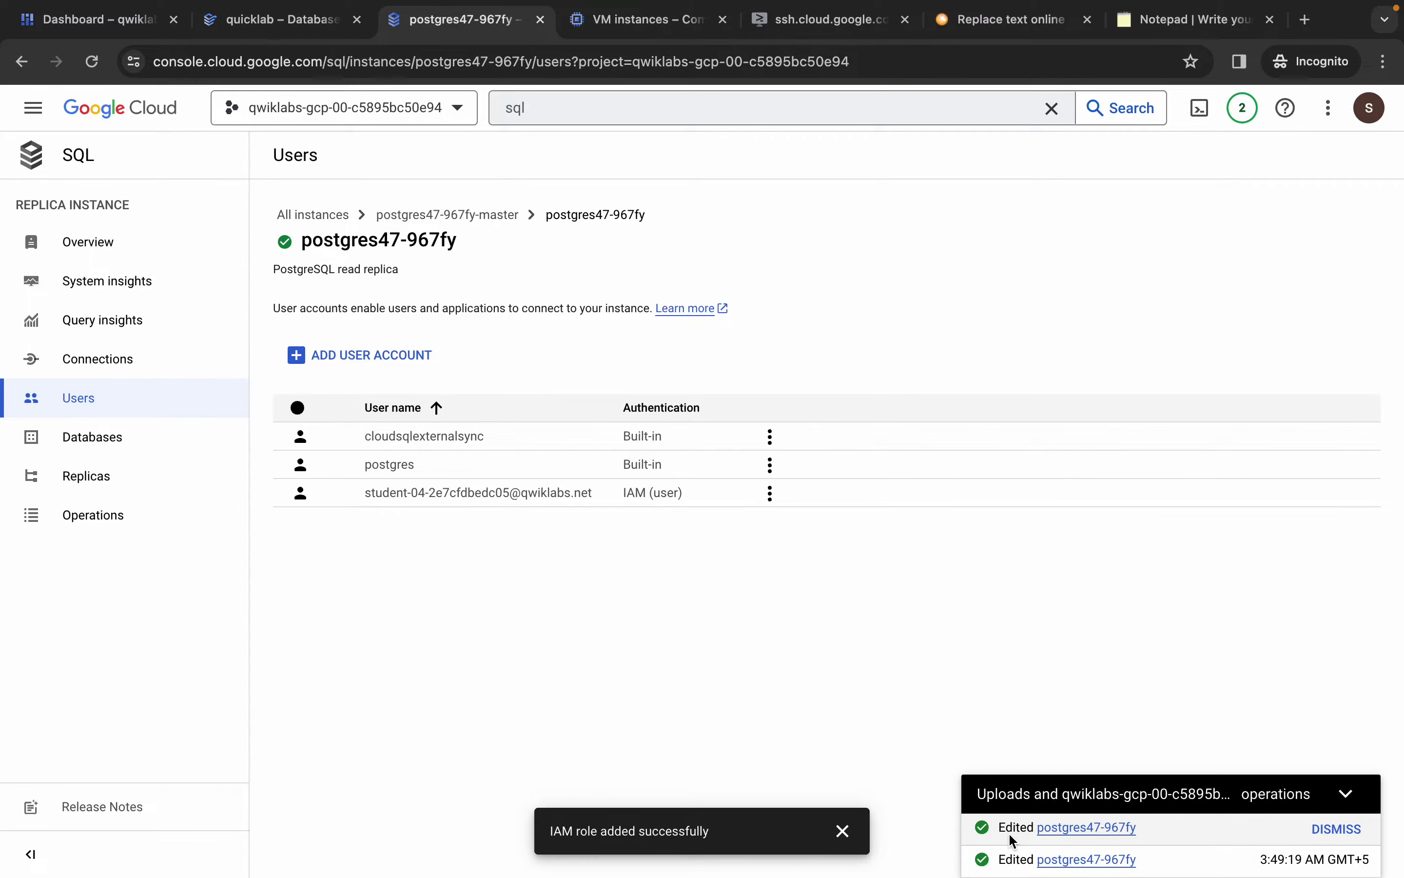
Launch Cloud Shell from the postgres47-967fy instance's connection details, accept the introduction and show the terminal in full view
left_click(109, 241)
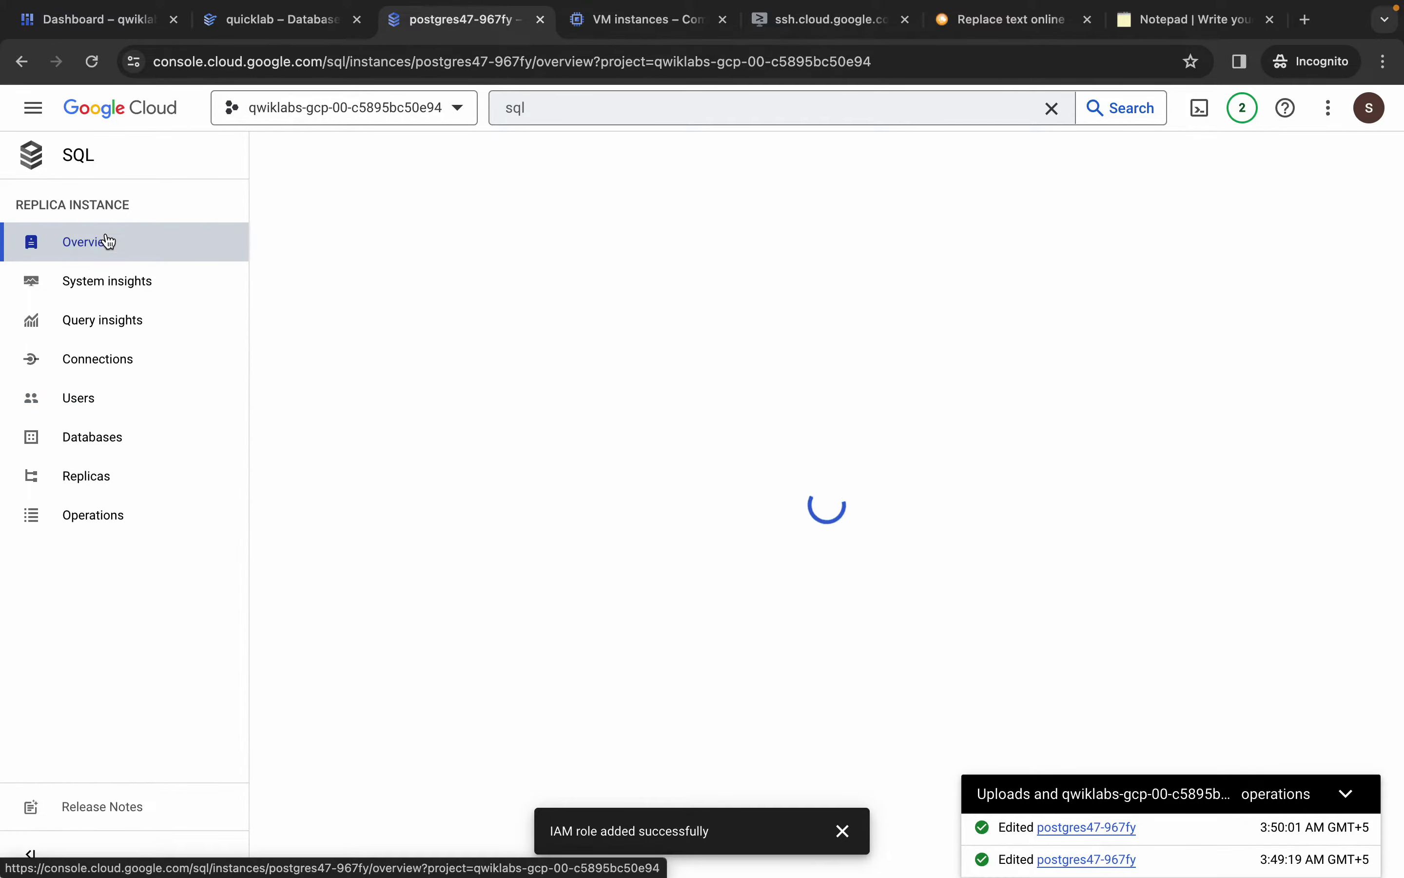
scroll(529, 461, "down", 5)
scroll(528, 453, "down", 5)
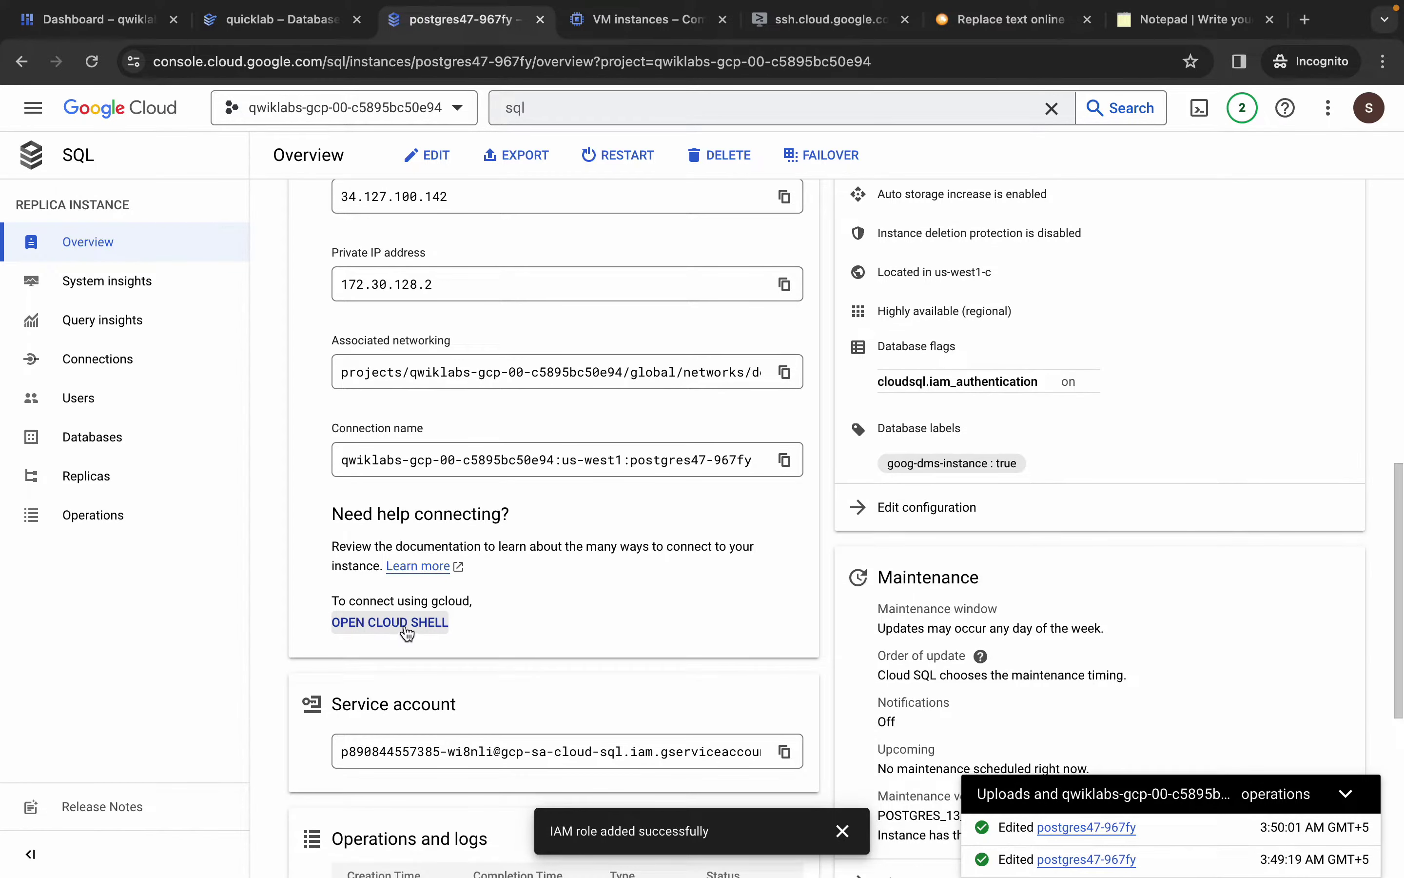
left_click(390, 622)
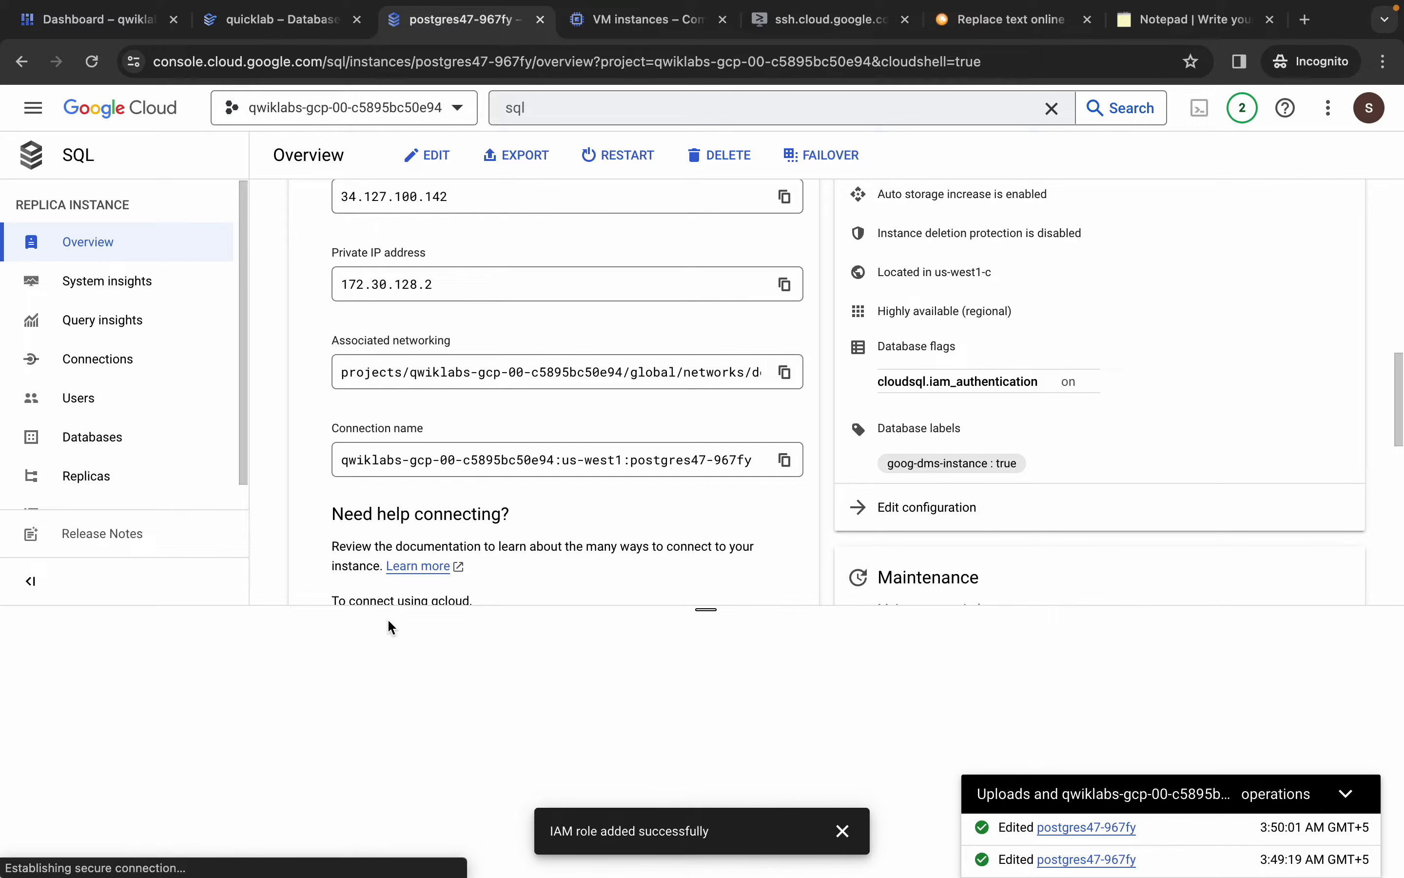
left_click(843, 831)
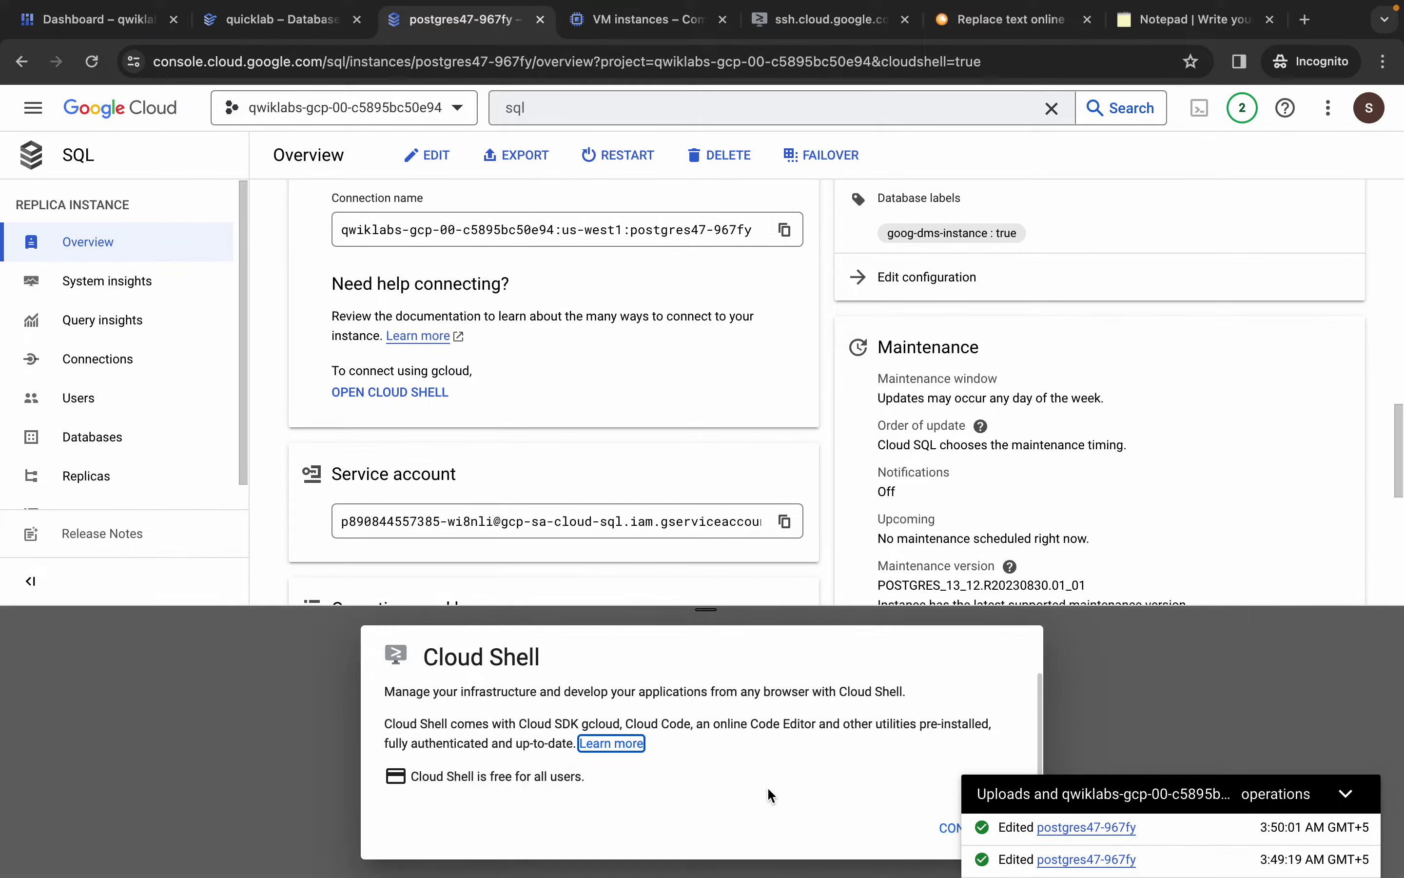
left_click(1346, 793)
left_click(959, 824)
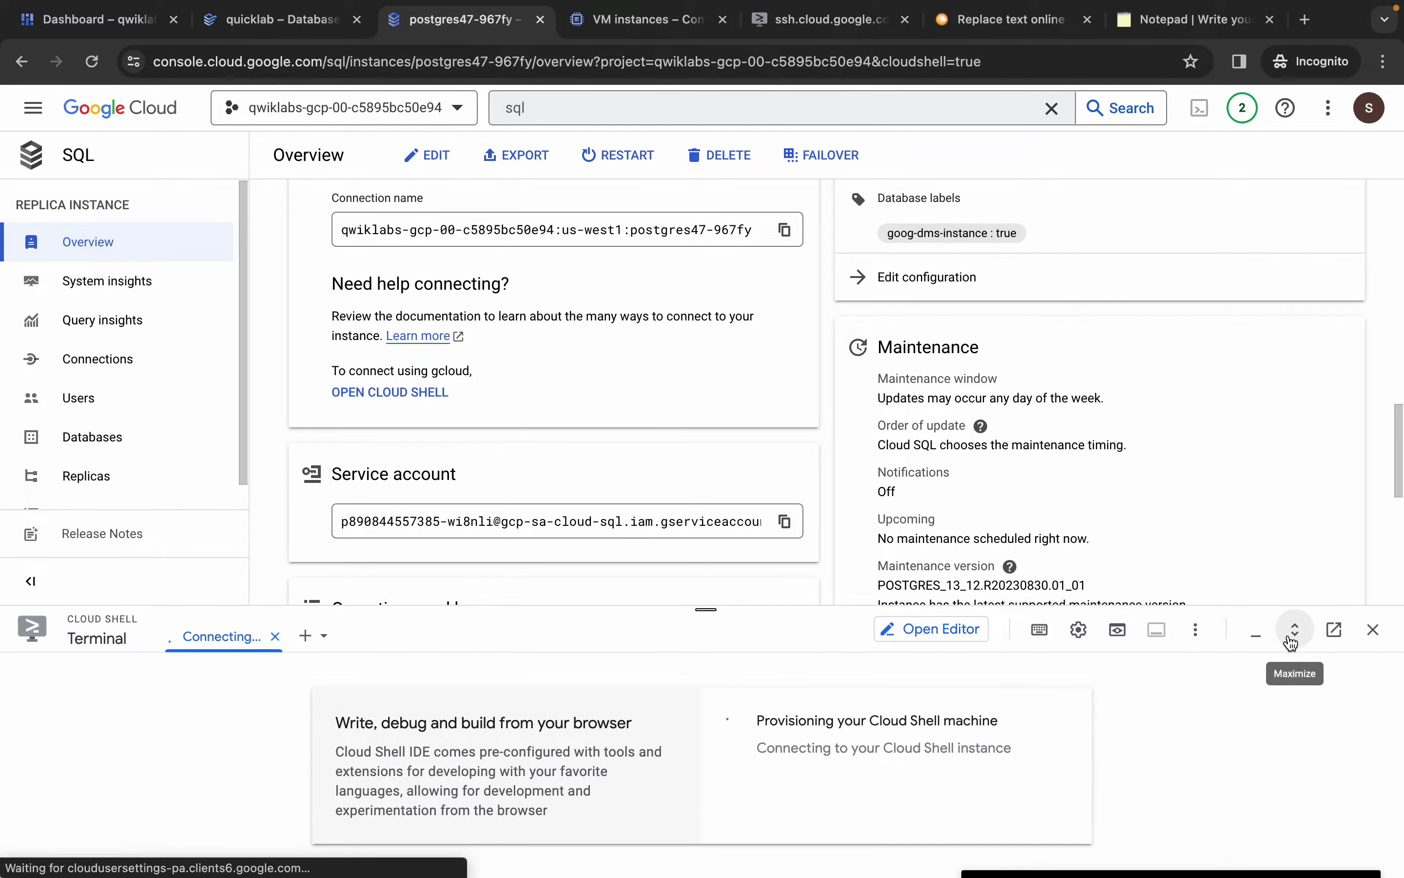
left_click(1288, 639)
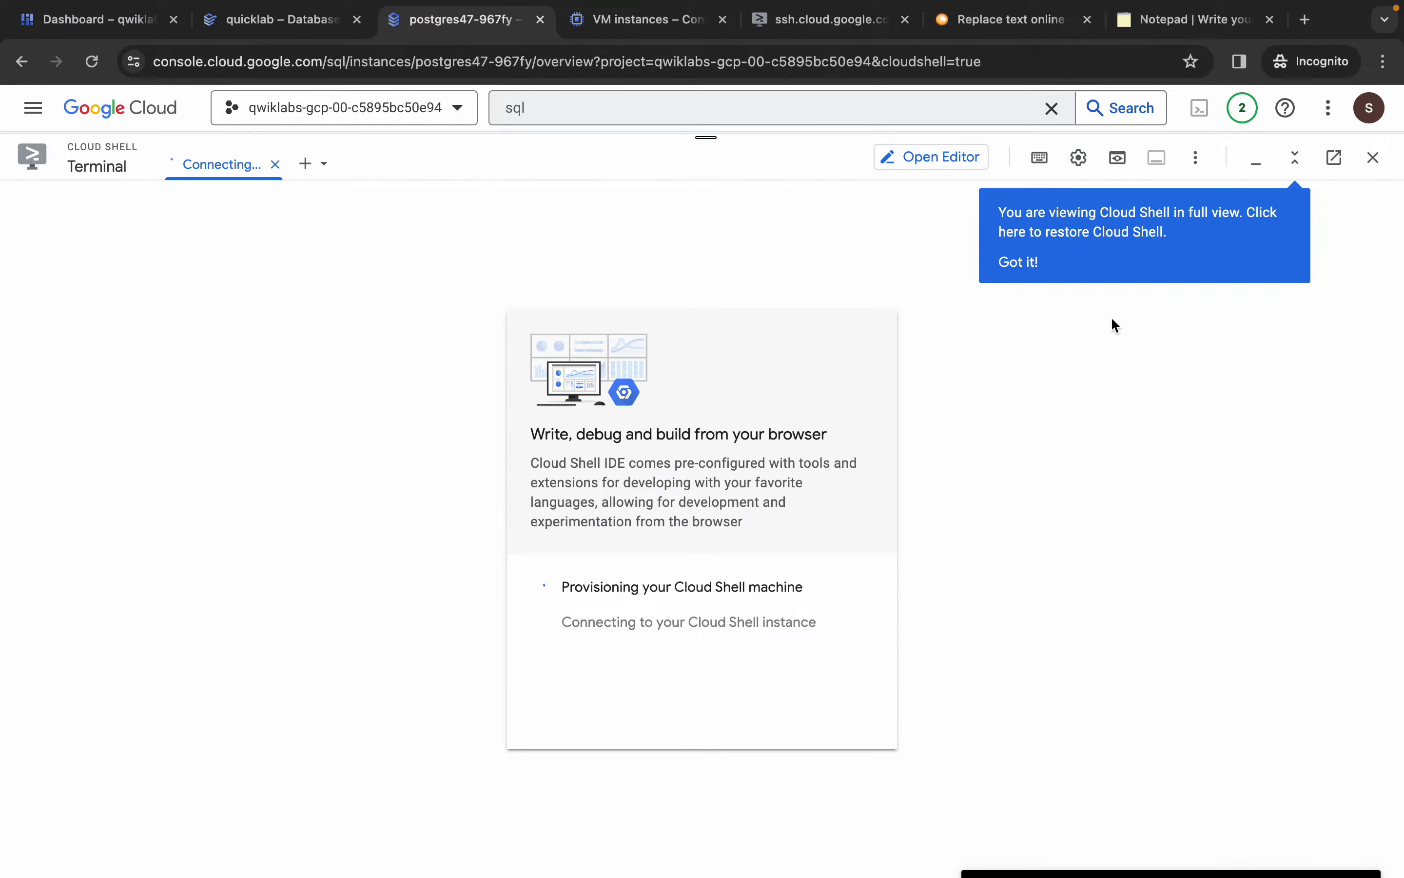
left_click(1017, 276)
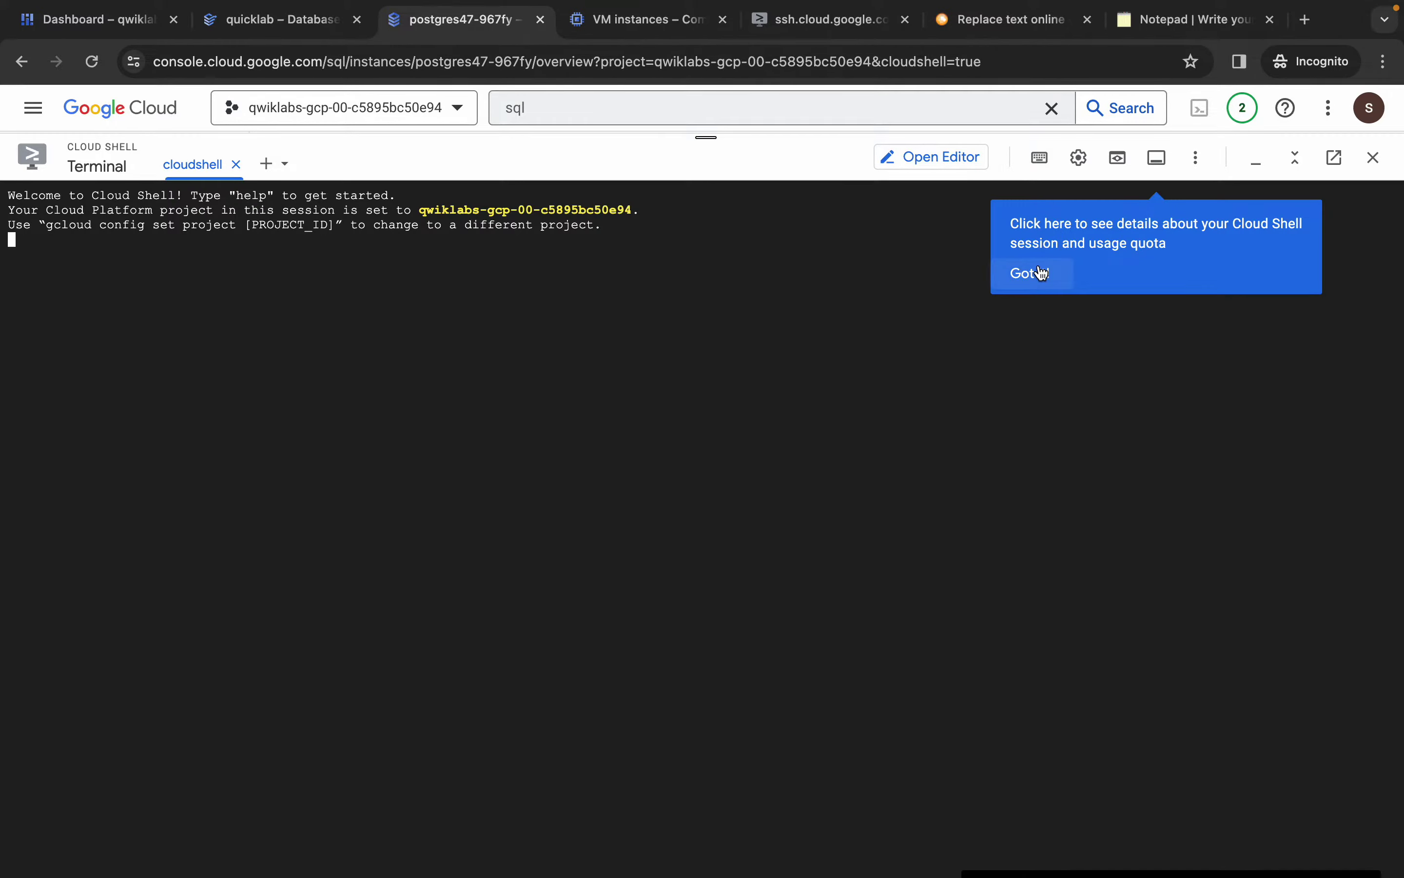
left_click(1038, 270)
Run gcloud sql connect postgres47-967fy --user=postgres --quiet in Cloud Shell, keeping the terminal maximized
type("gcloud sql connect postgres47-967fy --user=postgres --quiet")
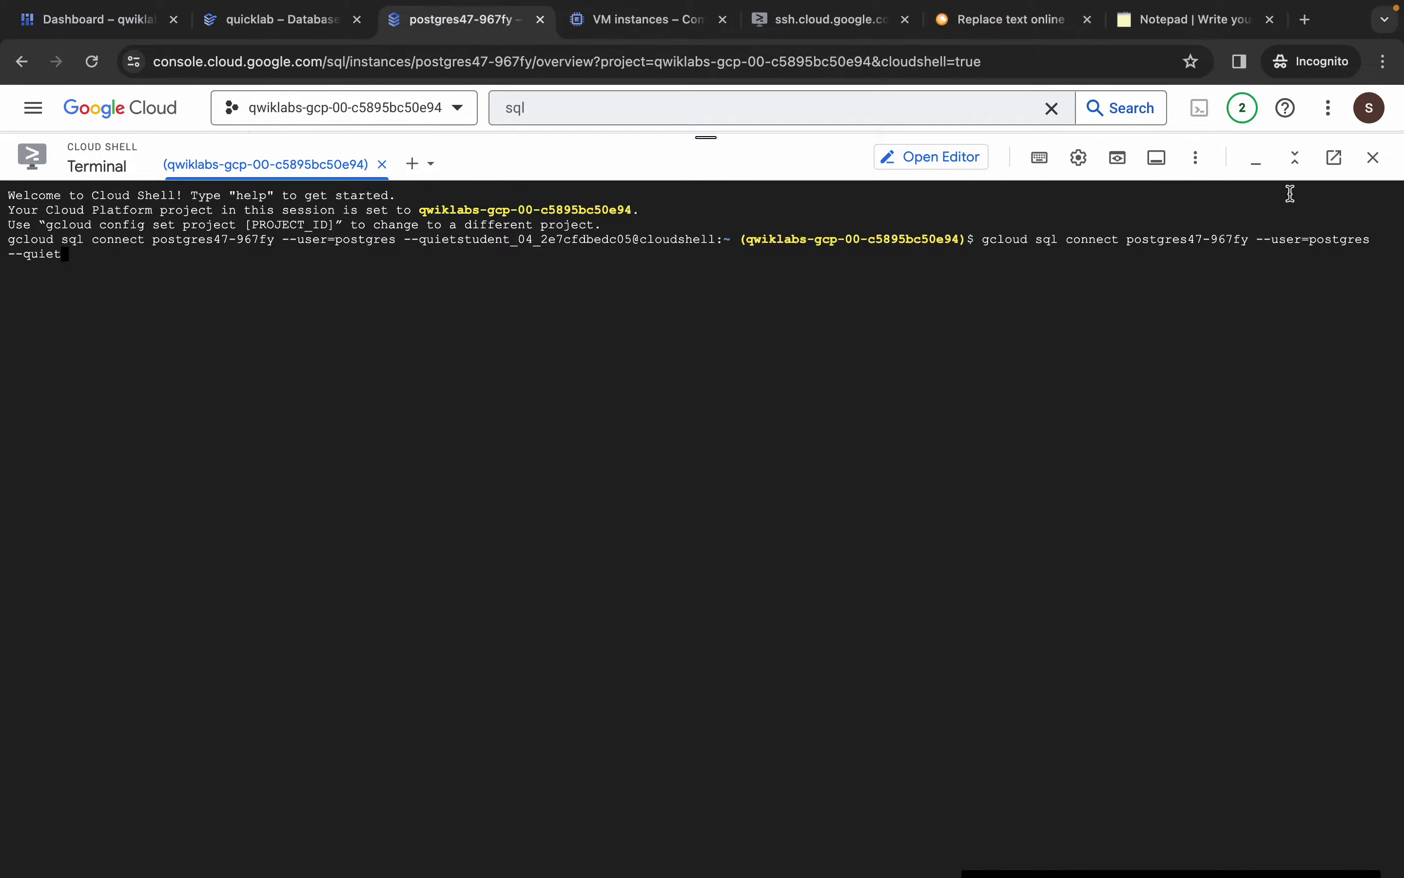
left_click(1294, 158)
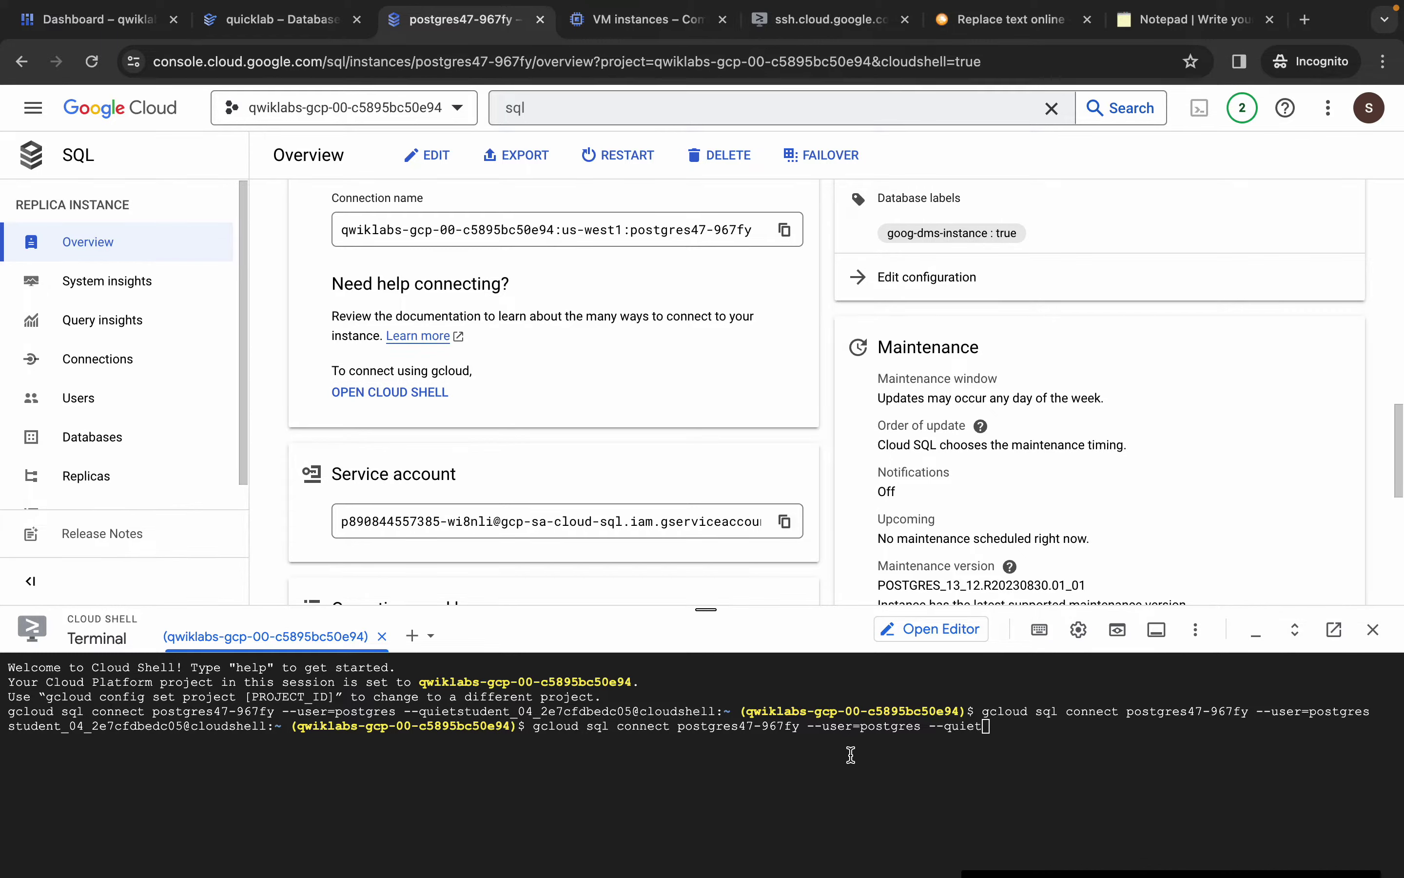
left_click(944, 753)
key("Return")
left_click(894, 817)
left_click(1295, 629)
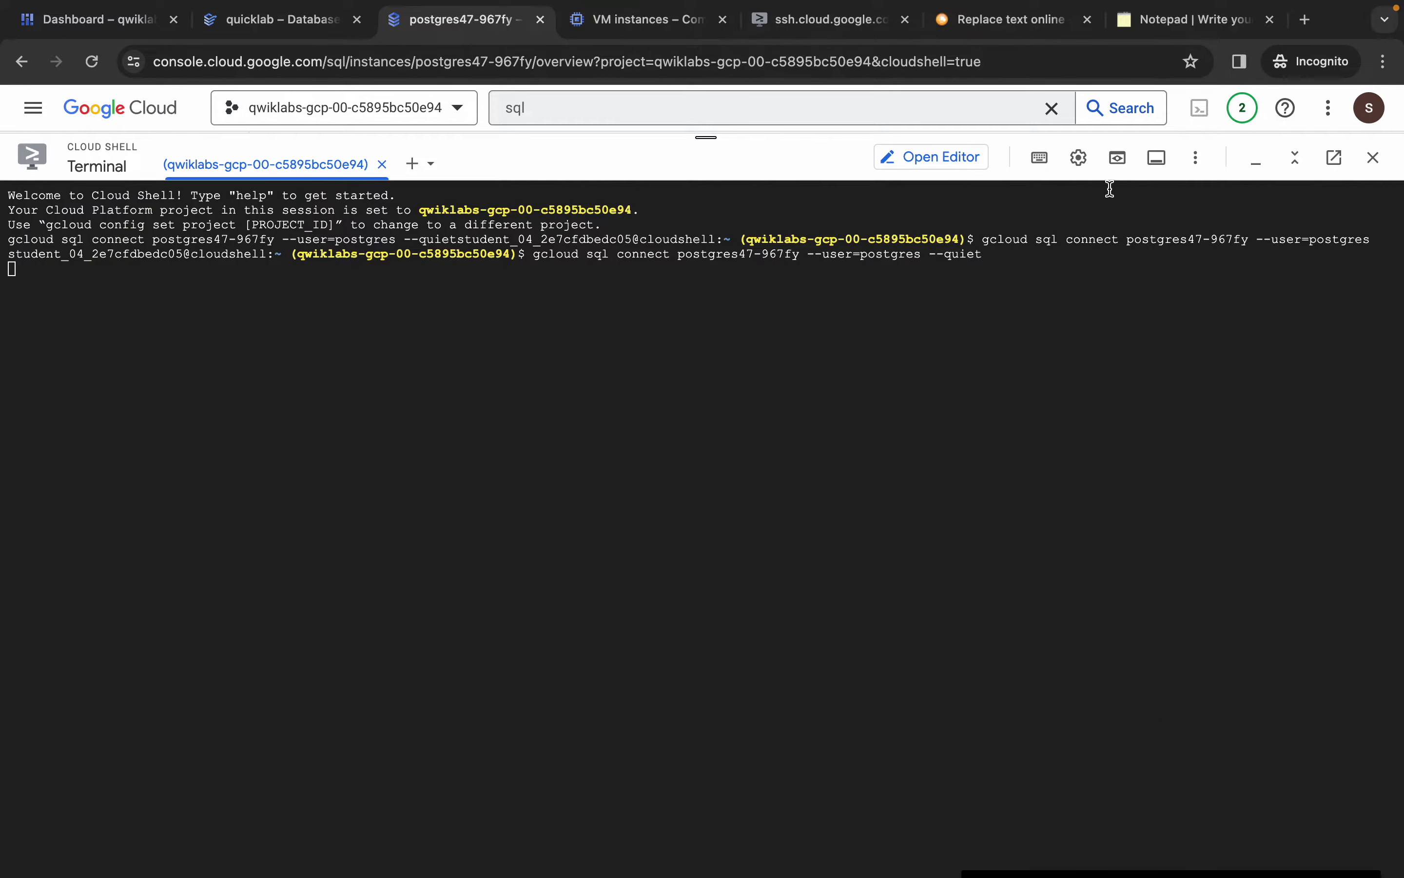
Set the Cloud Shell terminal's text size to Medium
left_click(1078, 158)
mouse_move(989, 229)
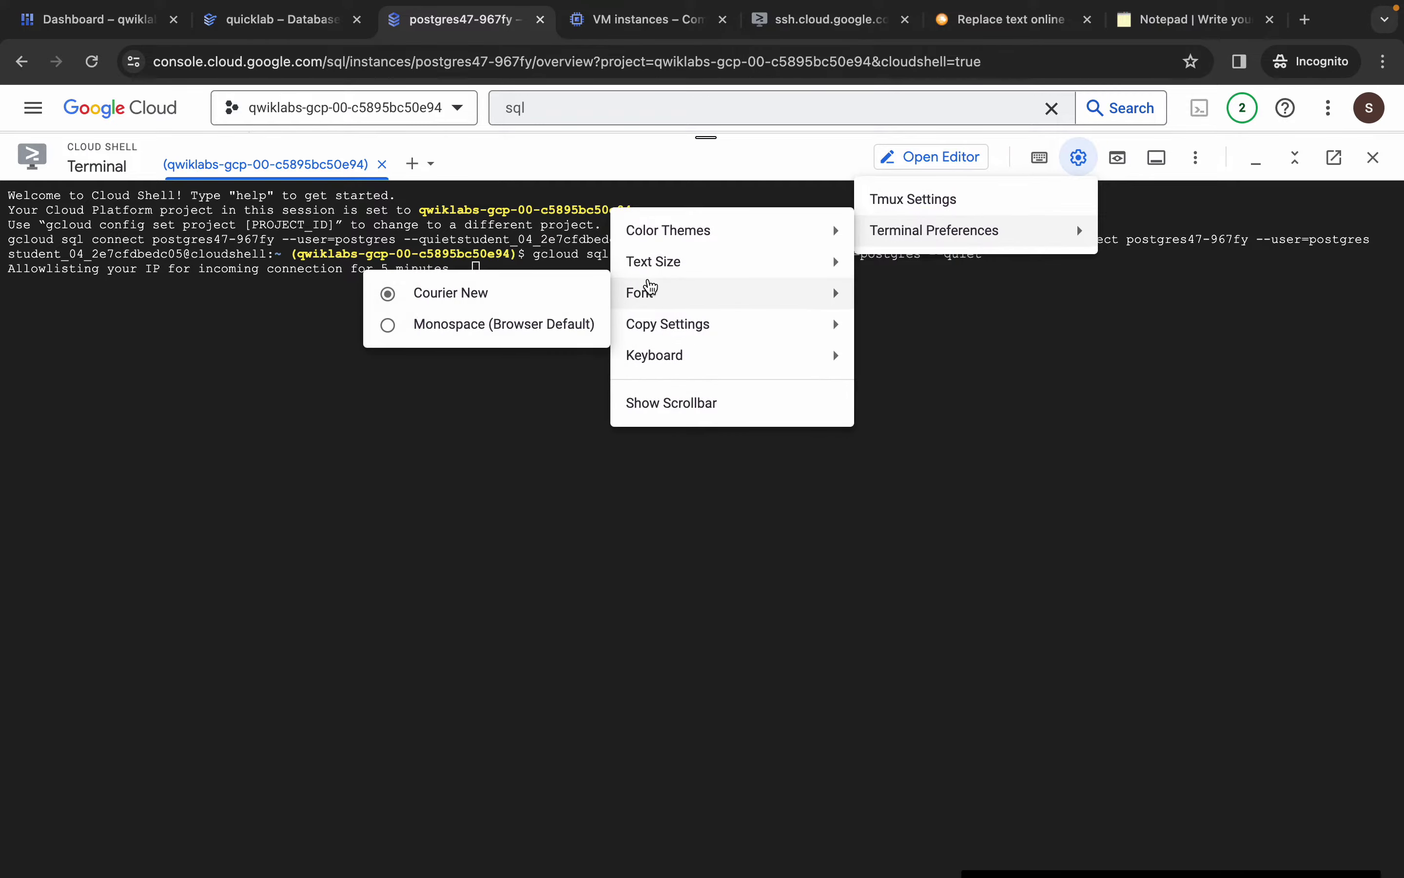
mouse_move(651, 271)
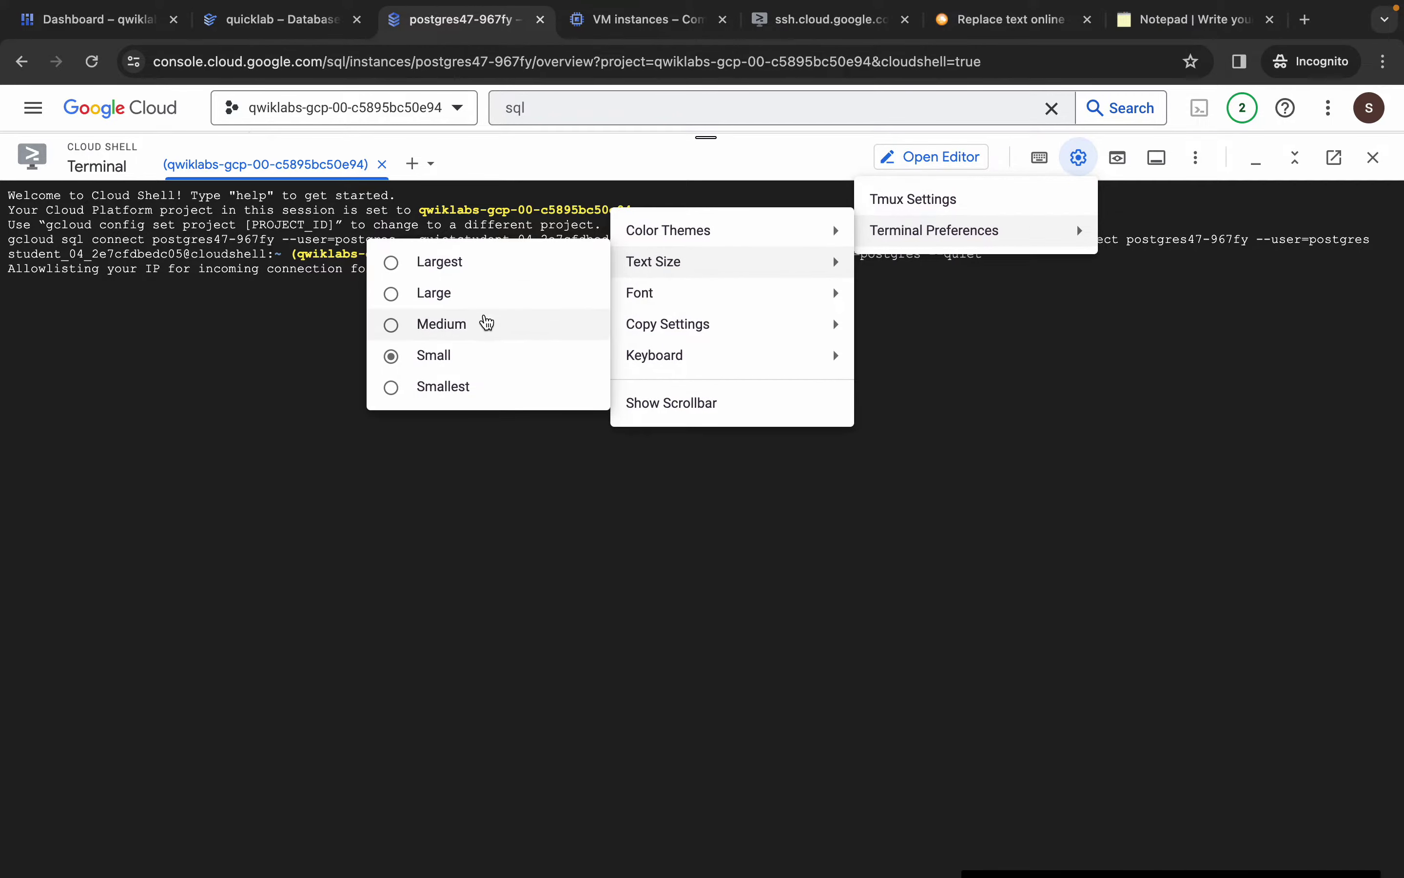
left_click(483, 321)
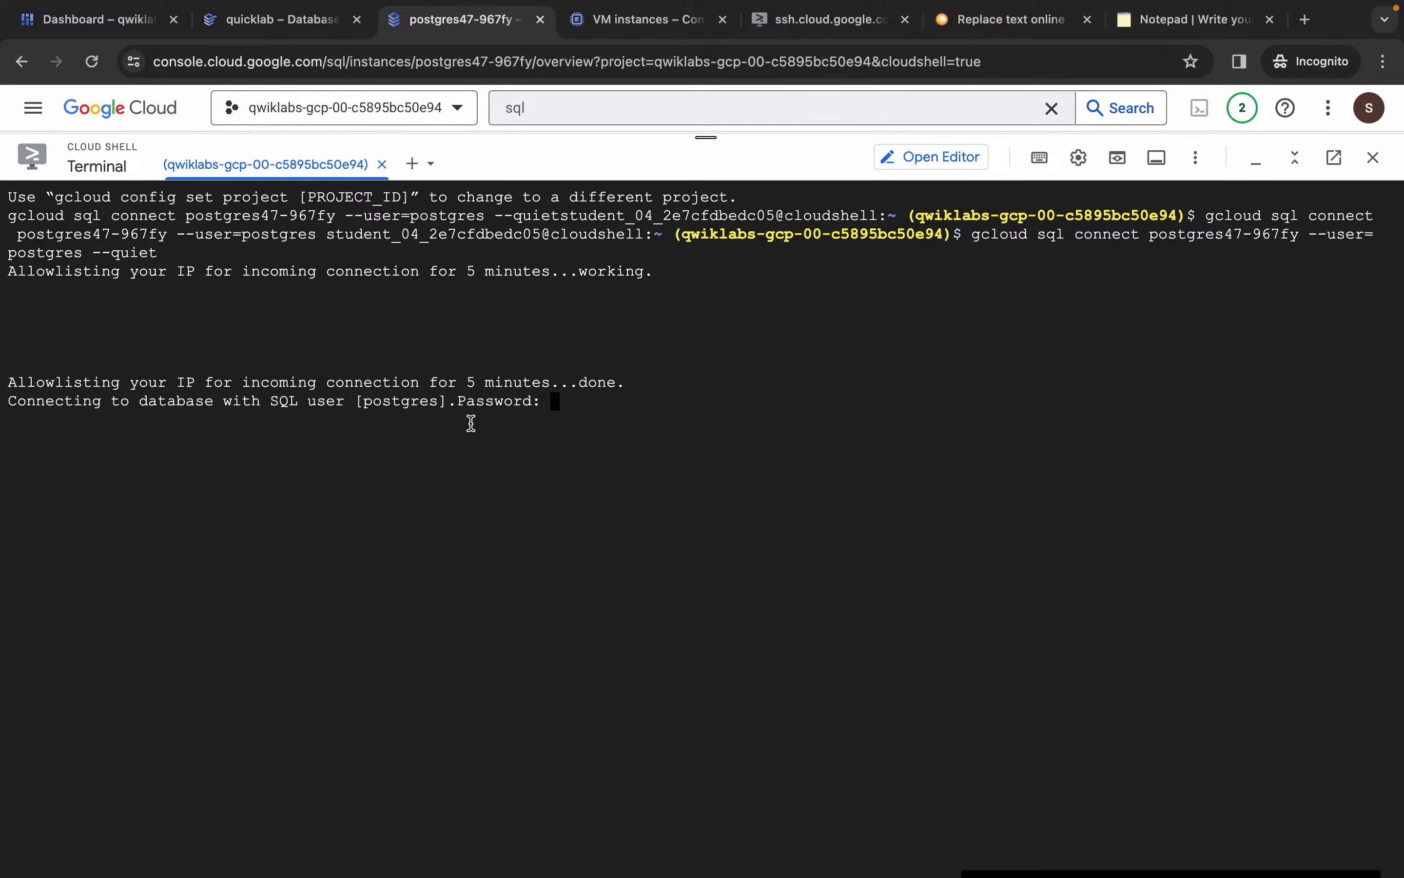
Copy the database password from Task 3 of the GitHub solutions file and enter it to log in as the postgres user
key("ctrl+Left")
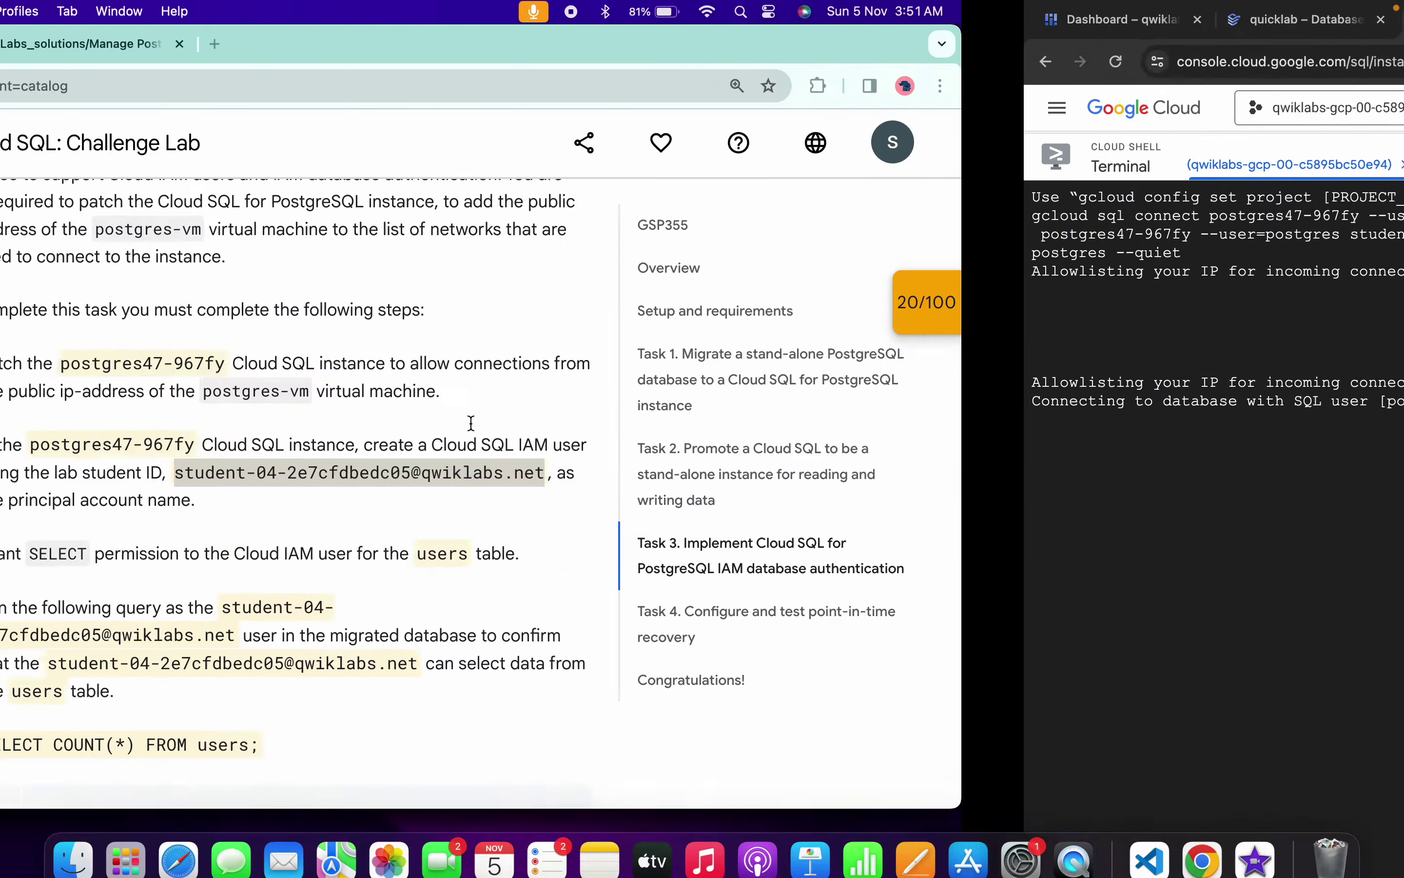
left_click(466, 31)
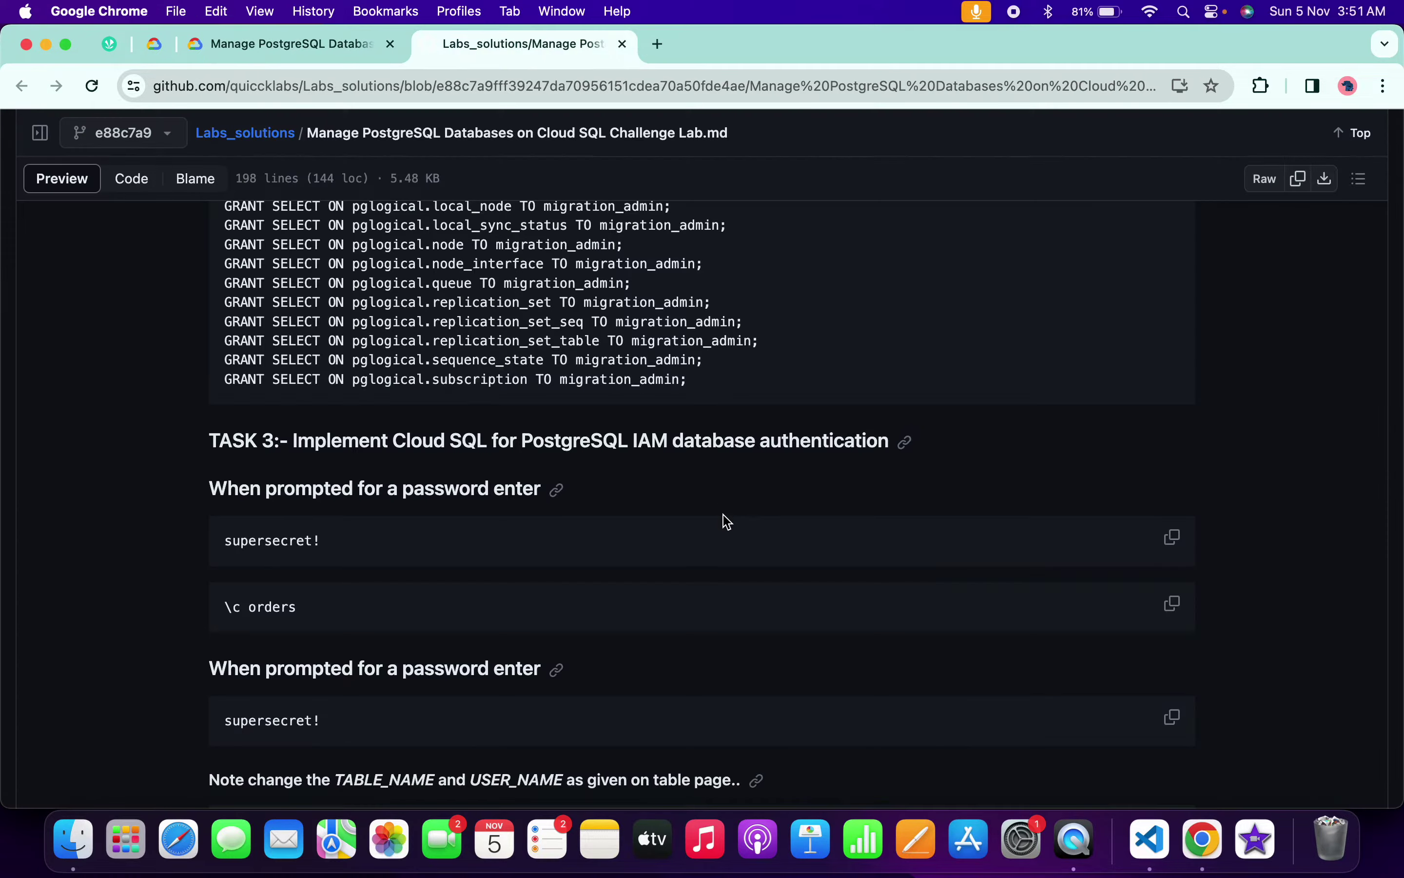
scroll(728, 521, "down", 3)
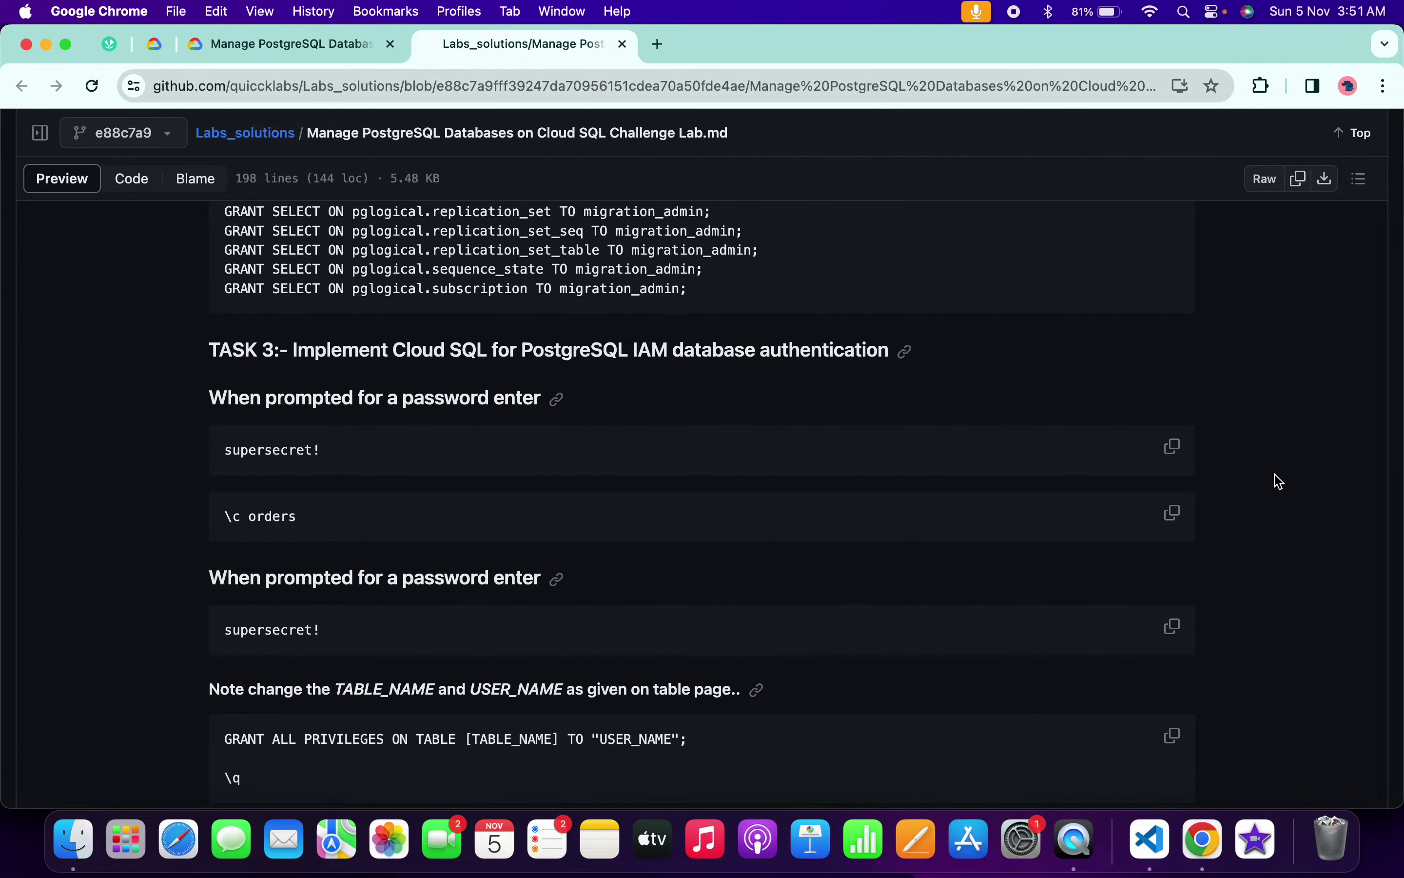
left_click(1175, 448)
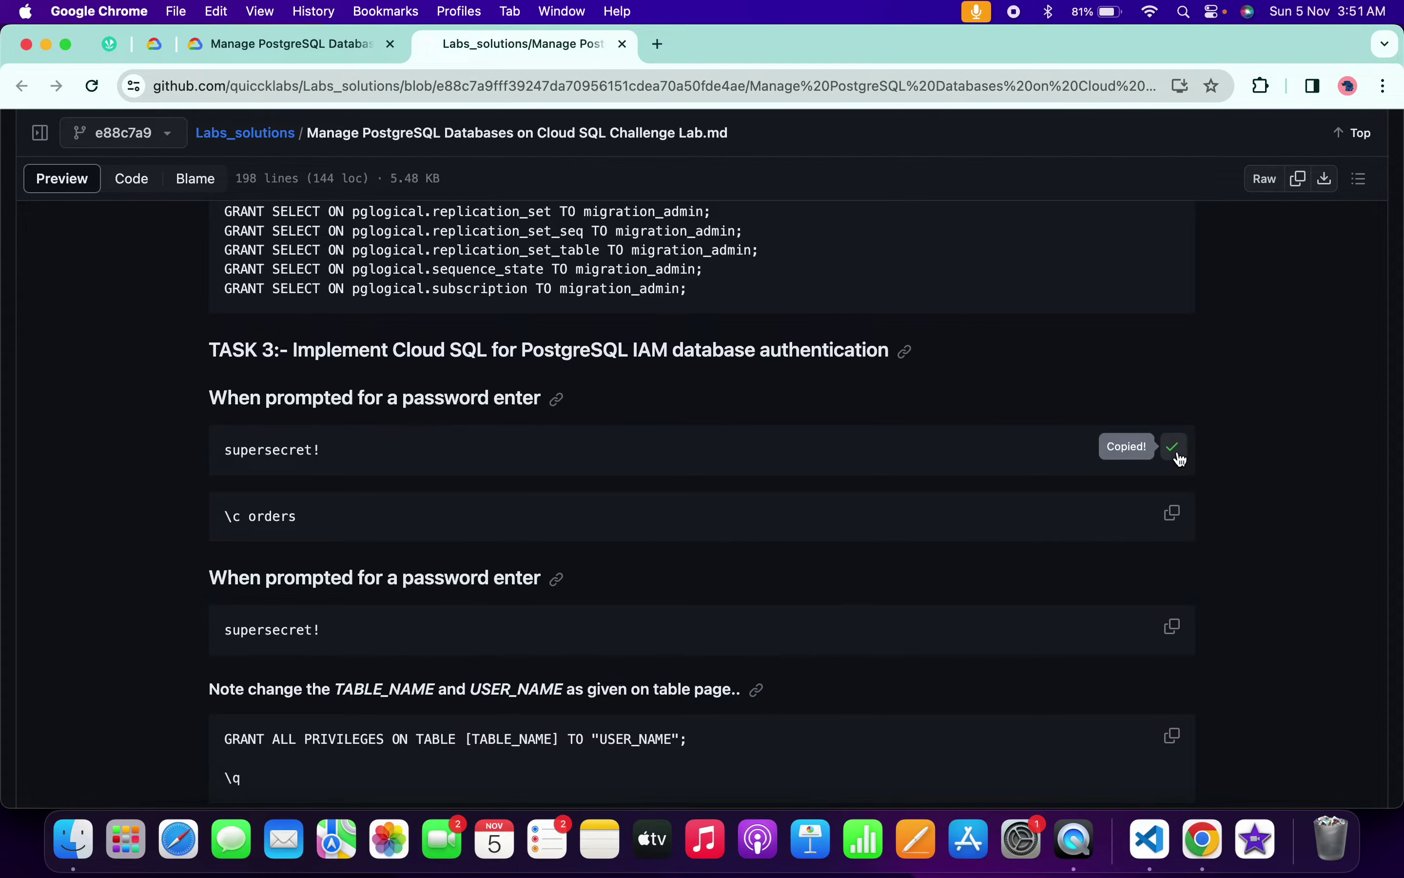
key("ctrl+Right")
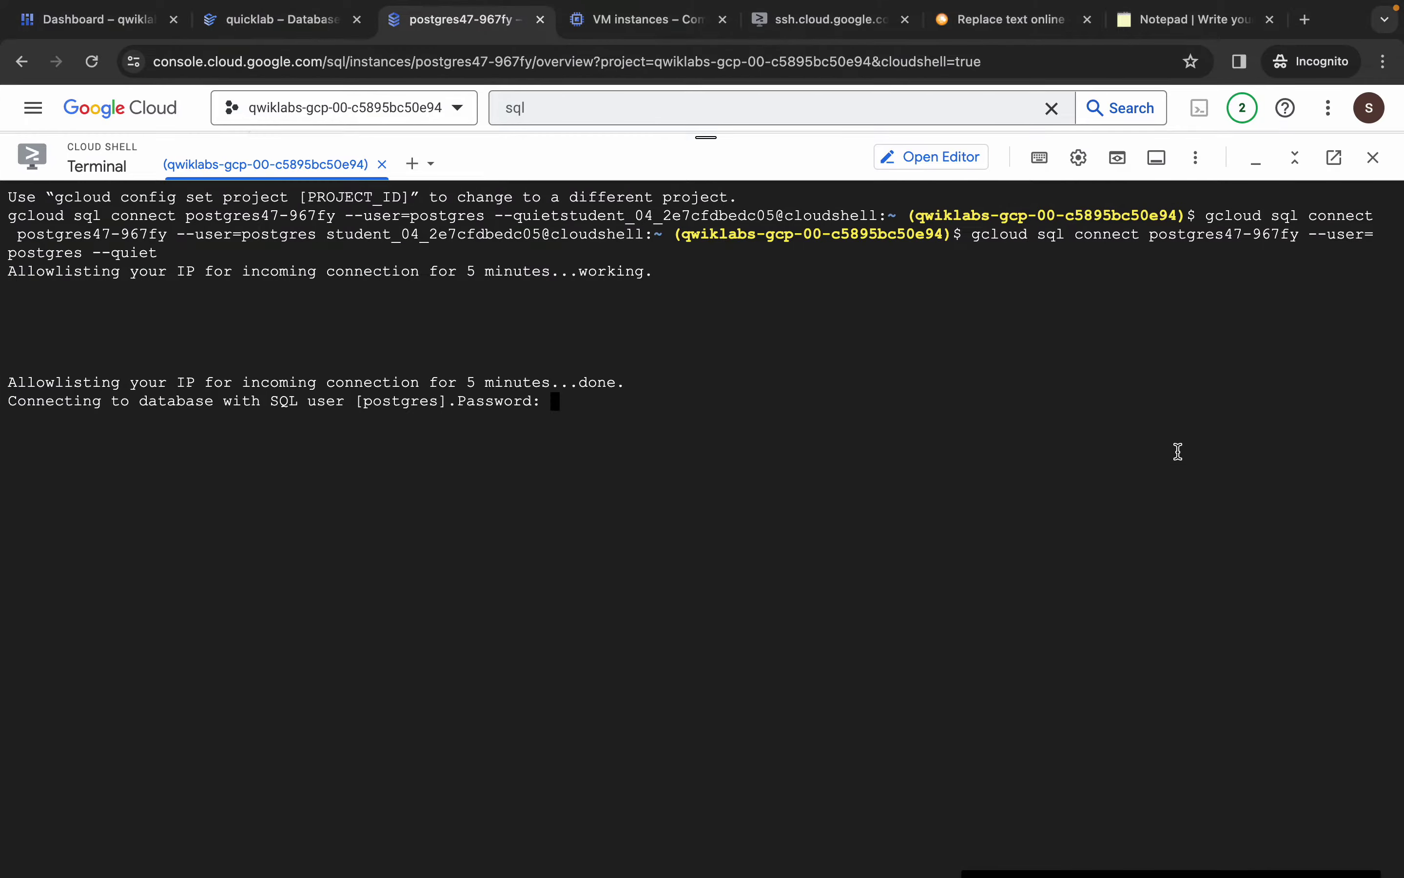
key("super+v")
key("Return")
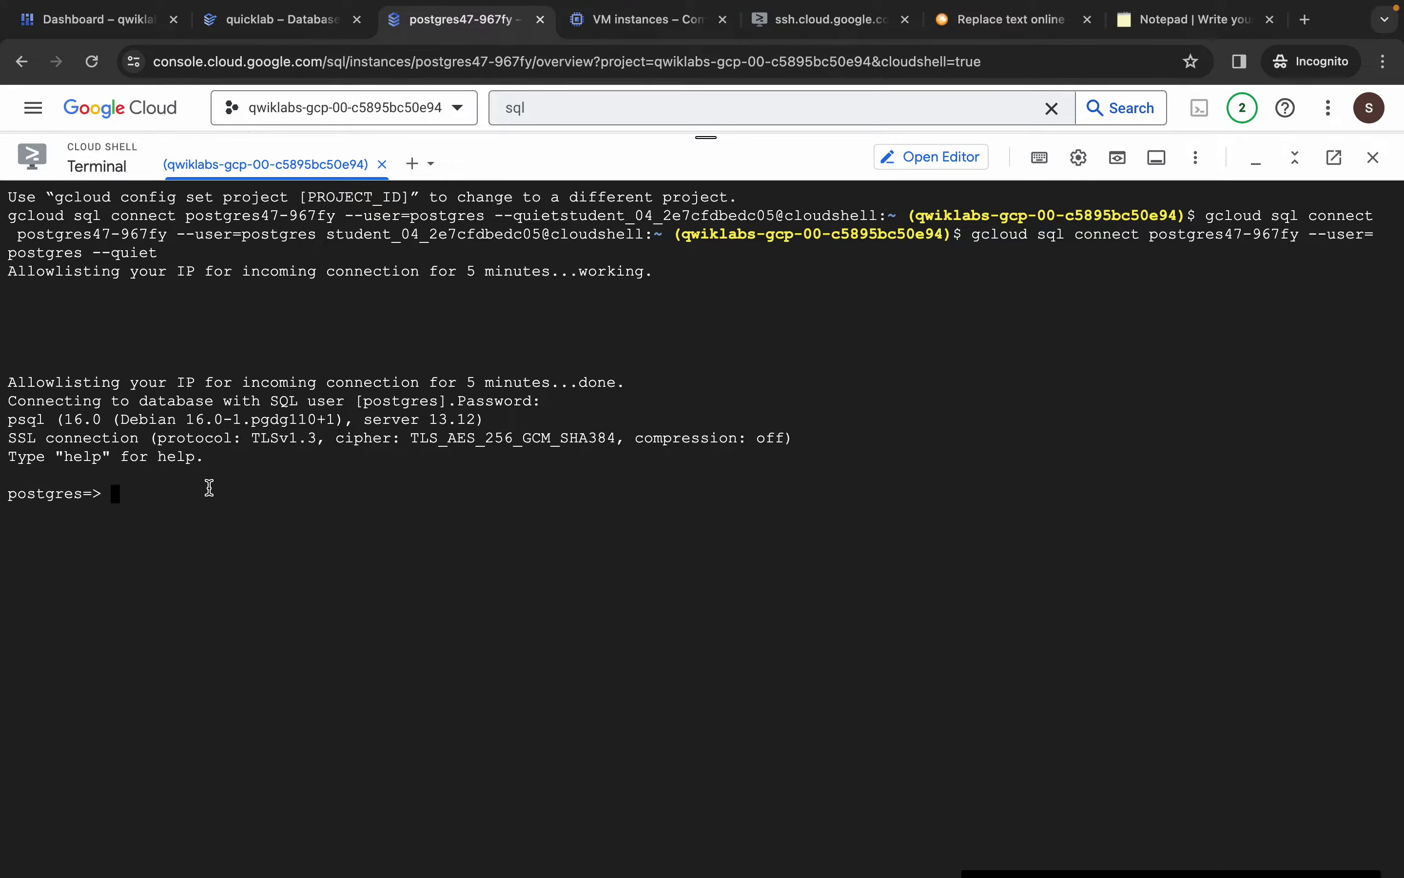
Connect to the orders database with \c orders, entering the database password copied from the solutions file
key("ctrl+Left")
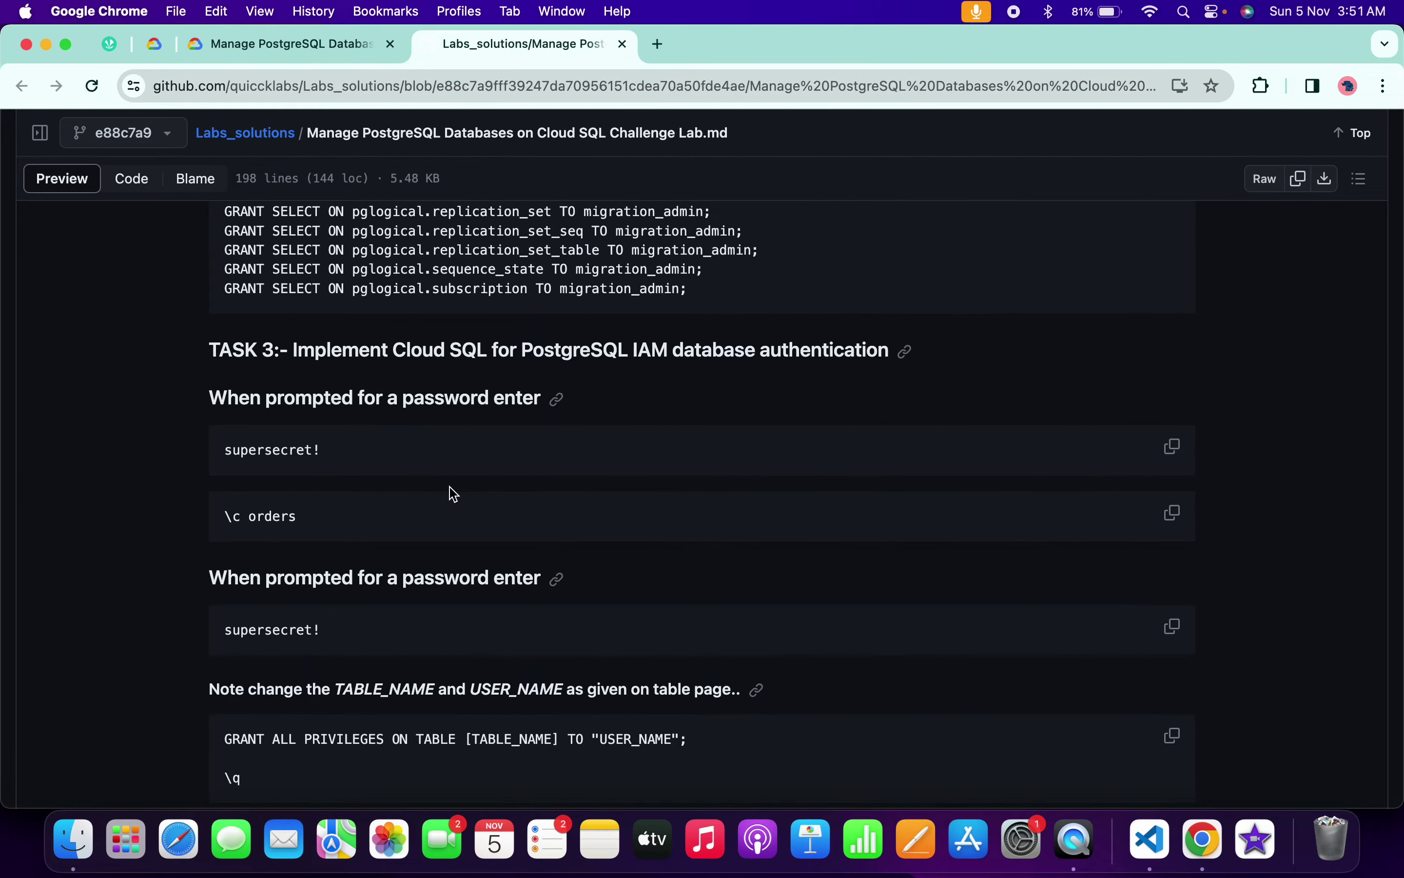
left_click(1174, 522)
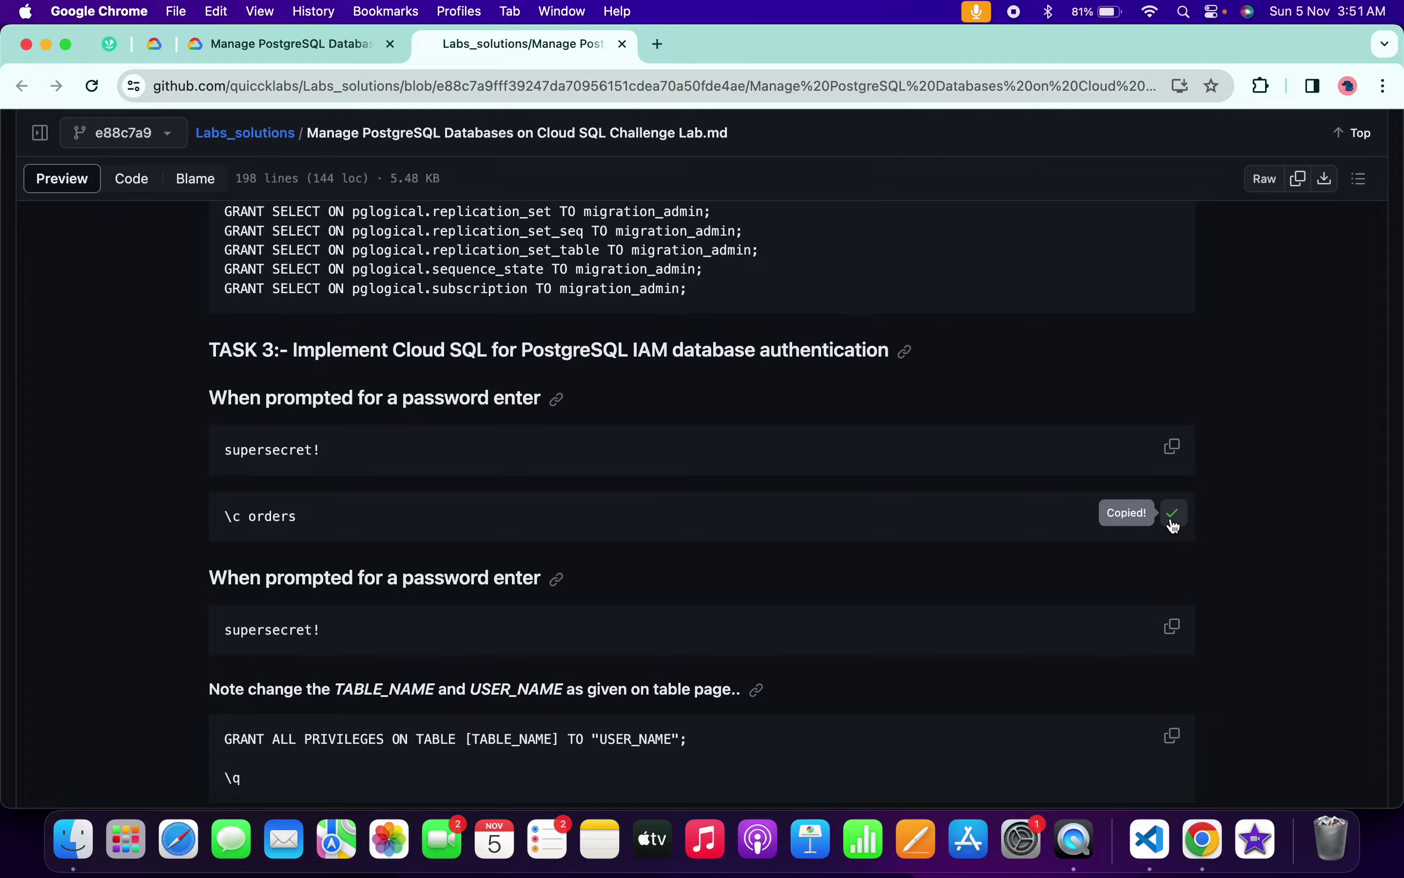
key("ctrl+Right")
key("super+v")
key("Return")
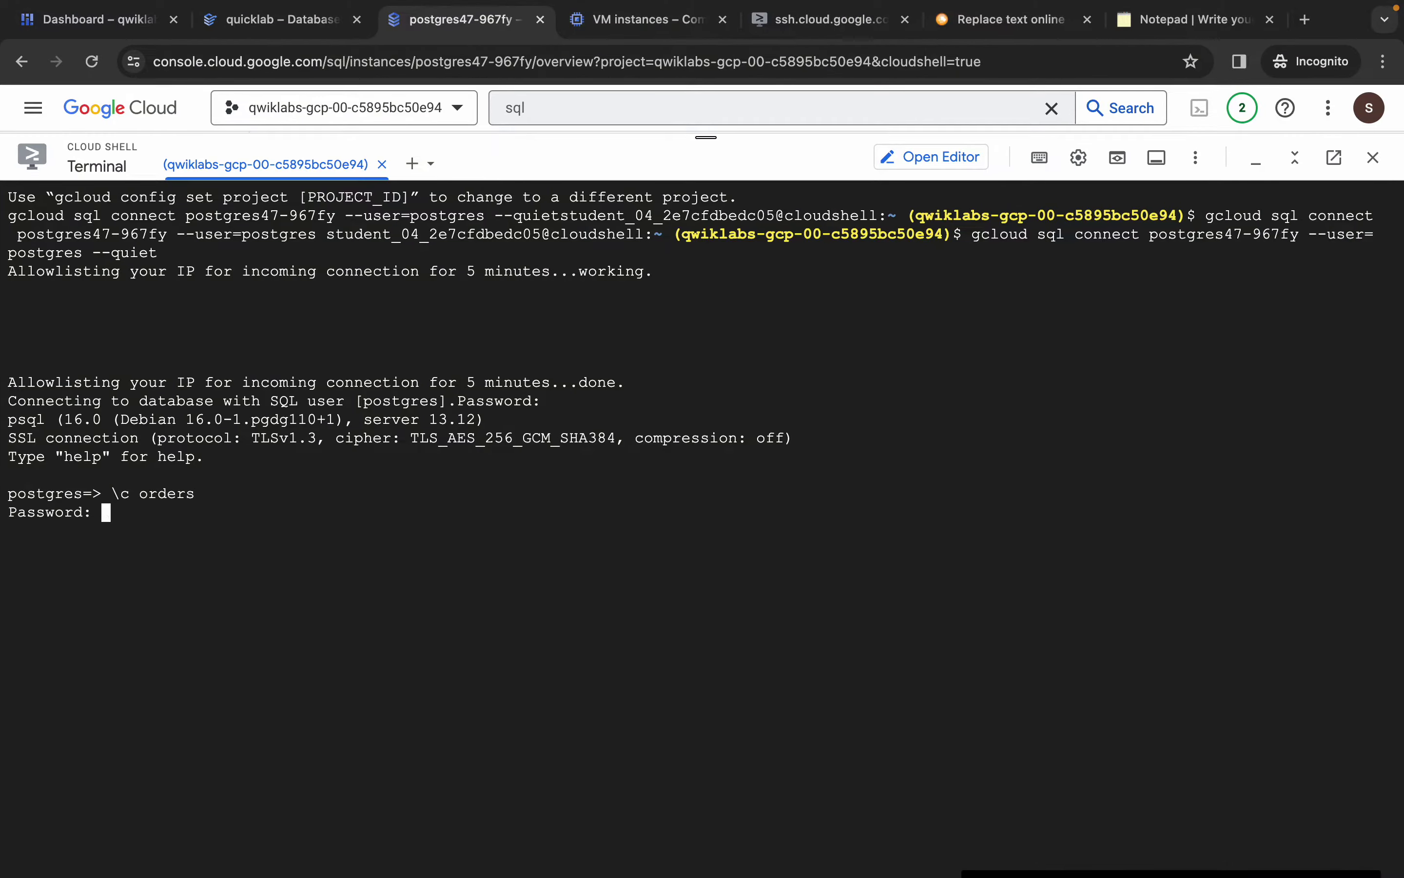
key("ctrl+Left")
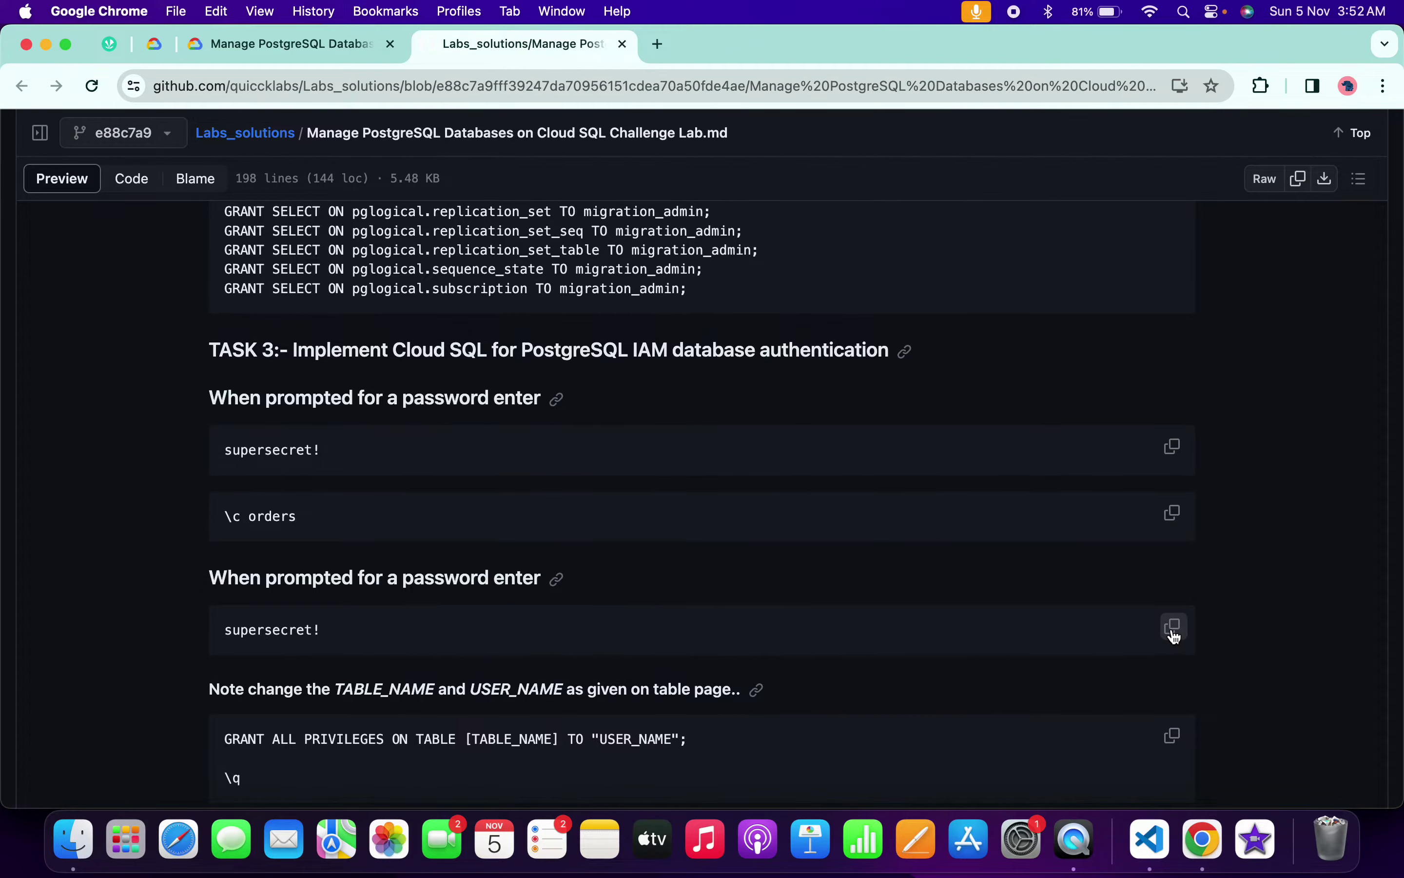
left_click(1174, 630)
key("ctrl+Right")
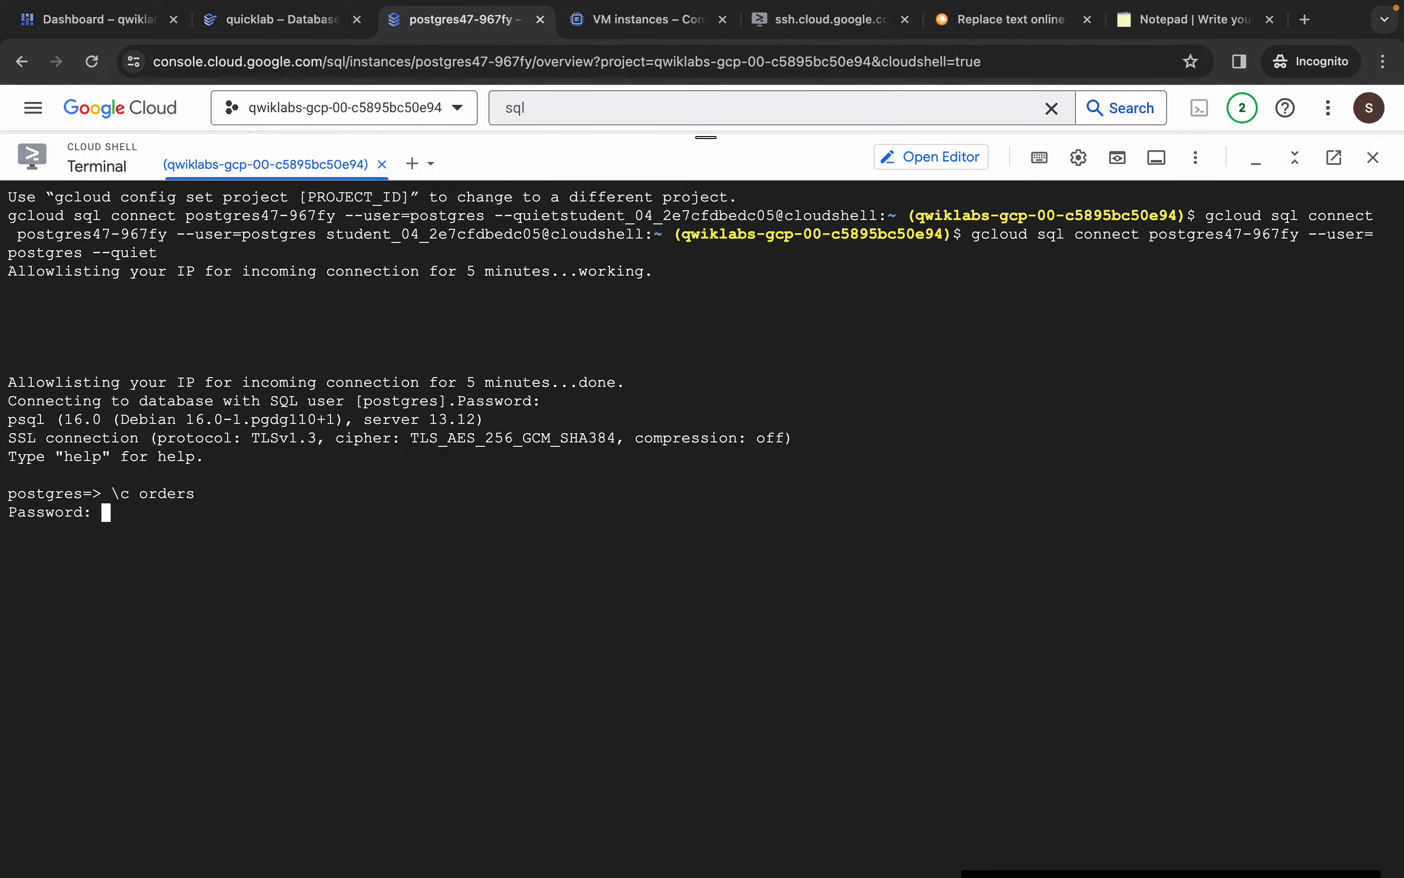
key("super+v")
key("Return")
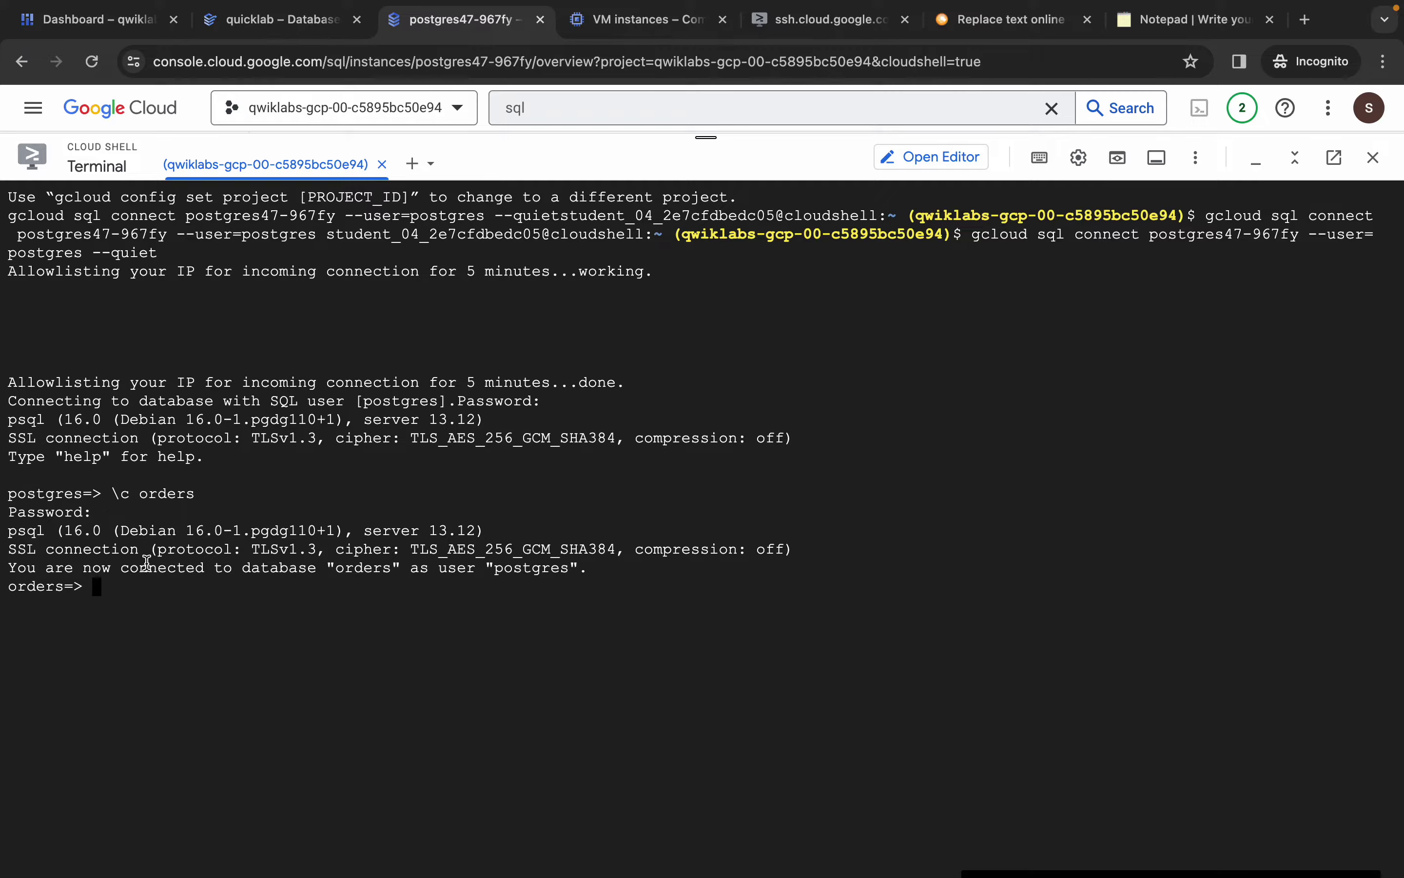
Replace the online Notepad's contents with the GRANT ALL PRIVILEGES and \q commands copied from Task 3 of the GitHub solutions file
key("ctrl+Left")
scroll(522, 558, "down", 3)
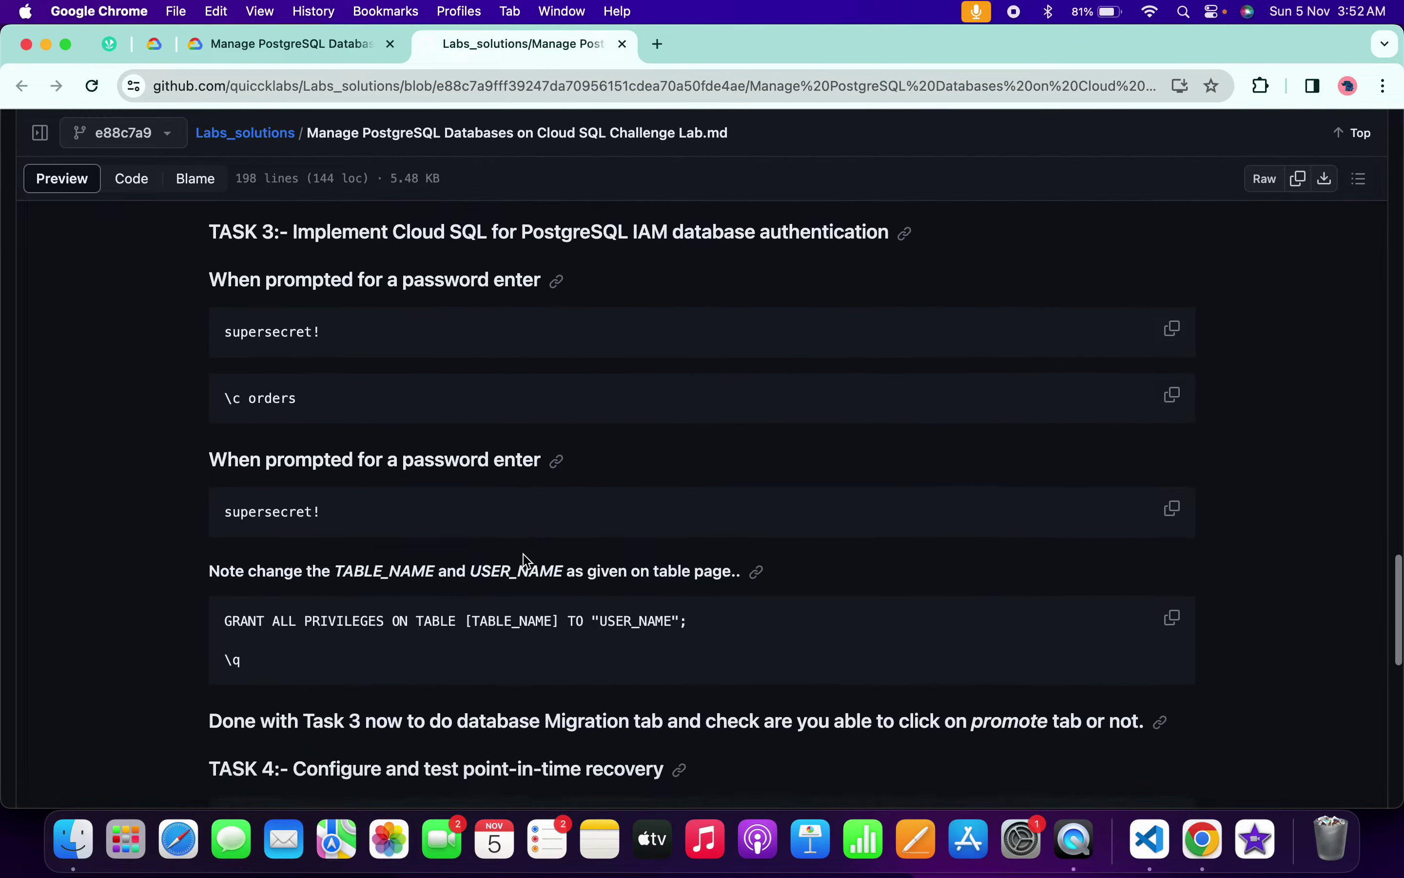
scroll(526, 561, "down", 1)
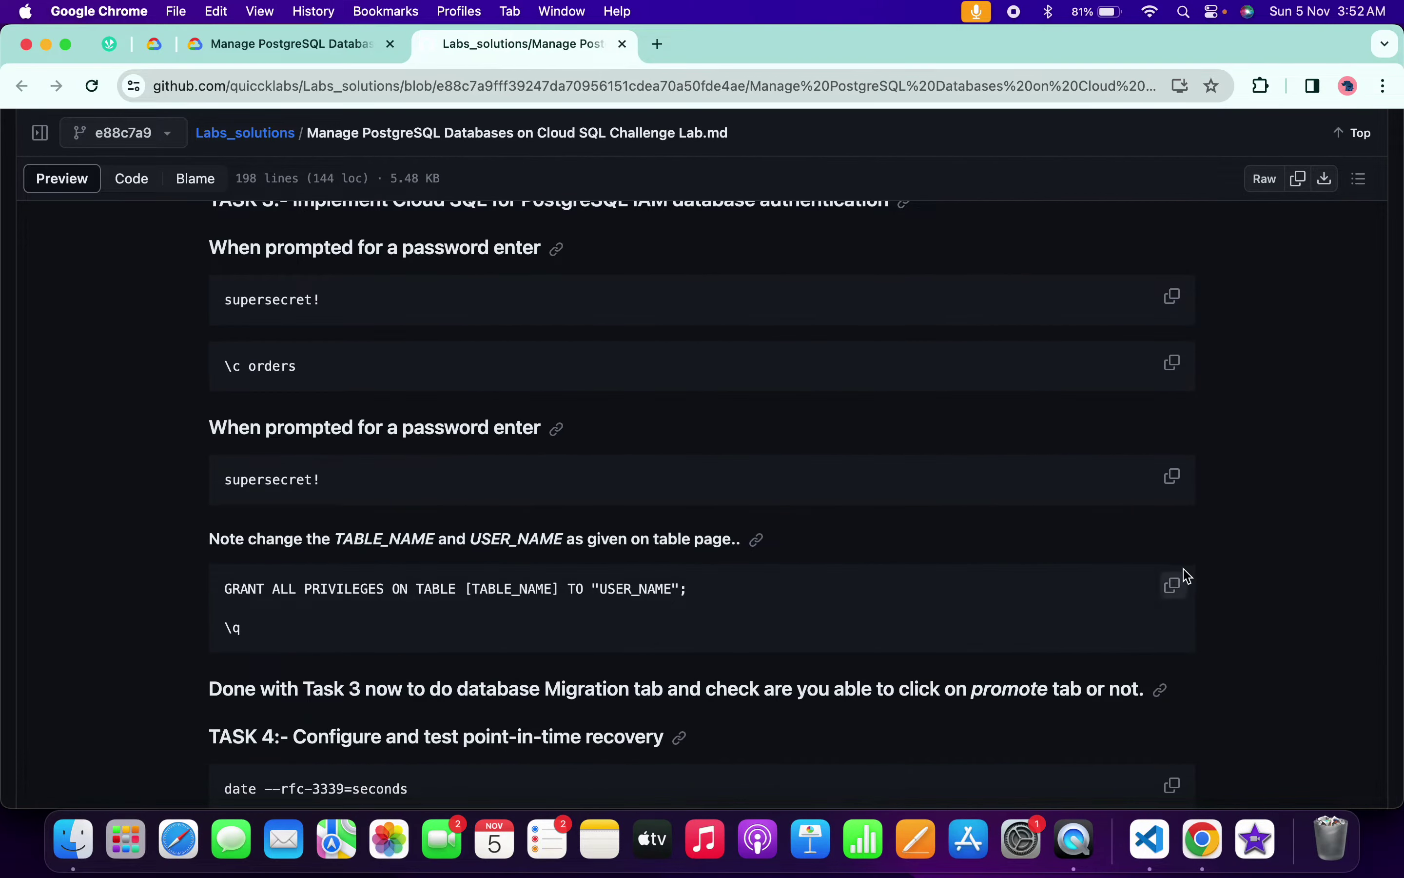
left_click(1178, 583)
key("ctrl+Right")
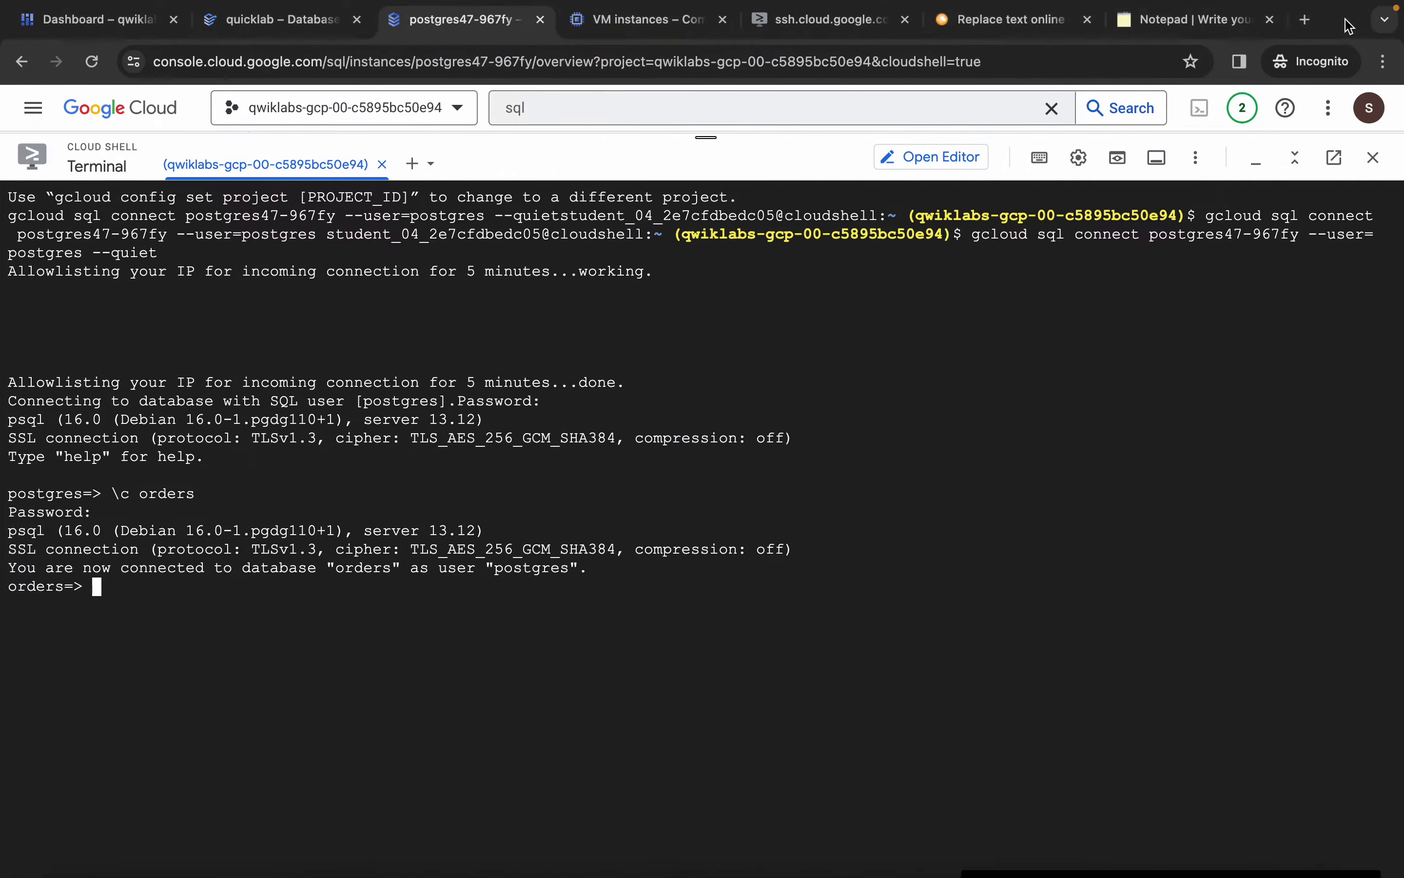
left_click(1154, 24)
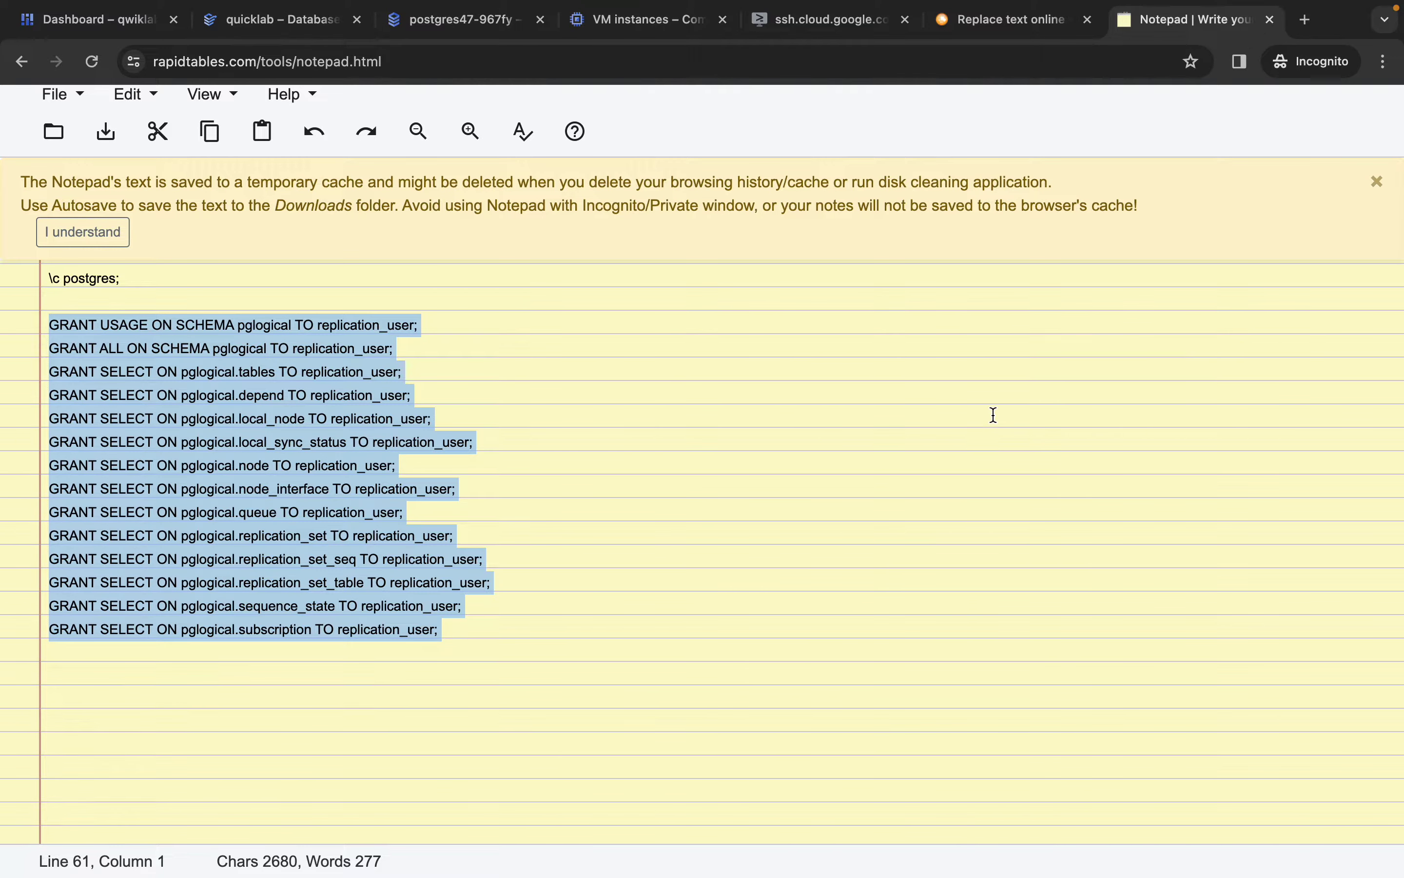
key("ctrl+a")
key("Delete")
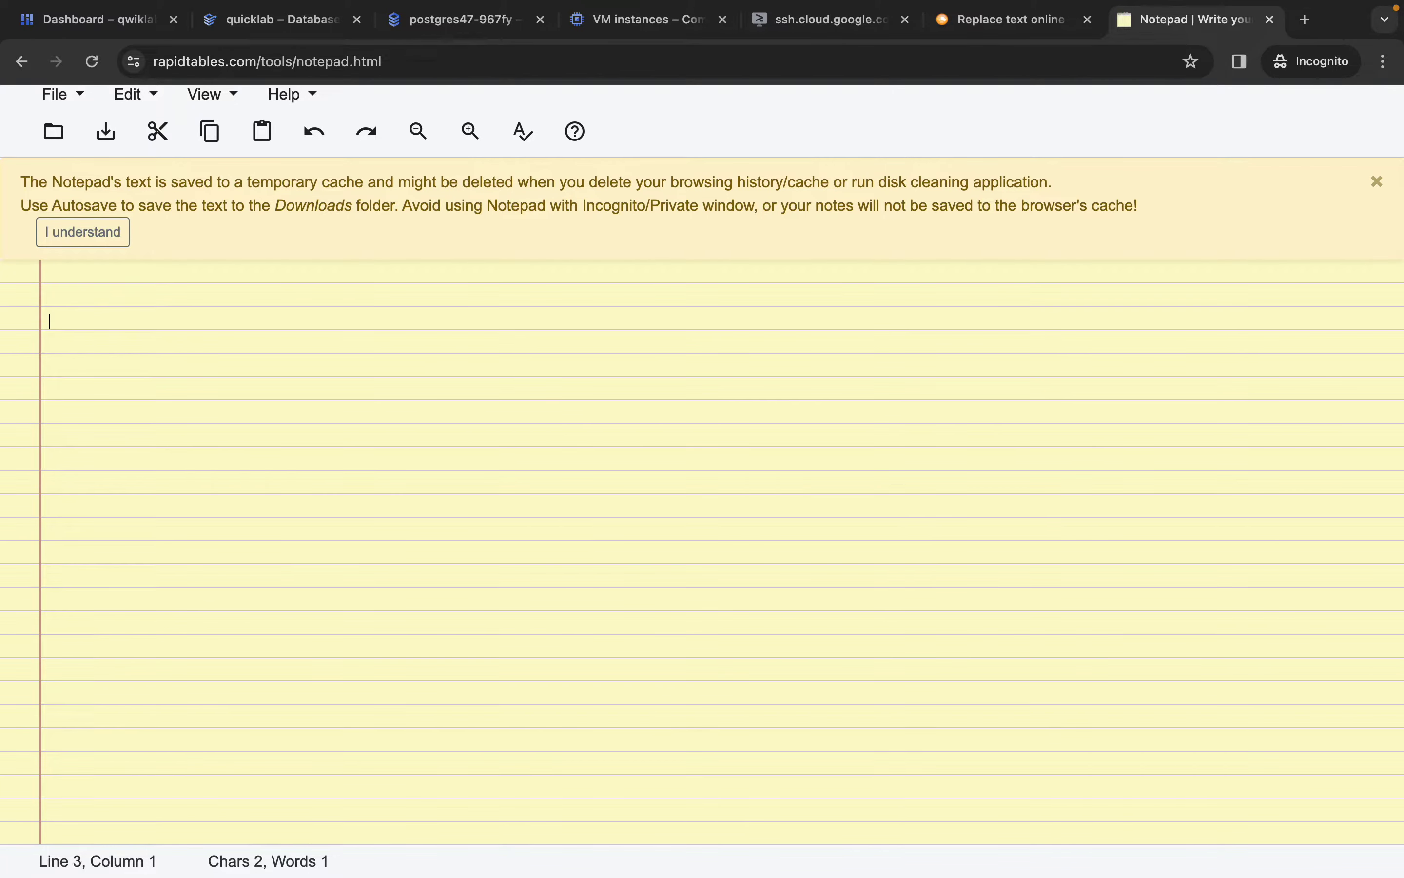
left_click(470, 131)
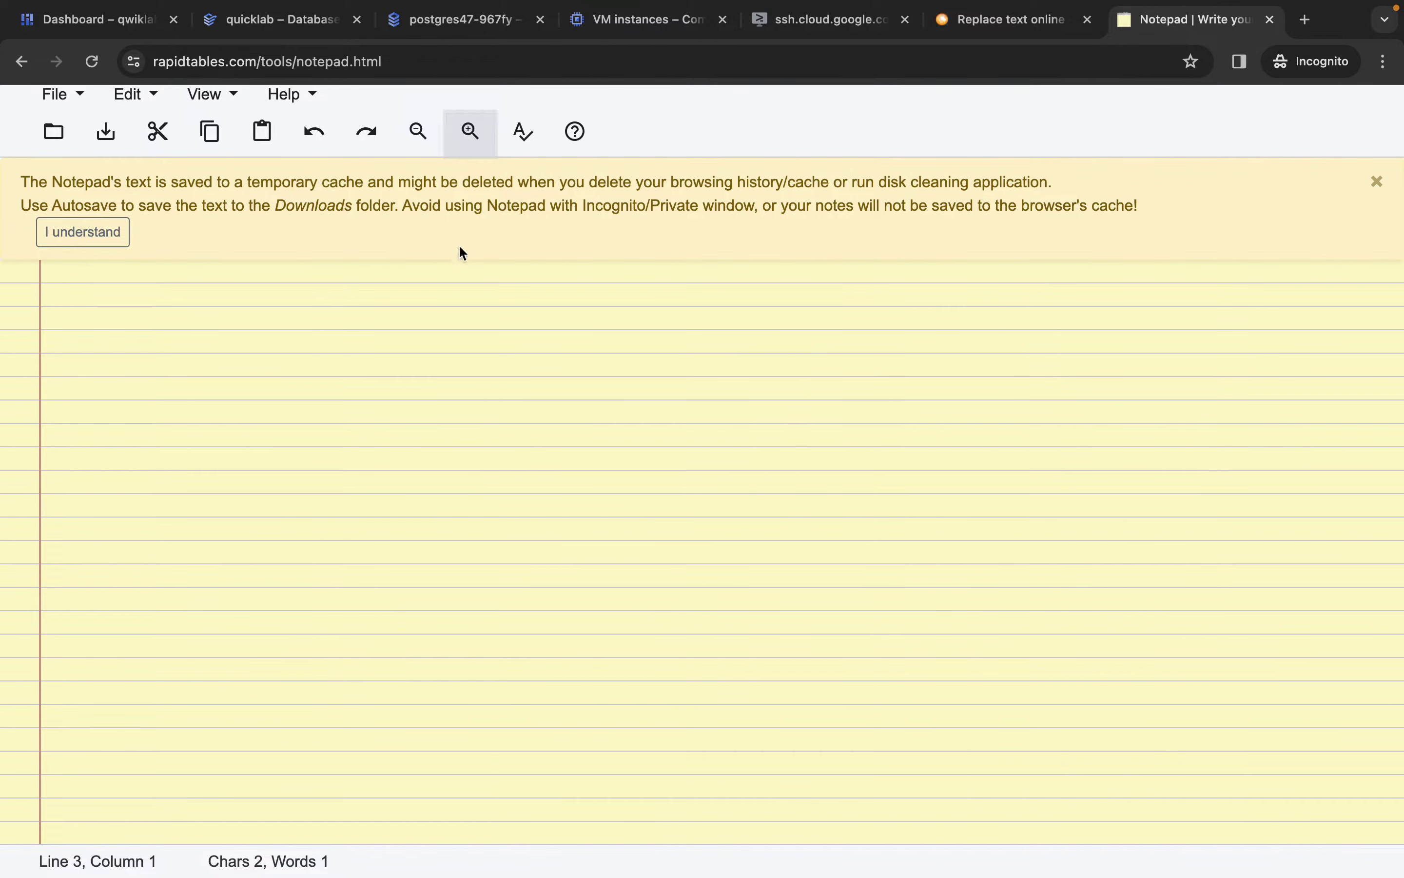
left_click(407, 323)
key("ctrl+v")
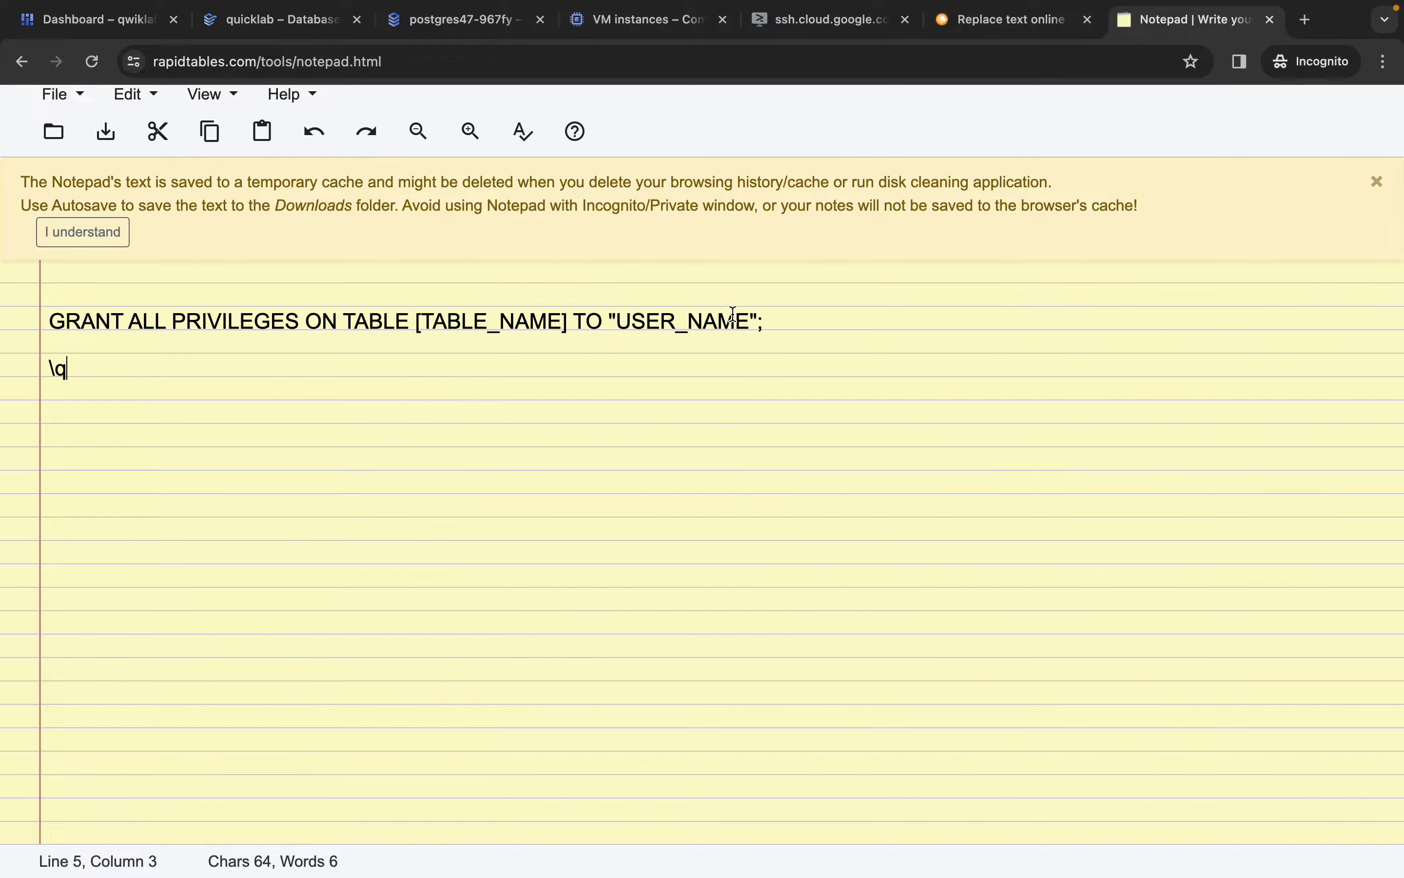
Replace the [TABLE_NAME] placeholder in the GRANT command with users, copied from the Task 3 lab instructions
key("super+grave")
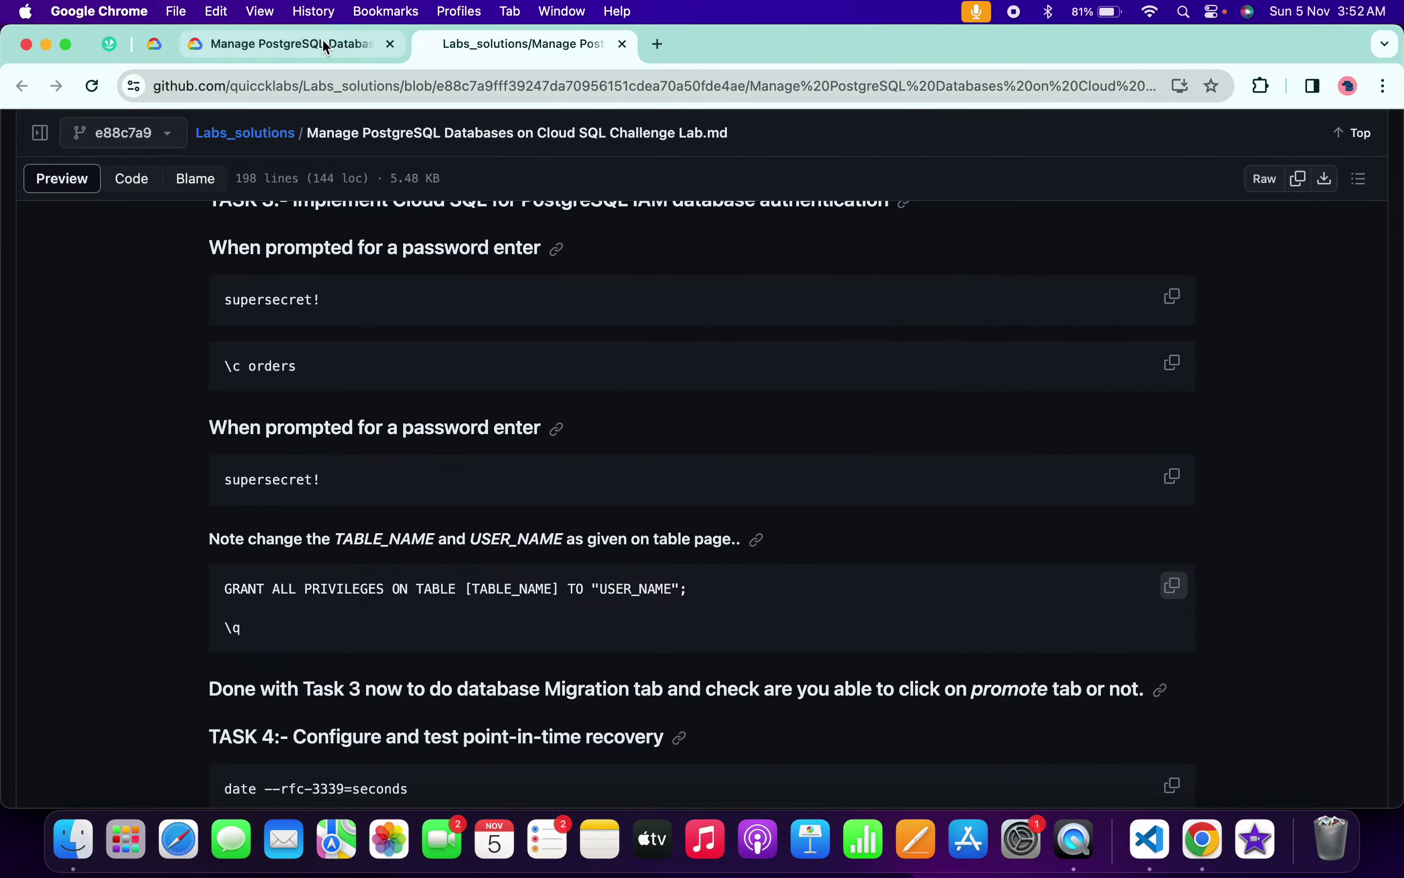
left_click(323, 38)
scroll(782, 545, "down", 2)
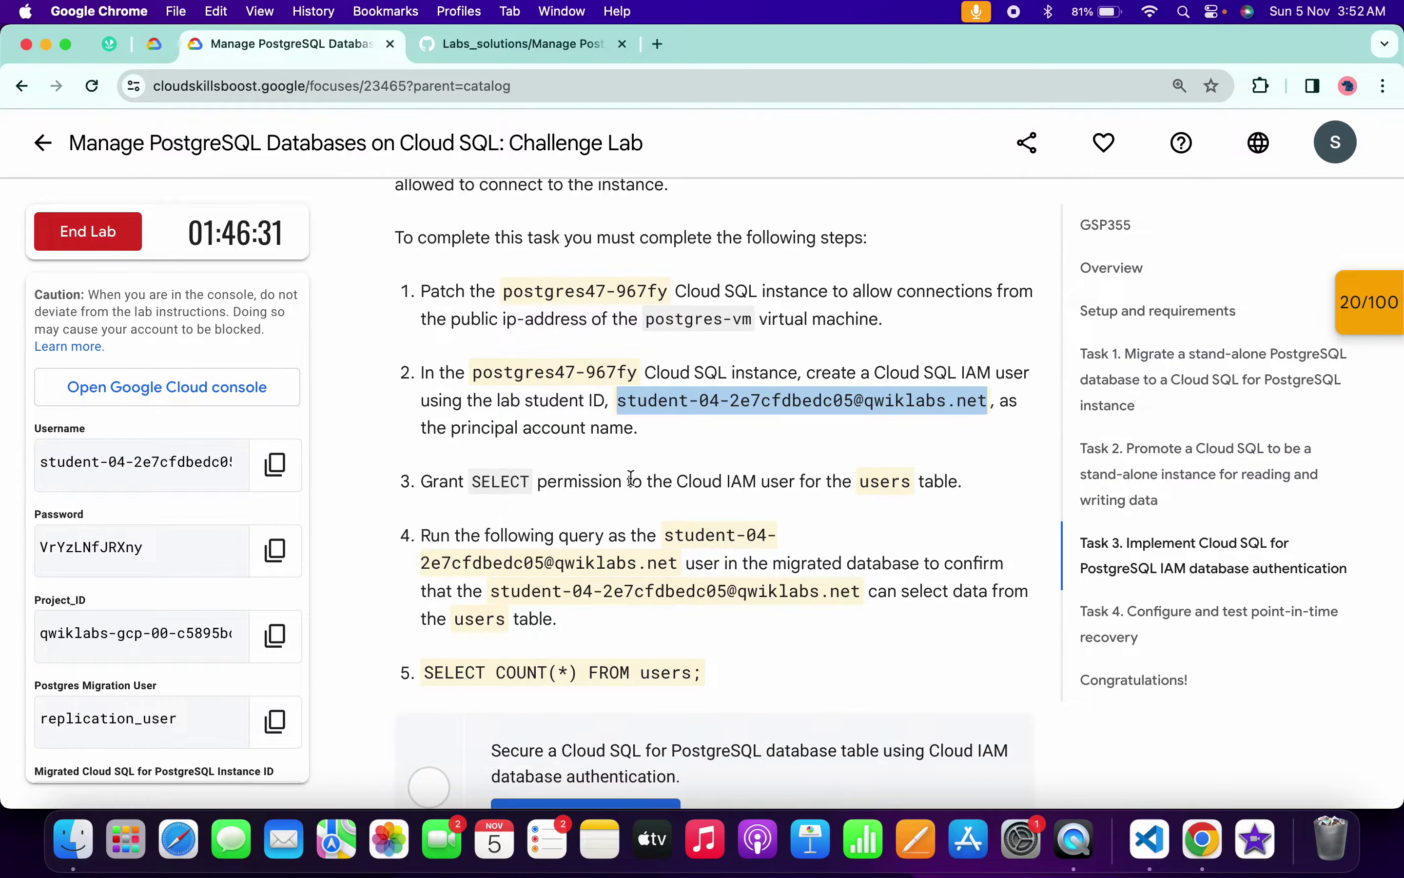
double_click(900, 482)
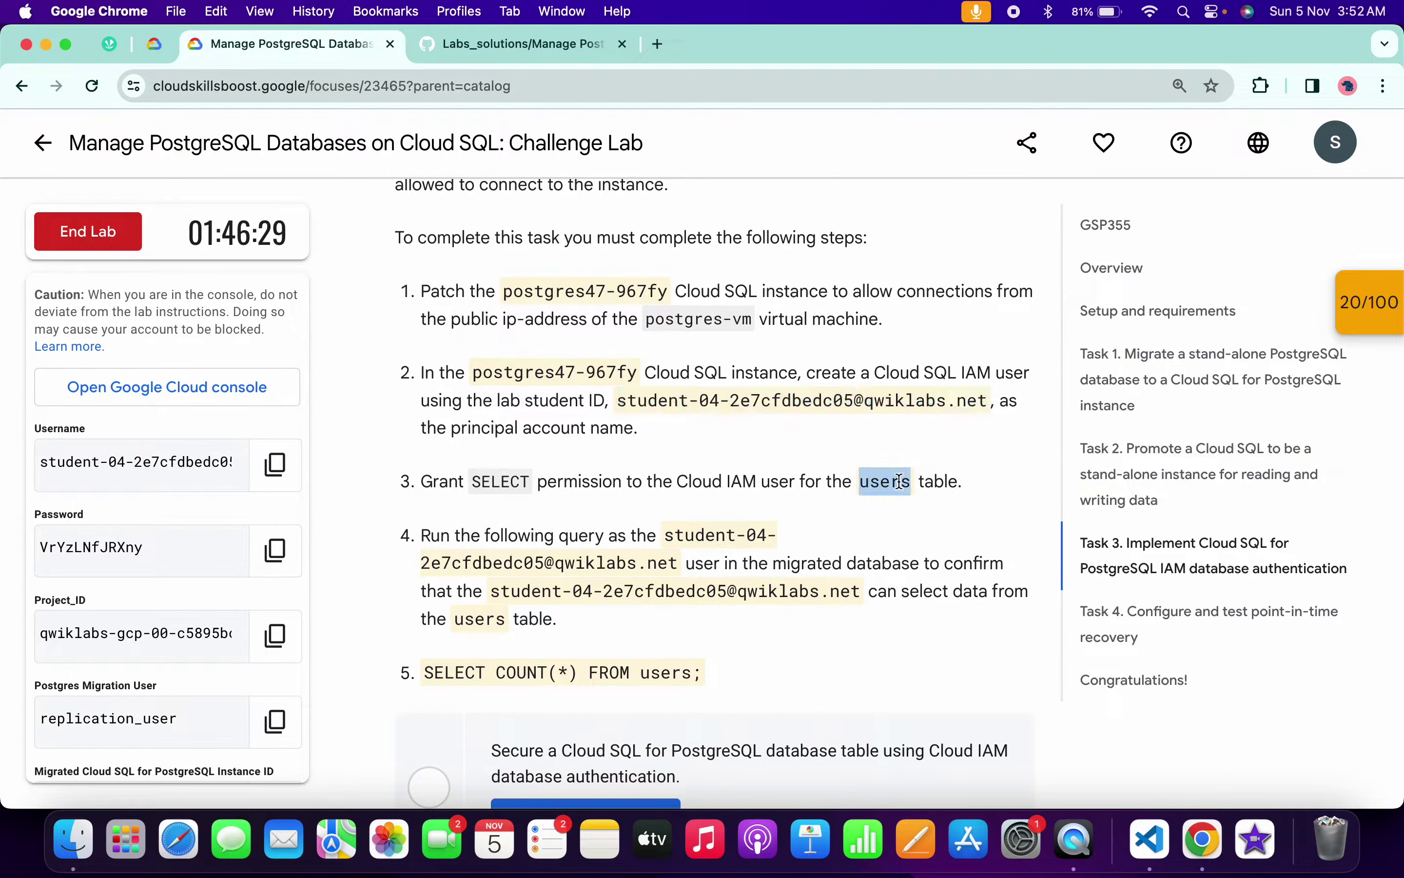
key("ctrl+Right")
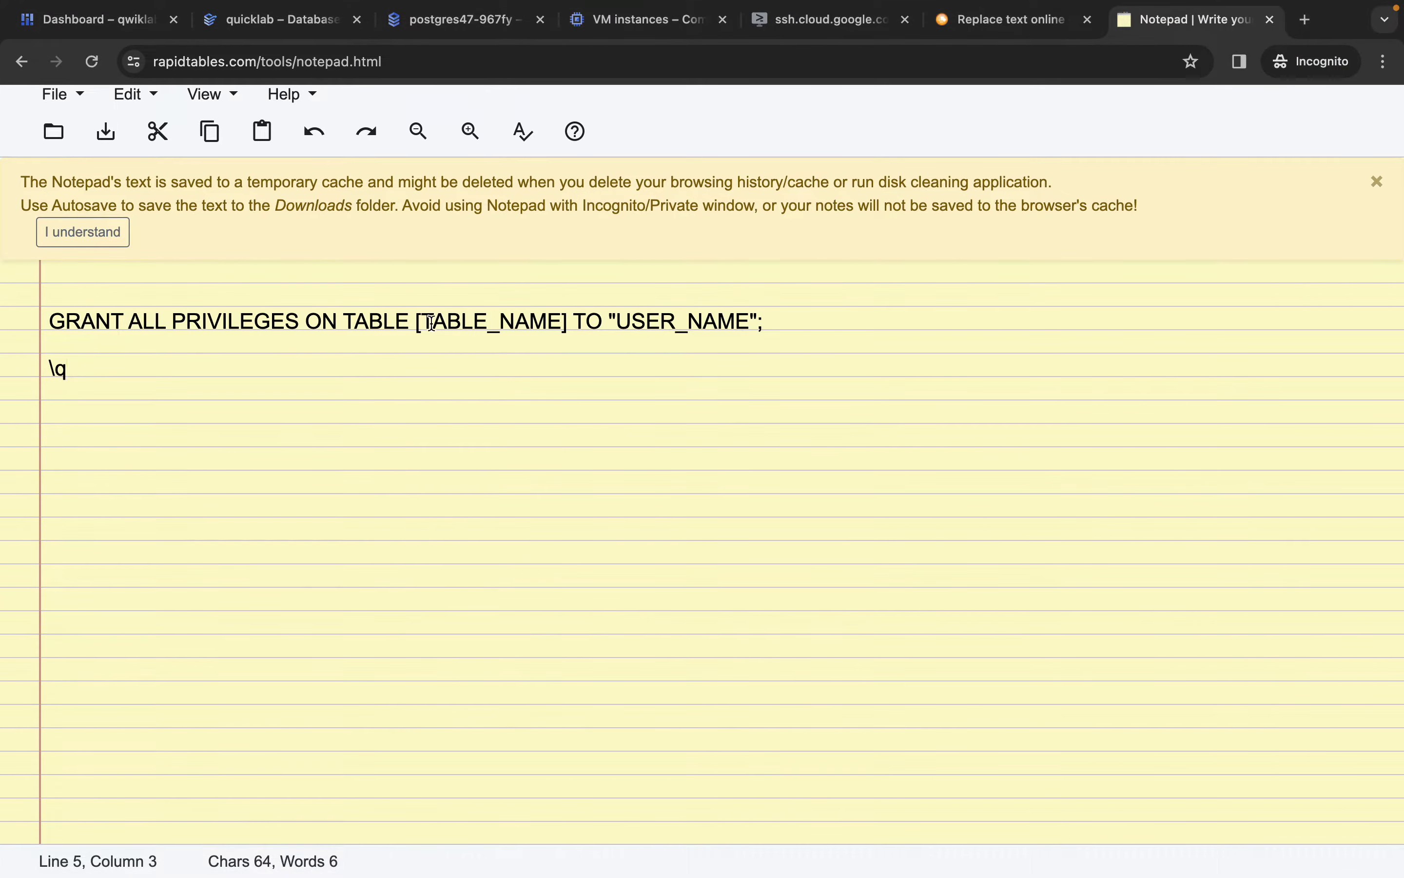
left_click_drag(418, 321, 567, 320)
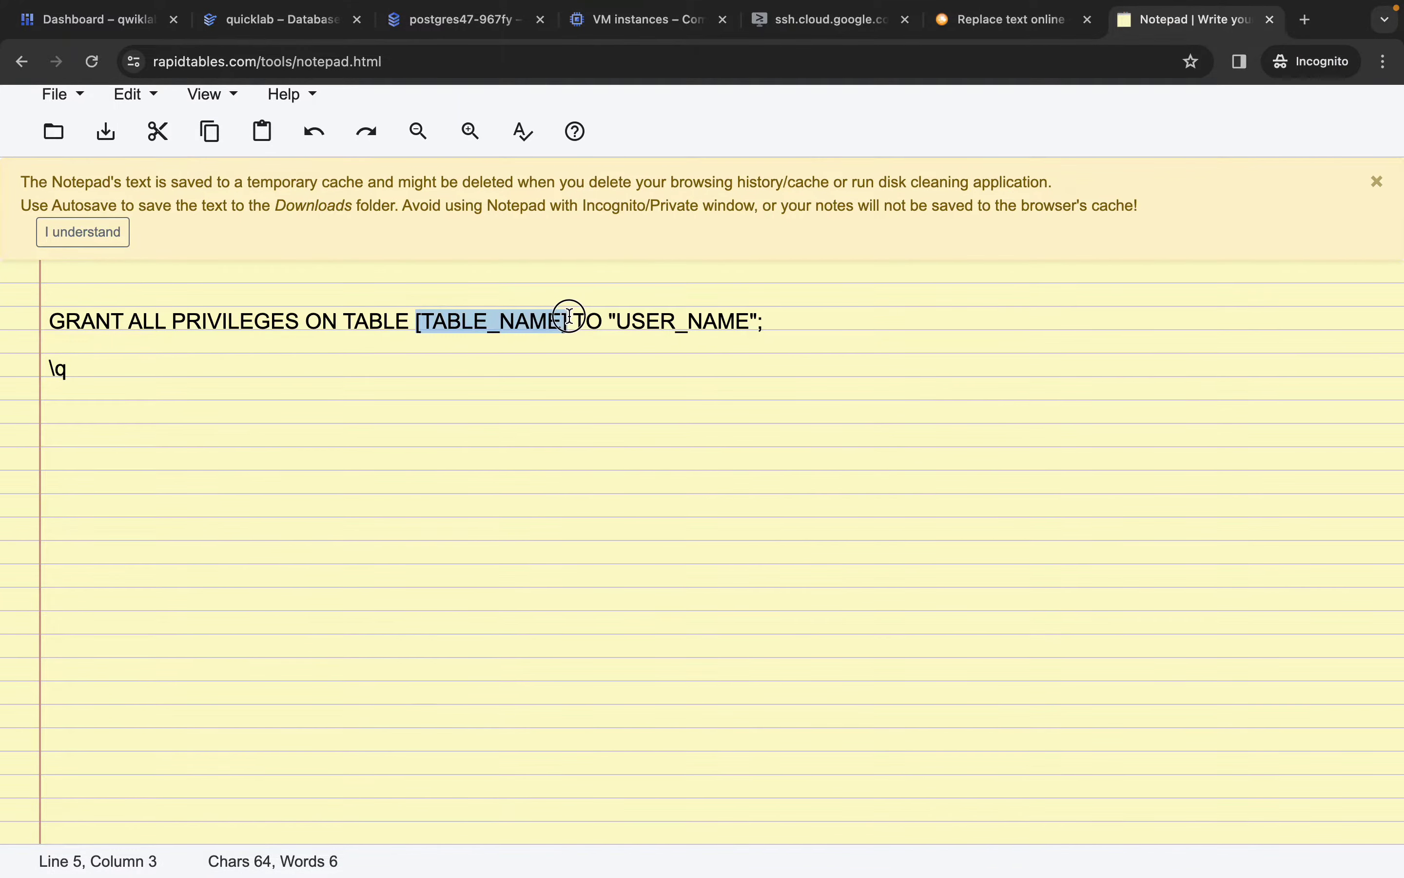
key("super+v")
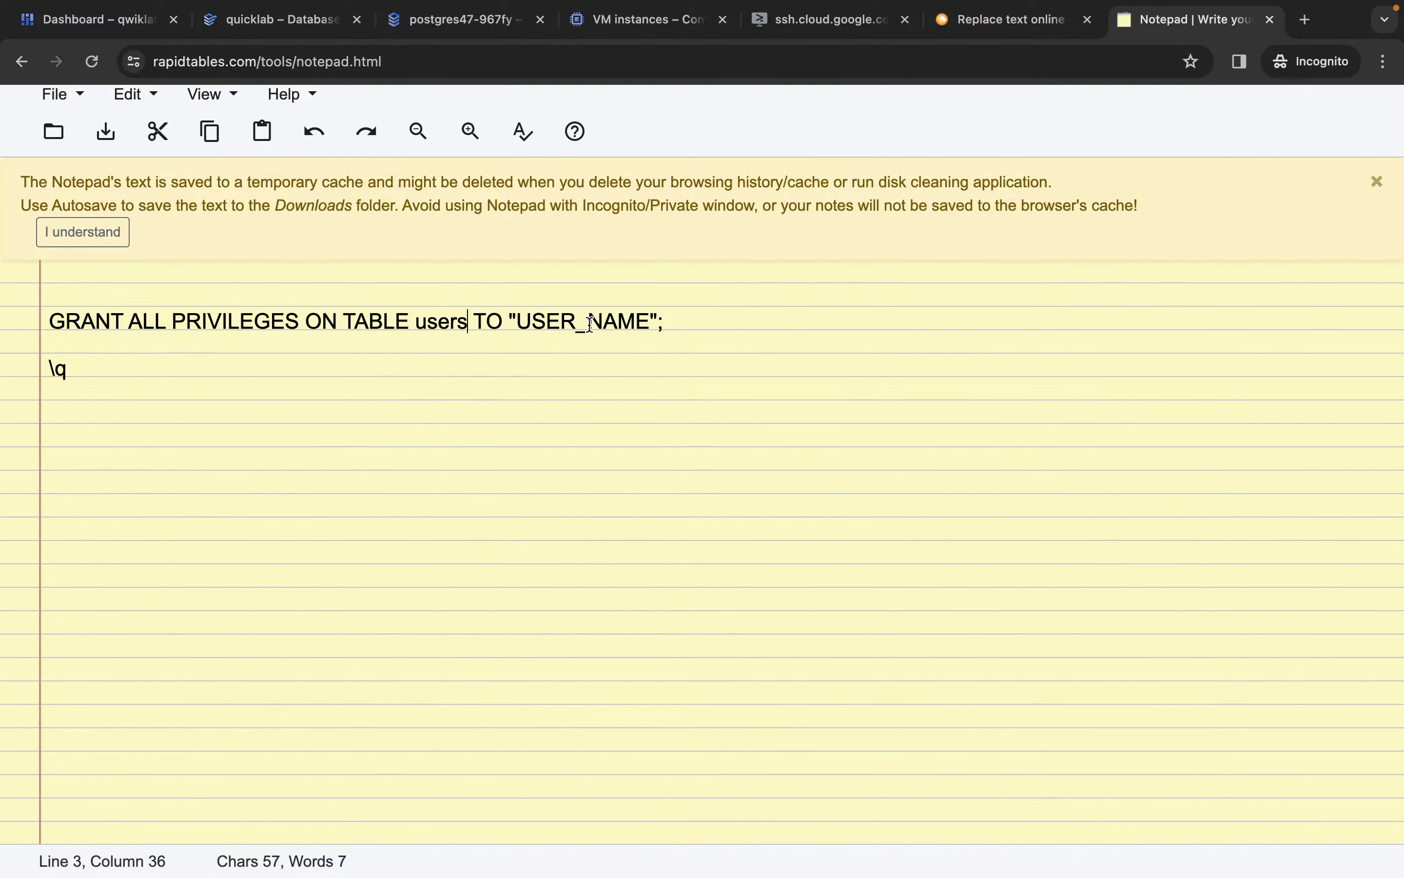
Replace the USER_NAME placeholder in the GRANT command with the lab student's account e-mail copied from the lab instructions
key("ctrl+Left")
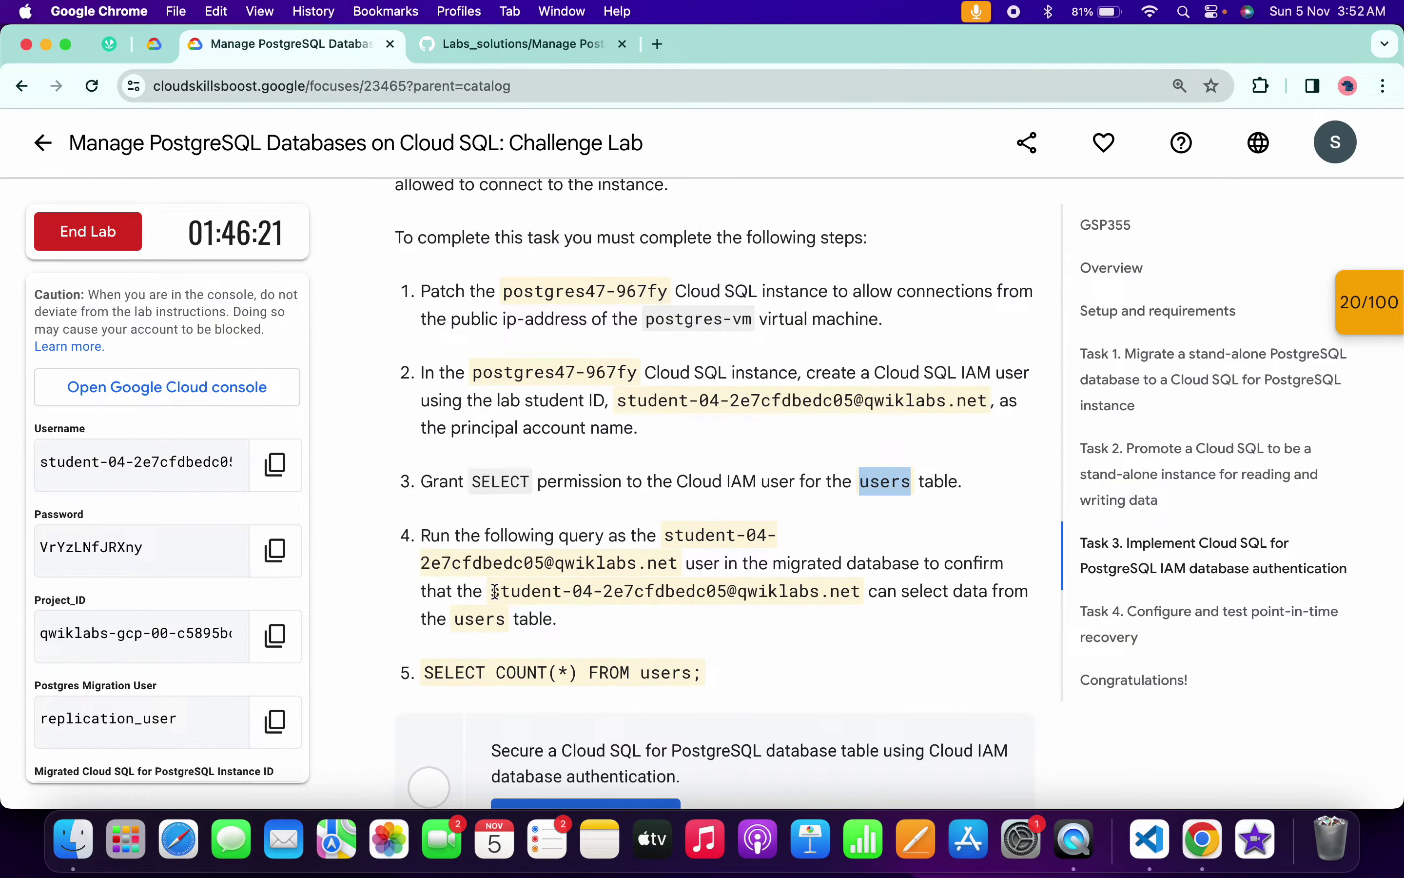
left_click_drag(494, 591, 862, 591)
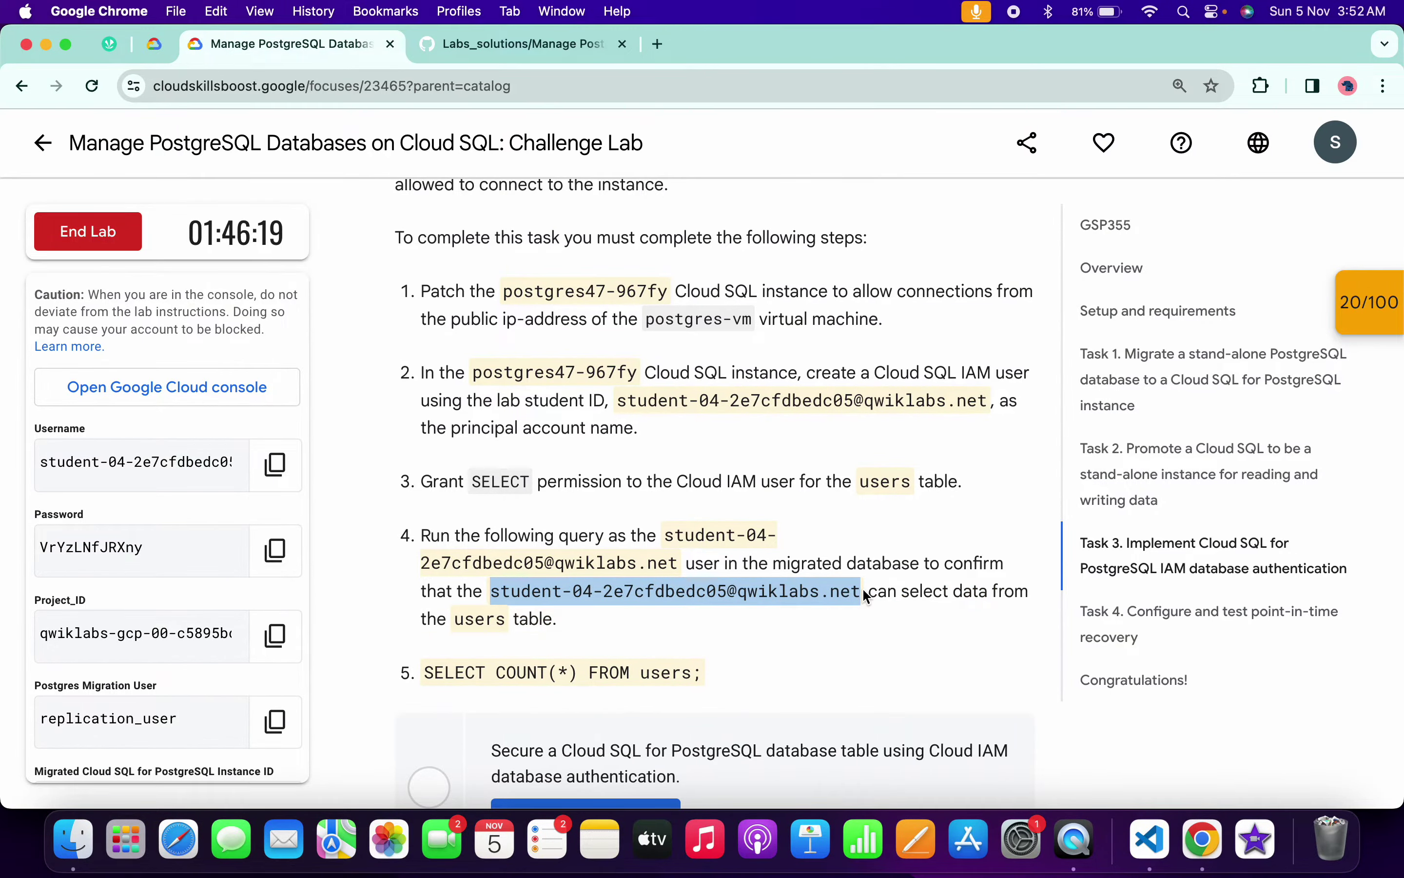
key("super+c")
key("ctrl+Right")
double_click(583, 321)
key("super+v")
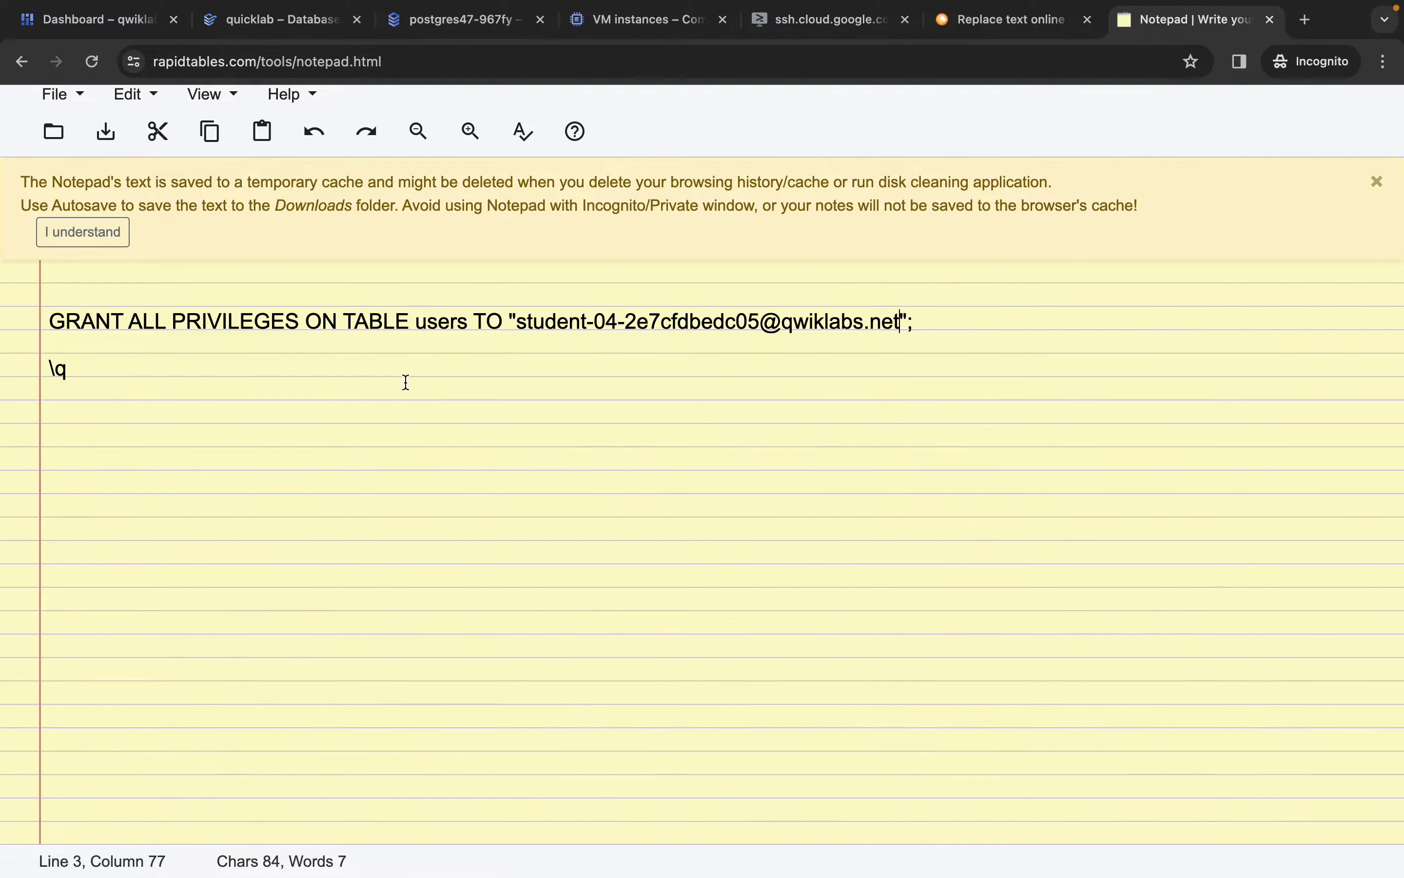
Run the completed GRANT ALL PRIVILEGES ON TABLE users command and \q from the Notepad in the Cloud Shell orders database session
left_click_drag(406, 381, 32, 320)
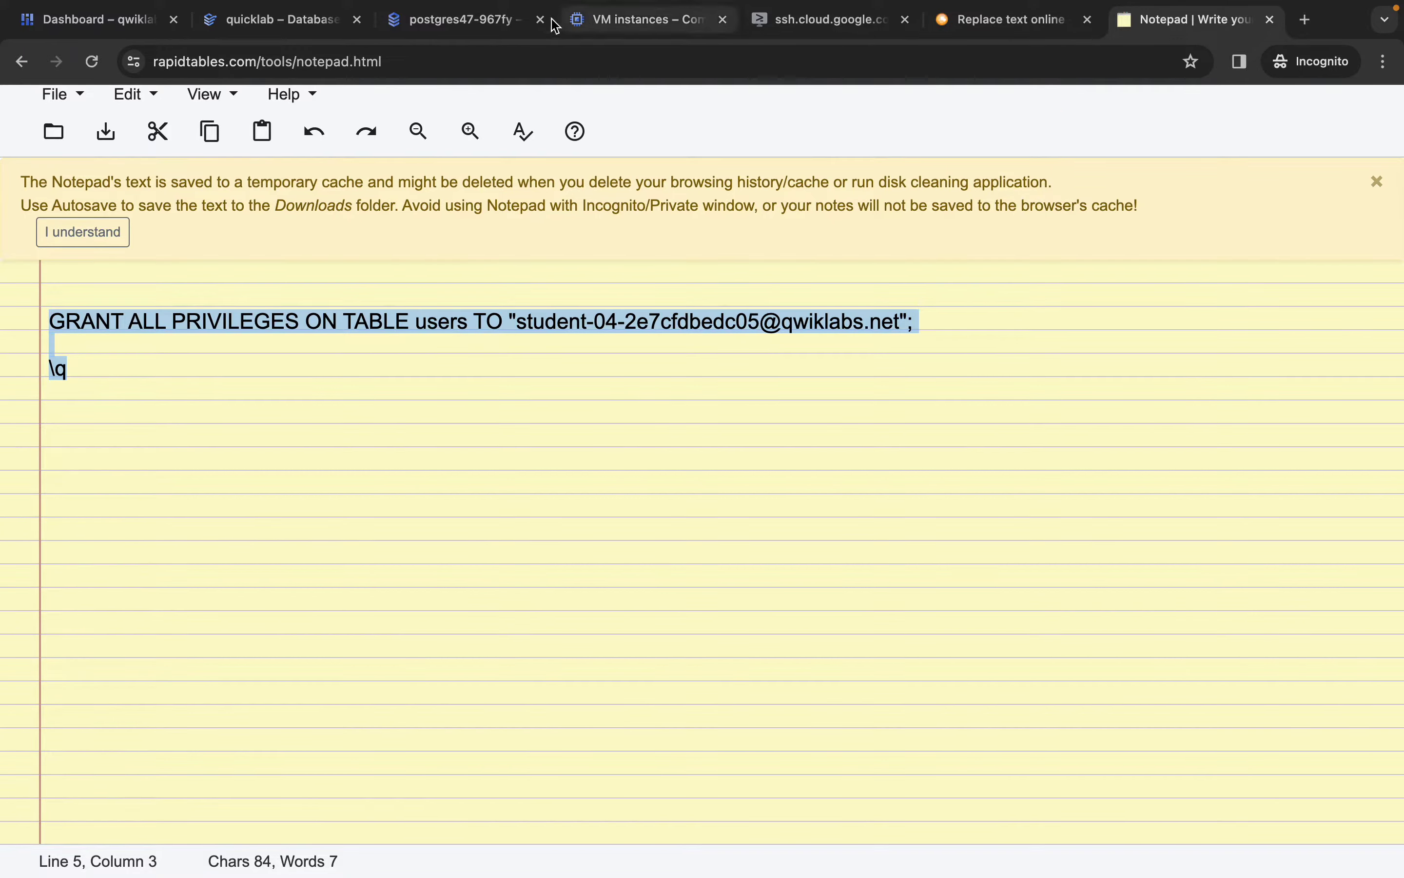
left_click(476, 19)
key("ctrl+v")
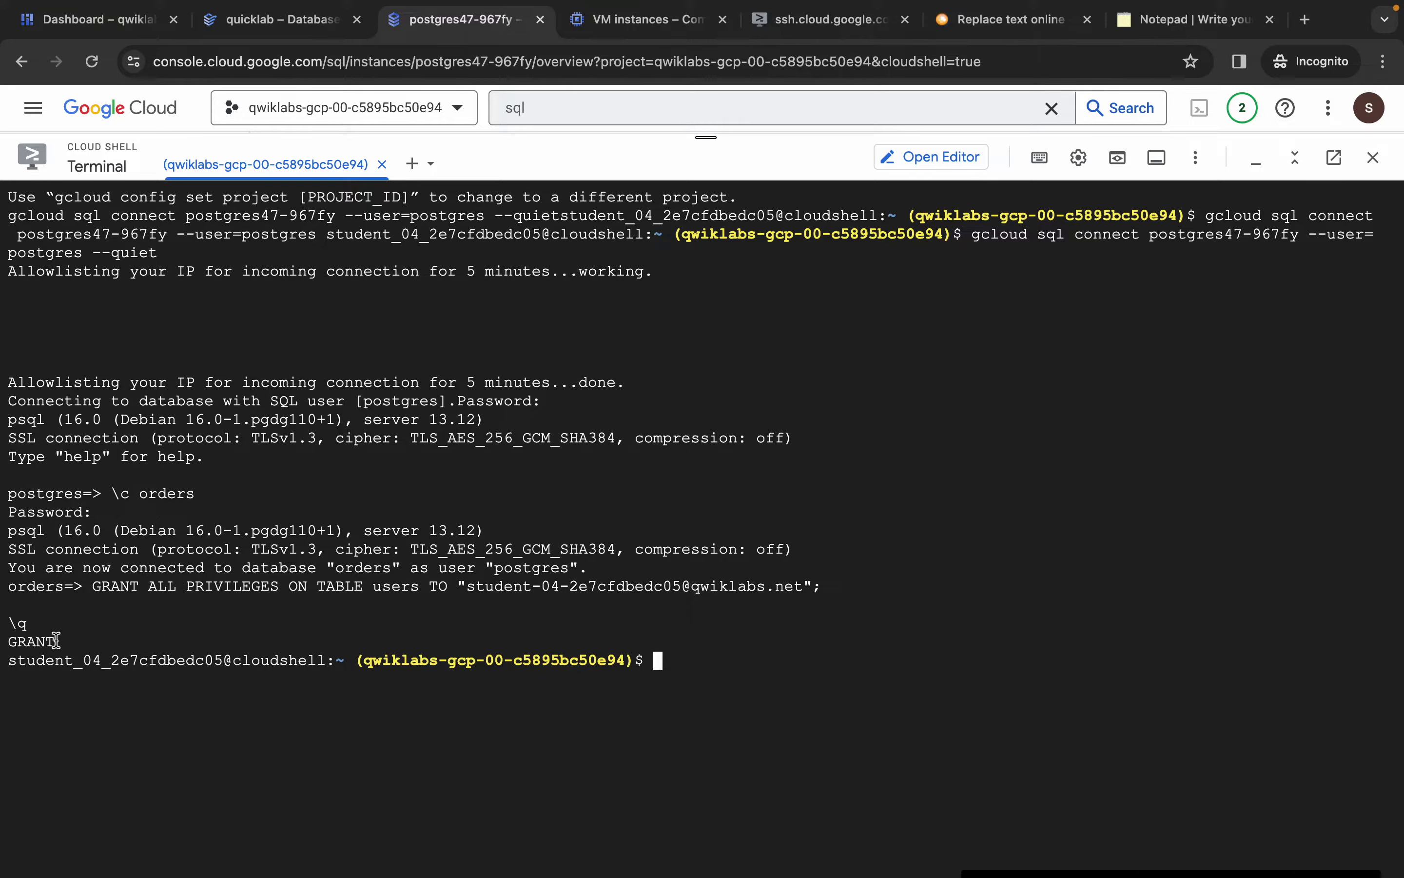
Check the lab progress for securing the PostgreSQL database table using Cloud IAM database authentication in Task 3
key("ctrl+Left")
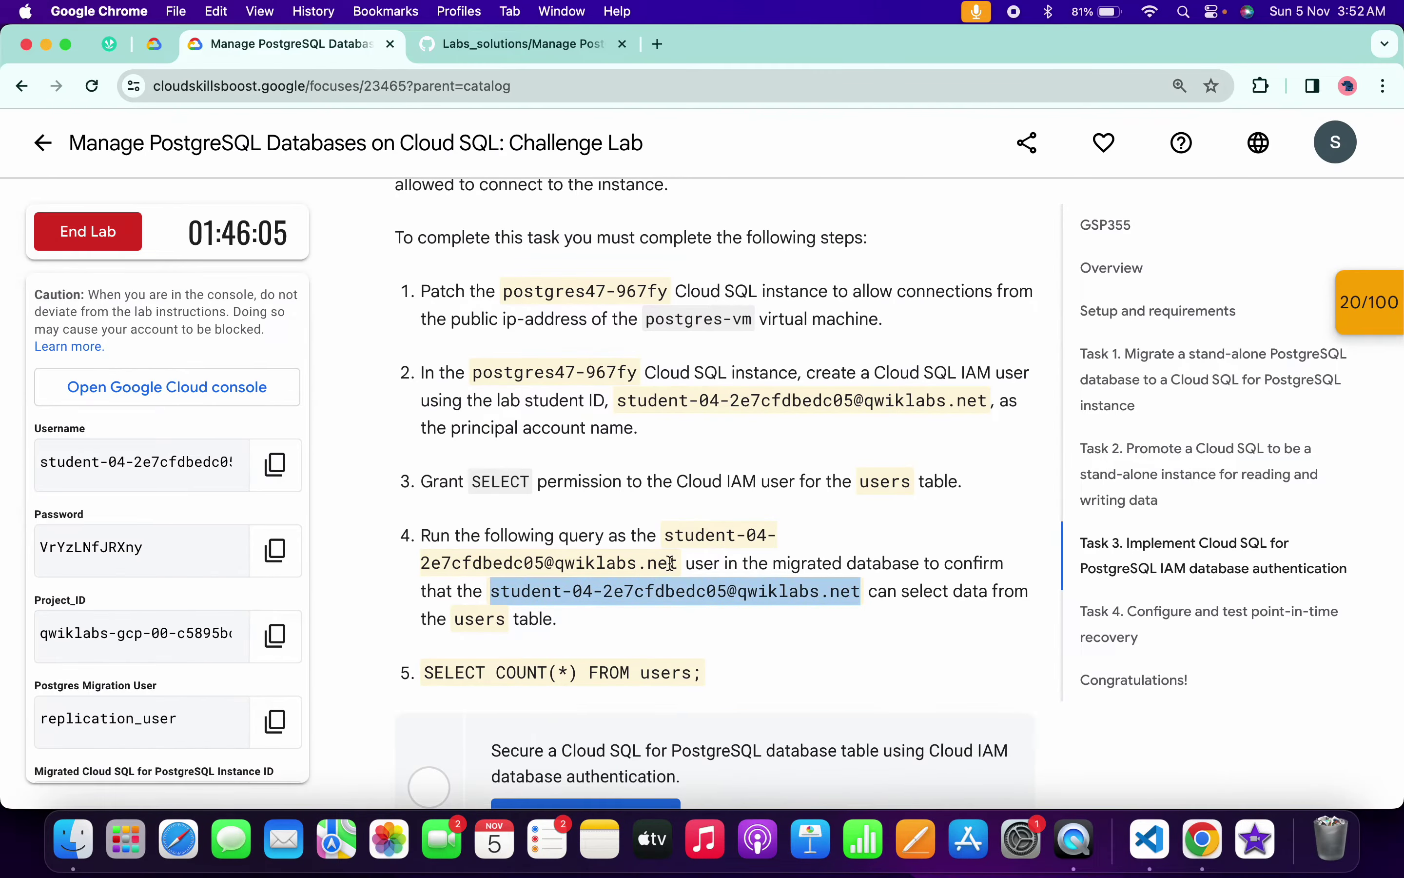
scroll(617, 561, "down", 1)
left_click(617, 561)
scroll(638, 561, "down", 3)
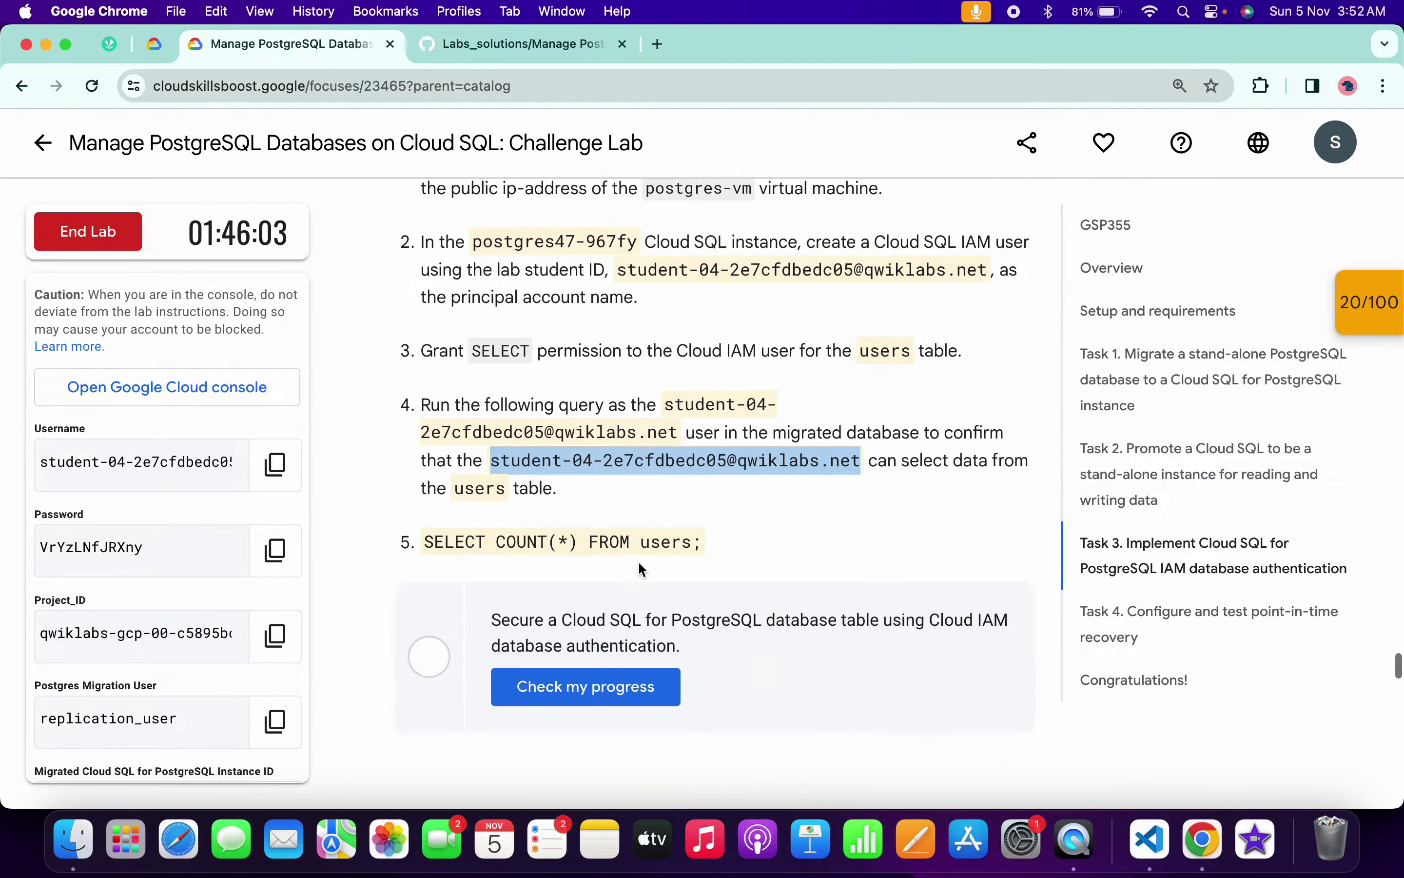
left_click(634, 692)
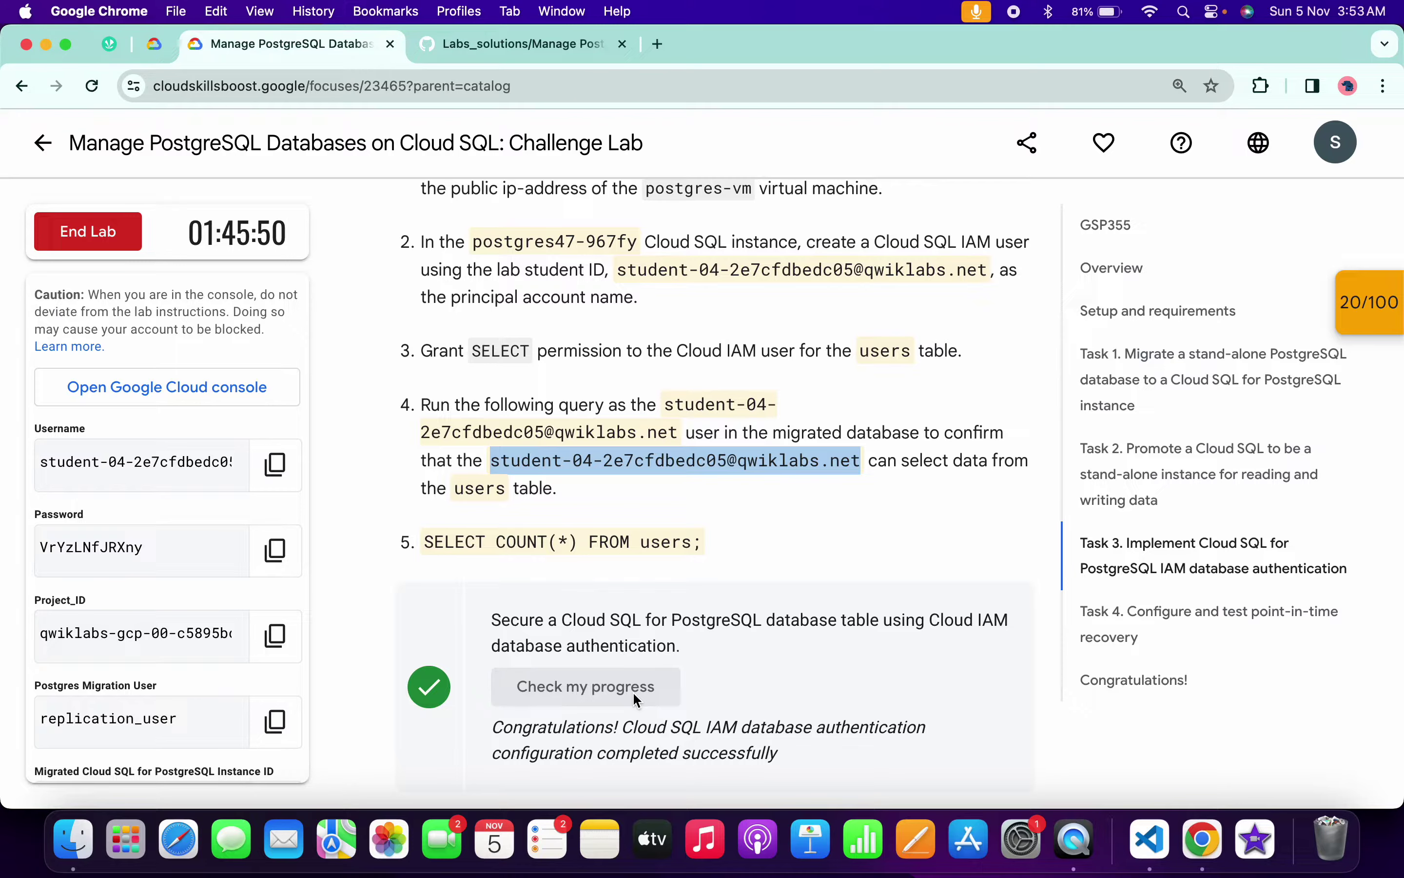
Promote the quicklab migration job in Database Migration and confirm the promotion
key("ctrl+Right")
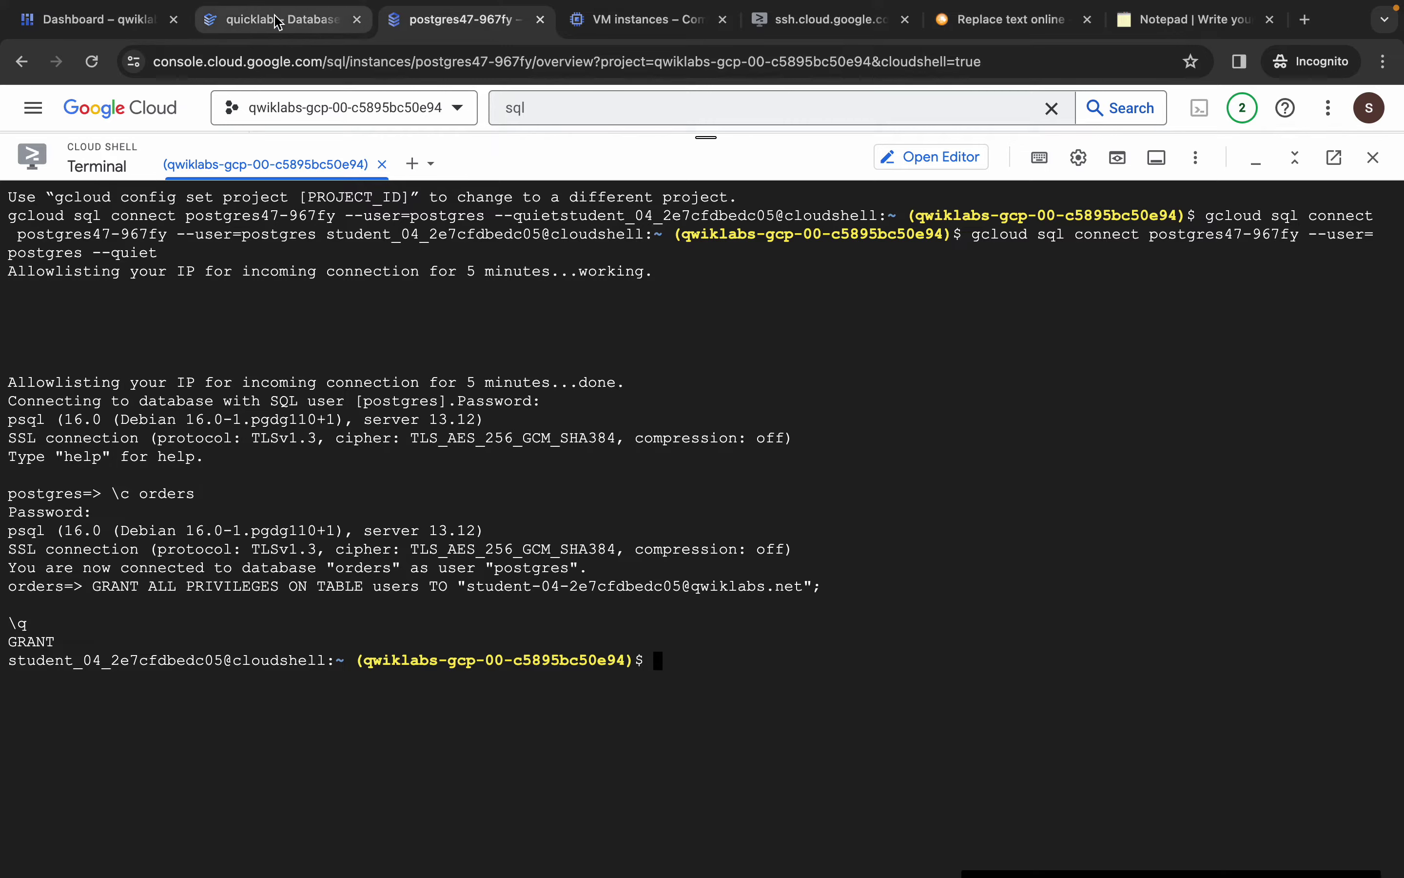
left_click(277, 22)
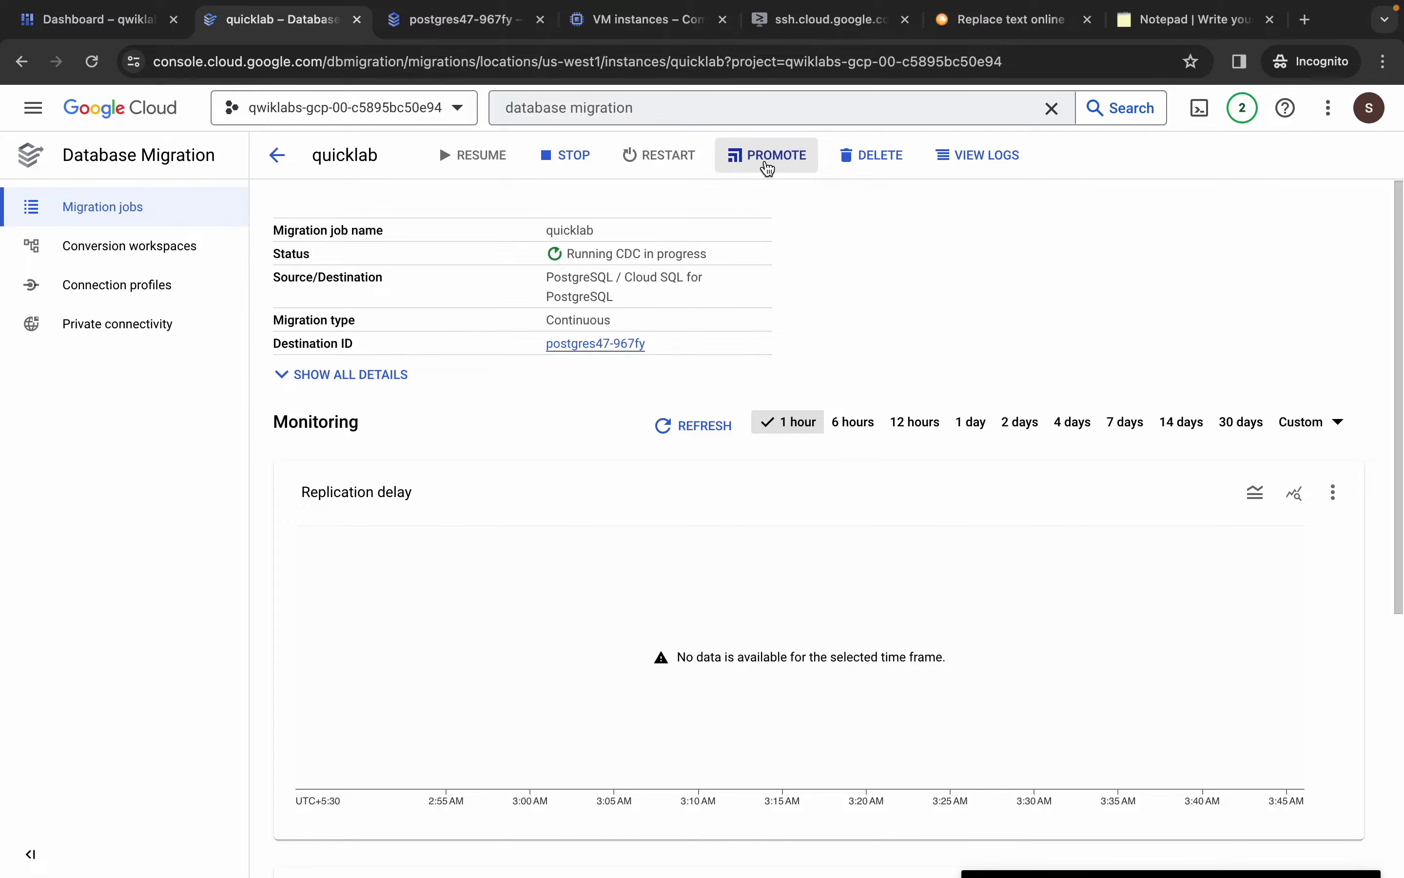
left_click(767, 168)
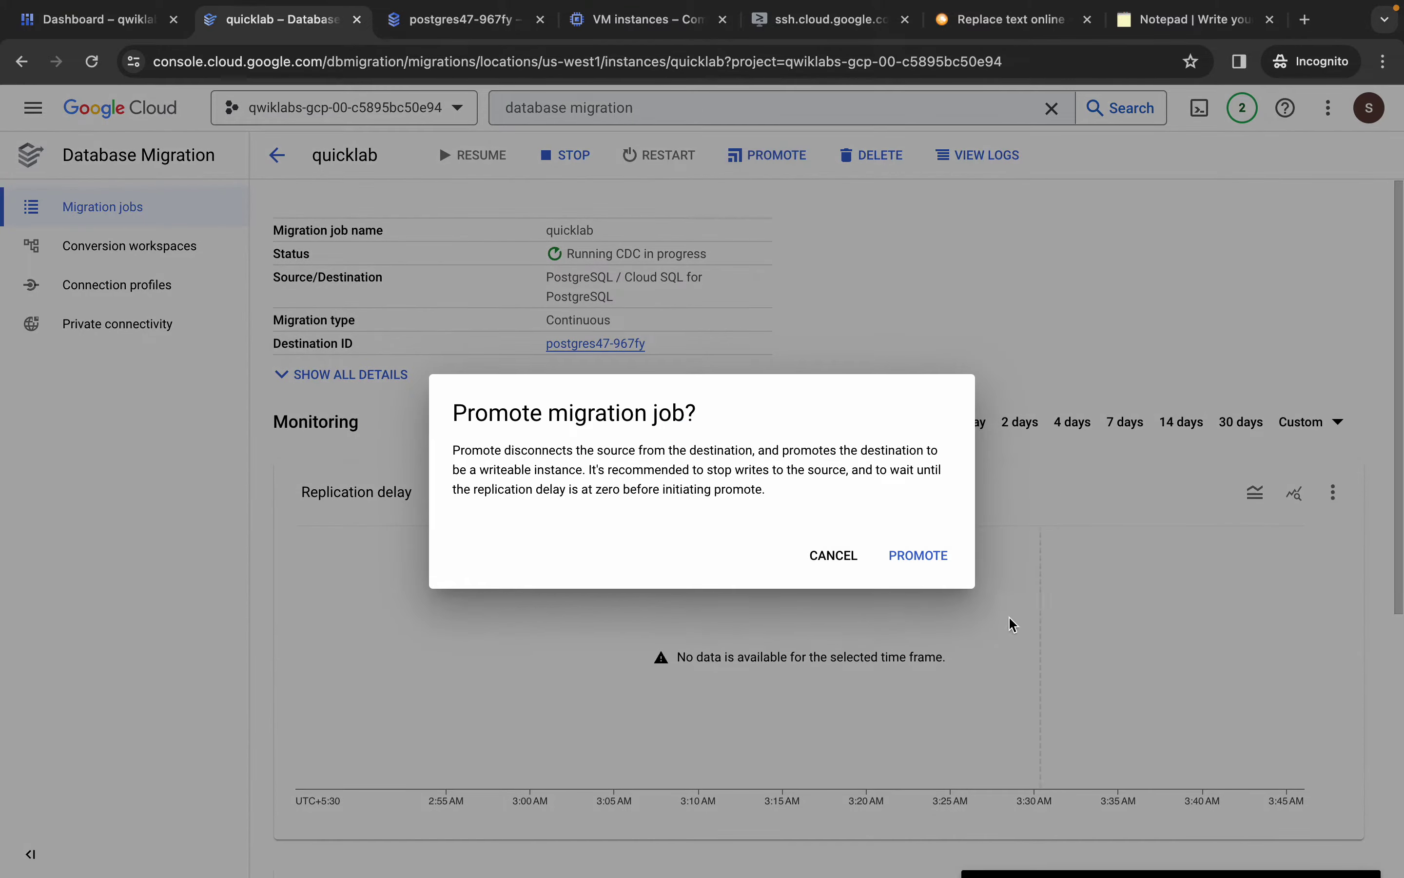
left_click(921, 566)
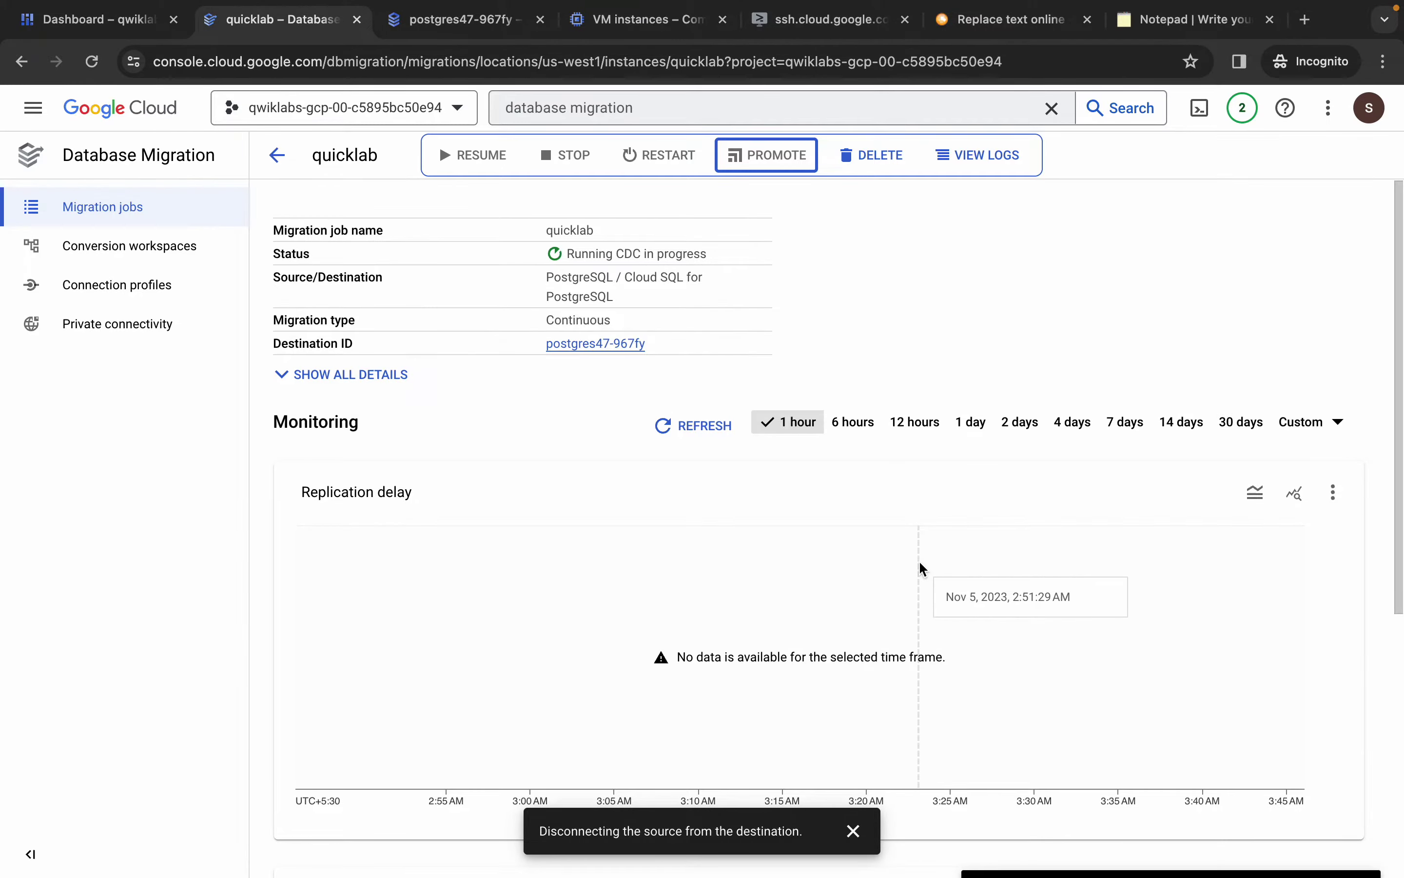
Close Cloud Shell on the postgres47-967fy instance page, reload the page and open the instance's backups
left_click(452, 27)
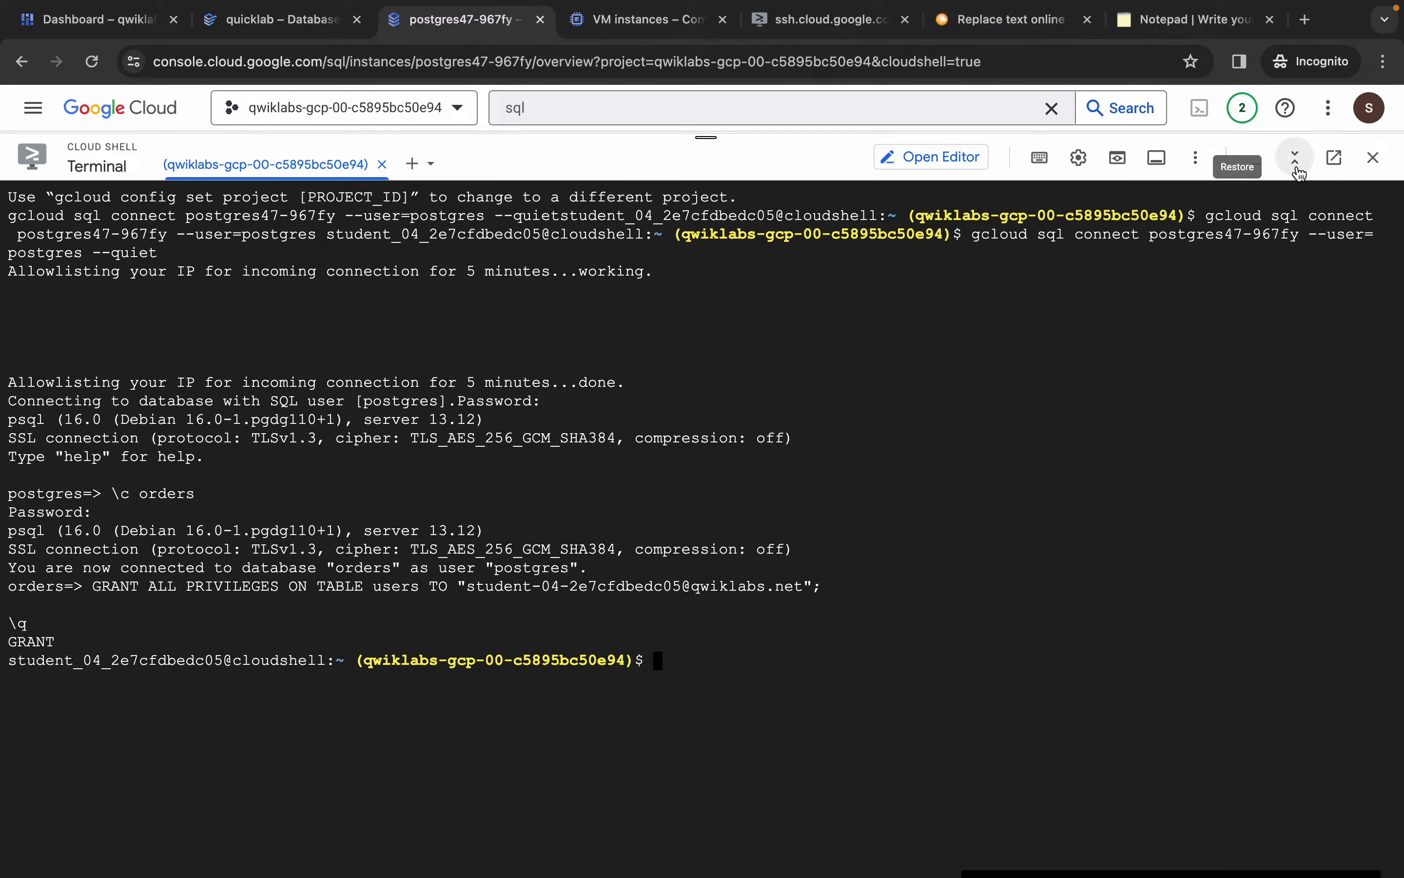
left_click(1375, 158)
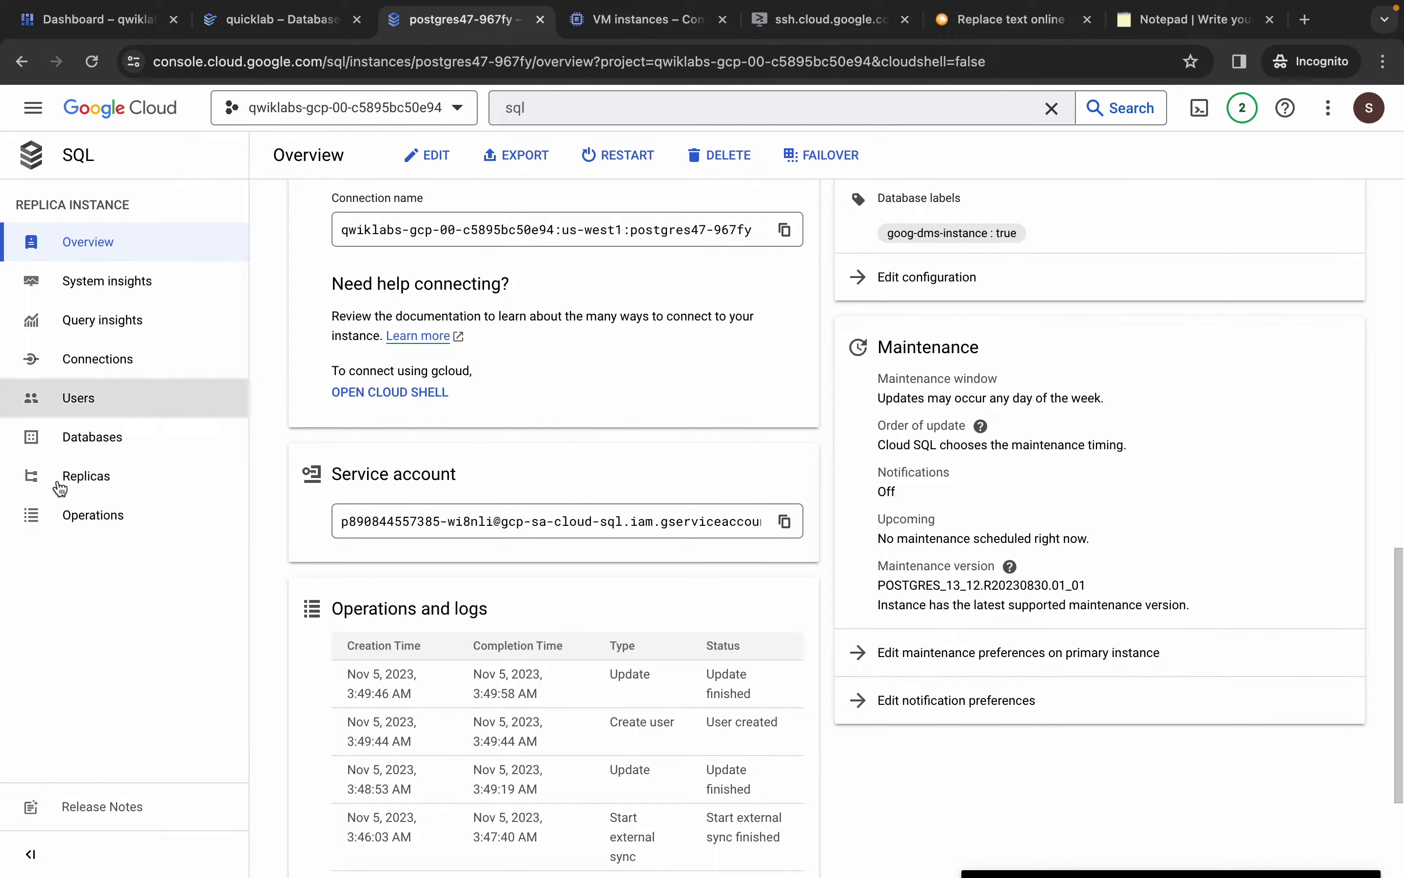
left_click(94, 64)
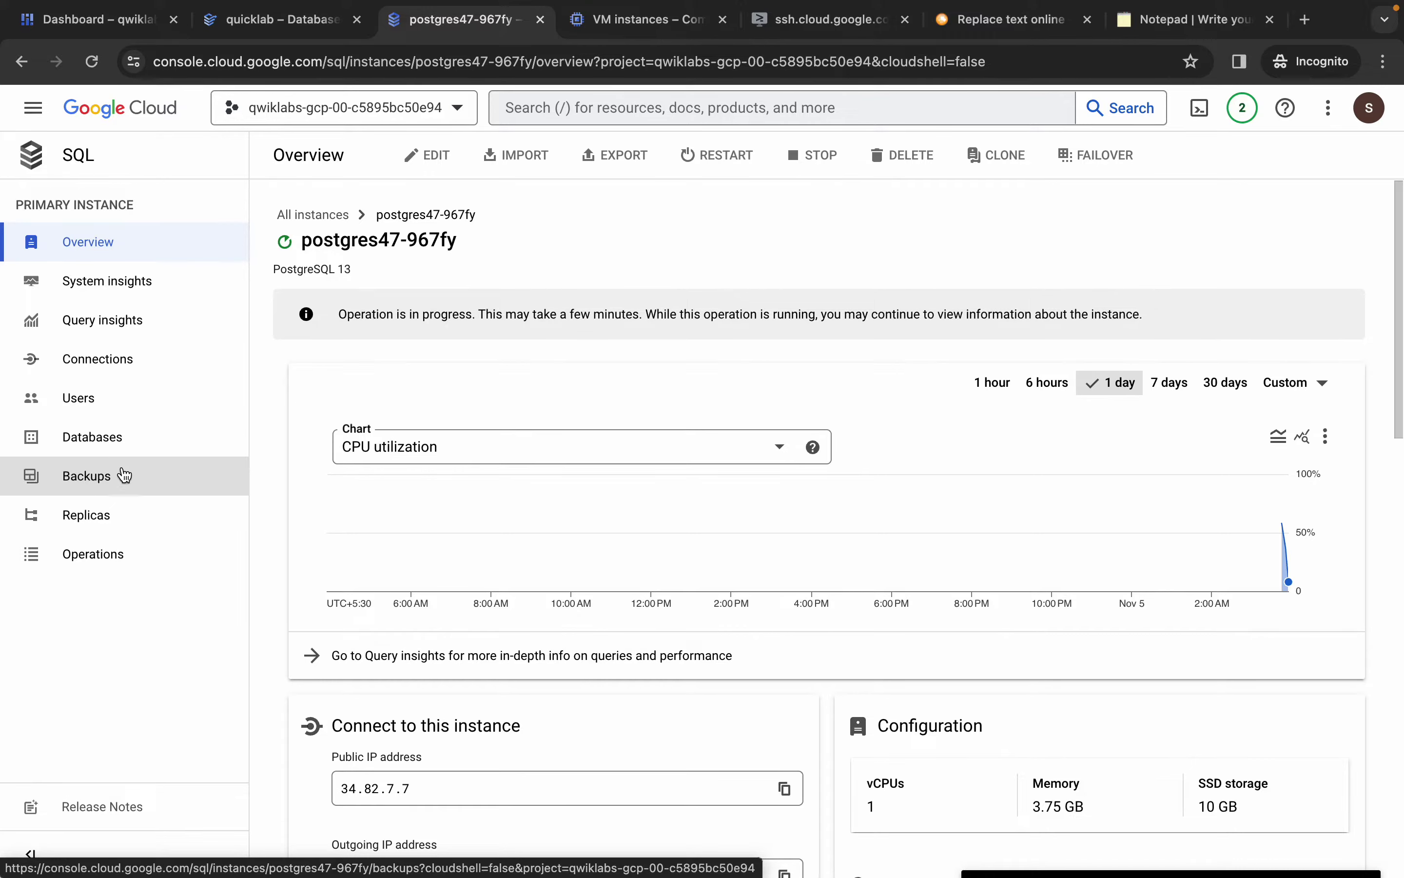
left_click(116, 476)
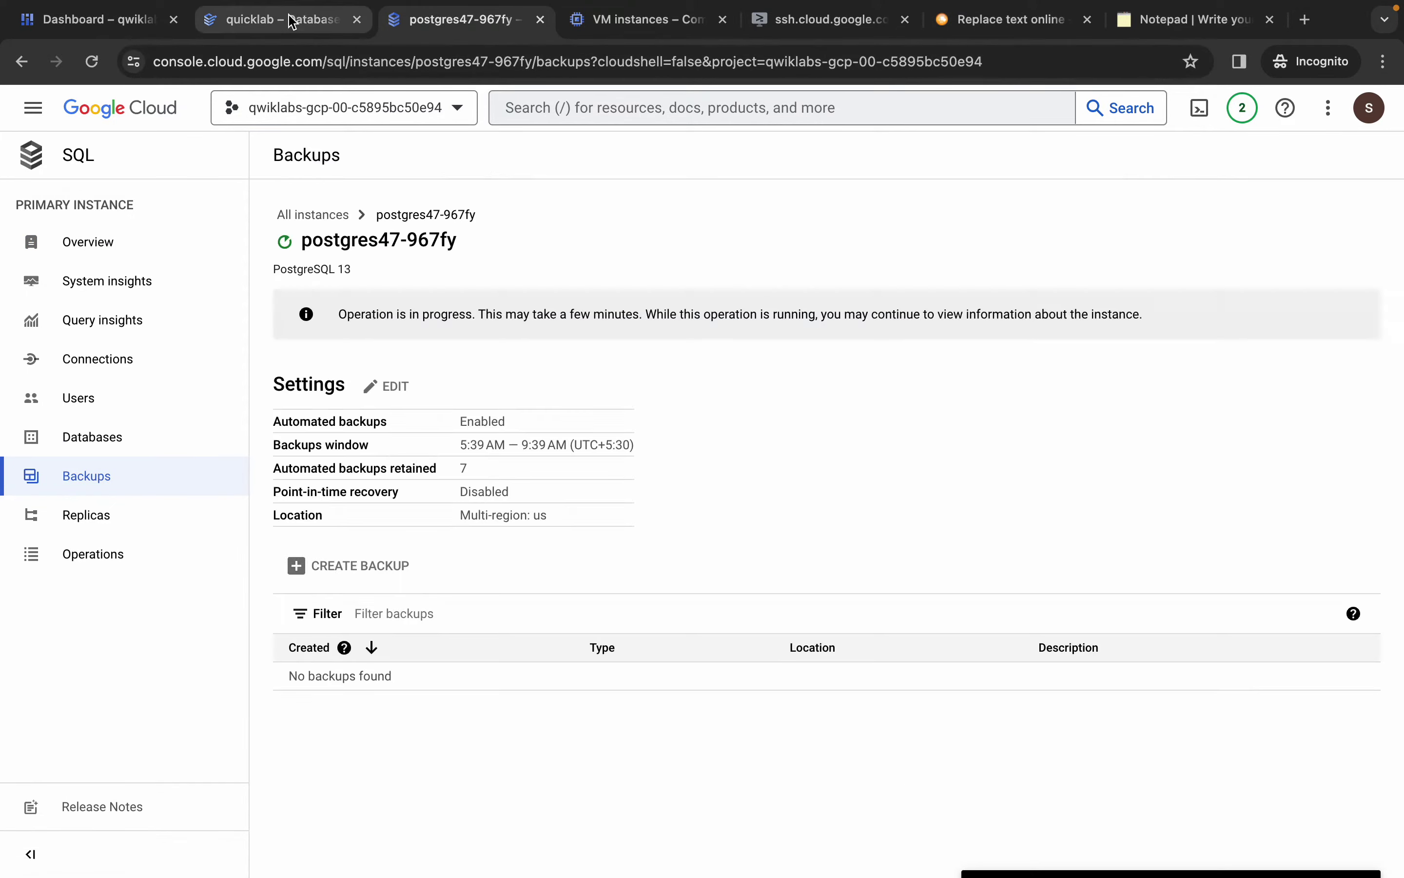
Check the quicklab migration job's promotion status and the update status of the postgres47-967fy instance
left_click(290, 22)
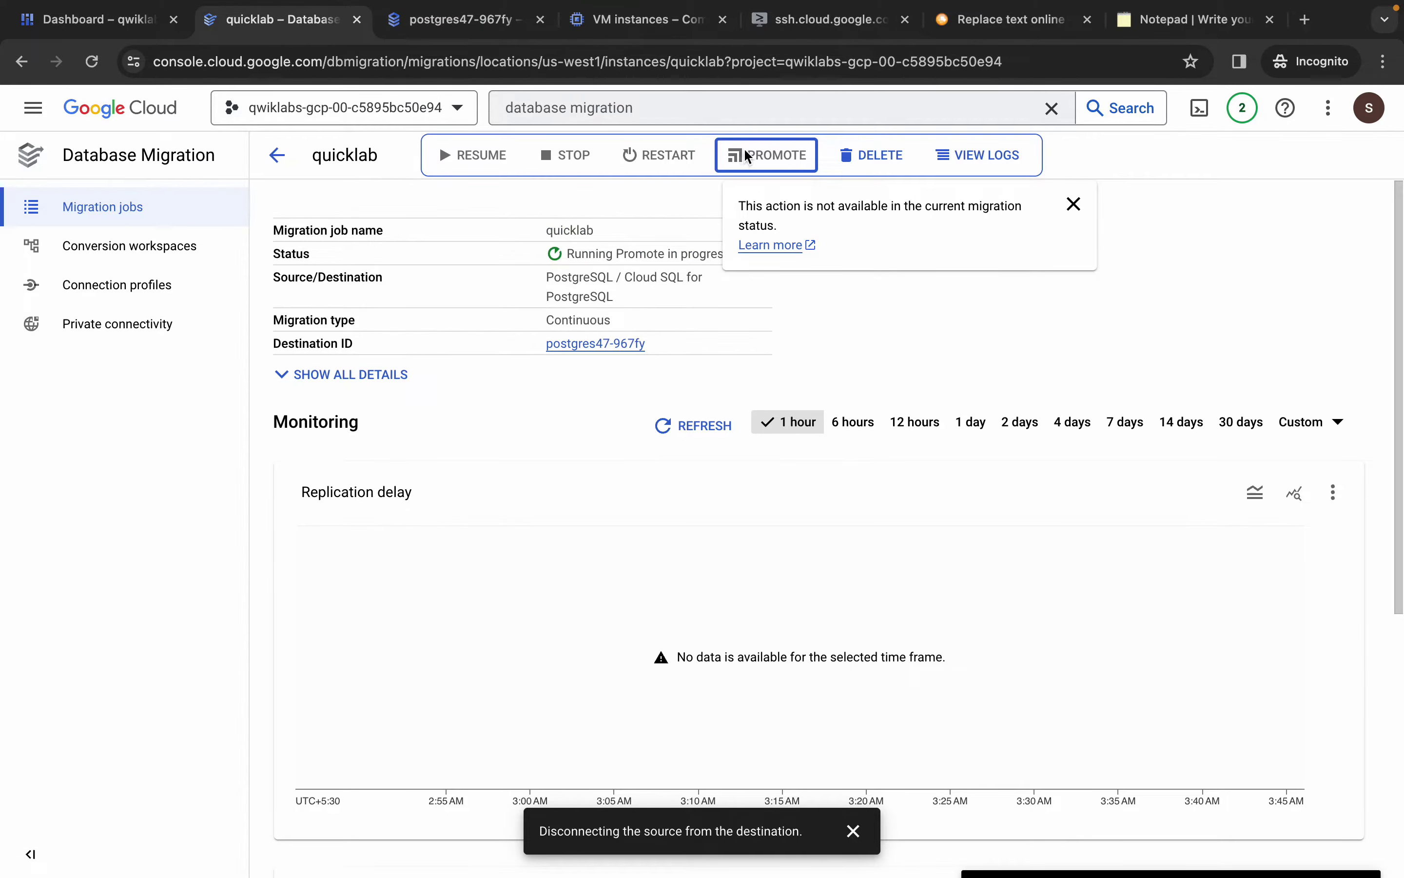
left_click(450, 23)
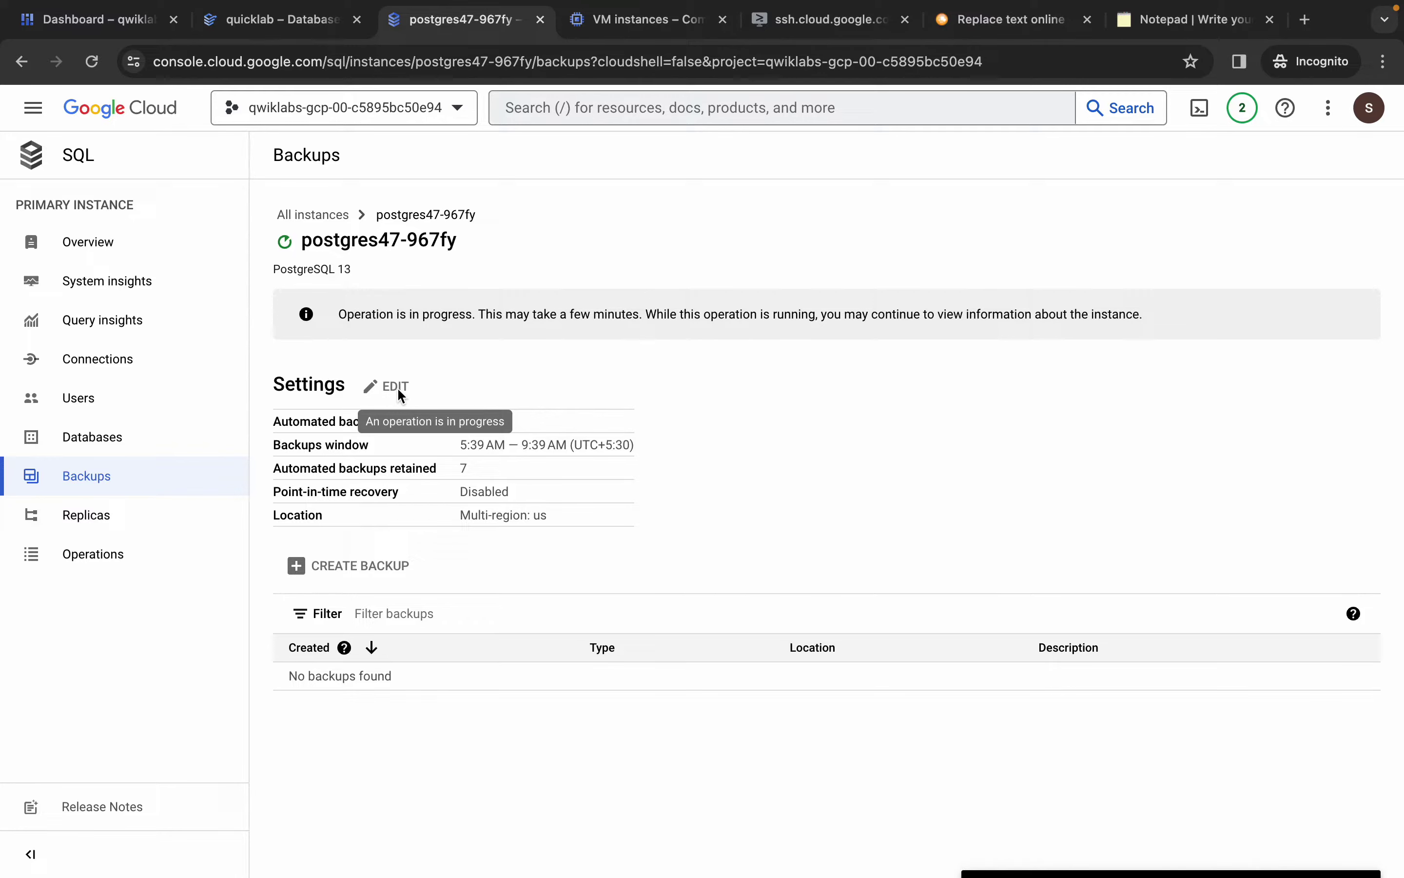
mouse_move(284, 251)
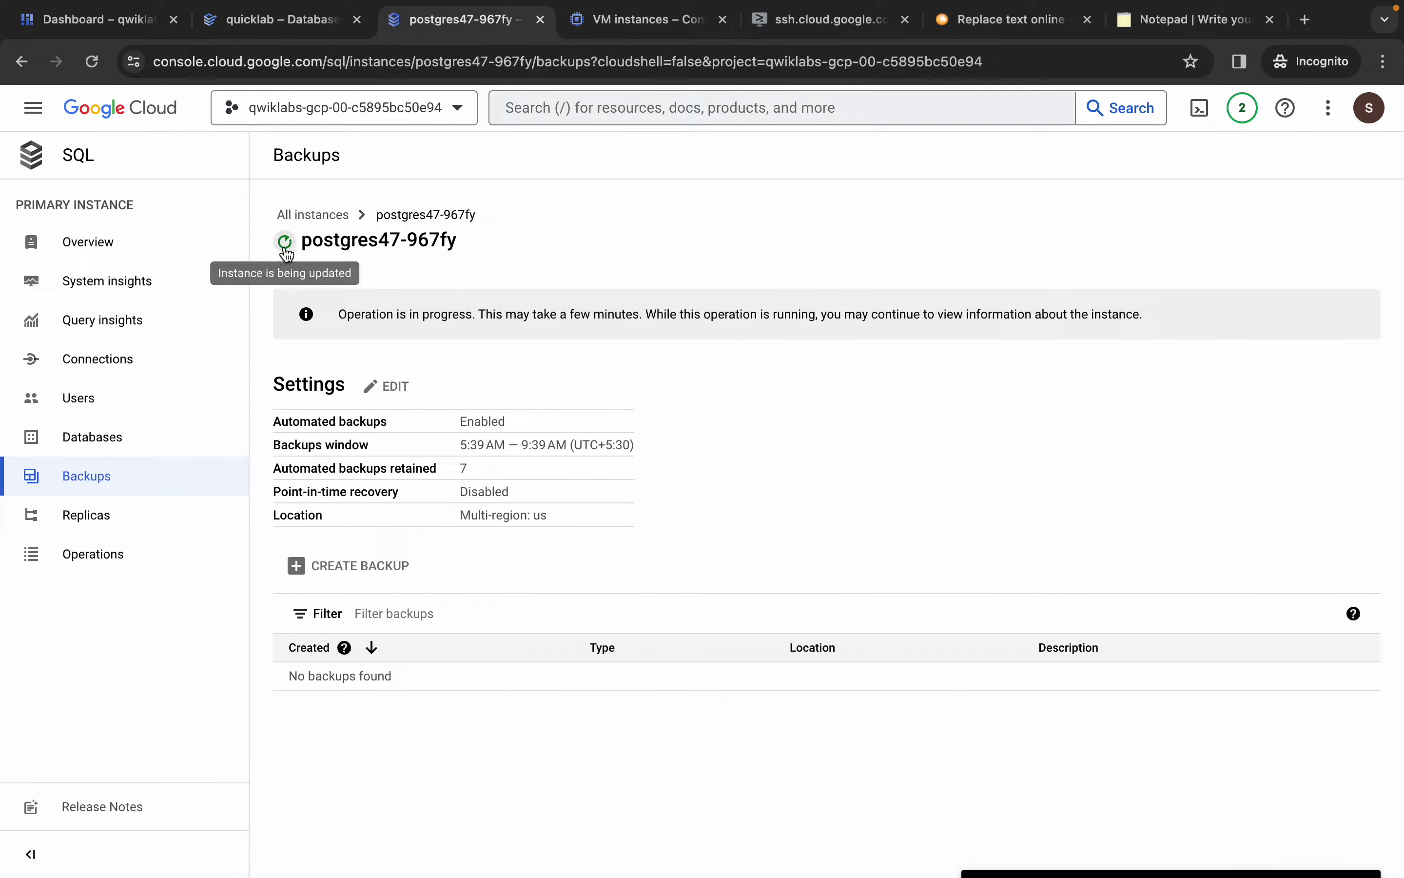